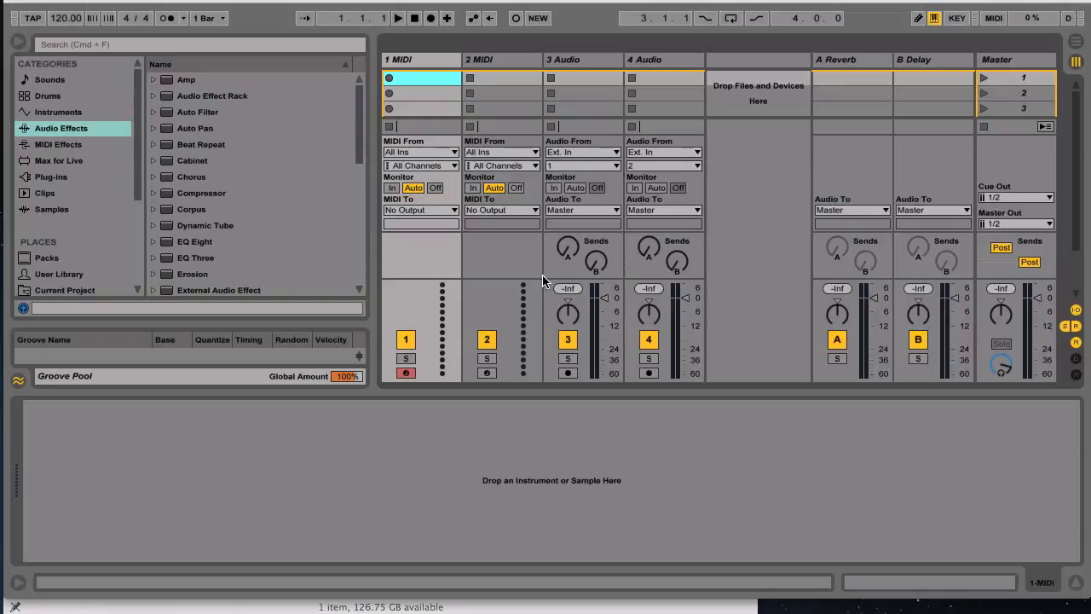
Load the Analog instrument onto the first MIDI track.
{"action": "left_click", "coordinate": [45, 4]}
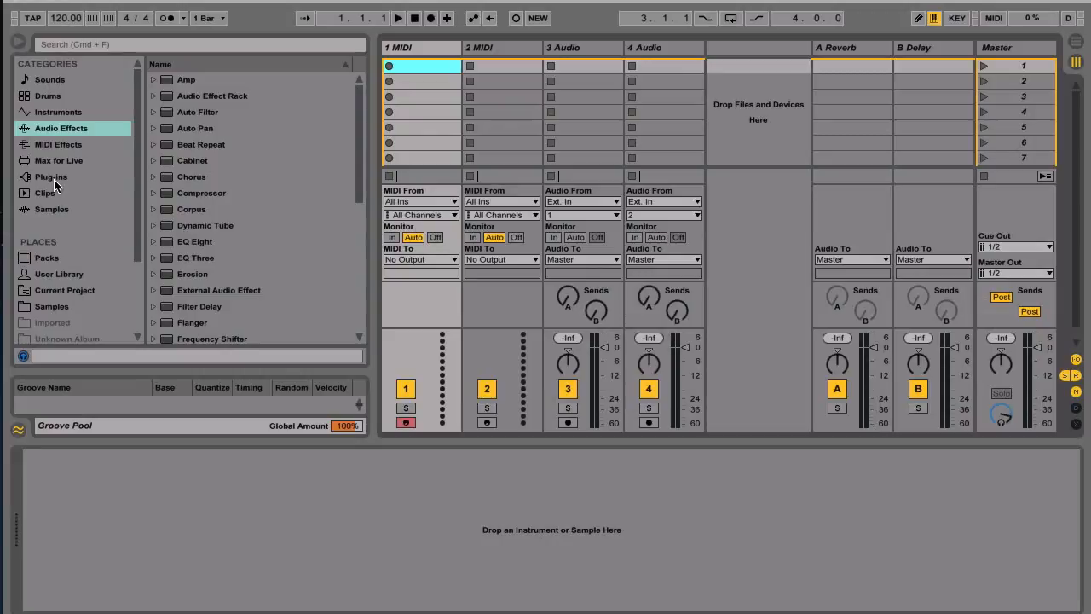
{"action": "left_click", "coordinate": [53, 114]}
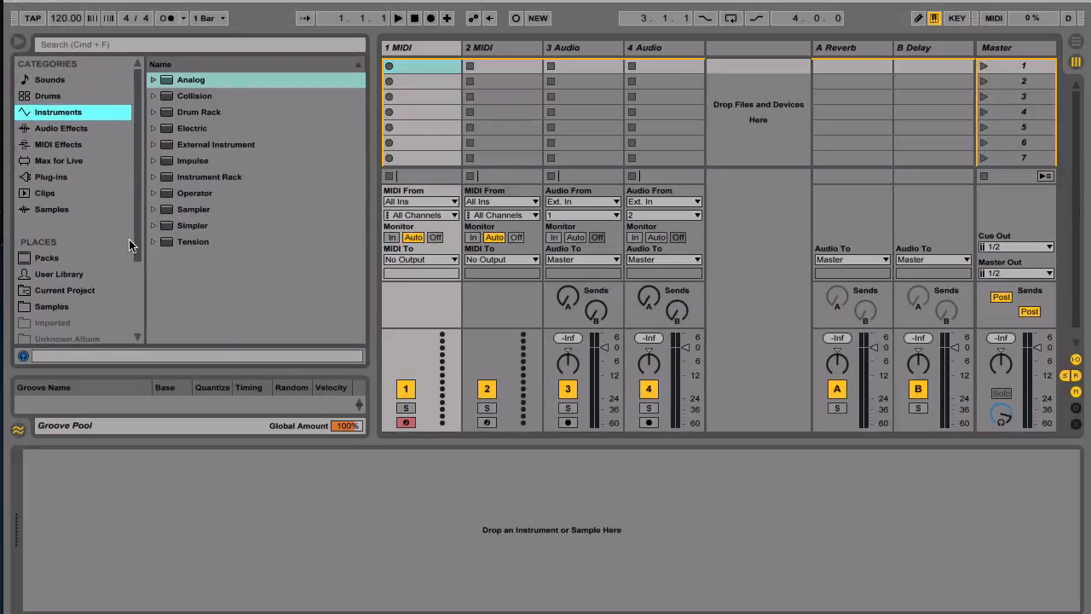
{"action": "double_click", "coordinate": [187, 79]}
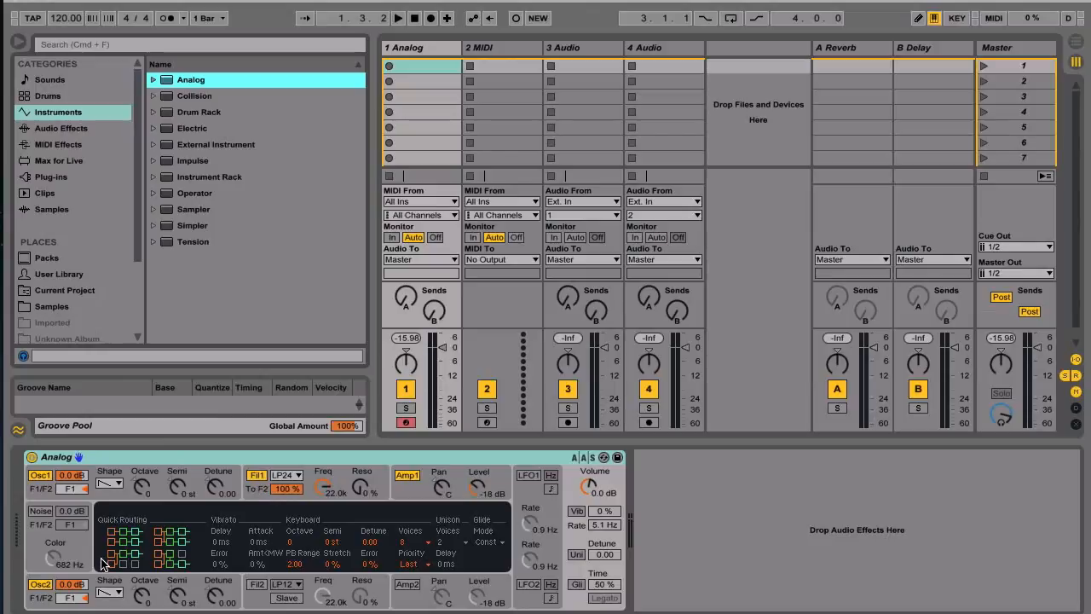
Turn off Analog's Osc2 and set Osc1's shape to a sine wave.
{"action": "left_click", "coordinate": [37, 587]}
{"action": "left_click", "coordinate": [118, 483]}
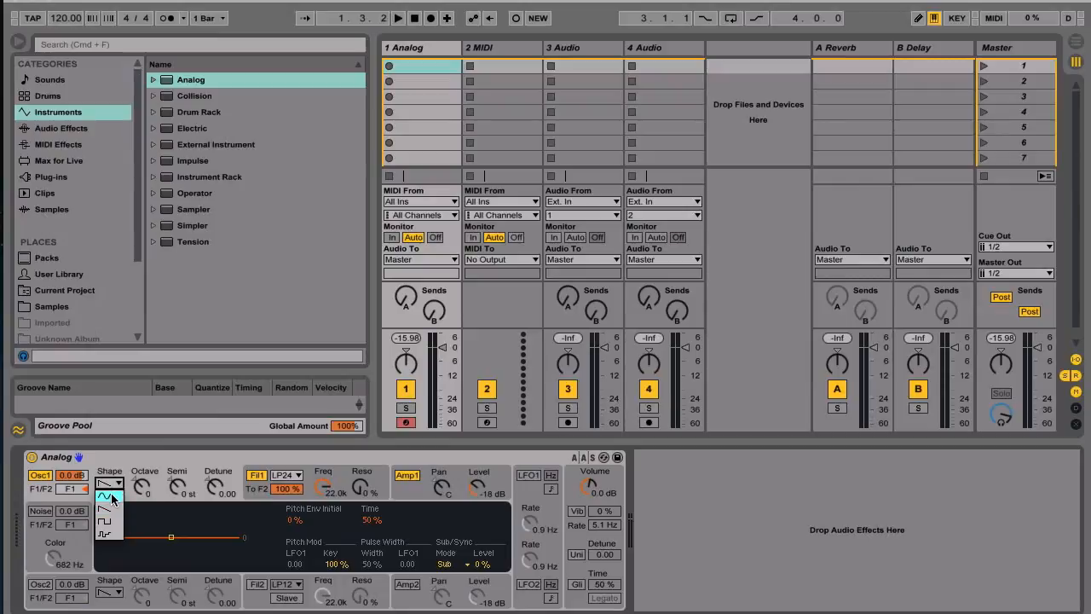
{"action": "left_click", "coordinate": [112, 498]}
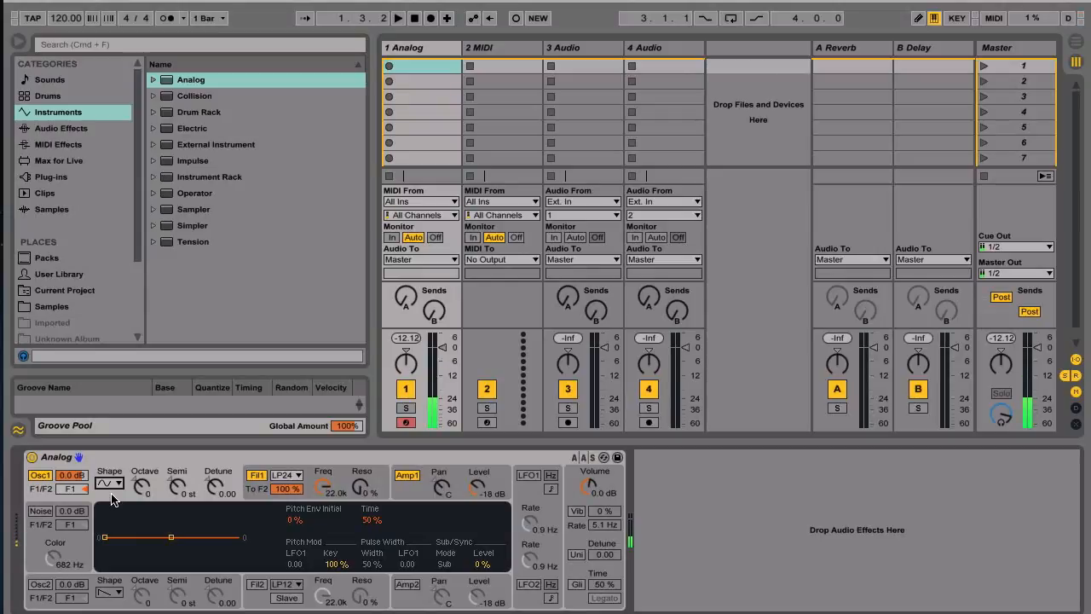
Reshape Analog's Amp1 envelope with the sustain at 0.00 and a decay of about 835 ms.
{"action": "left_click", "coordinate": [409, 499]}
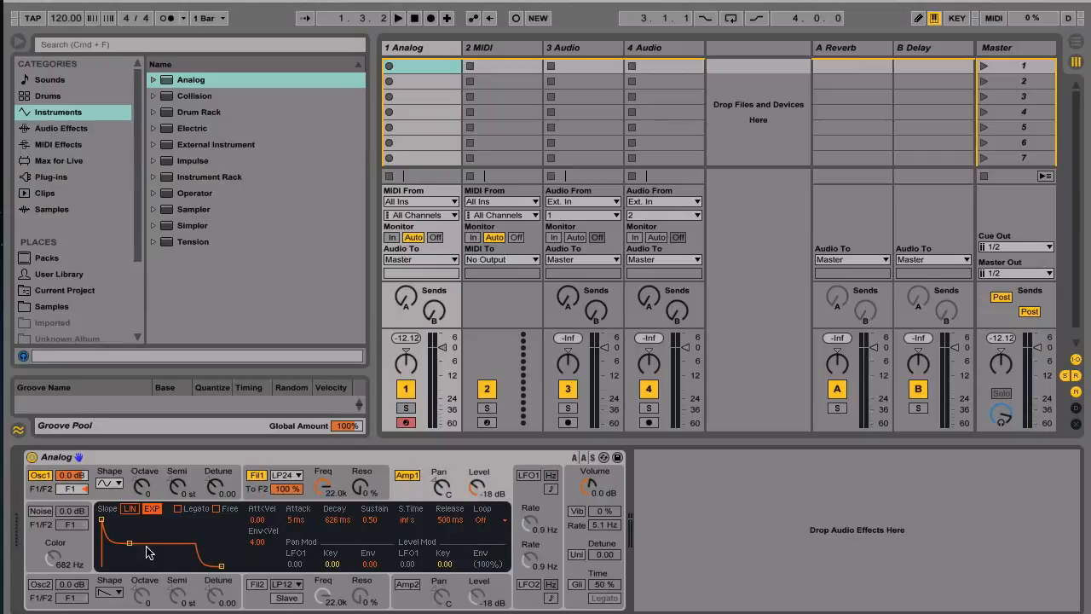
{"action": "left_click_drag", "start_coordinate": [129, 542], "coordinate": [129, 566]}
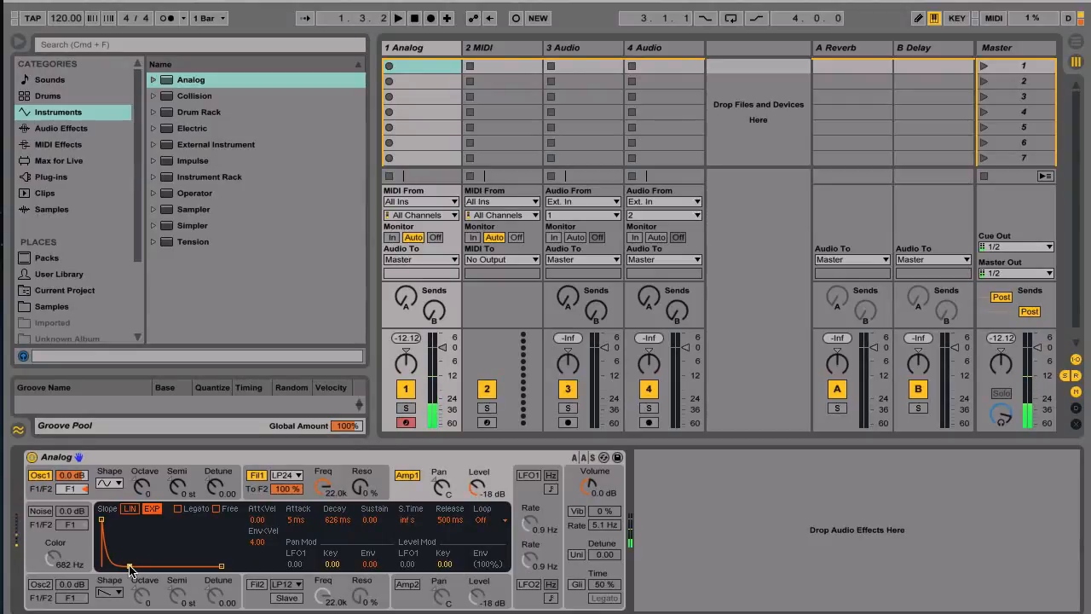
{"action": "mouse_move", "coordinate": [129, 565]}
{"action": "left_mouse_down"}
{"action": "mouse_move", "coordinate": [148, 566]}
{"action": "mouse_move", "coordinate": [111, 566]}
{"action": "mouse_move", "coordinate": [131, 566]}
{"action": "left_mouse_up"}
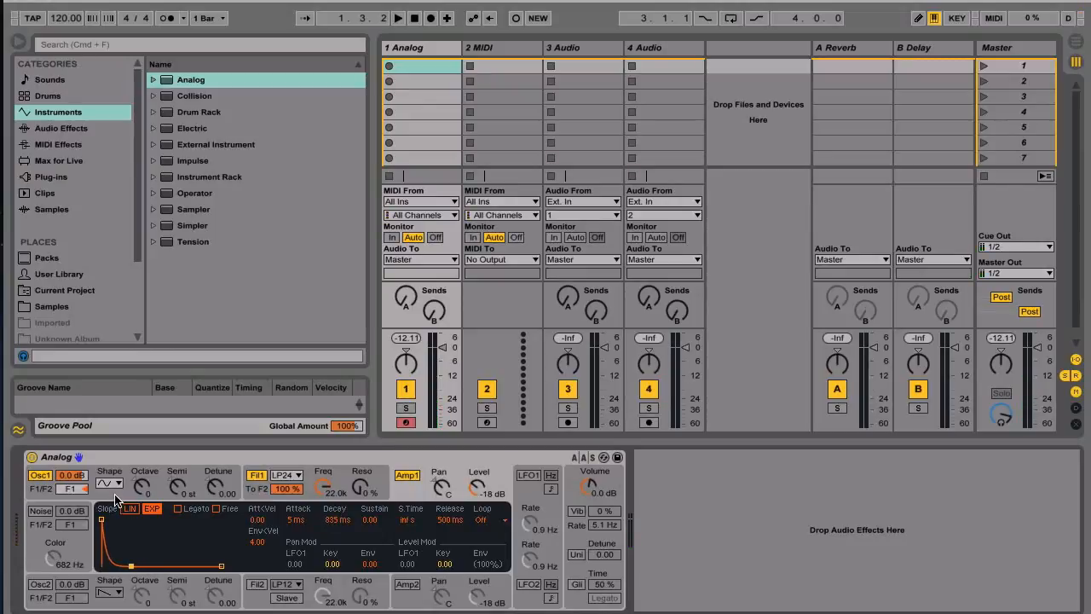
Shape Osc1's pitch envelope into a short drop with about 76% initial amount and 6% time.
{"action": "left_click", "coordinate": [115, 498]}
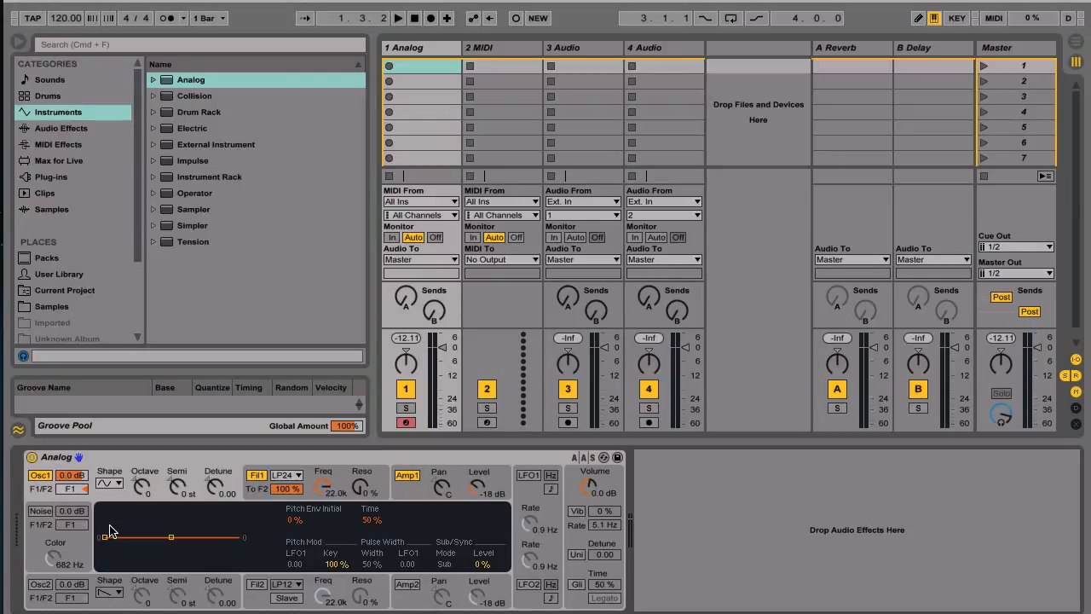
{"action": "left_click_drag", "start_coordinate": [103, 537], "coordinate": [104, 511]}
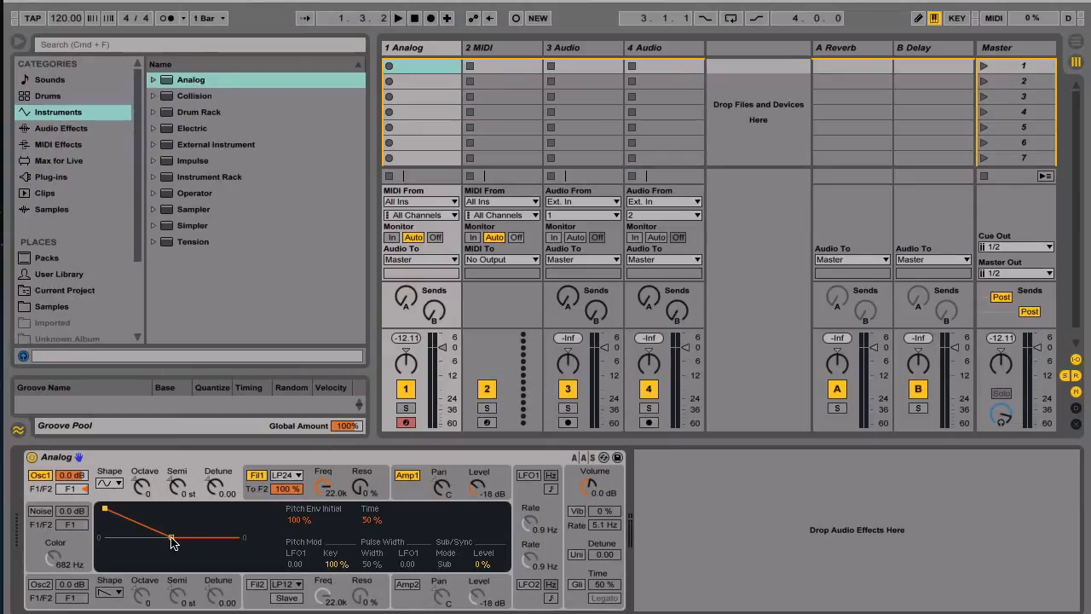
{"action": "left_click_drag", "start_coordinate": [172, 538], "coordinate": [110, 538]}
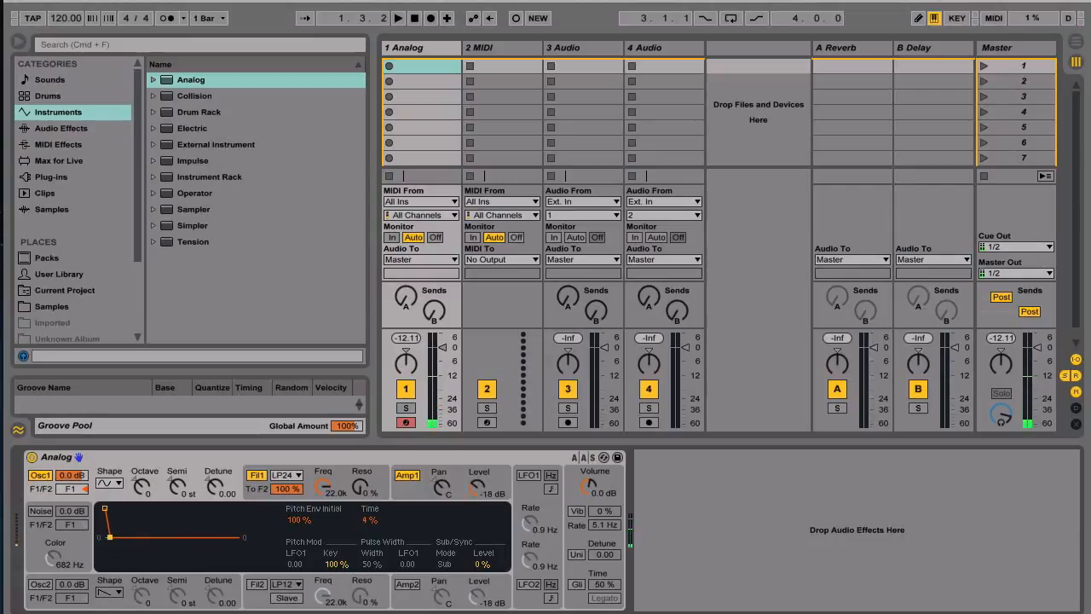
{"action": "left_click_drag", "start_coordinate": [110, 537], "coordinate": [104, 515]}
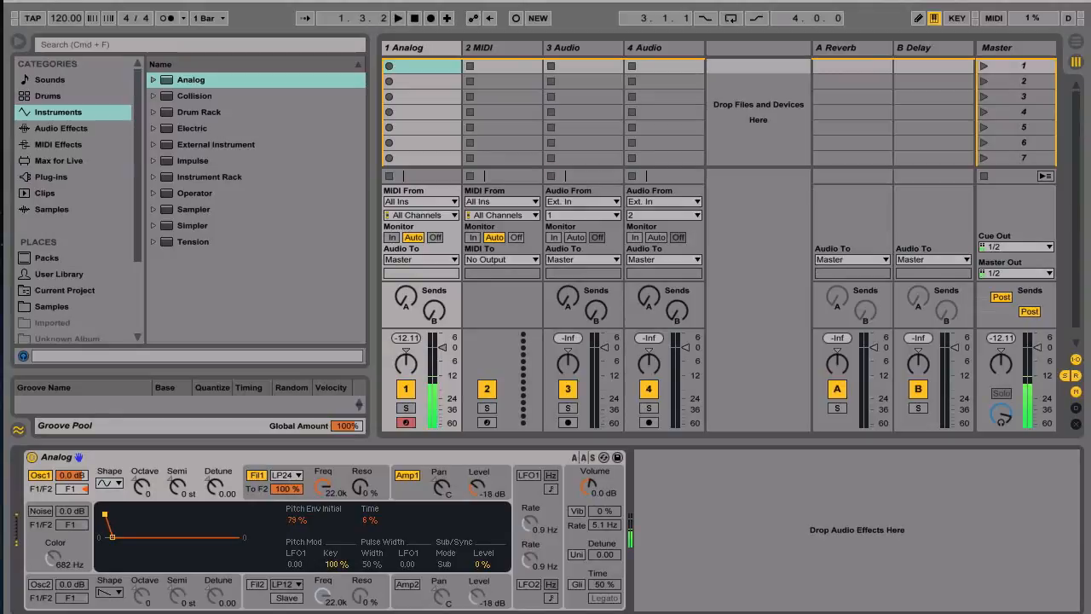
{"action": "left_click_drag", "start_coordinate": [104, 514], "coordinate": [105, 519]}
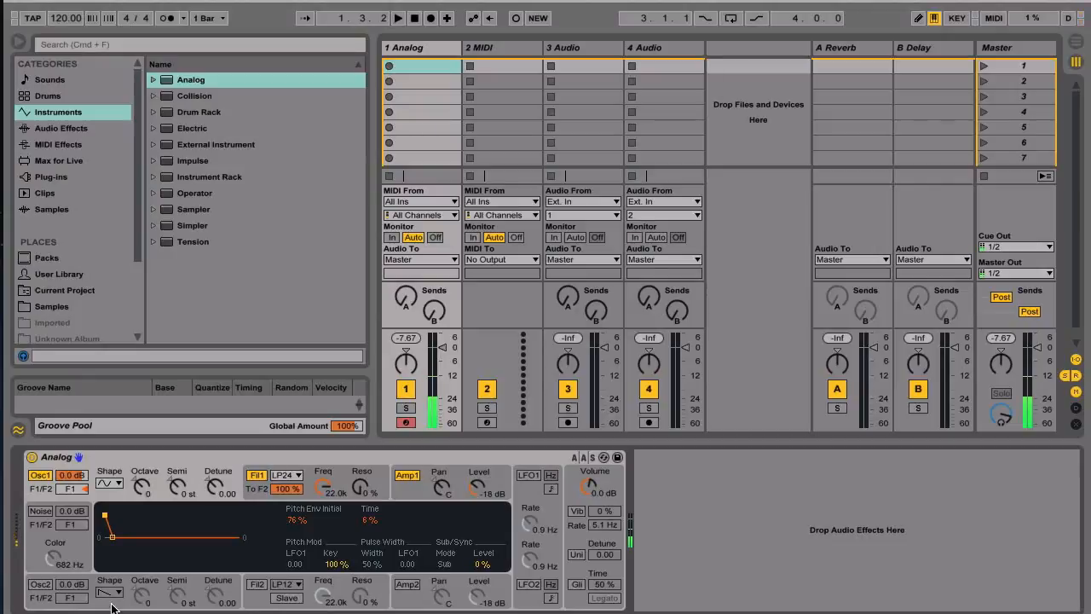
Shorten the Amp1 envelope's decay to about 469 ms and rename the Analog track kick1.
{"action": "left_click", "coordinate": [410, 498]}
{"action": "mouse_move", "coordinate": [130, 565]}
{"action": "left_mouse_down"}
{"action": "mouse_move", "coordinate": [150, 565]}
{"action": "mouse_move", "coordinate": [126, 565]}
{"action": "left_mouse_up"}
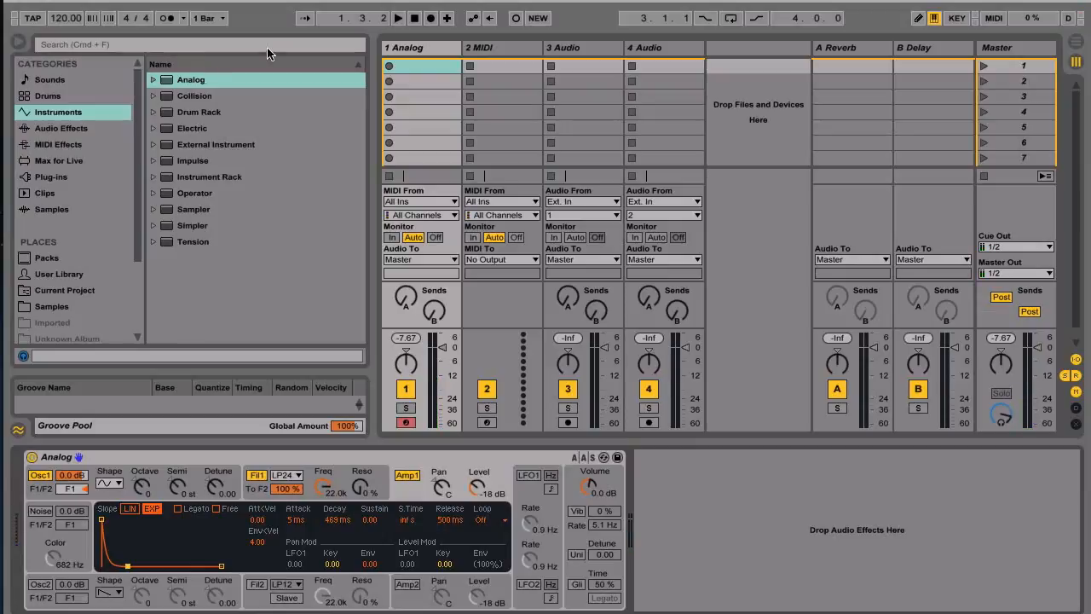
{"action": "double_click", "coordinate": [414, 51]}
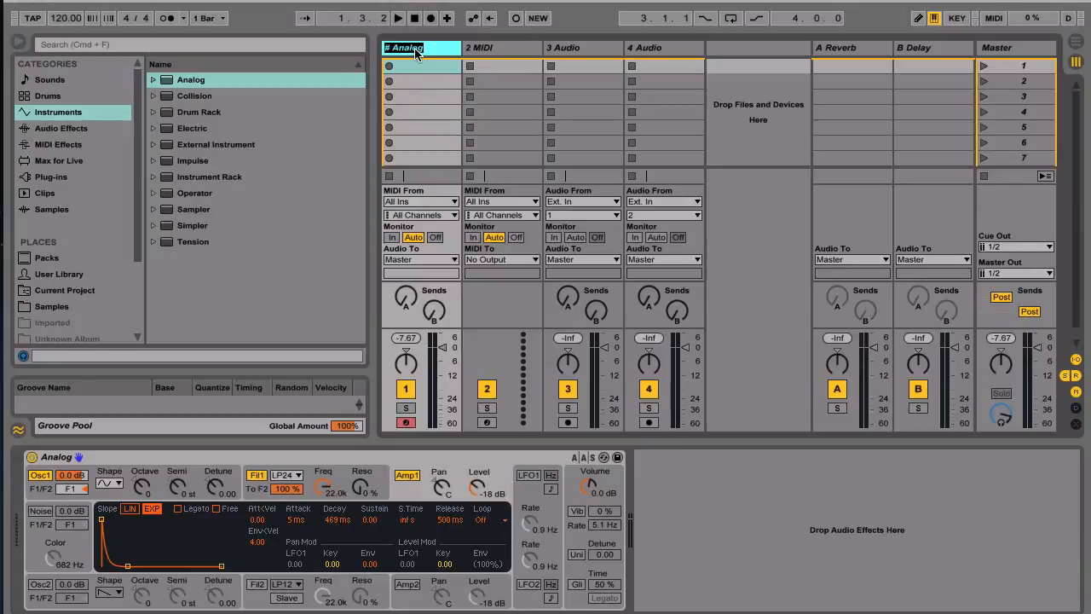
{"action": "type", "text": "kick1"}
Load the Operator instrument onto the second MIDI track and audition its default sound with repeated notes.
{"action": "left_click", "coordinate": [497, 48]}
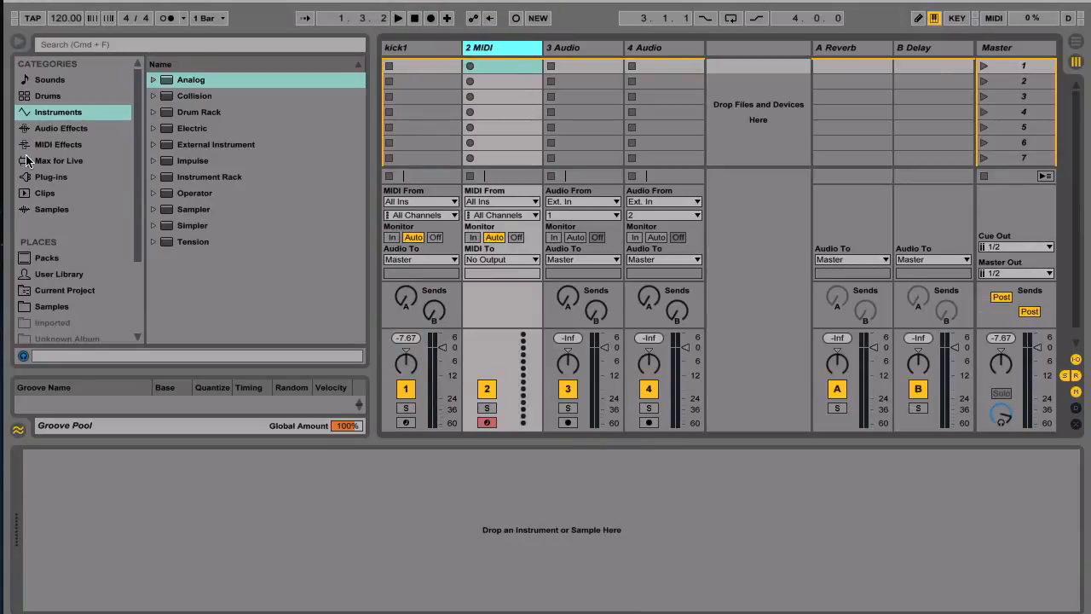
{"action": "double_click", "coordinate": [186, 195]}
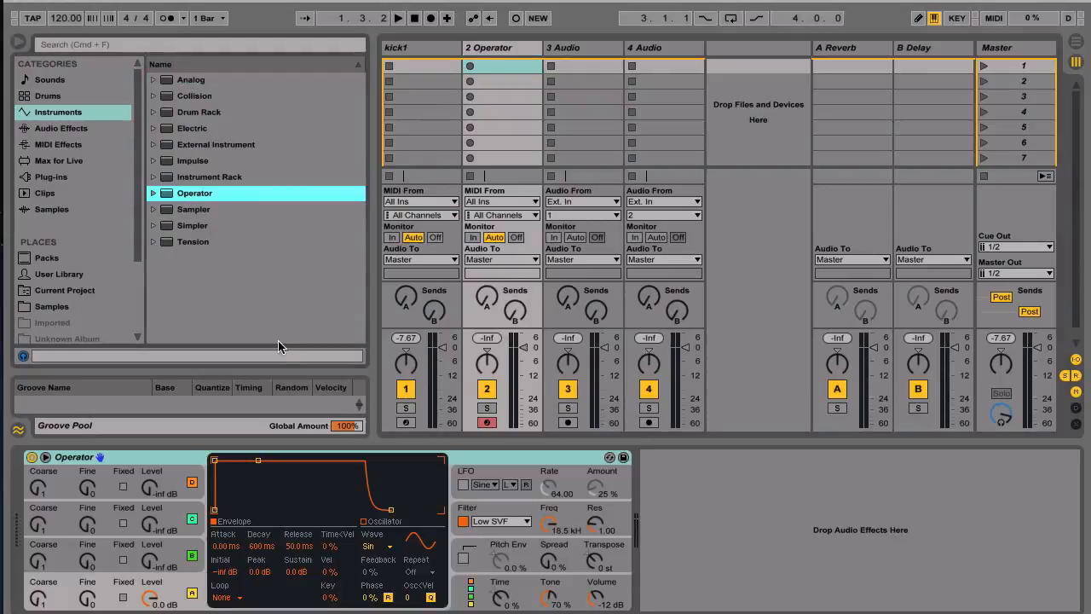
{"action": "key", "text": "a"}
{"action": "key", "text": "a"}
{"action": "key", "text": "a"}
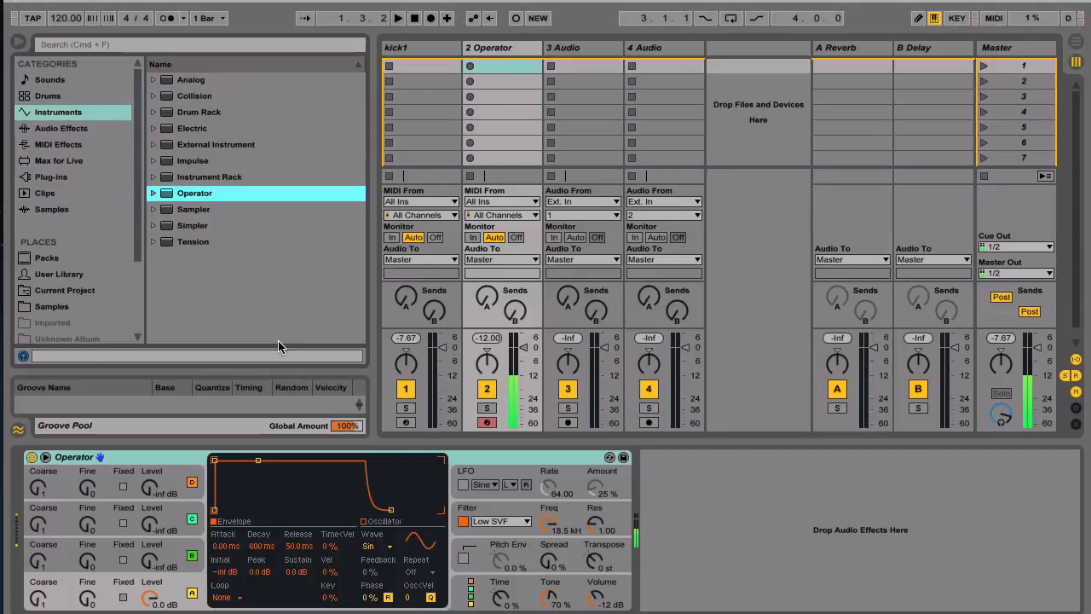
{"action": "left_click", "coordinate": [104, 585]}
{"action": "key", "text": "a"}
{"action": "key", "text": "a"}
{"action": "key", "text": "a"}
{"action": "key", "text": "a"}
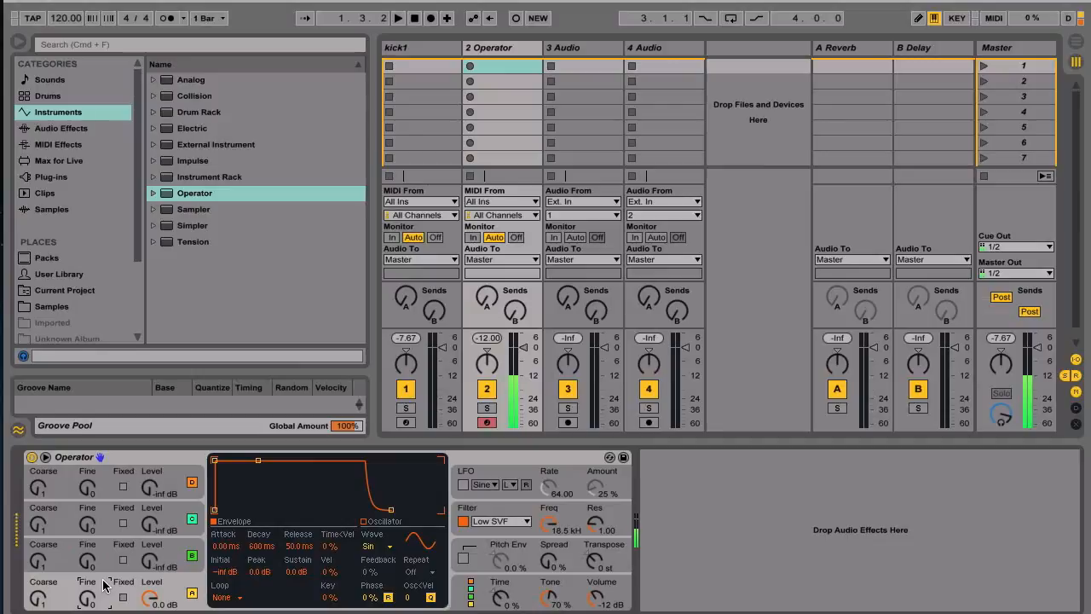
{"action": "key", "text": "a"}
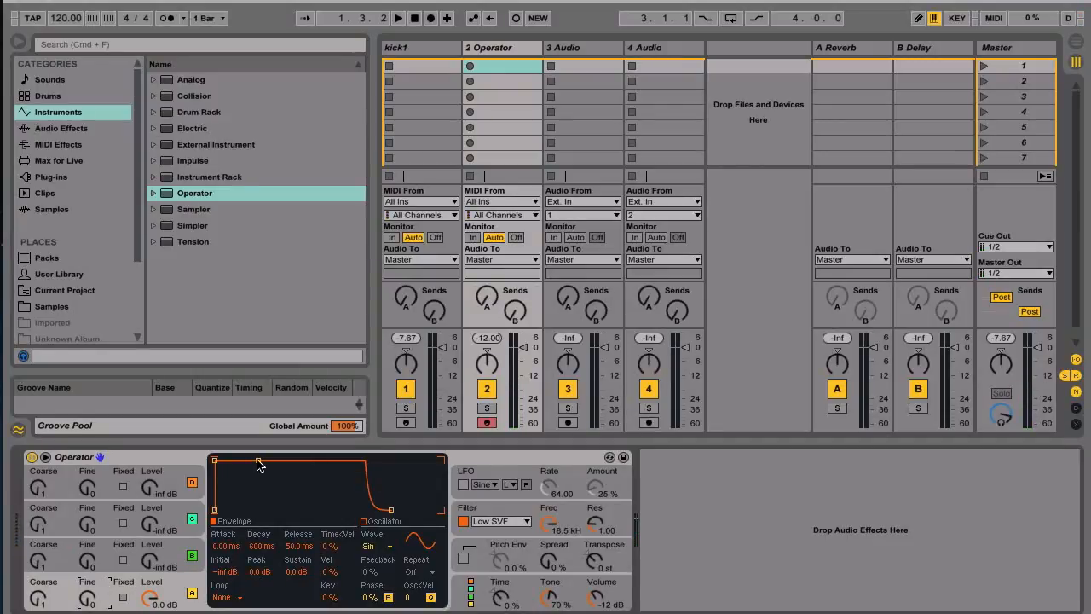
Lower Operator's oscillator A envelope sustain to -inf dB and shorten its decay, auditioning notes along the way.
{"action": "left_click_drag", "start_coordinate": [258, 460], "coordinate": [258, 510]}
{"action": "key", "text": "a"}
{"action": "key", "text": "a"}
{"action": "key", "text": "a"}
{"action": "key", "text": "a"}
{"action": "left_click_drag", "start_coordinate": [258, 510], "coordinate": [254, 510]}
{"action": "key", "text": "a"}
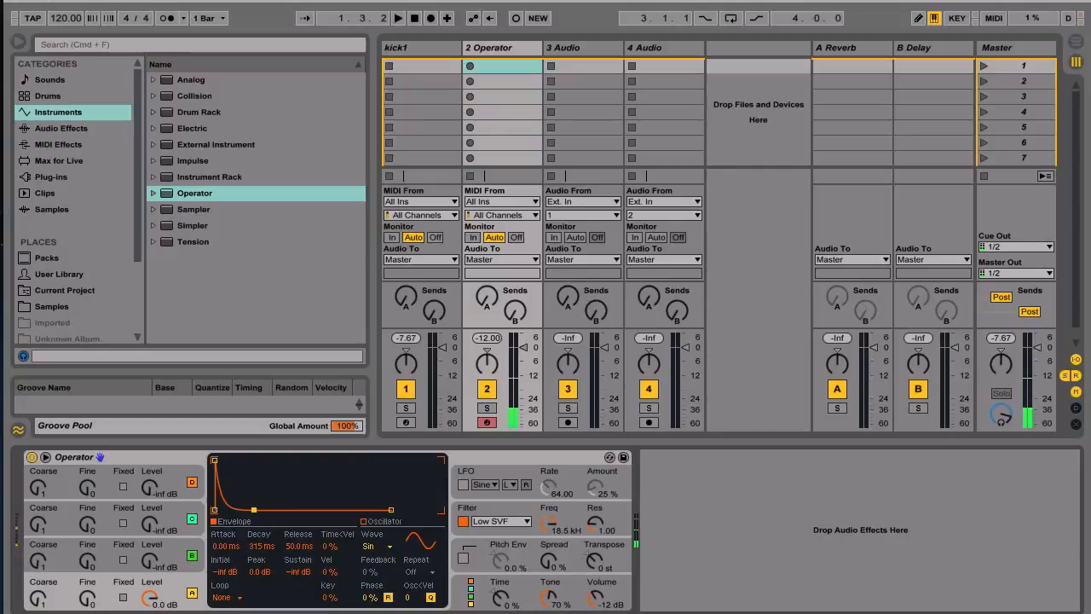
{"action": "left_click_drag", "start_coordinate": [251, 510], "coordinate": [247, 510]}
{"action": "key", "text": "a"}
Enable Operator's pitch envelope and raise its amount to 100%.
{"action": "left_click", "coordinate": [463, 558]}
{"action": "left_click_drag", "start_coordinate": [479, 563], "coordinate": [480, 530]}
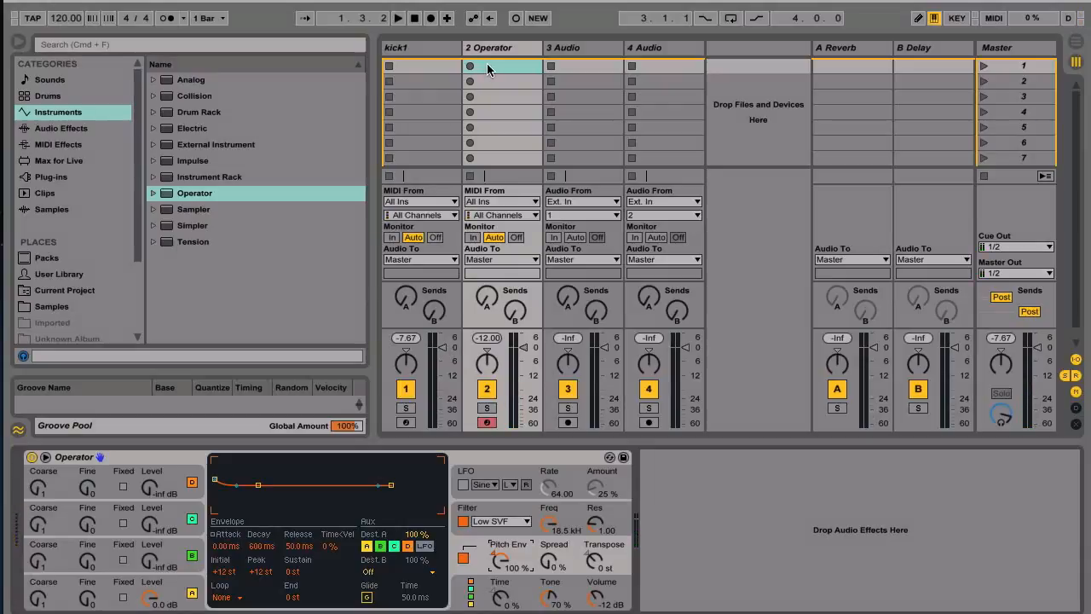
Set the project tempo to 126 BPM and turn on the metronome, with the kick1 track selected.
{"action": "left_click", "coordinate": [426, 67]}
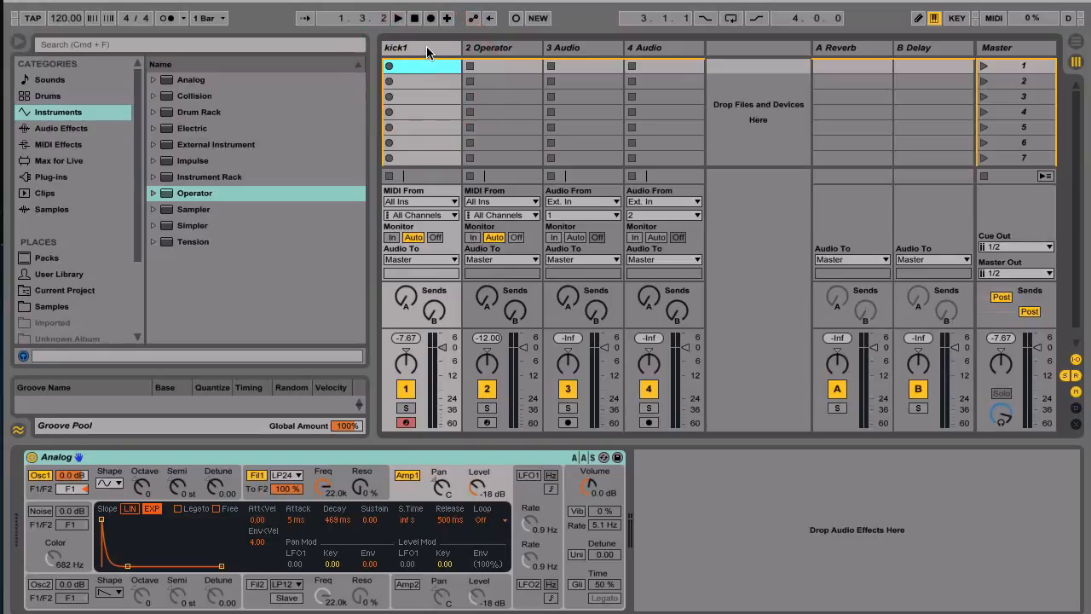
{"action": "left_click", "coordinate": [426, 47]}
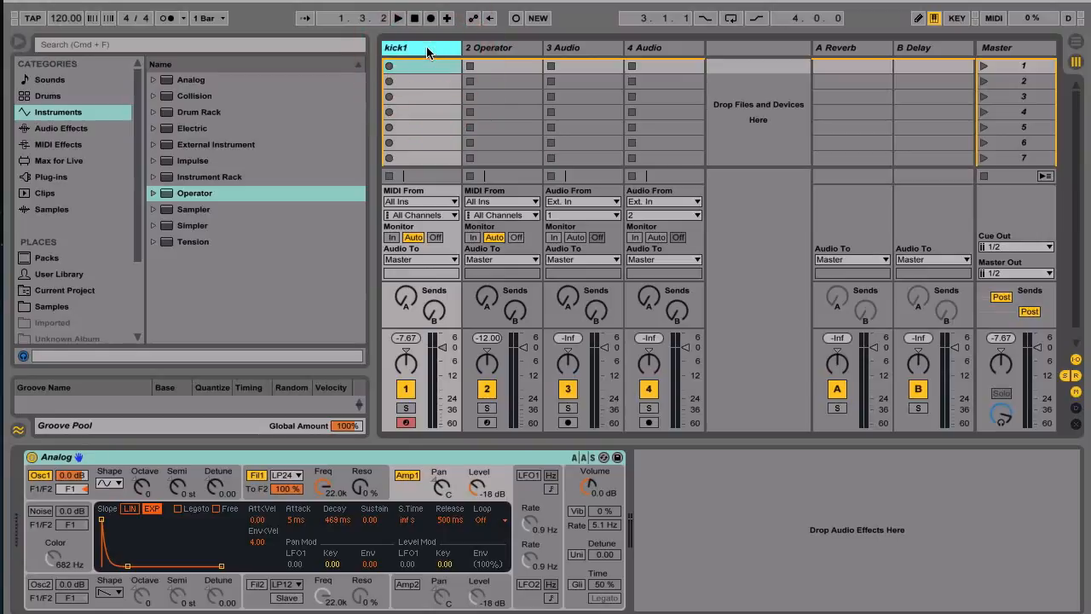
{"action": "left_click", "coordinate": [67, 19]}
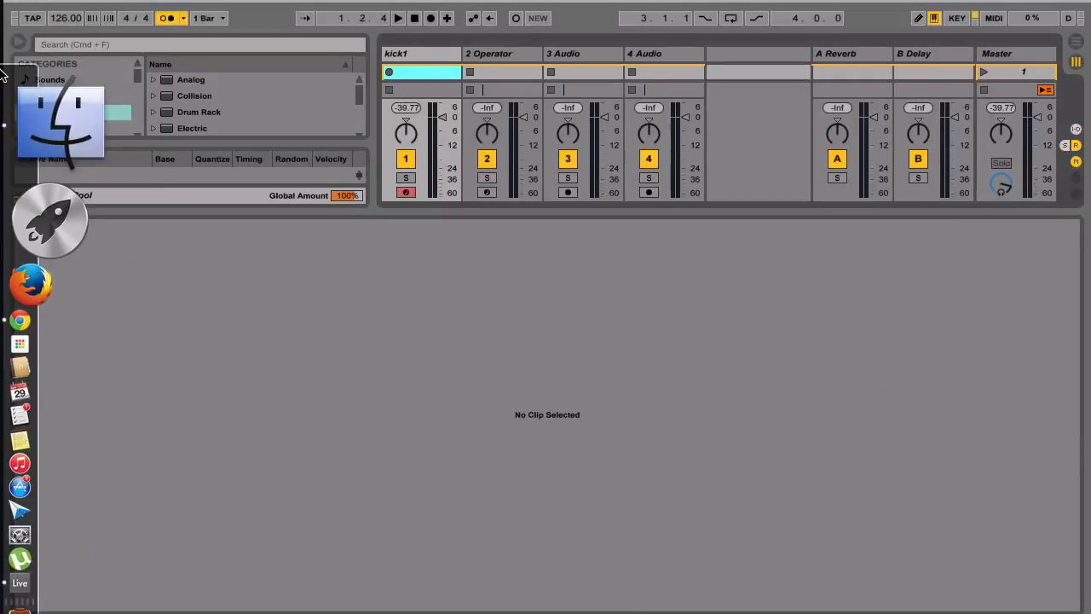
Record a one-bar MIDI clip of four C1 kick hits in kick1's first slot and play it back.
{"action": "key", "text": "shift+F9"}
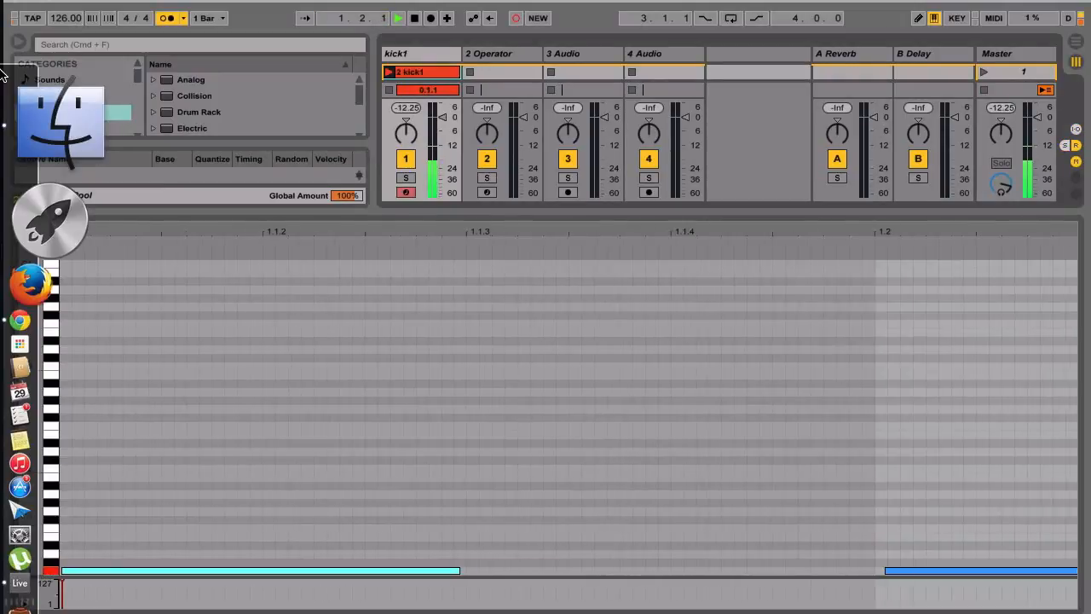
{"action": "key", "text": "space"}
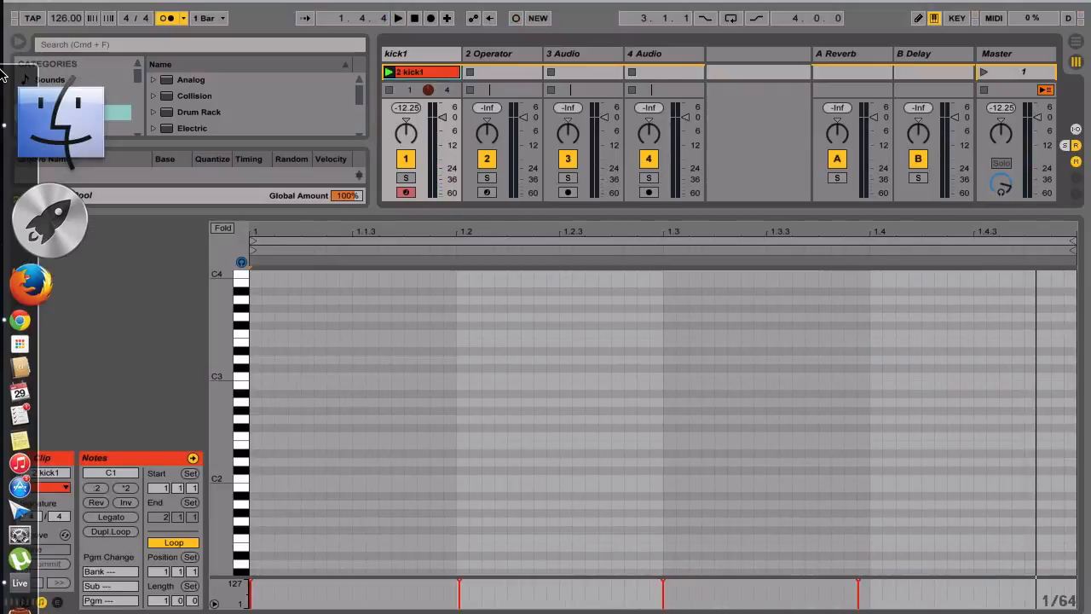
{"action": "key", "text": "space"}
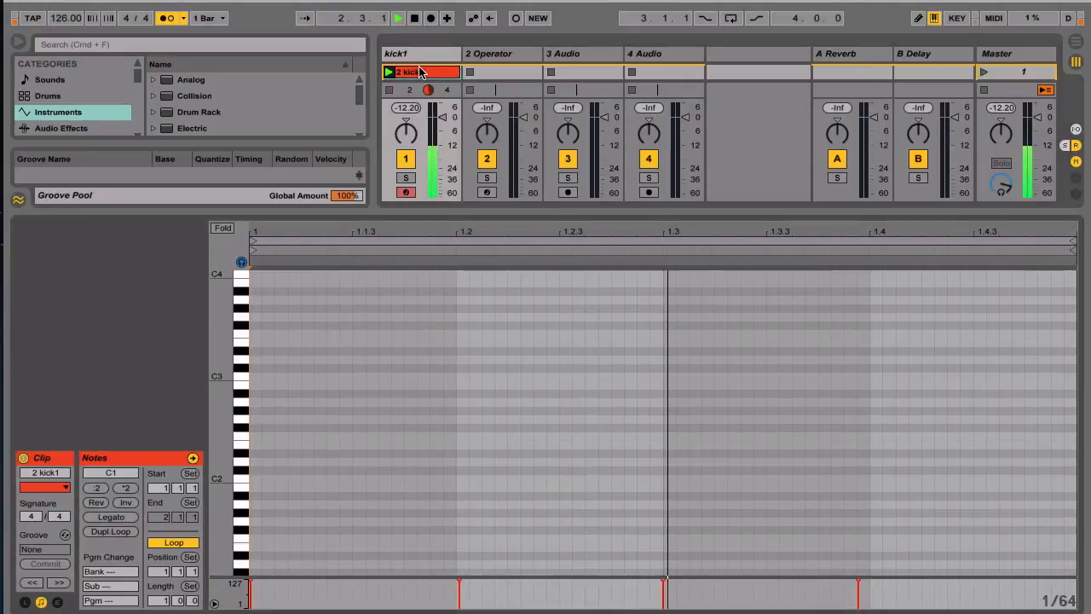
Quantize all the recorded C1 notes in the kick1 clip to the grid.
{"action": "scroll", "coordinate": [514, 418], "scroll_direction": "down", "scroll_amount": 5}
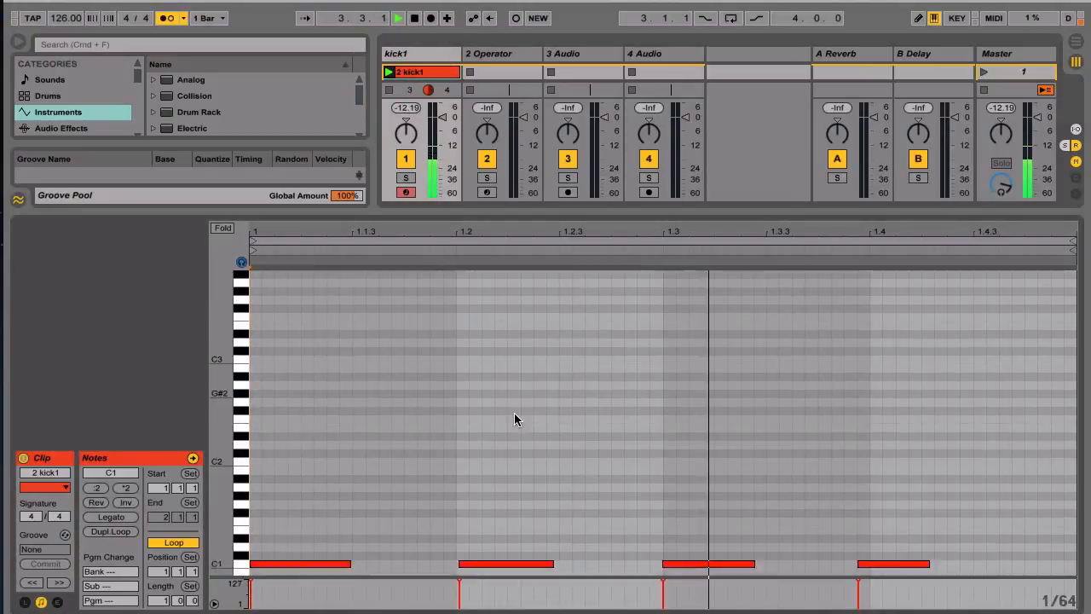
{"action": "scroll", "coordinate": [514, 413], "scroll_direction": "up", "scroll_amount": 2}
{"action": "left_click", "coordinate": [513, 425]}
{"action": "key", "text": "super+a"}
{"action": "key", "text": "super+u"}
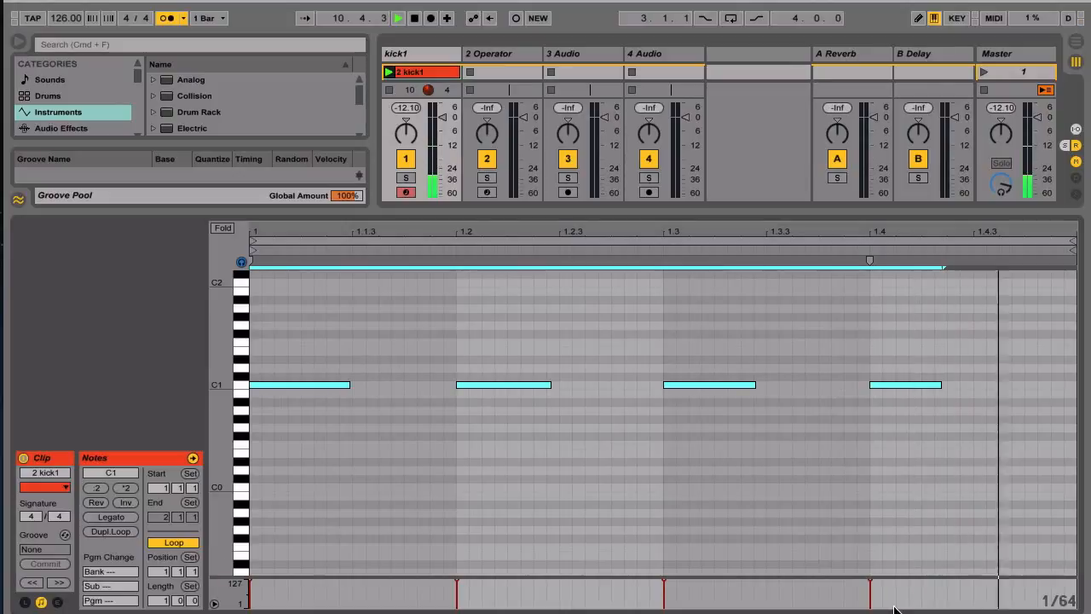
Copy the kick1 clip to the Operator track's first slot and rename that track kick click.
{"action": "key", "text": "super+alt+l"}
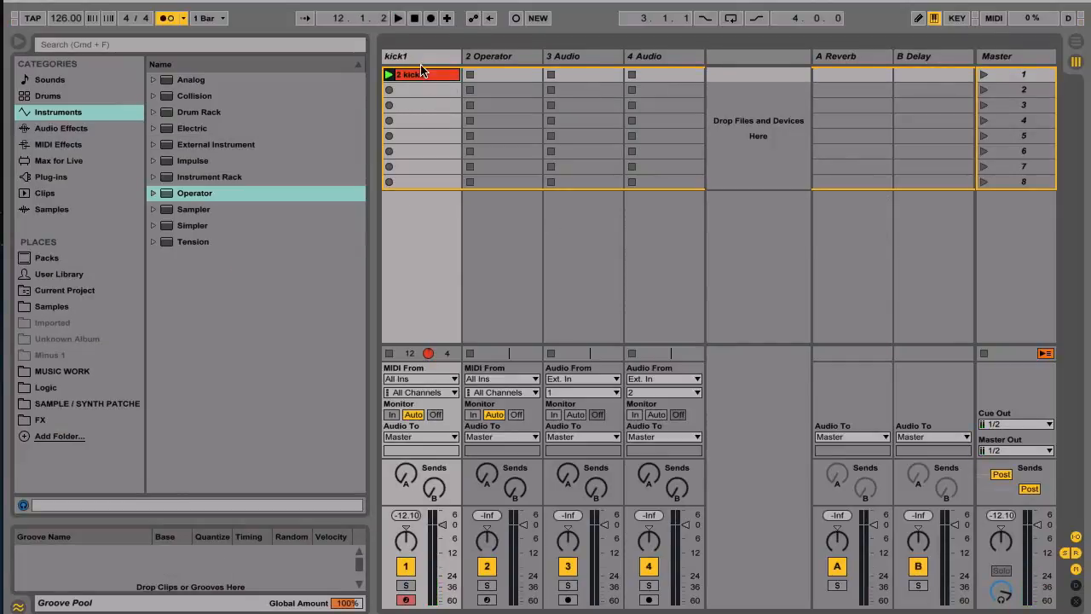
{"action": "left_click_drag", "start_coordinate": [422, 77], "coordinate": [490, 77]}
{"action": "double_click", "coordinate": [502, 57]}
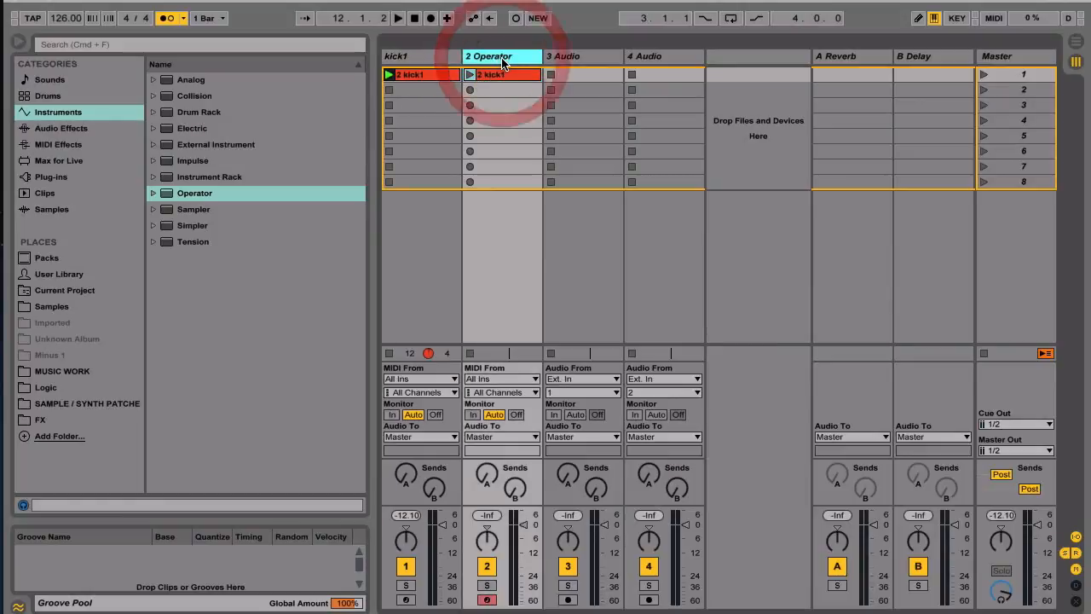
{"action": "type", "text": "kick click"}
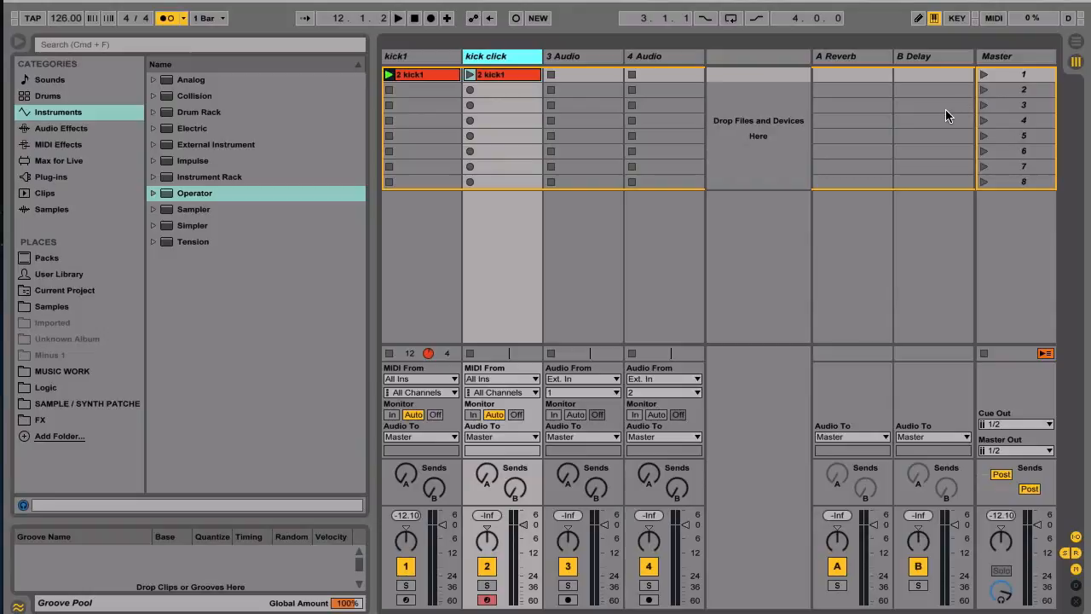
Launch scene 1 to play both kick clips together and turn off the metronome.
{"action": "left_click", "coordinate": [983, 74]}
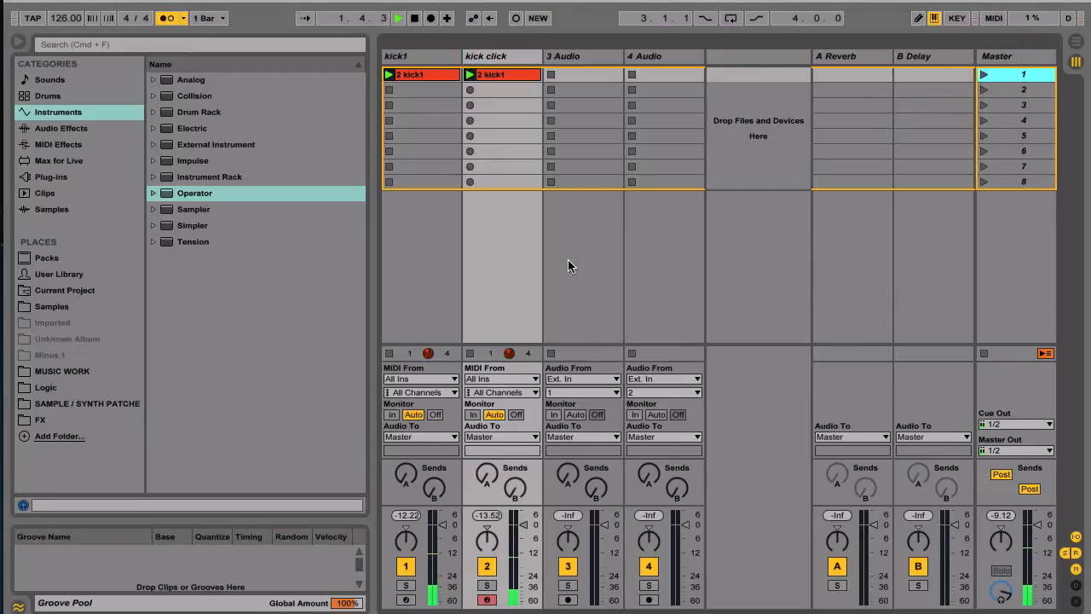
{"action": "left_click", "coordinate": [170, 17]}
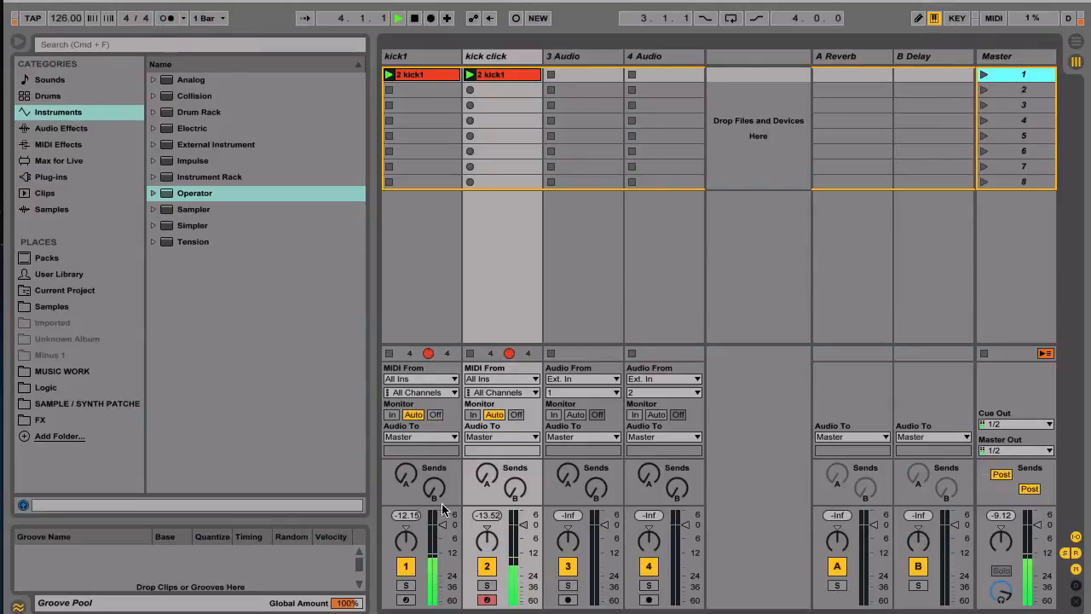
Compare the two kick layers by muting and soloing them in turn, leaving only kick1 audible.
{"action": "left_click", "coordinate": [426, 55]}
{"action": "left_click", "coordinate": [486, 566]}
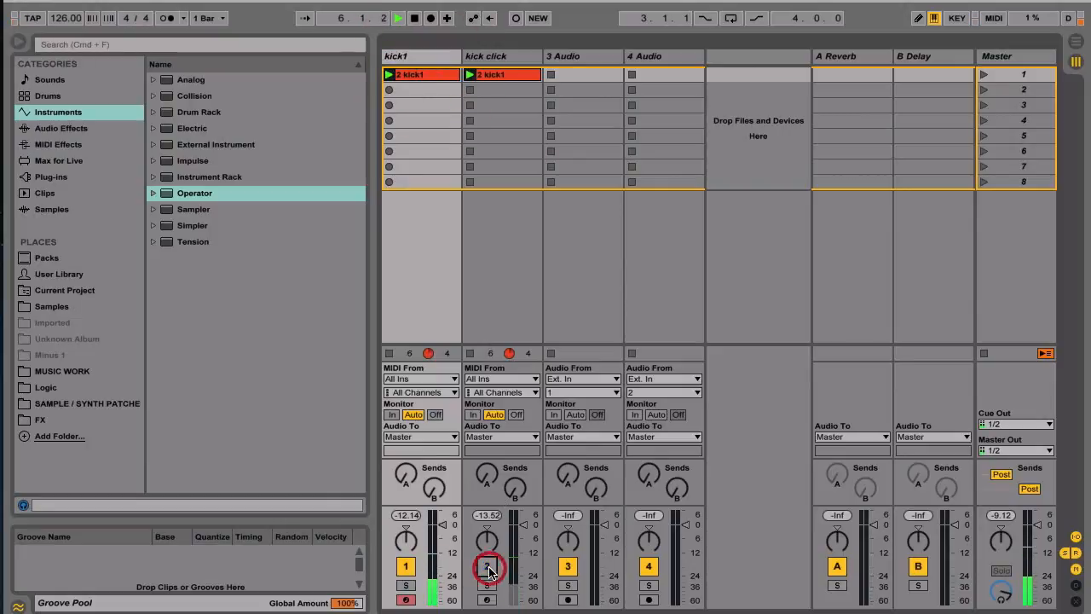
{"action": "left_click", "coordinate": [490, 571]}
{"action": "left_click", "coordinate": [490, 571]}
{"action": "left_click", "coordinate": [406, 585]}
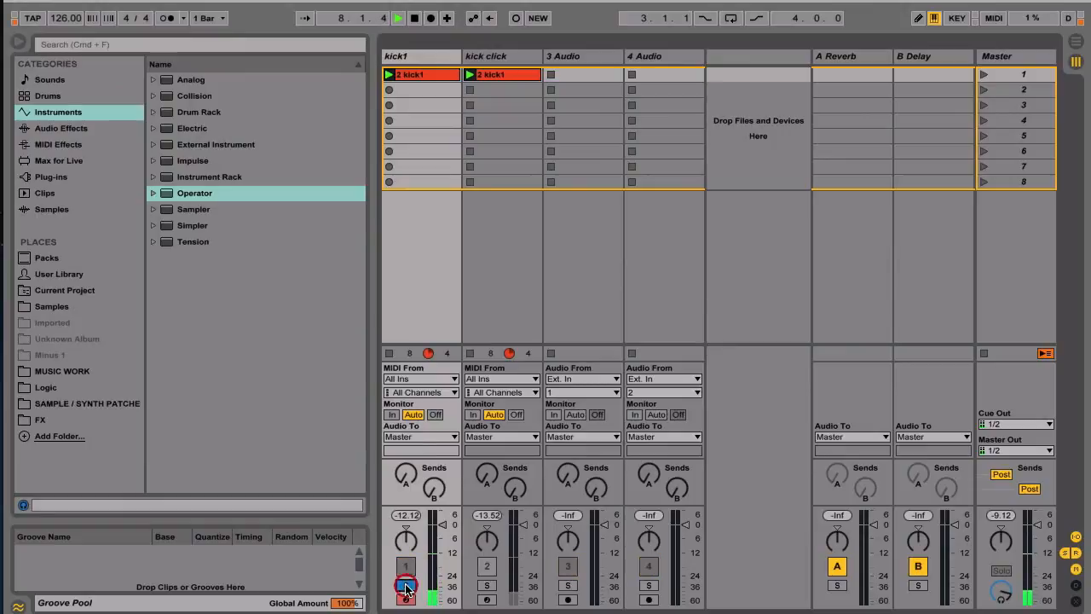
{"action": "left_click", "coordinate": [430, 60]}
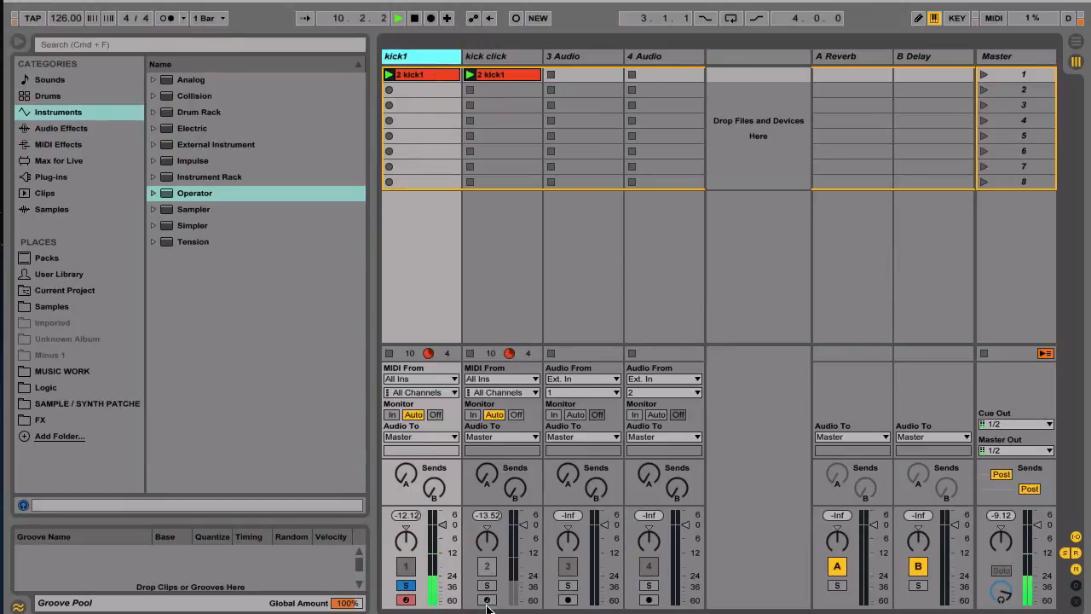
{"action": "left_click", "coordinate": [406, 569]}
{"action": "left_click", "coordinate": [411, 570]}
{"action": "left_click", "coordinate": [489, 568]}
{"action": "left_click", "coordinate": [487, 567]}
{"action": "left_click", "coordinate": [407, 565]}
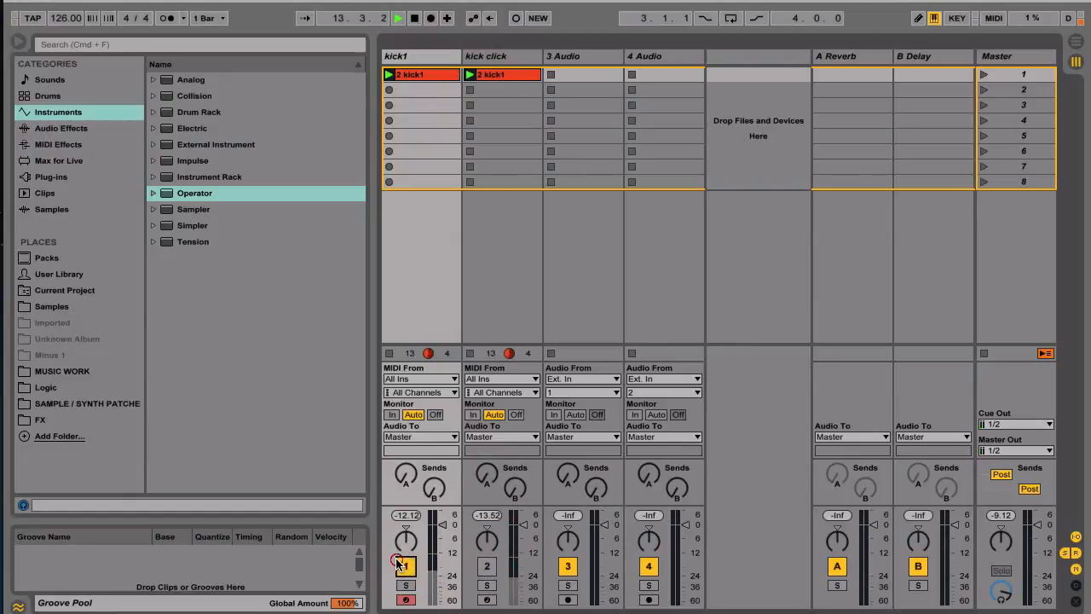
Set the initial pitch envelope of Analog's Osc1 on kick1 to 50%, unmute kick click and stop playback.
{"action": "left_click", "coordinate": [418, 57]}
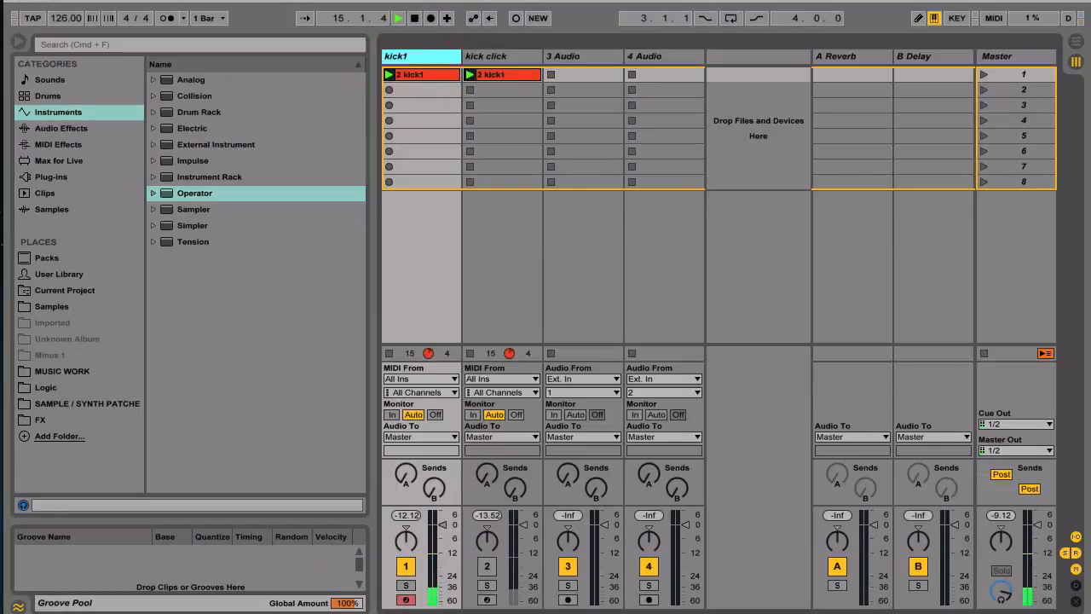
{"action": "left_click", "coordinate": [1014, 613]}
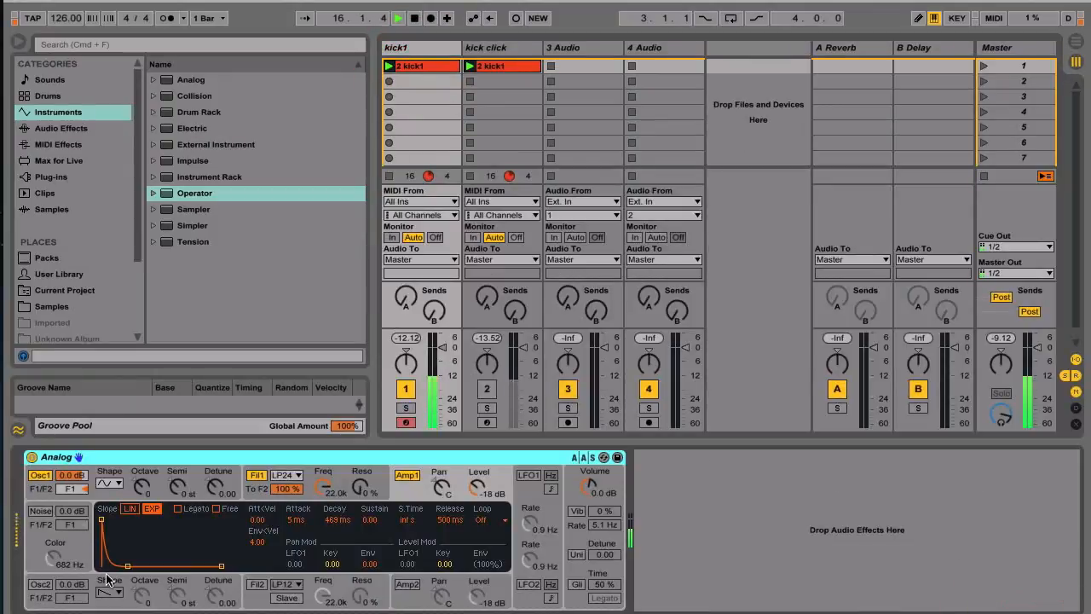
{"action": "left_click", "coordinate": [219, 476]}
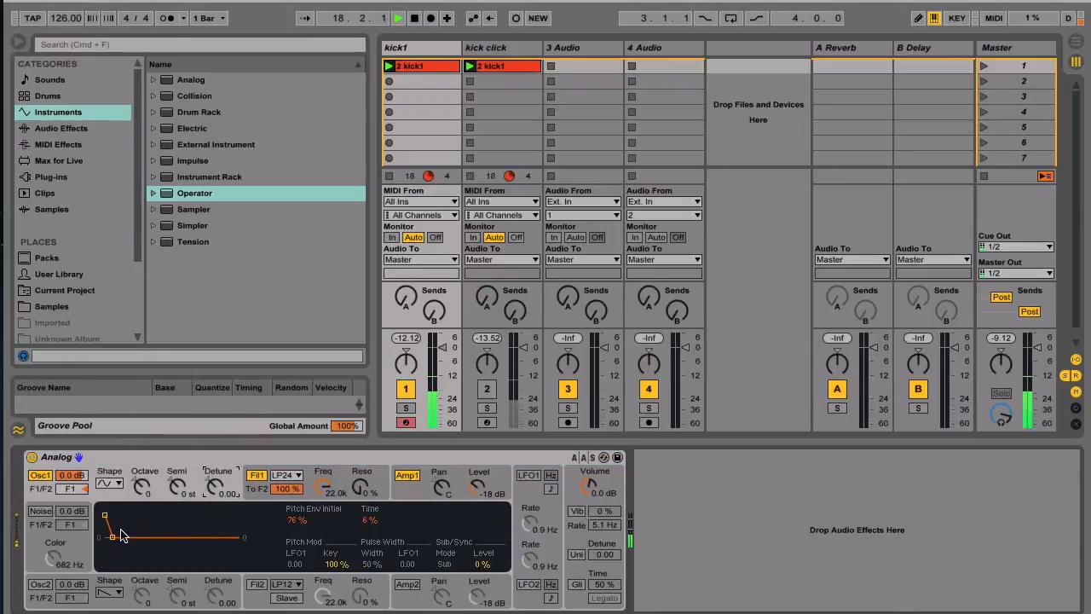
{"action": "left_click_drag", "start_coordinate": [105, 515], "coordinate": [105, 523]}
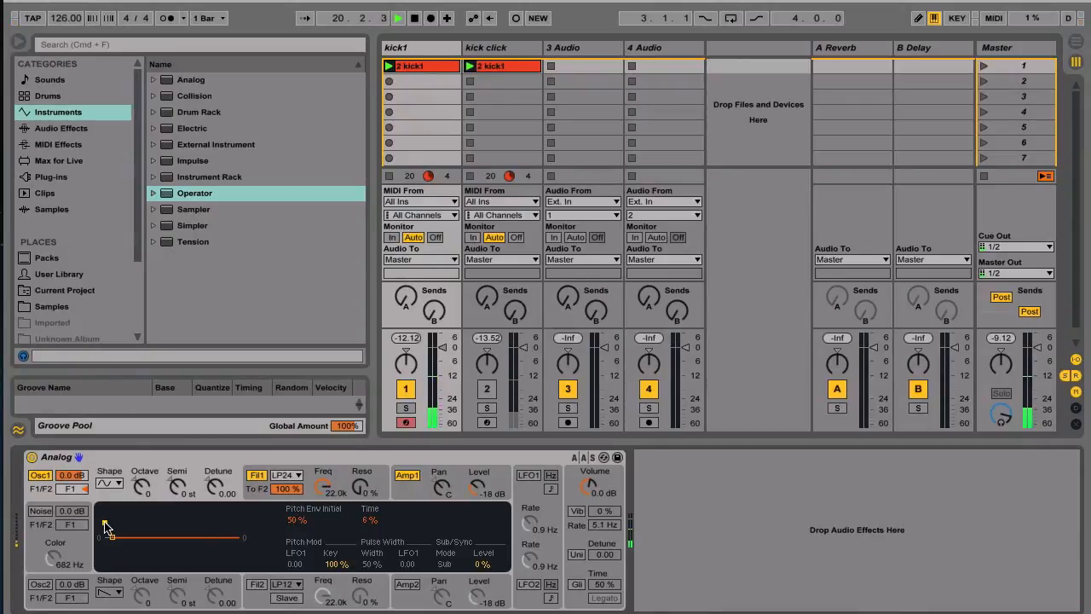
{"action": "left_click", "coordinate": [487, 389]}
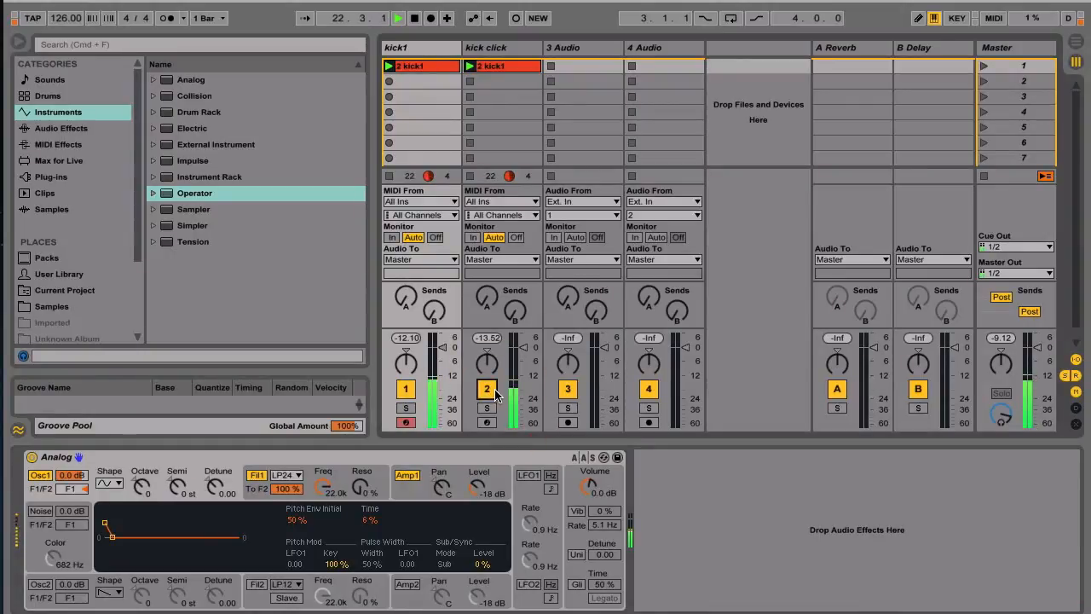
{"action": "key", "text": "space"}
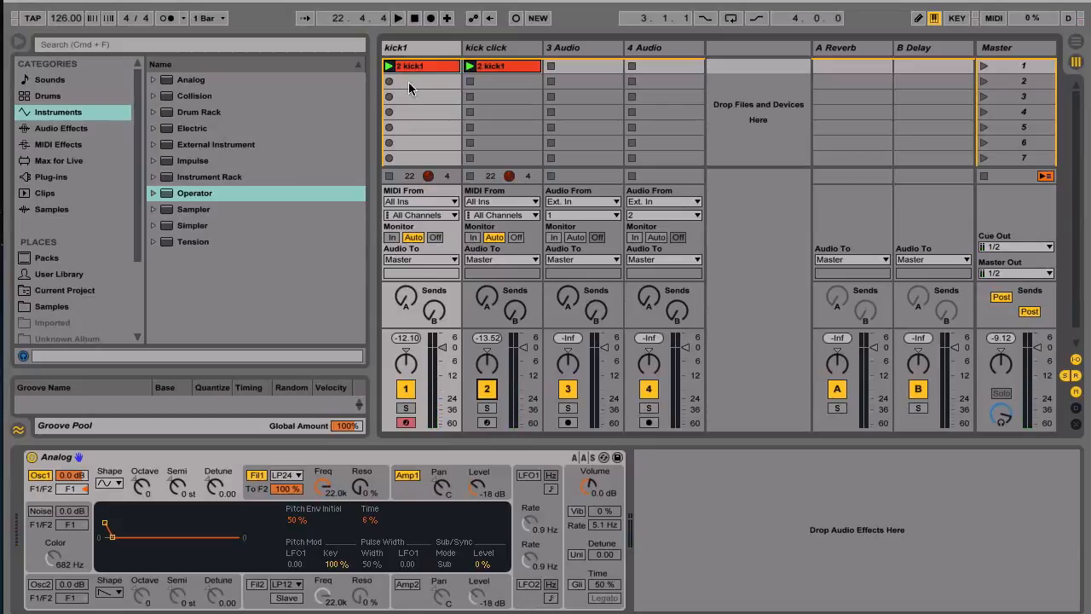
Add a Compressor after Analog on kick1 and set its threshold to -19.6 dB during playback.
{"action": "left_click", "coordinate": [418, 49]}
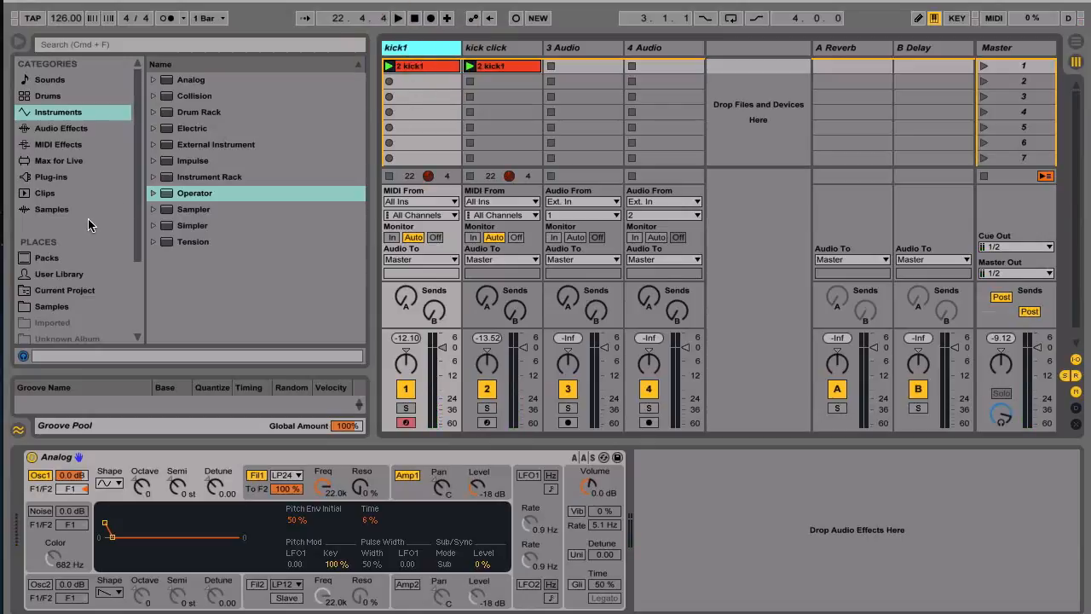
{"action": "left_click", "coordinate": [61, 128]}
{"action": "left_click_drag", "start_coordinate": [208, 194], "coordinate": [784, 520]}
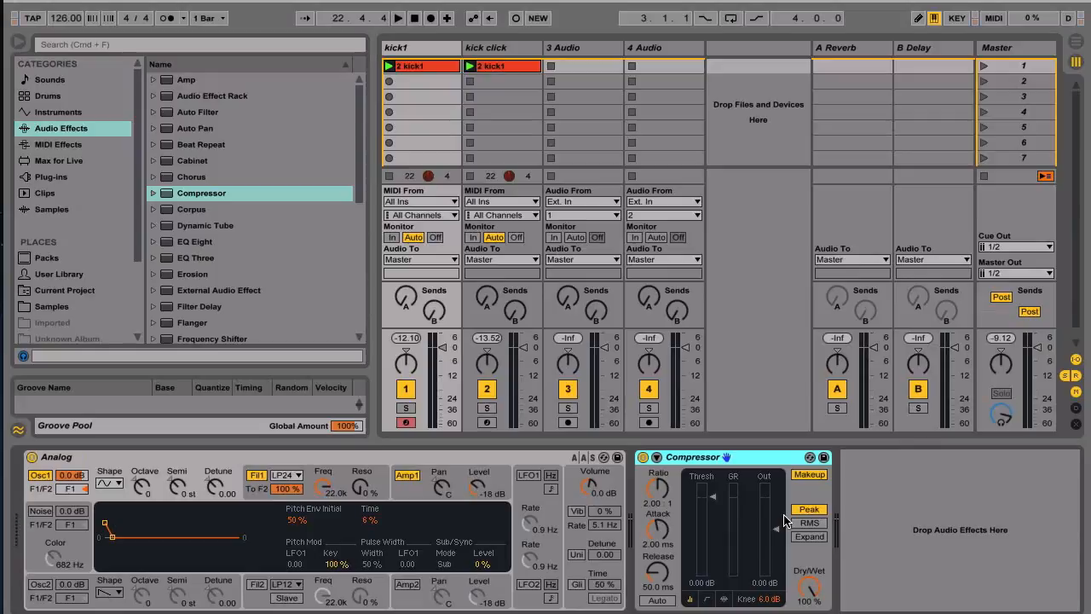
{"action": "key", "text": "space"}
{"action": "left_click_drag", "start_coordinate": [713, 497], "coordinate": [711, 539]}
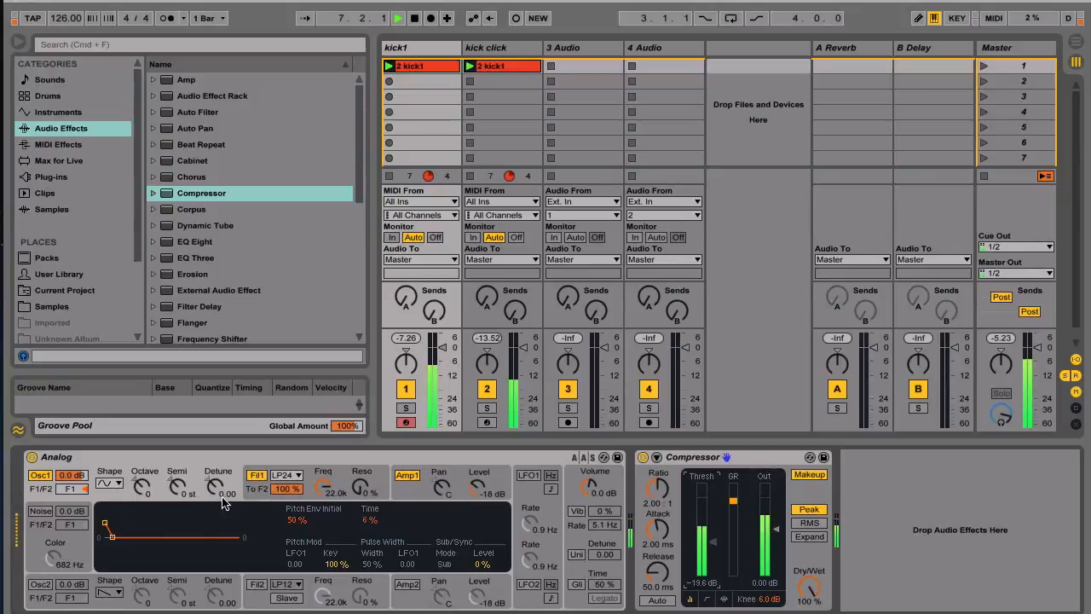
Shorten the Analog Amp1 envelope decay to 263 ms and compare the layers by briefly muting each kick track.
{"action": "left_click", "coordinate": [417, 497]}
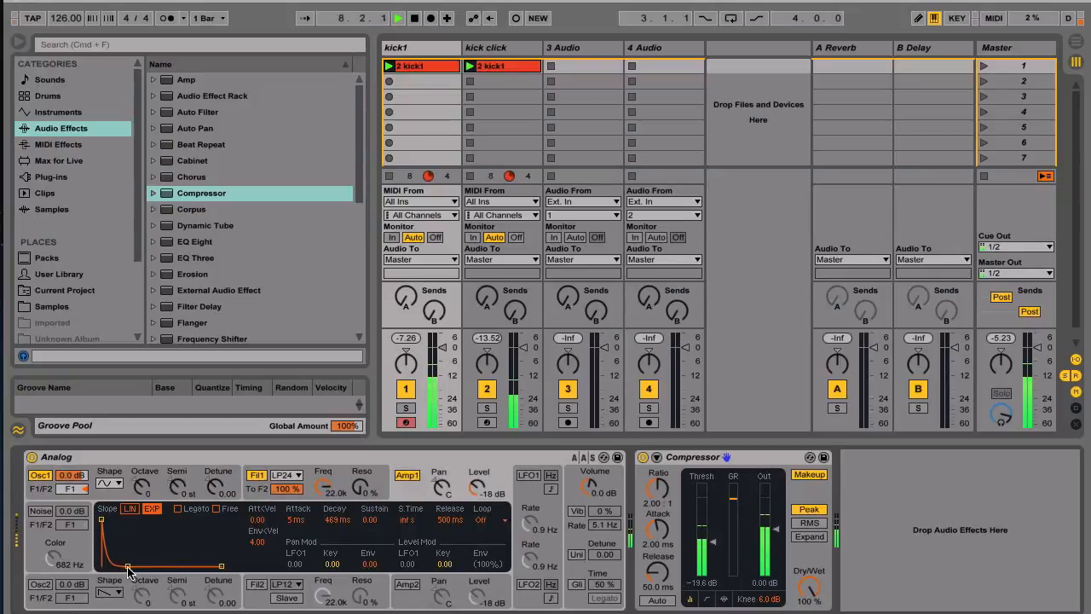
{"action": "left_click_drag", "start_coordinate": [128, 566], "coordinate": [125, 565]}
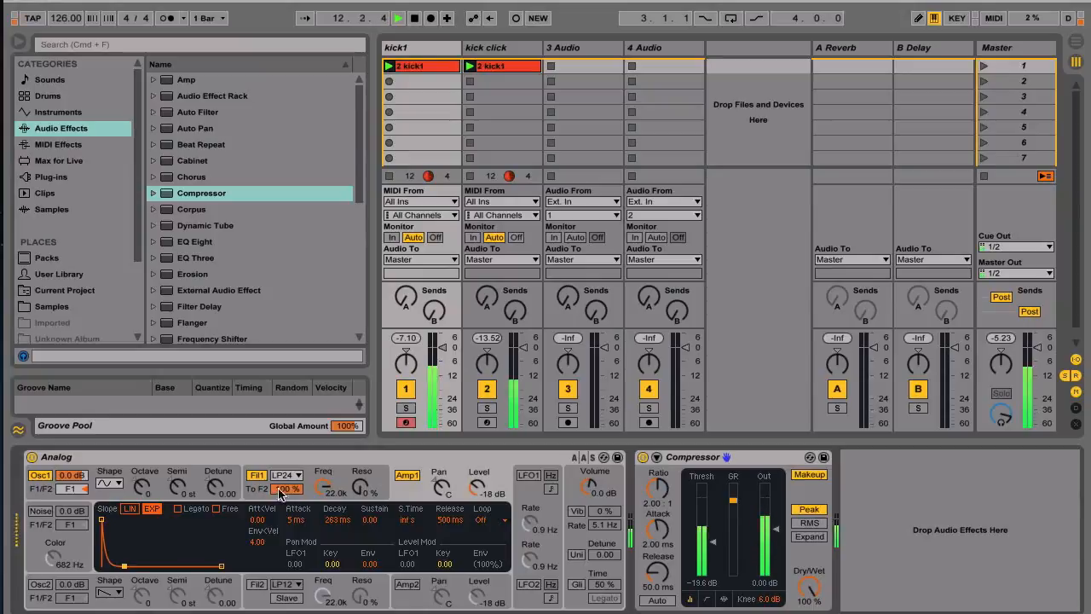
{"action": "left_click", "coordinate": [486, 390]}
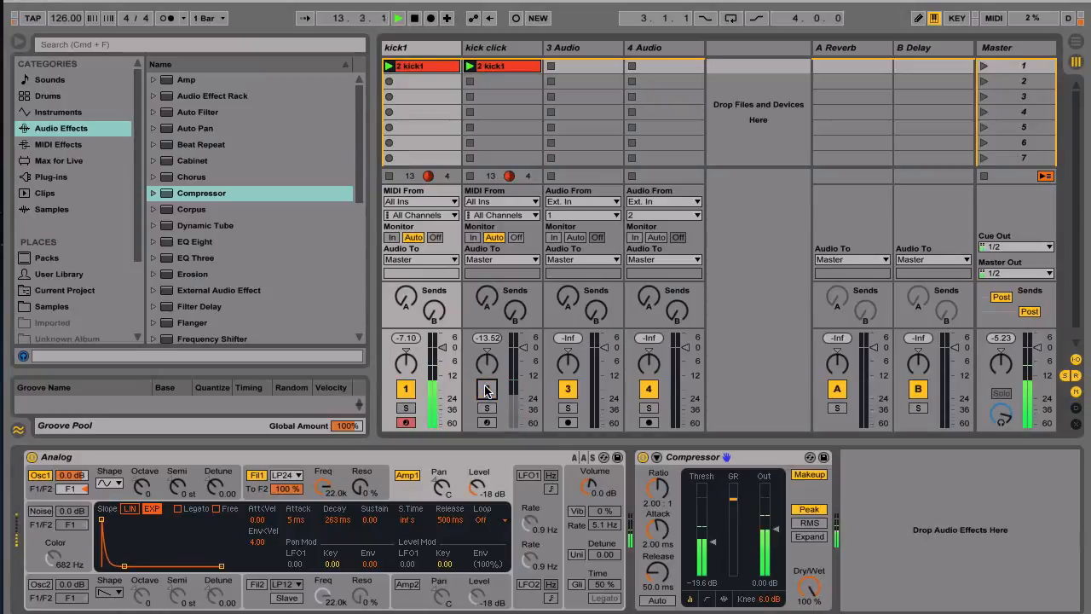
{"action": "left_click", "coordinate": [486, 389]}
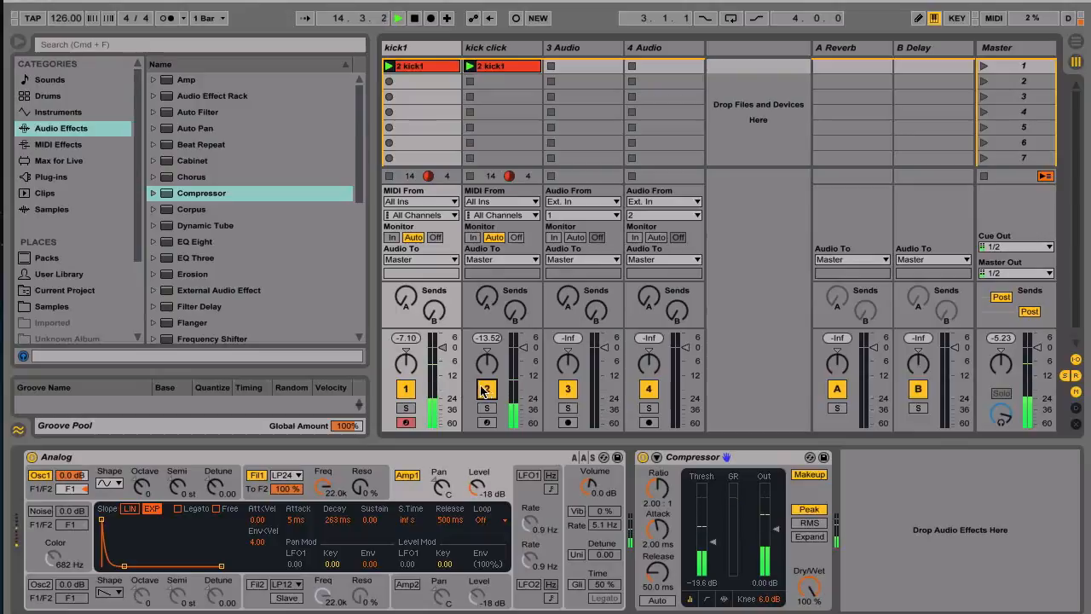
{"action": "left_click", "coordinate": [406, 389]}
{"action": "left_click", "coordinate": [406, 389]}
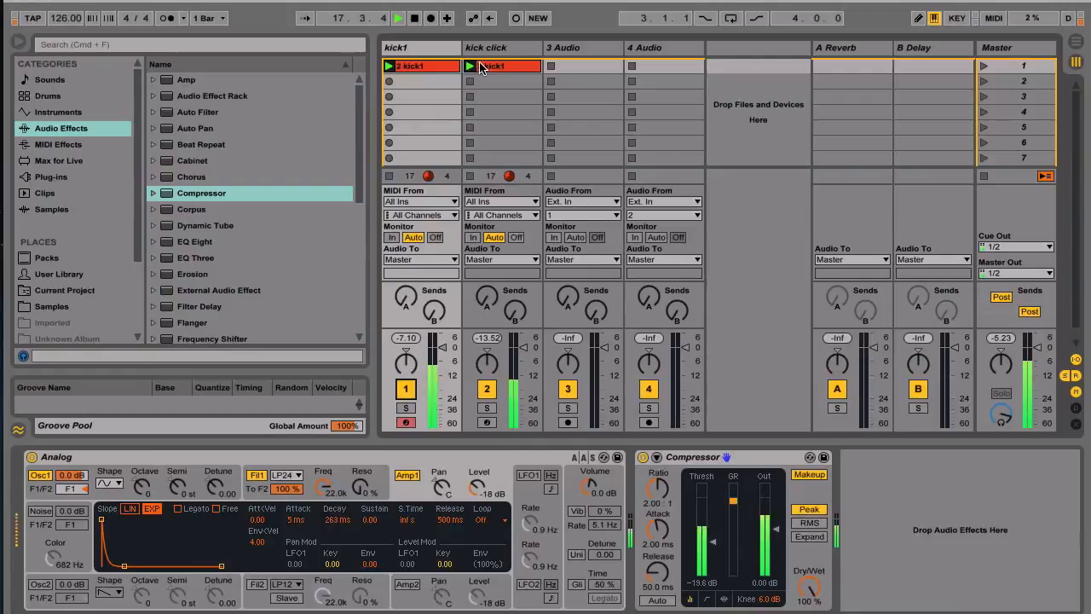
Set the ratio of kick1's Compressor to 4:1.
{"action": "left_click", "coordinate": [650, 503]}
{"action": "type", "text": "4"}
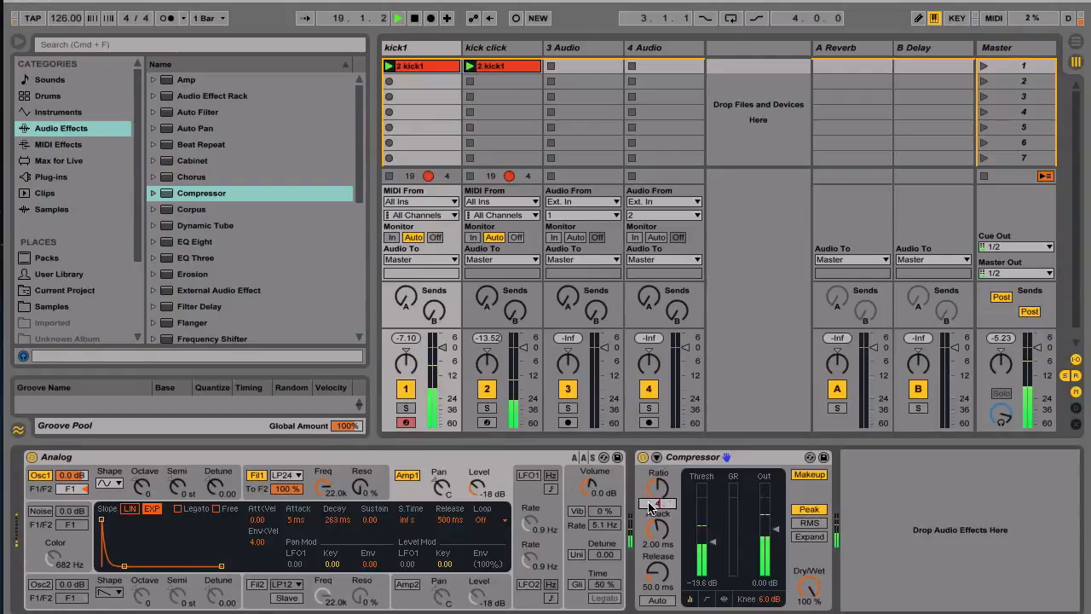
{"action": "key", "text": "Return"}
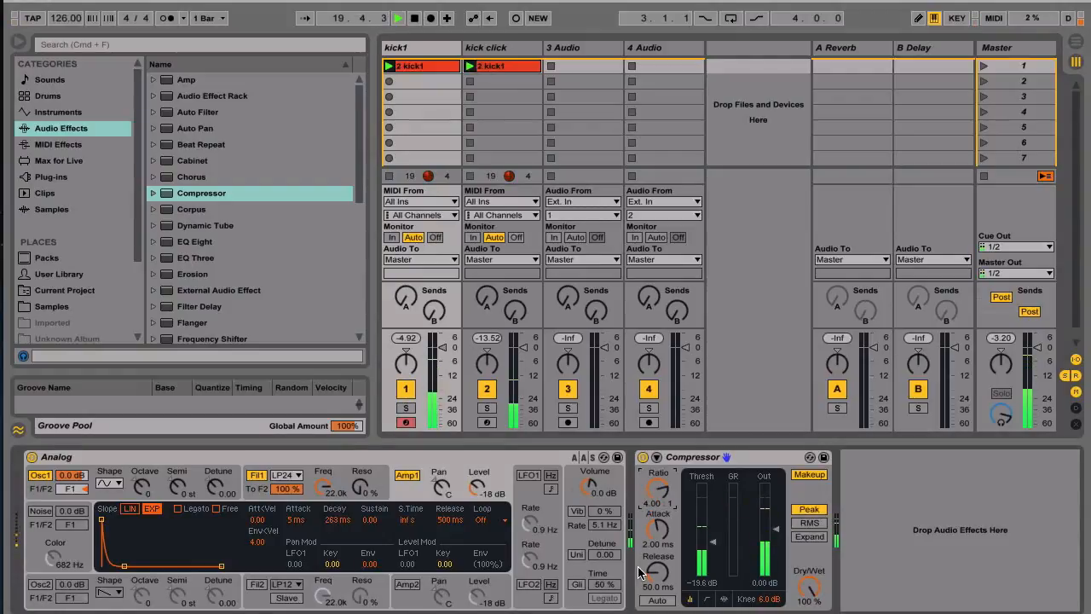
Add a Compressor after Operator on kick click with a -23.2 dB threshold and a 4:1 ratio.
{"action": "left_click", "coordinate": [490, 55]}
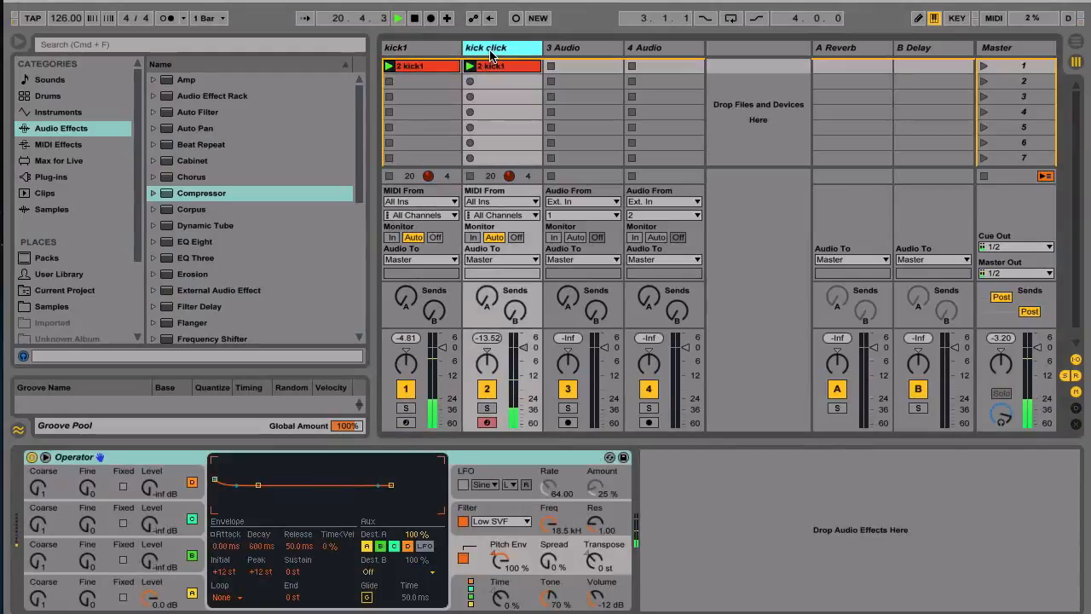
{"action": "left_click_drag", "start_coordinate": [218, 193], "coordinate": [721, 546]}
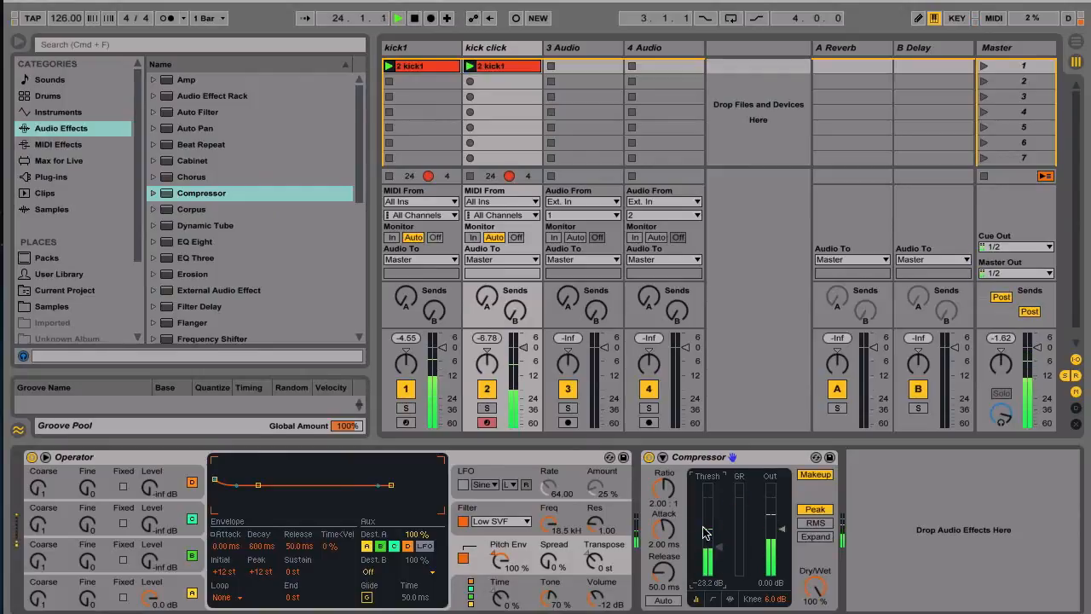
{"action": "left_click_drag", "start_coordinate": [657, 504], "coordinate": [657, 477]}
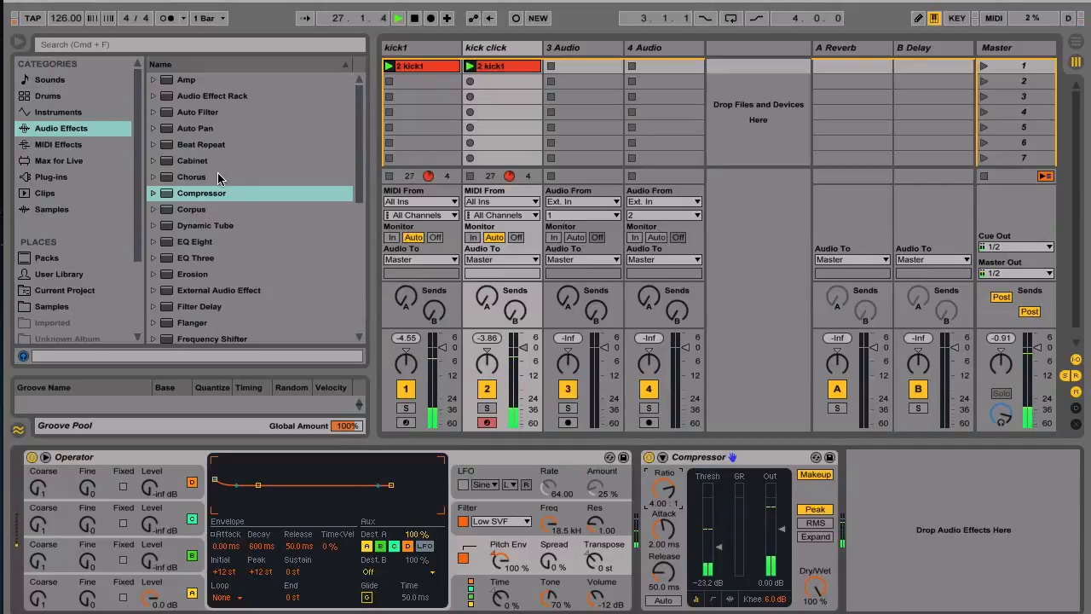
Add an EQ Eight after kick click's Compressor and set band 1 to a low cut at about 102 Hz.
{"action": "left_click_drag", "start_coordinate": [192, 241], "coordinate": [945, 504]}
{"action": "left_click", "coordinate": [717, 590]}
{"action": "left_click", "coordinate": [717, 533]}
{"action": "left_click_drag", "start_coordinate": [716, 533], "coordinate": [773, 534]}
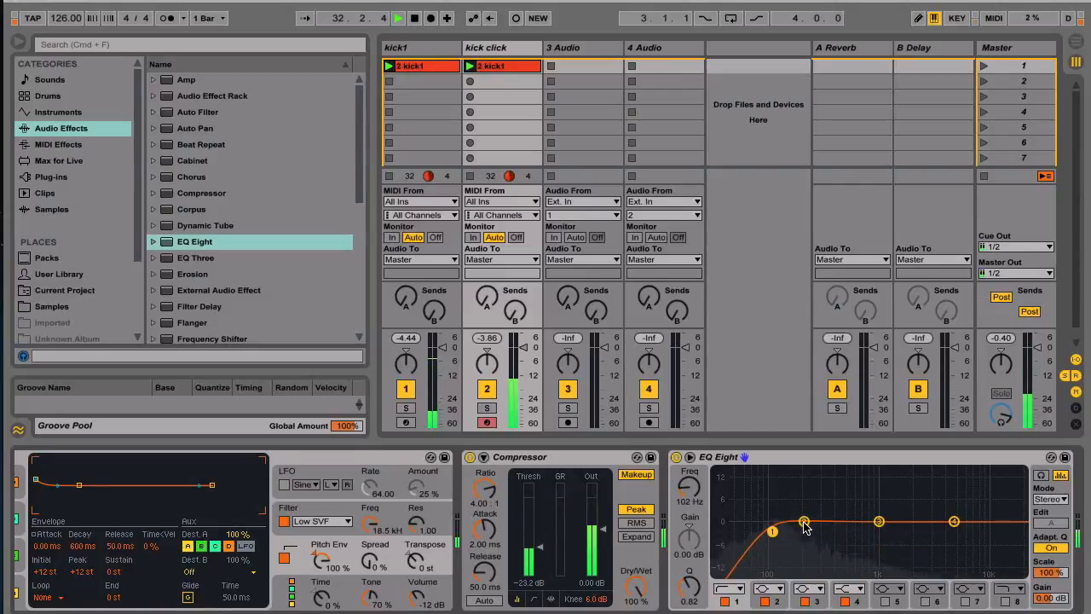
Enable EQ Eight's band 8 high cut below 1 kHz, boost band 2 by 2.36 dB at 118 Hz, and stop playback.
{"action": "left_click", "coordinate": [1004, 599]}
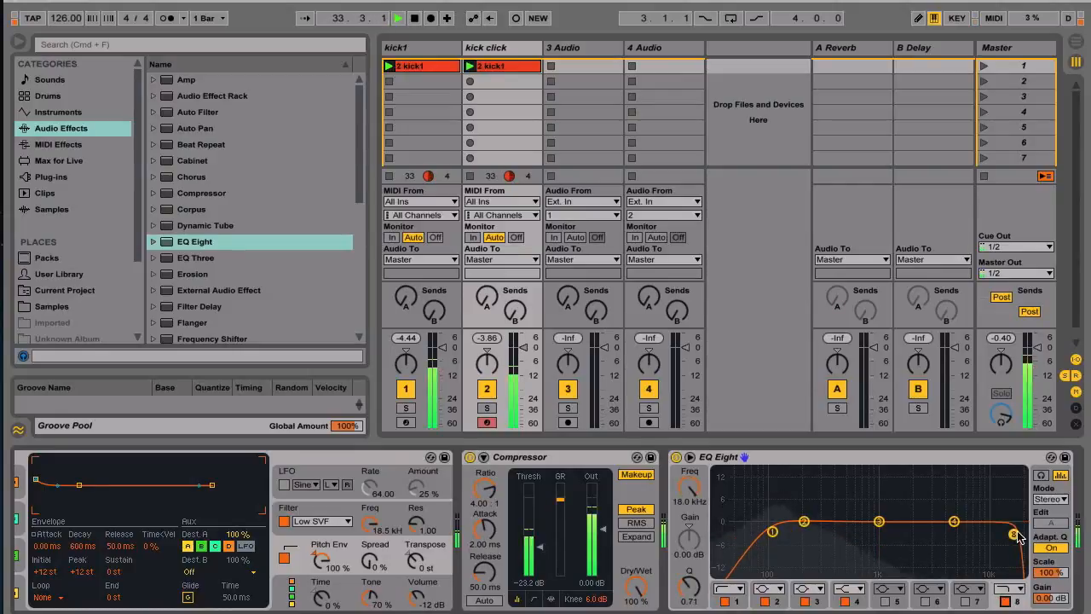
{"action": "left_click_drag", "start_coordinate": [1014, 534], "coordinate": [778, 514]}
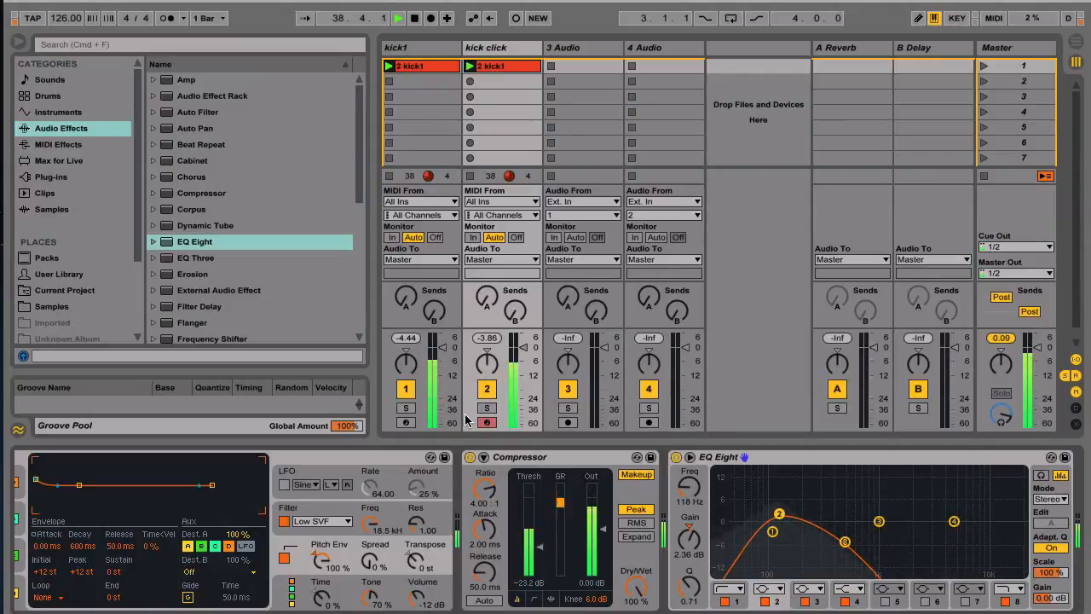
{"action": "key", "text": "space"}
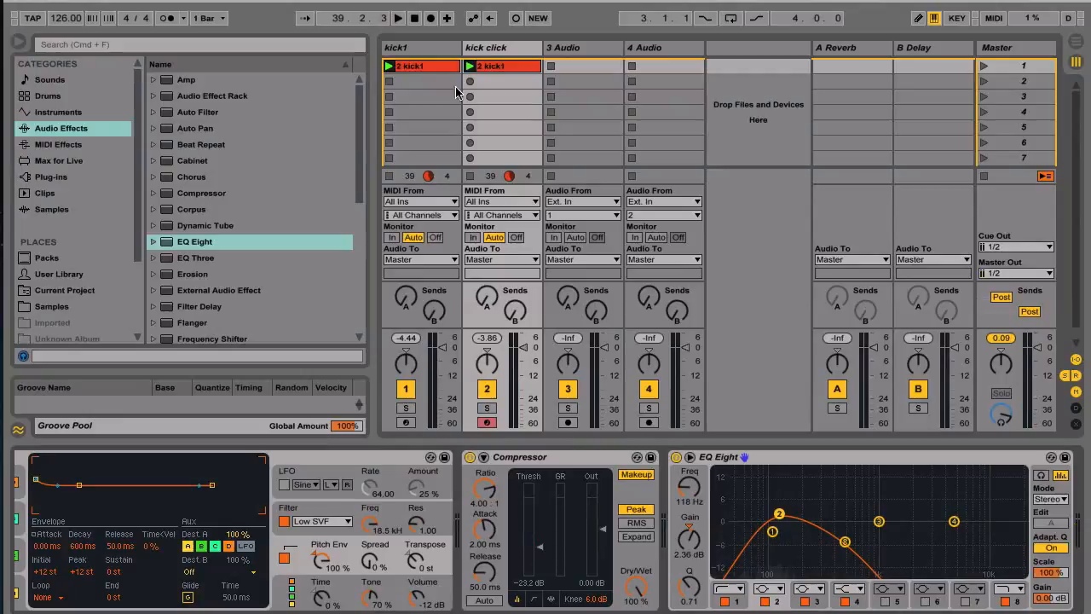
Group the kick1 and kick click tracks and rename the group Kick.
{"action": "left_click", "coordinate": [414, 53]}
{"action": "left_click", "coordinate": [489, 51], "text": "shift"}
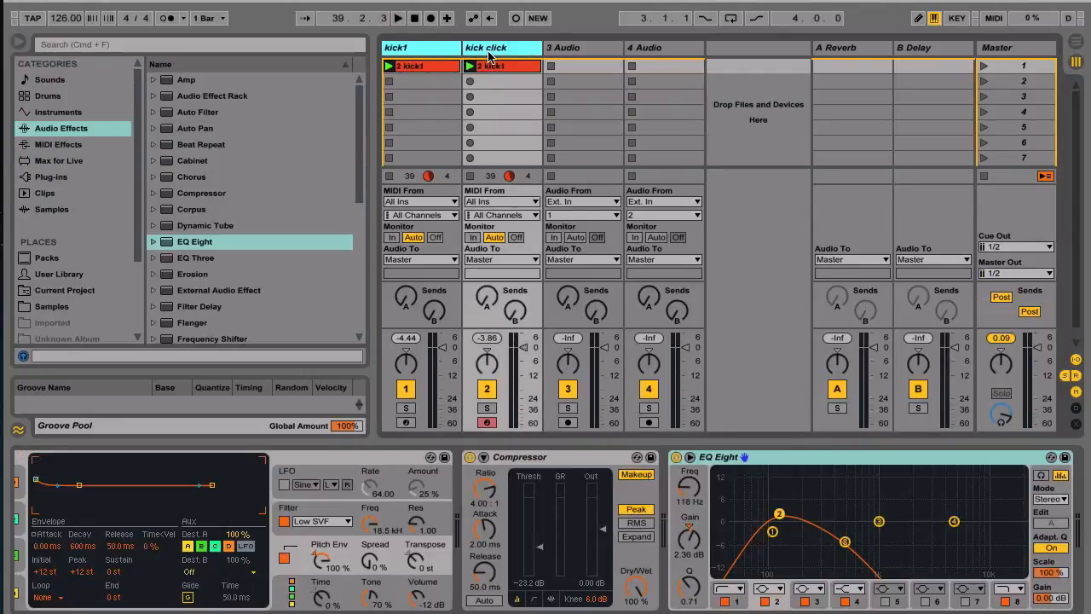
{"action": "right_click", "coordinate": [489, 56]}
{"action": "left_click", "coordinate": [508, 182]}
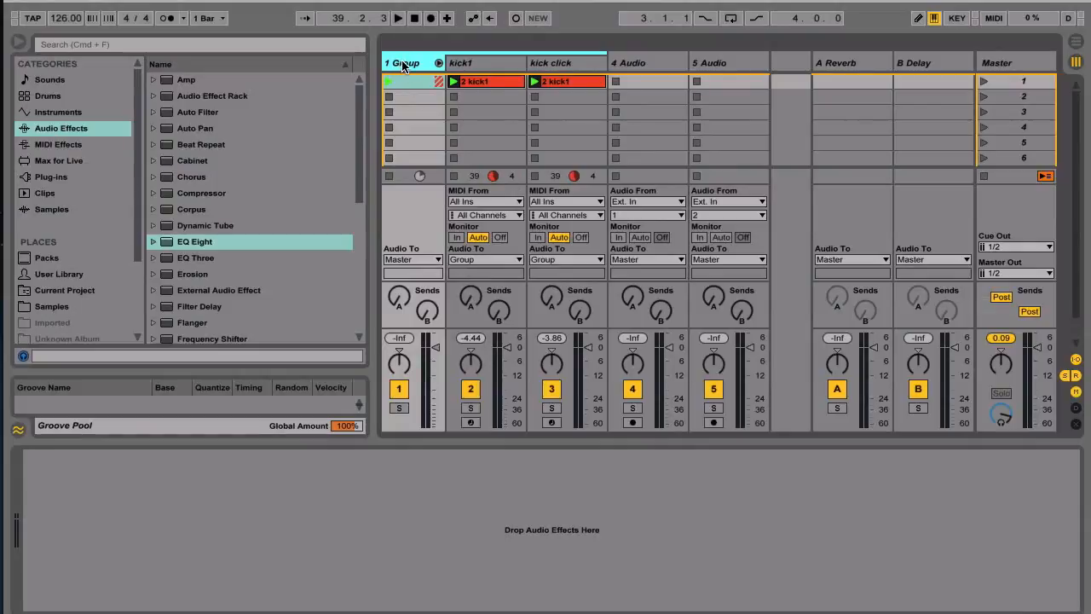
{"action": "key", "text": "super+r"}
{"action": "type", "text": "Ki"}
Add a Glue Compressor to the Kick group and set its threshold to -14.0 dB during playback.
{"action": "scroll", "coordinate": [189, 218], "scroll_direction": "down", "scroll_amount": 2}
{"action": "scroll", "coordinate": [189, 221], "scroll_direction": "down", "scroll_amount": 2}
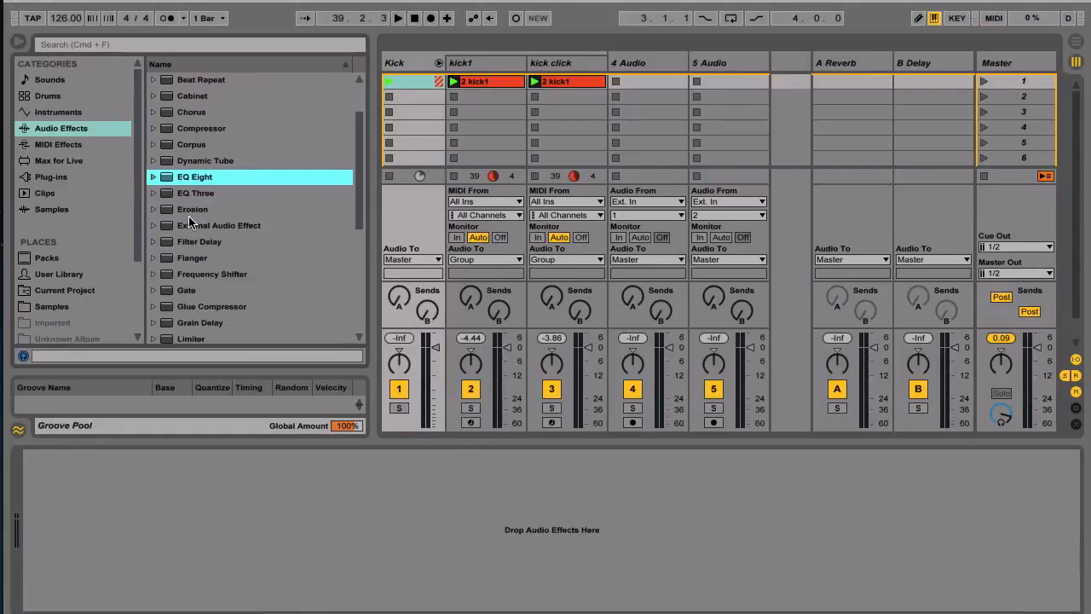
{"action": "left_click_drag", "start_coordinate": [197, 308], "coordinate": [279, 504]}
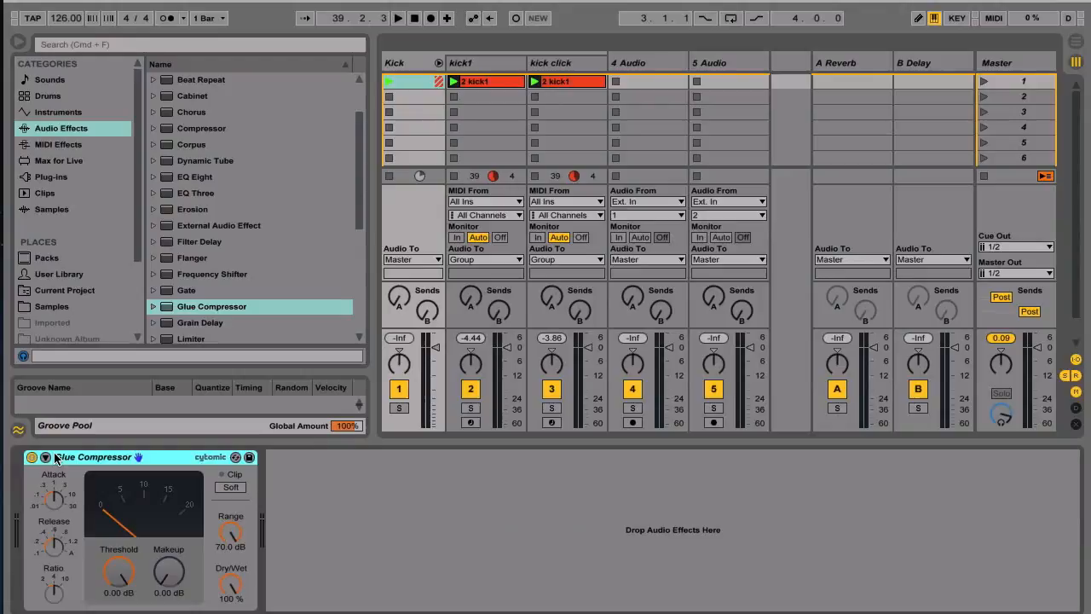
{"action": "key", "text": "space"}
{"action": "left_click_drag", "start_coordinate": [118, 573], "coordinate": [119, 595]}
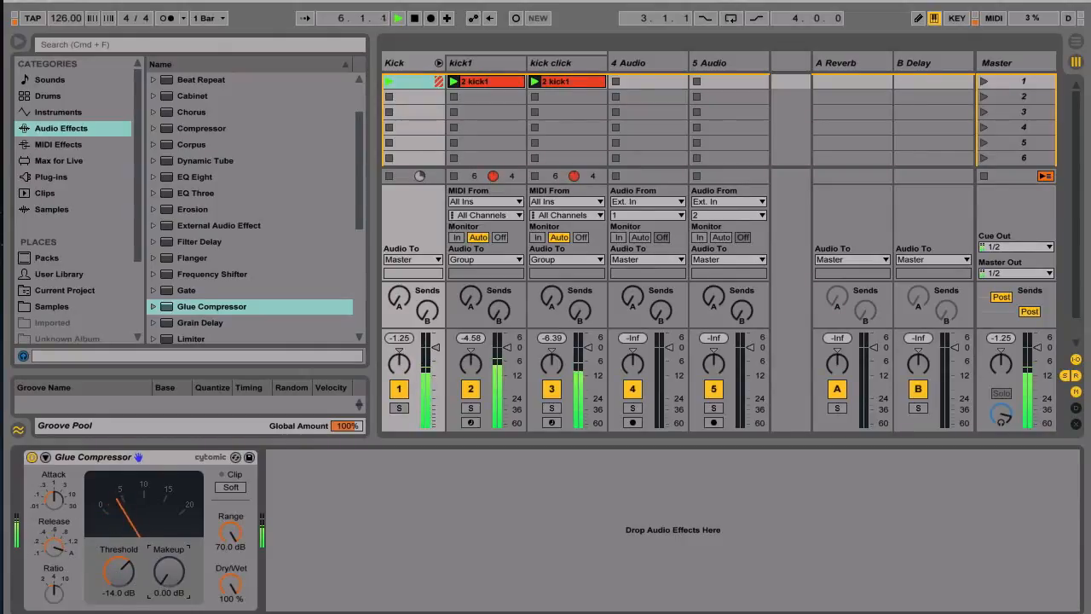
Set the Glue Compressor's makeup gain to 4.76 dB and compare the sound with the device bypassed and active.
{"action": "left_click_drag", "start_coordinate": [169, 571], "coordinate": [169, 554]}
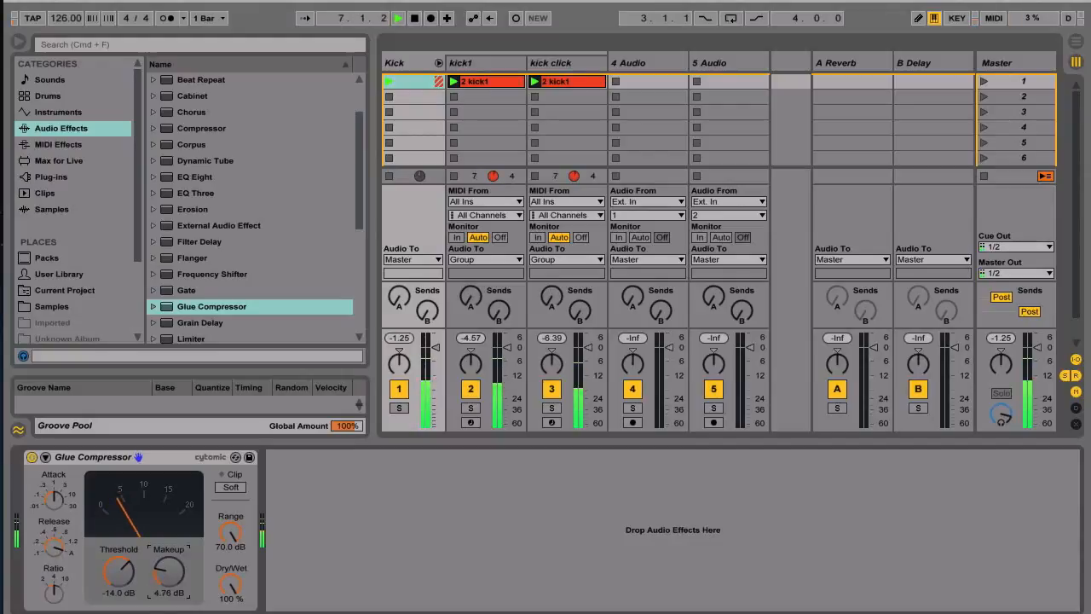
{"action": "left_click", "coordinate": [30, 458]}
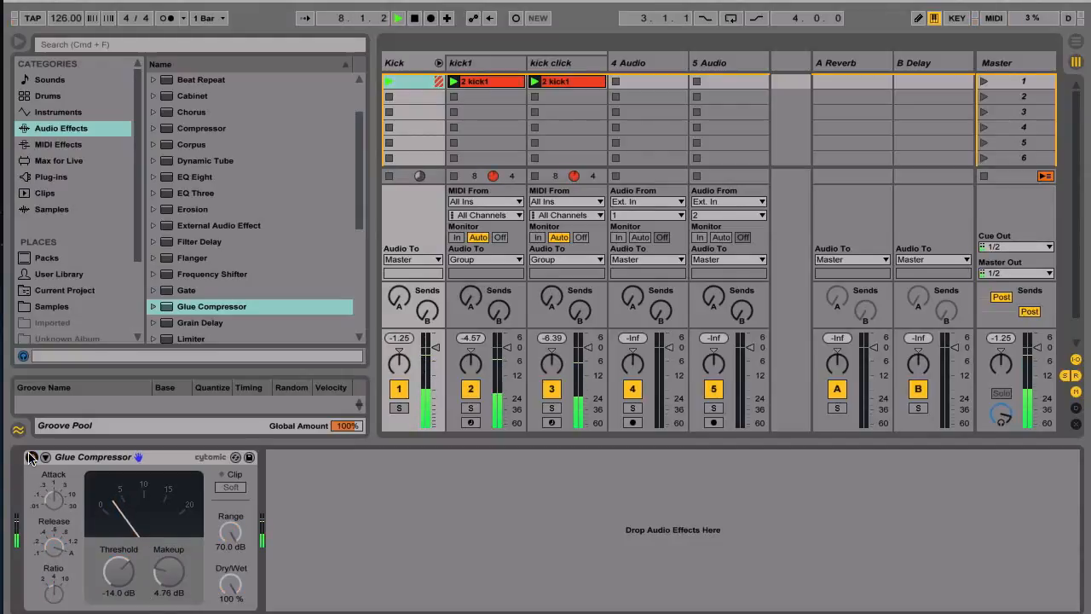
{"action": "left_click", "coordinate": [30, 458]}
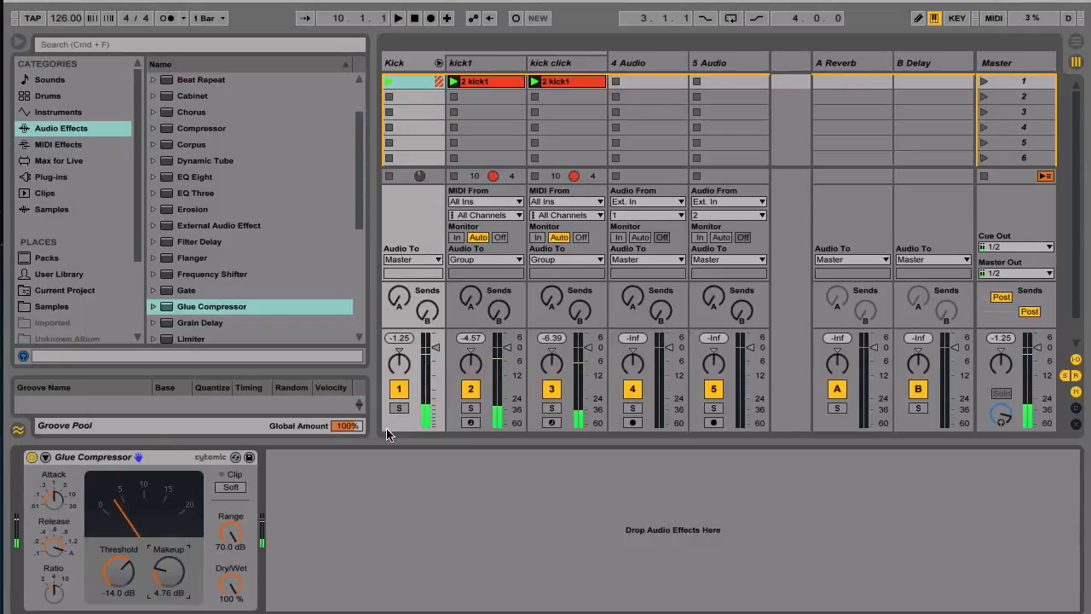
Fold the Kick group and delete the 4 Audio and 5 Audio tracks.
{"action": "left_click", "coordinate": [439, 63]}
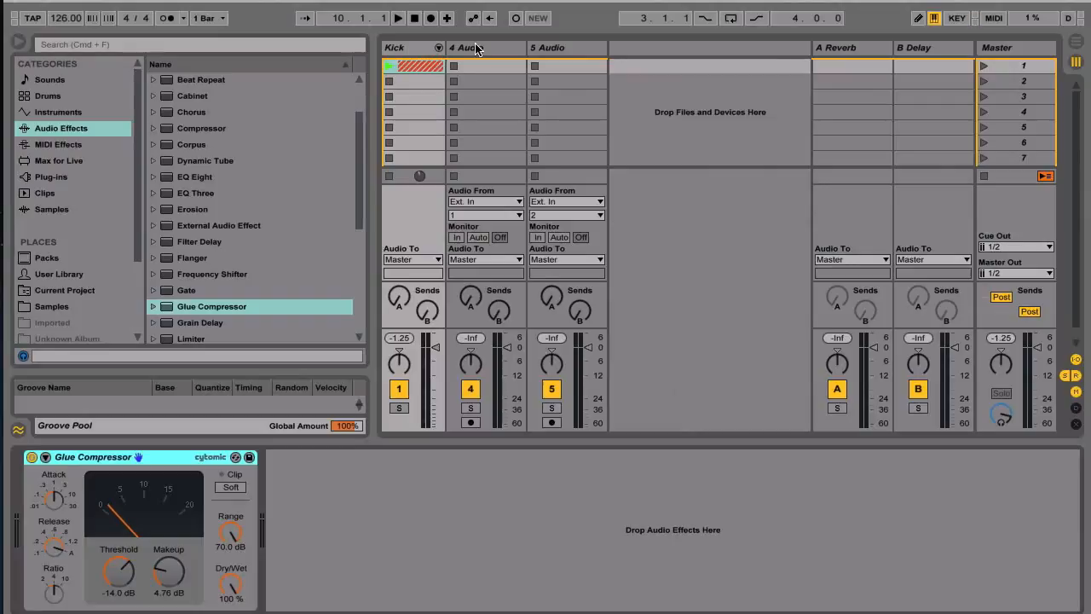
{"action": "left_click", "coordinate": [476, 47]}
{"action": "key", "text": "Delete"}
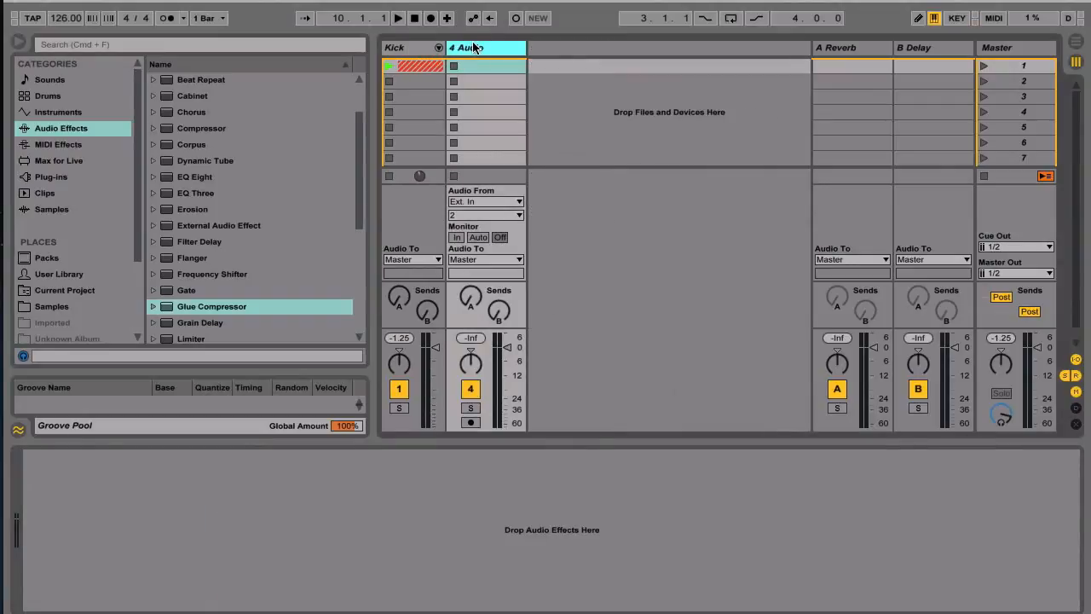
{"action": "key", "text": "Delete"}
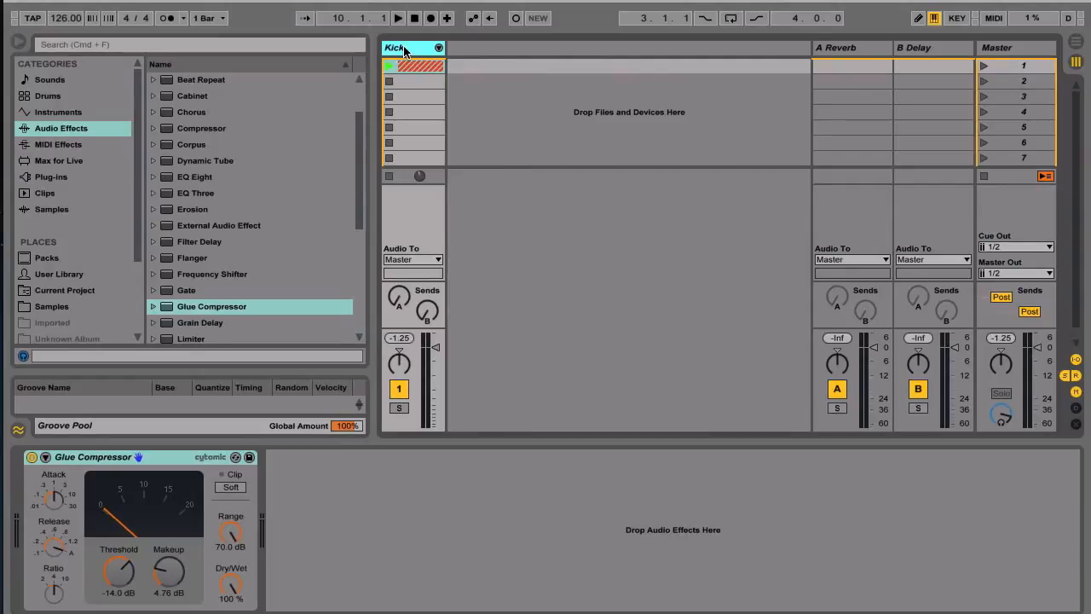
Insert a new MIDI track after the Kick group and load Operator on it.
{"action": "key", "text": "super+shift+t"}
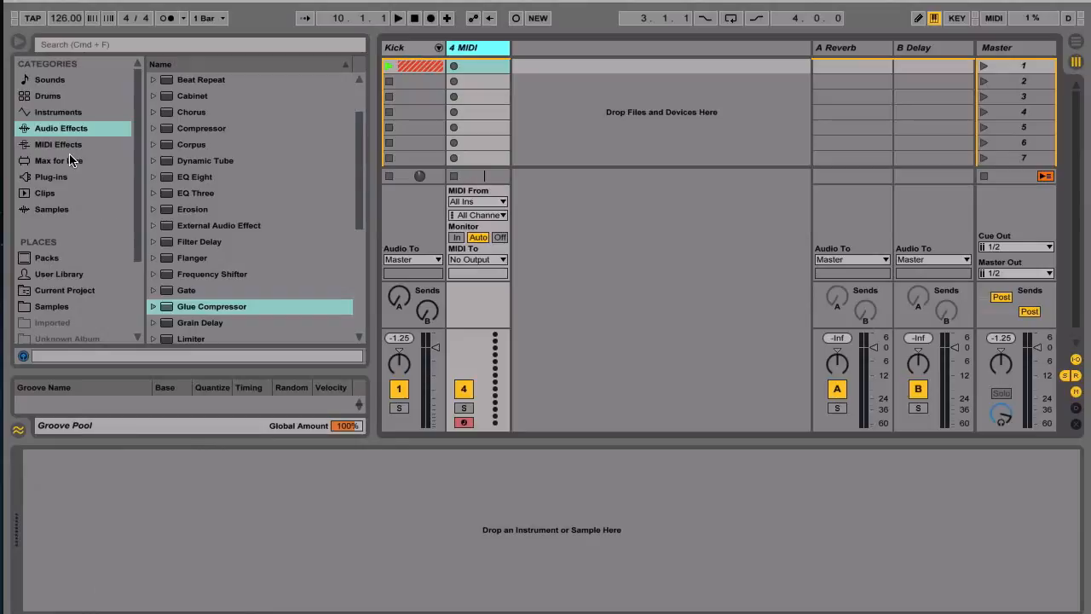
{"action": "left_click", "coordinate": [48, 112]}
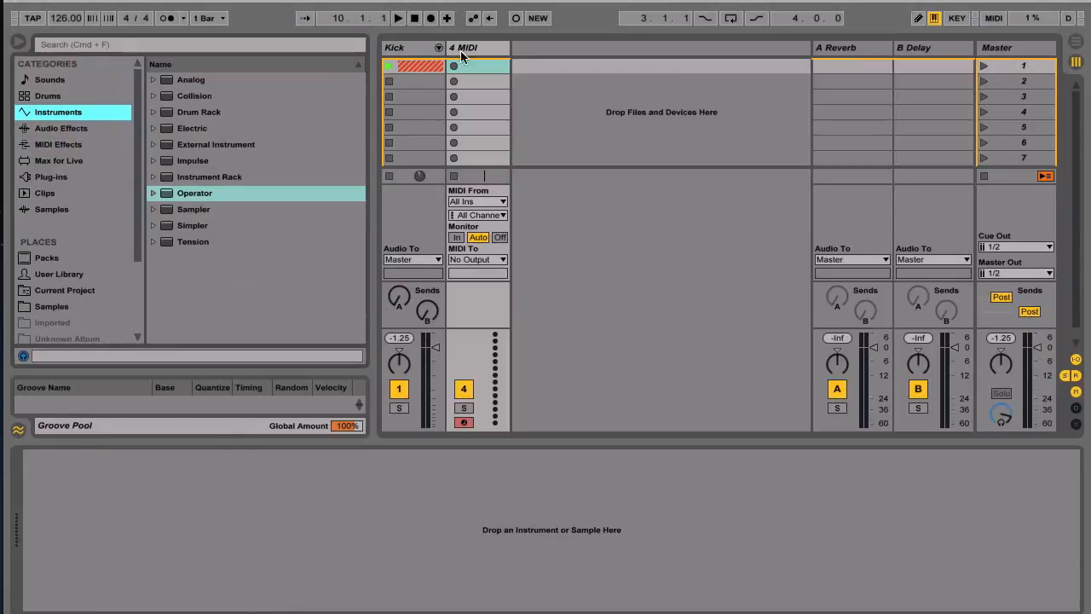
{"action": "left_click", "coordinate": [467, 47]}
{"action": "left_click", "coordinate": [198, 194]}
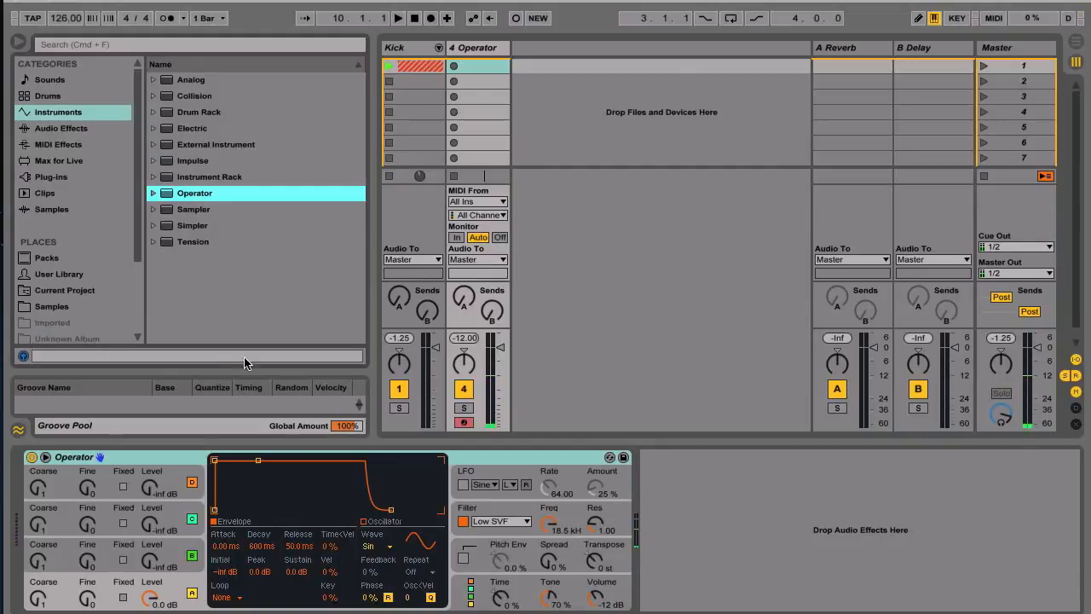
Set oscillator A's decay to 1.10 s with sustain at -inf dB, and enable Operator's pitch envelope at 100%.
{"action": "left_click_drag", "start_coordinate": [260, 461], "coordinate": [263, 510]}
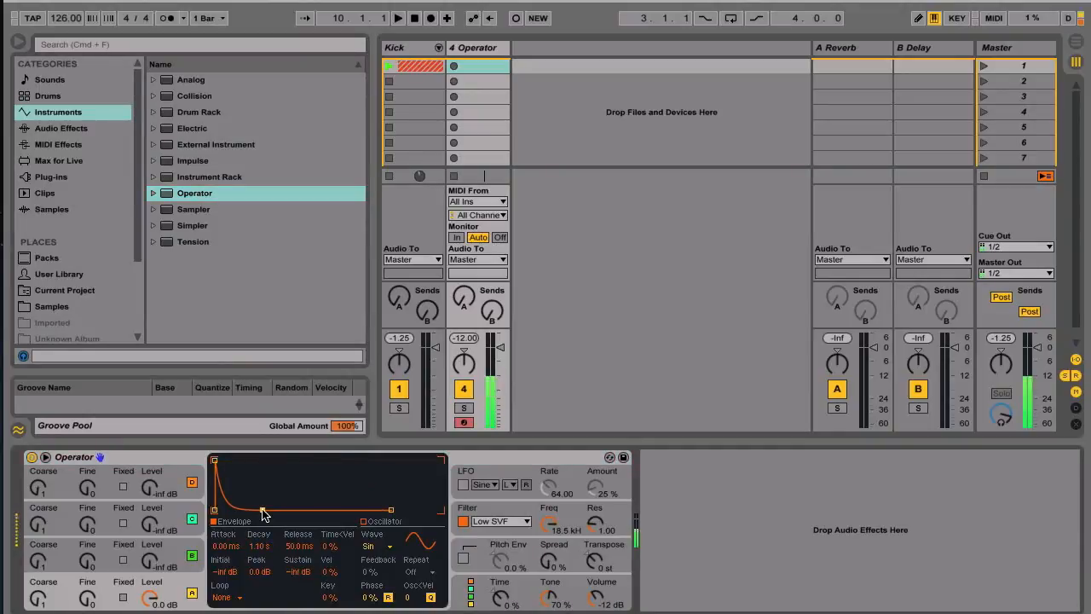
{"action": "left_click", "coordinate": [462, 560]}
{"action": "left_click_drag", "start_coordinate": [484, 562], "coordinate": [484, 511]}
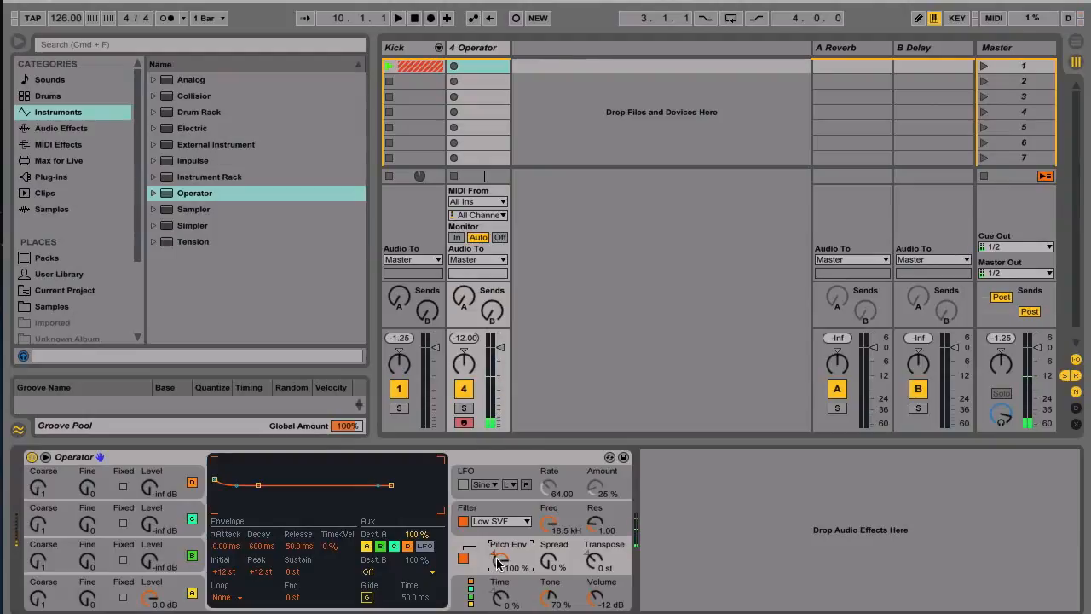
Shorten the pitch envelope's decay to 5.08 ms and set its sustain to -1 st.
{"action": "left_click", "coordinate": [259, 488]}
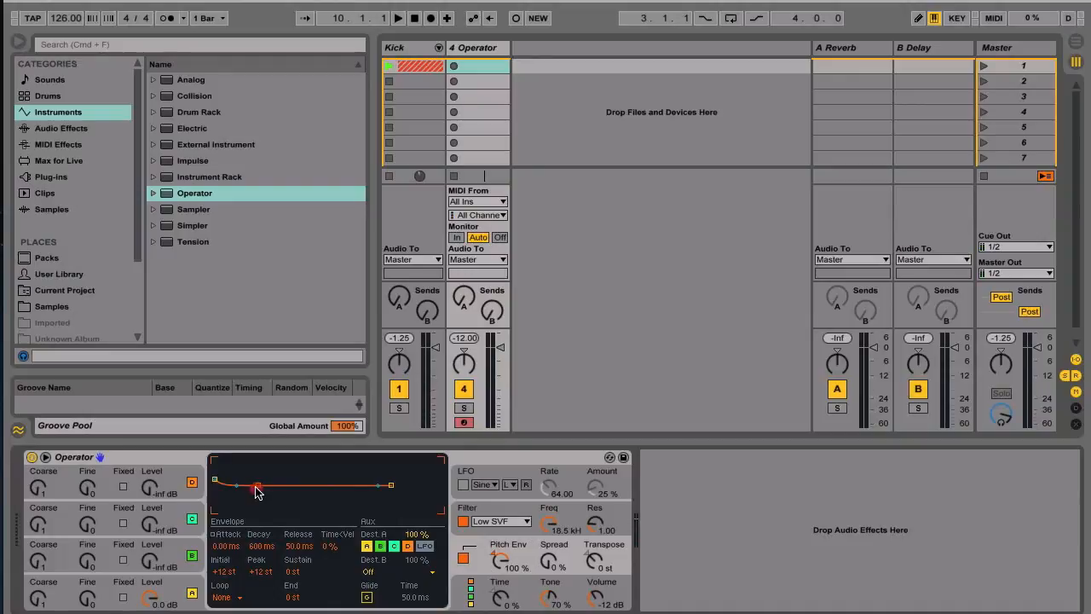
{"action": "left_click", "coordinate": [259, 488]}
{"action": "left_click_drag", "start_coordinate": [258, 485], "coordinate": [231, 486]}
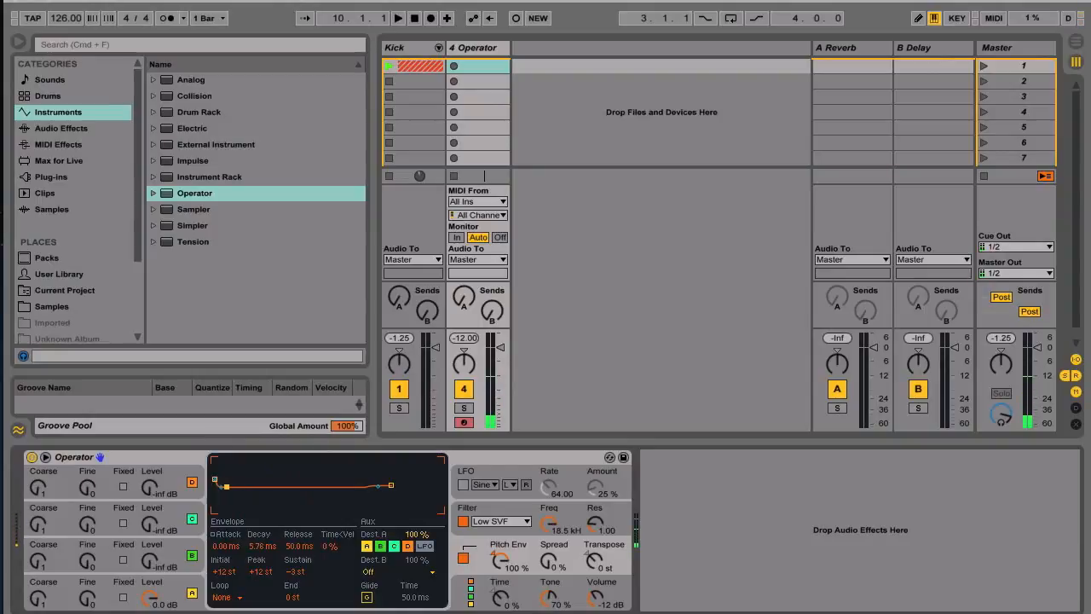
{"action": "left_click_drag", "start_coordinate": [225, 487], "coordinate": [225, 485]}
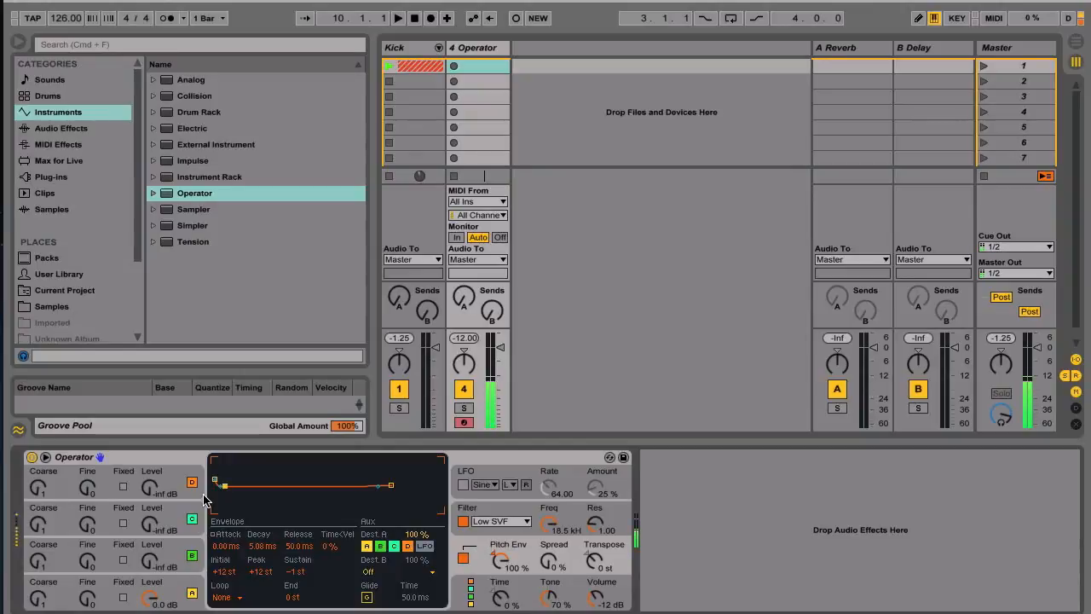
Set oscillator B's wave to Noise Looped, auditioning Noise White first, and set its level to -16 dB.
{"action": "left_click", "coordinate": [105, 551]}
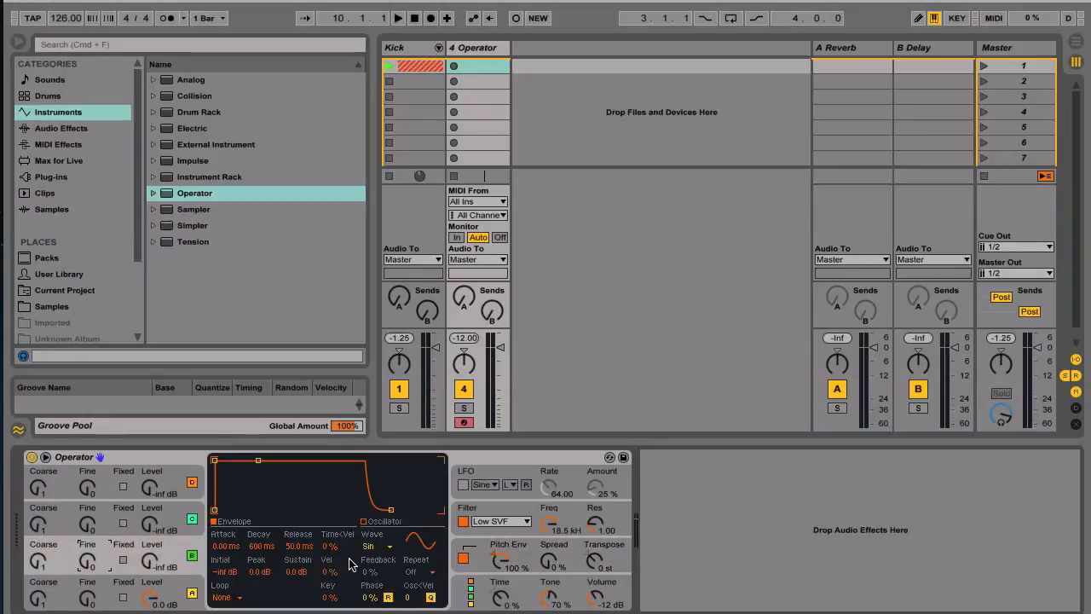
{"action": "left_click", "coordinate": [387, 548]}
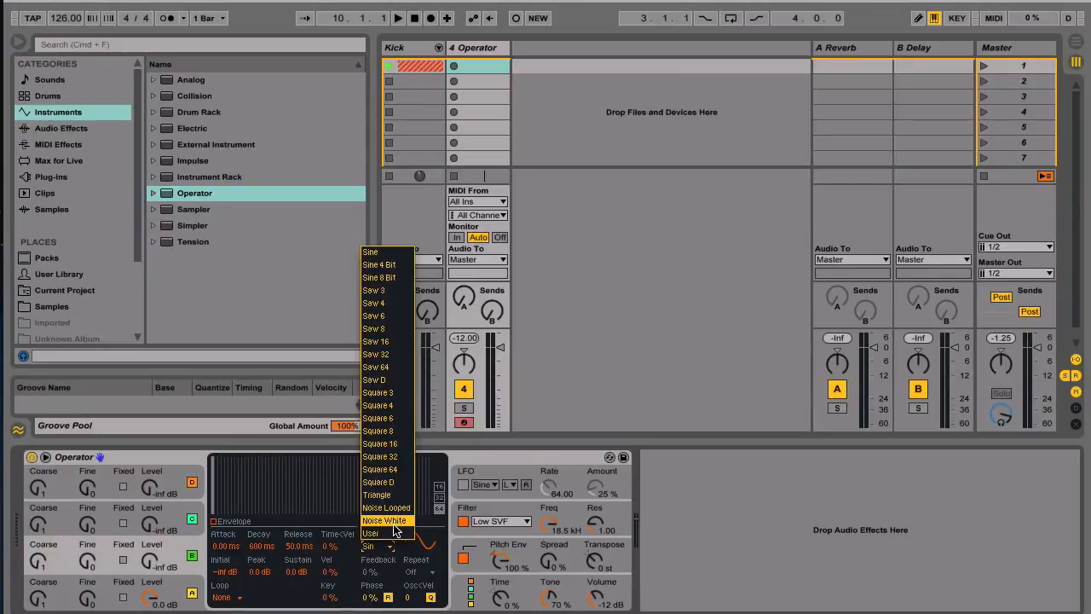
{"action": "left_click", "coordinate": [395, 521]}
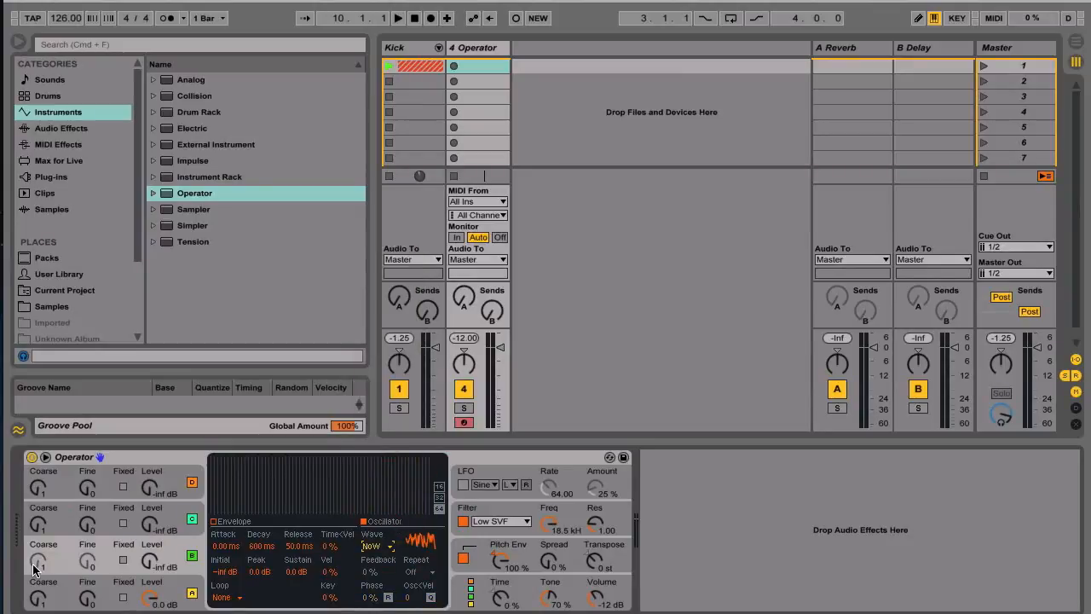
{"action": "key", "text": "a"}
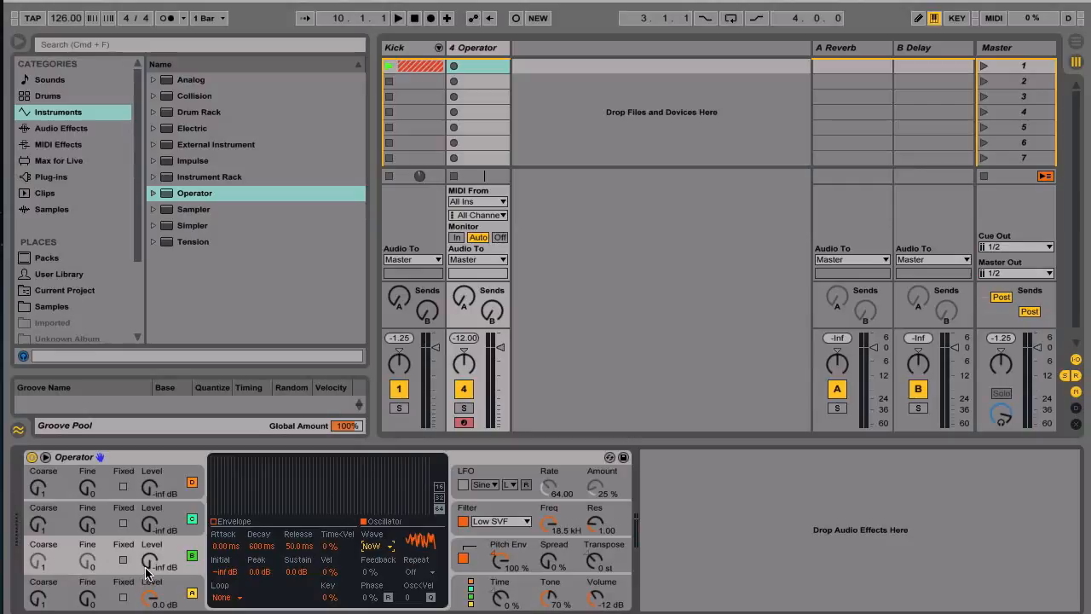
{"action": "key", "text": "a"}
{"action": "left_click_drag", "start_coordinate": [149, 560], "coordinate": [149, 526]}
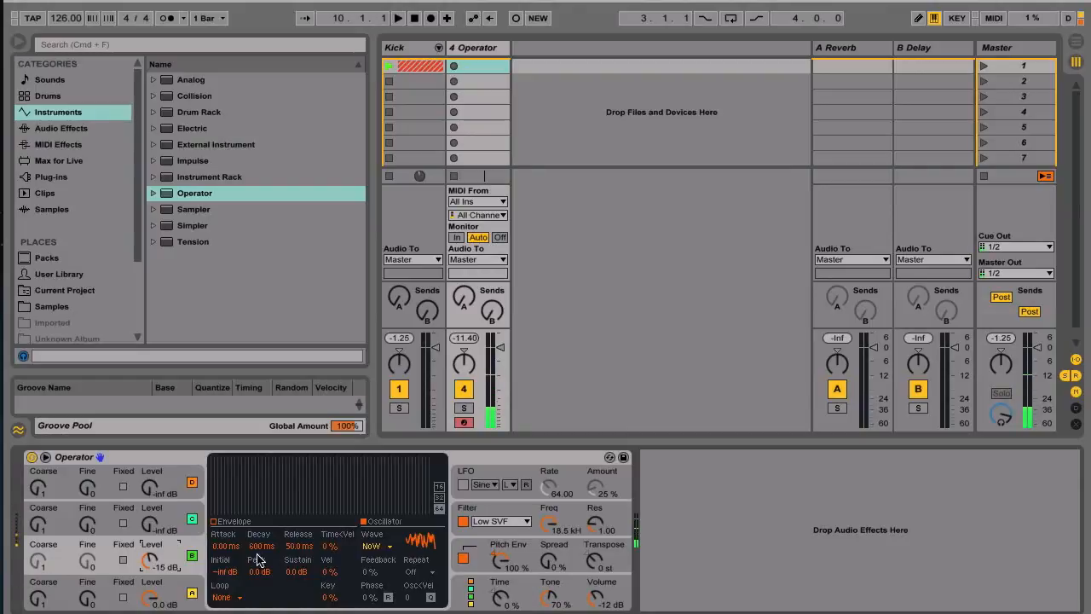
{"action": "left_click", "coordinate": [372, 547]}
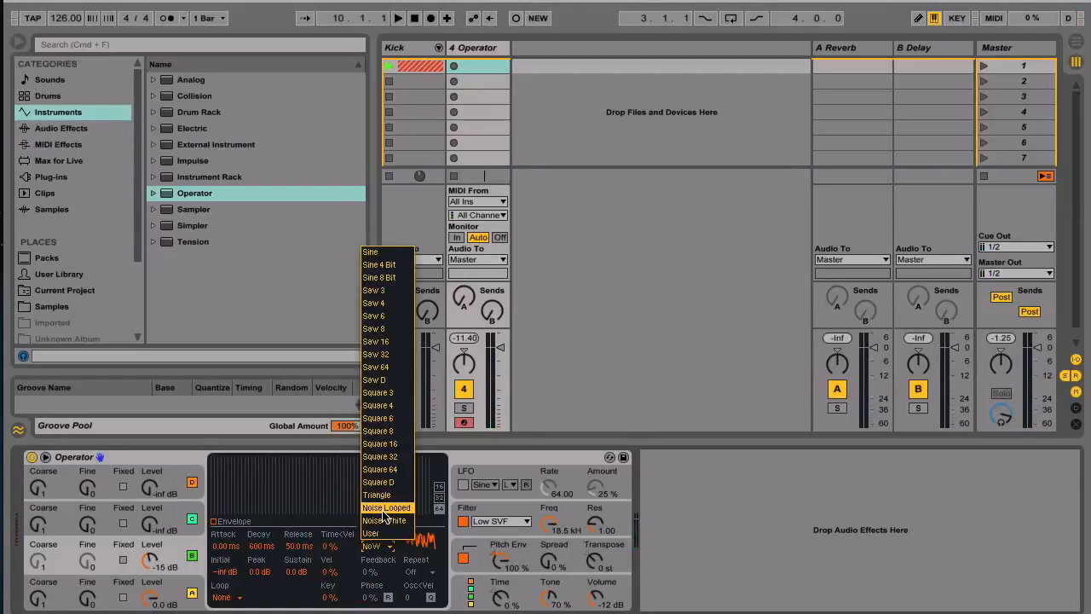
{"action": "left_click", "coordinate": [386, 507]}
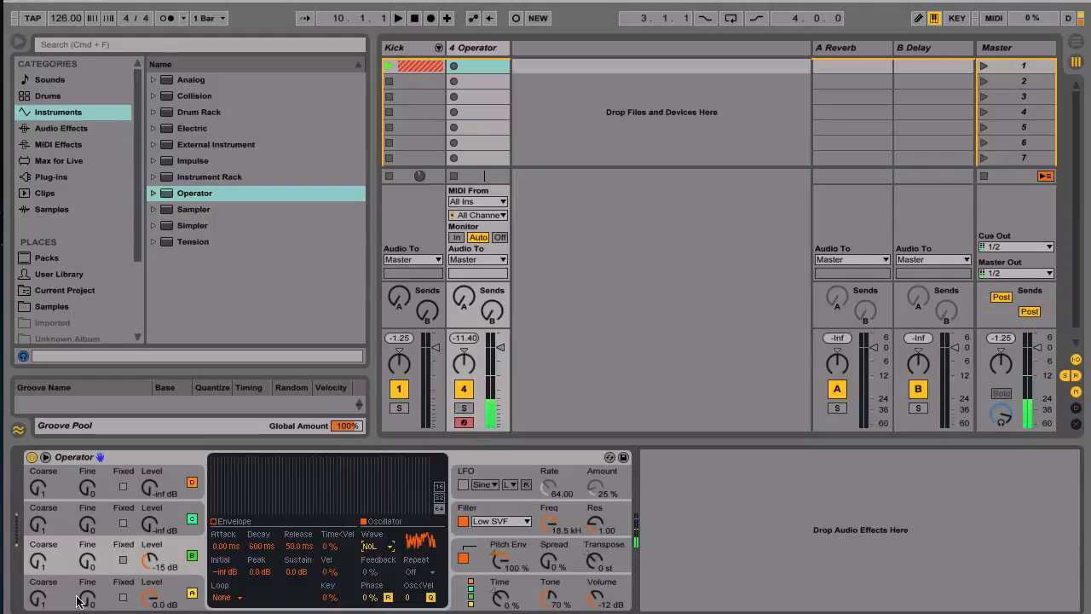
{"action": "left_click", "coordinate": [150, 560]}
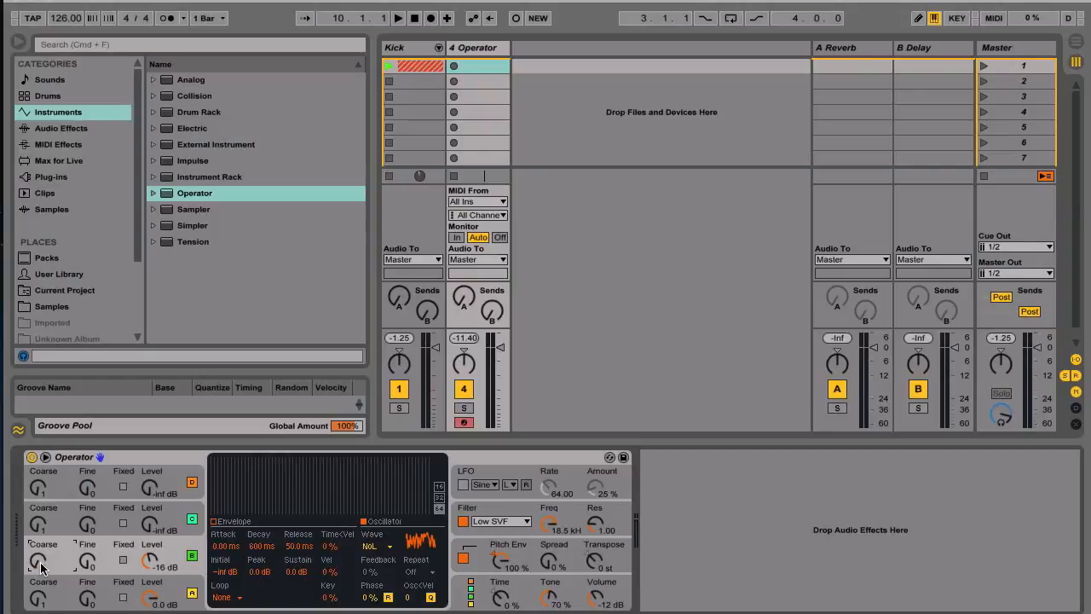
Set oscillator B's Coarse to 4 and choose the Operator algorithm with all four oscillators in parallel.
{"action": "left_click", "coordinate": [470, 591]}
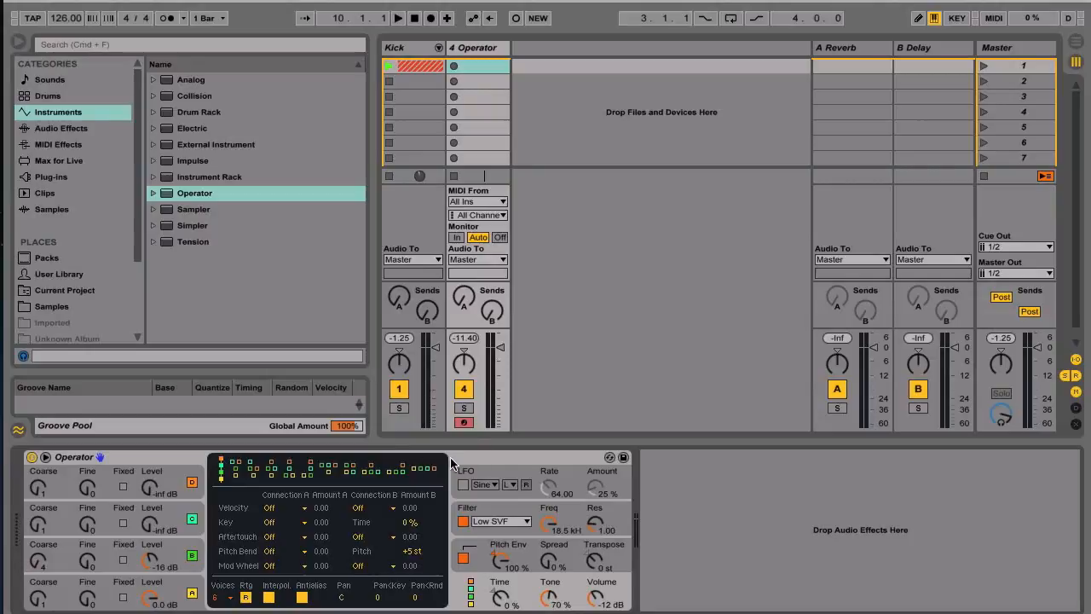
{"action": "left_click", "coordinate": [423, 469]}
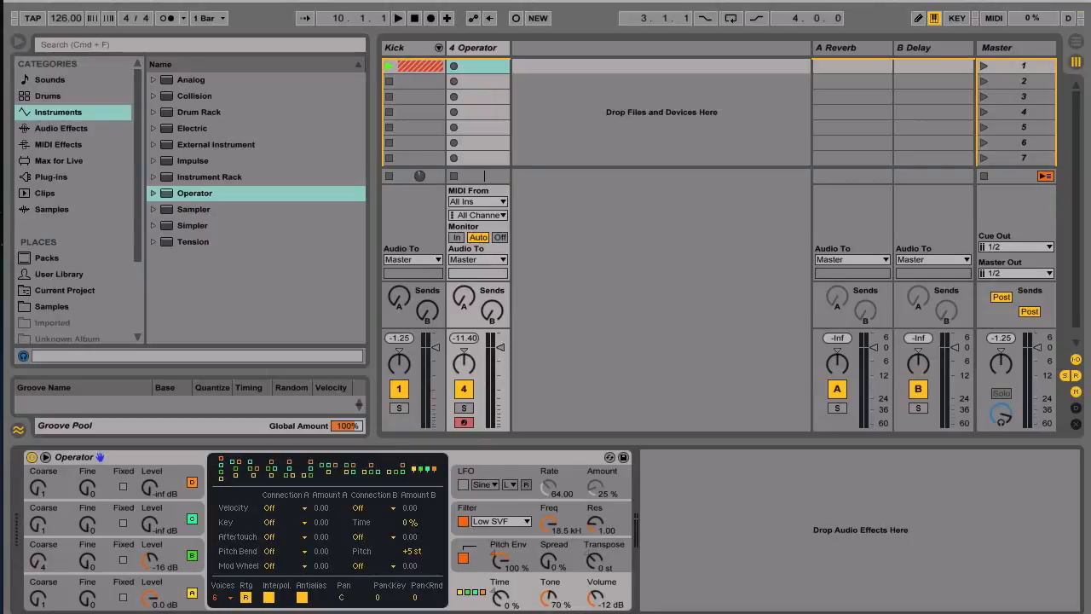
Set oscillator B's envelope to a 245 ms decay with -inf dB sustain, and transpose Operator by +3 st.
{"action": "left_click", "coordinate": [108, 556]}
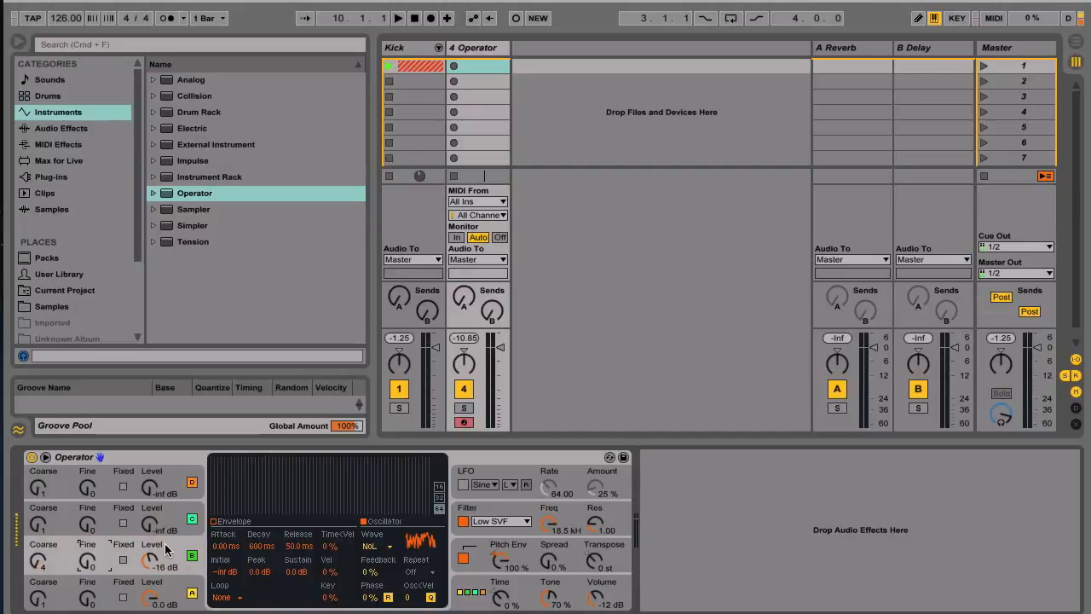
{"action": "left_click", "coordinate": [221, 518]}
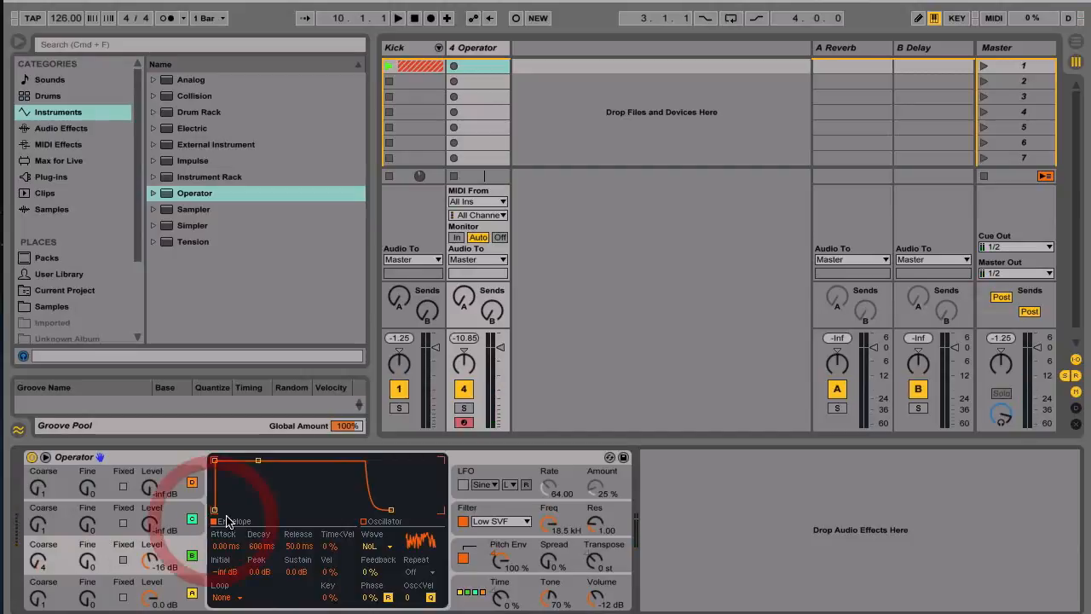
{"action": "left_click_drag", "start_coordinate": [257, 460], "coordinate": [251, 510]}
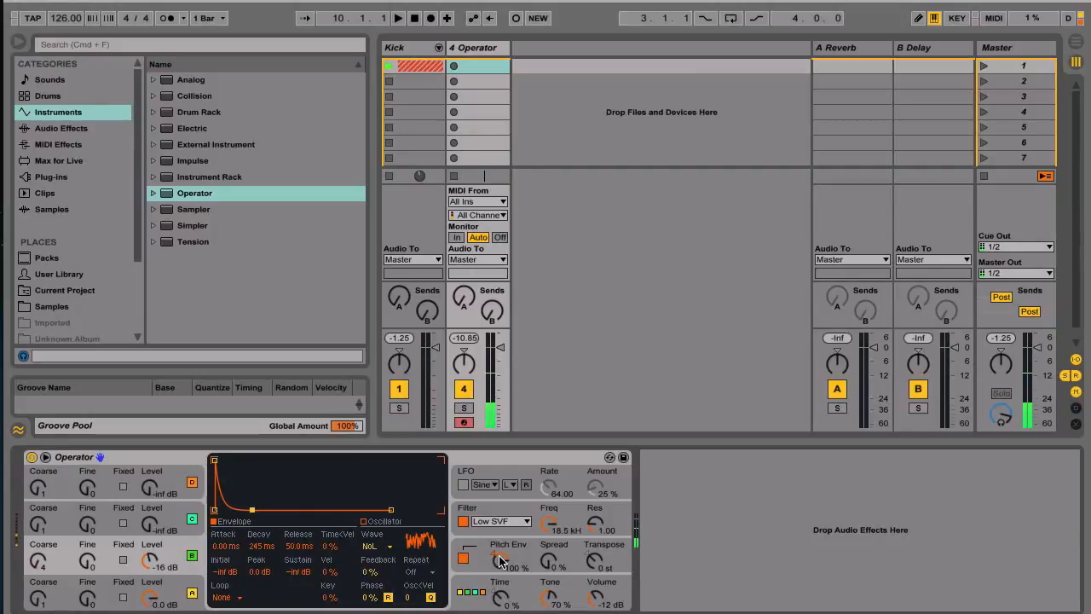
{"action": "left_click_drag", "start_coordinate": [585, 558], "coordinate": [586, 550]}
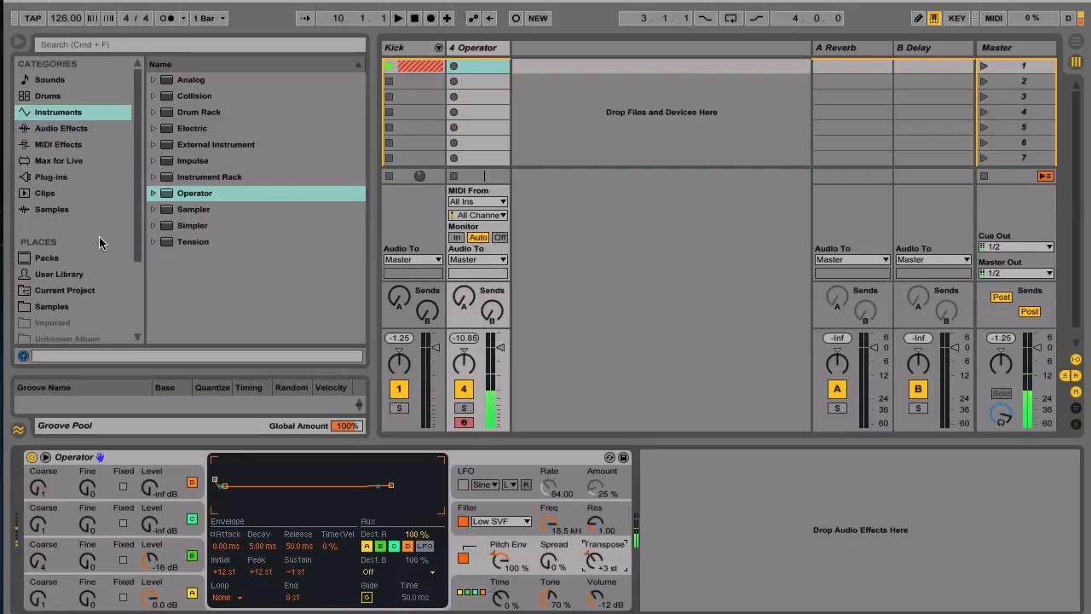
Add an EQ Eight after Operator and turn band 1 into a low cut at 177 Hz with a Q of 0.82.
{"action": "left_click", "coordinate": [53, 129]}
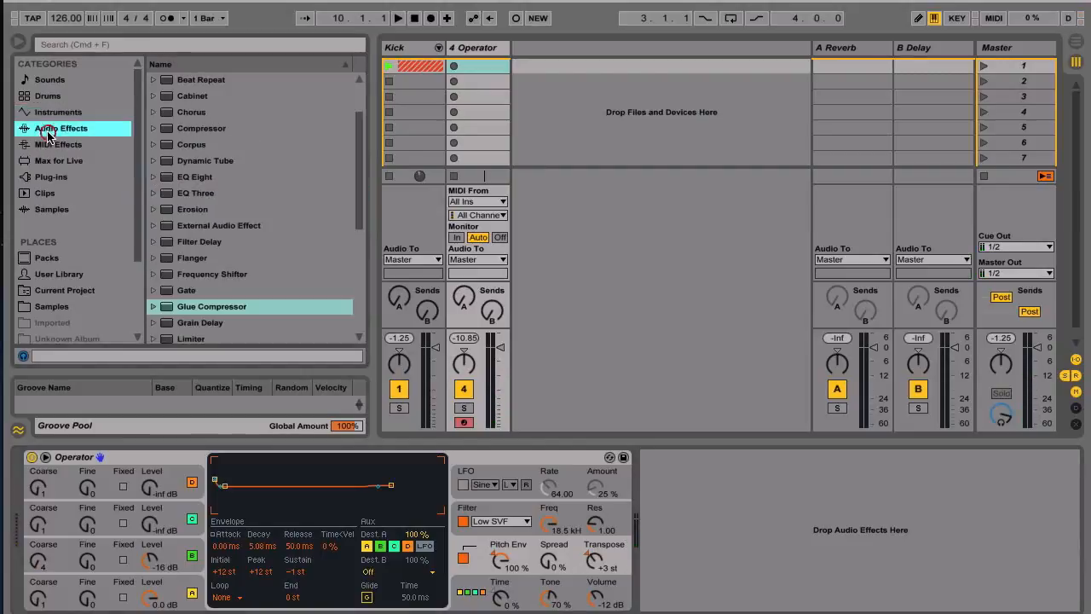
{"action": "left_click_drag", "start_coordinate": [202, 183], "coordinate": [760, 476]}
{"action": "left_click", "coordinate": [701, 588]}
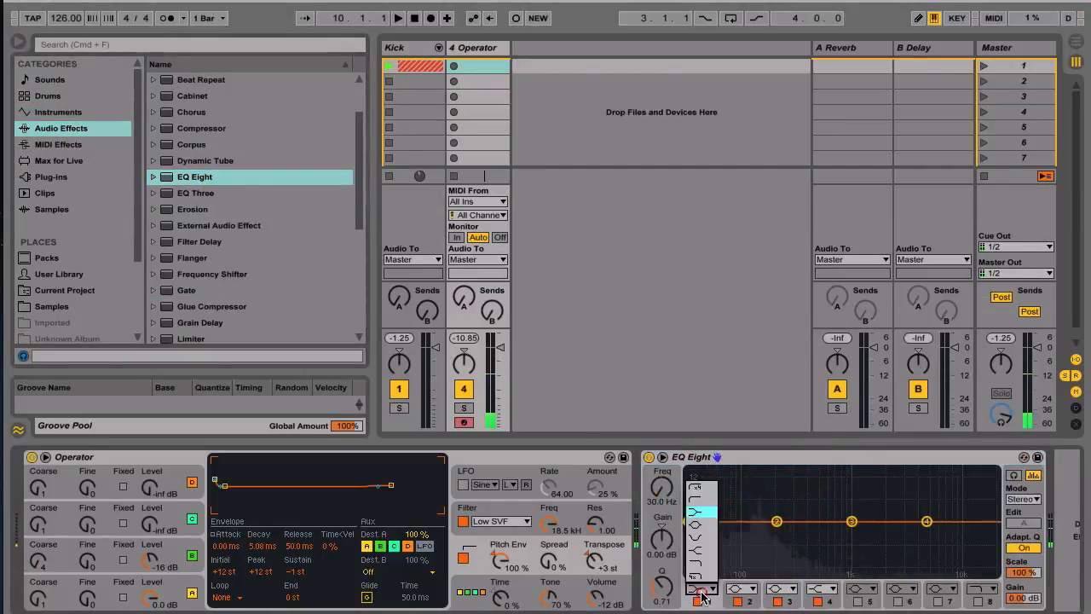
{"action": "left_click", "coordinate": [695, 500]}
{"action": "left_click_drag", "start_coordinate": [661, 486], "coordinate": [661, 463]}
{"action": "left_click_drag", "start_coordinate": [770, 534], "coordinate": [771, 531]}
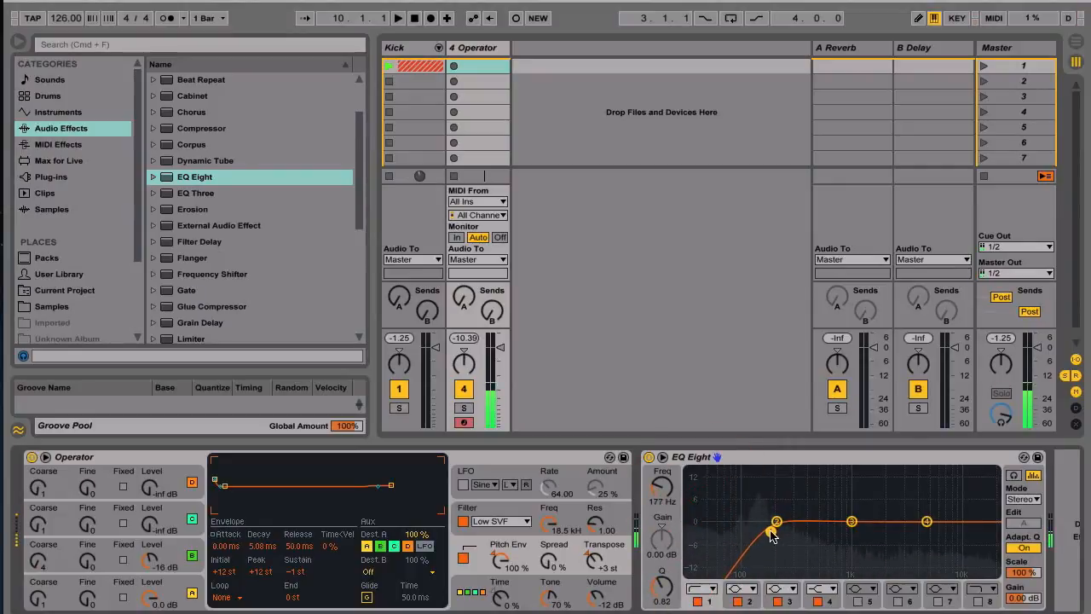
Set oscillator A's decay to 519 ms and oscillator B's decay to 191 ms.
{"action": "scroll", "coordinate": [764, 532], "scroll_direction": "right", "scroll_amount": 3}
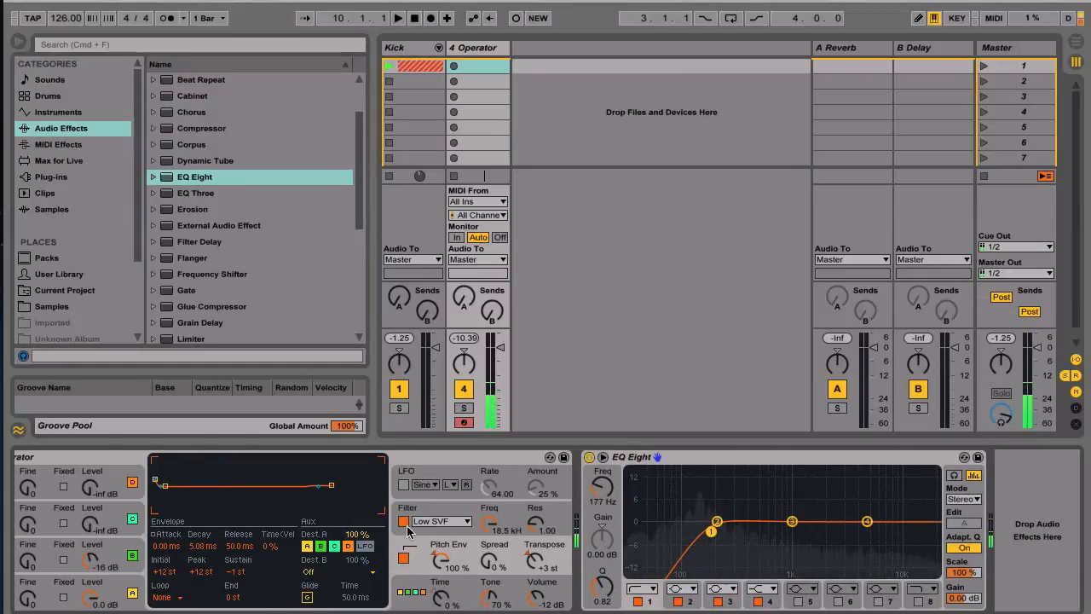
{"action": "scroll", "coordinate": [407, 530], "scroll_direction": "left", "scroll_amount": 3}
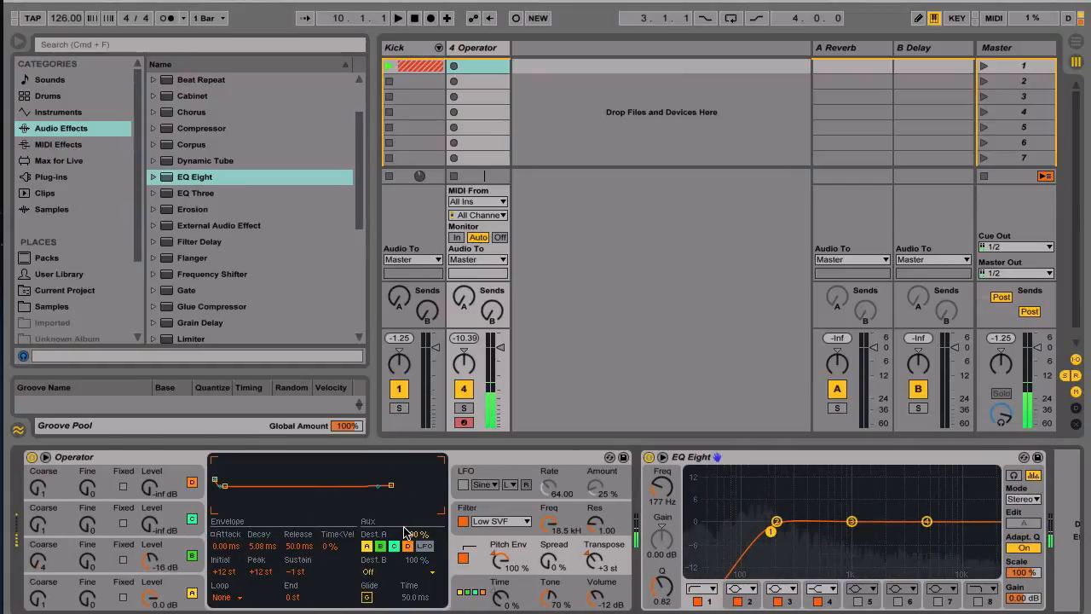
{"action": "left_click", "coordinate": [67, 582]}
{"action": "left_click_drag", "start_coordinate": [248, 509], "coordinate": [250, 509]}
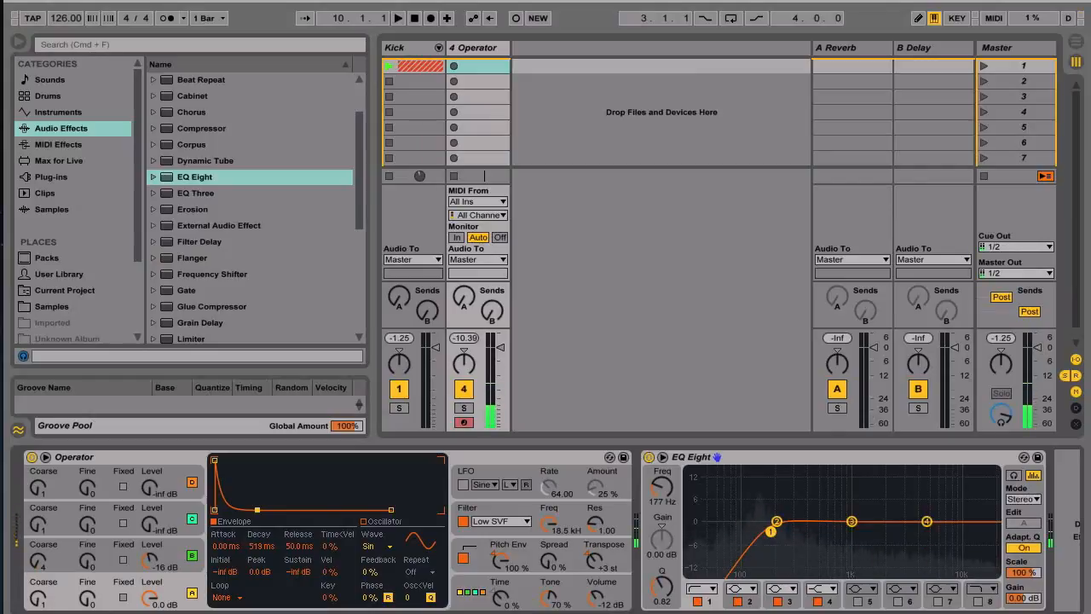
{"action": "scroll", "coordinate": [261, 514], "scroll_direction": "right", "scroll_amount": 3}
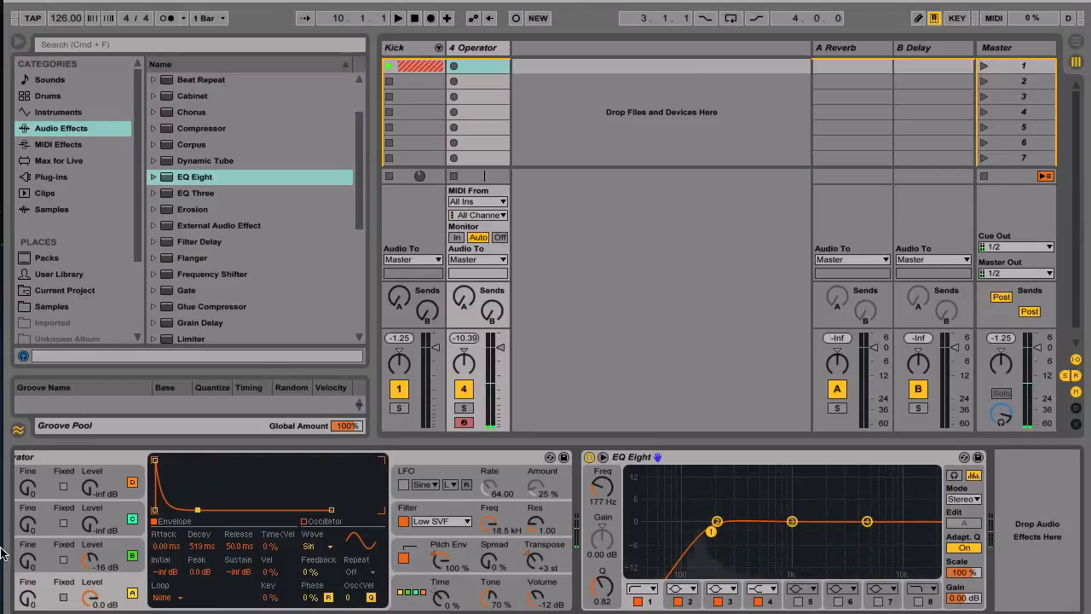
{"action": "left_click", "coordinate": [113, 550]}
Add a Compressor after the EQ Eight and lower its threshold to -24.7 dB.
{"action": "left_click_drag", "start_coordinate": [201, 128], "coordinate": [1031, 501]}
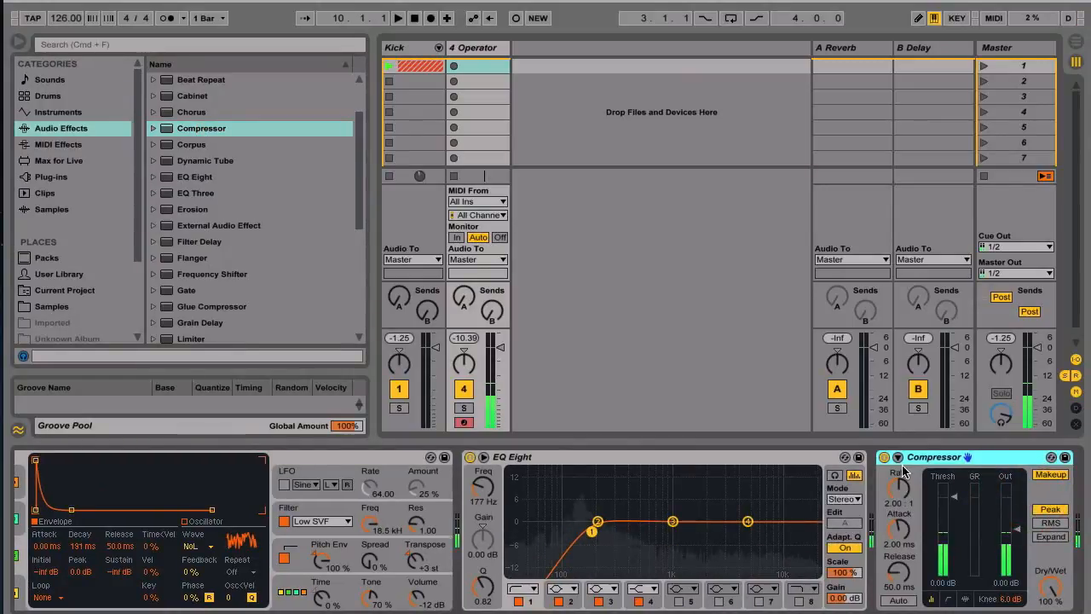
{"action": "left_click_drag", "start_coordinate": [953, 498], "coordinate": [954, 549]}
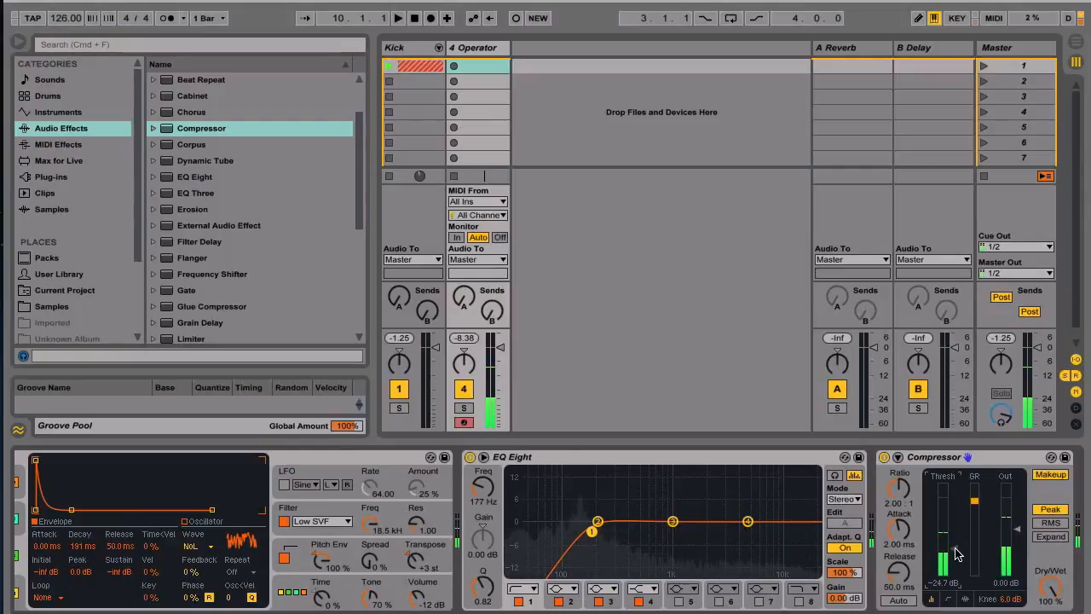
{"action": "scroll", "coordinate": [106, 518], "scroll_direction": "left", "scroll_amount": 3}
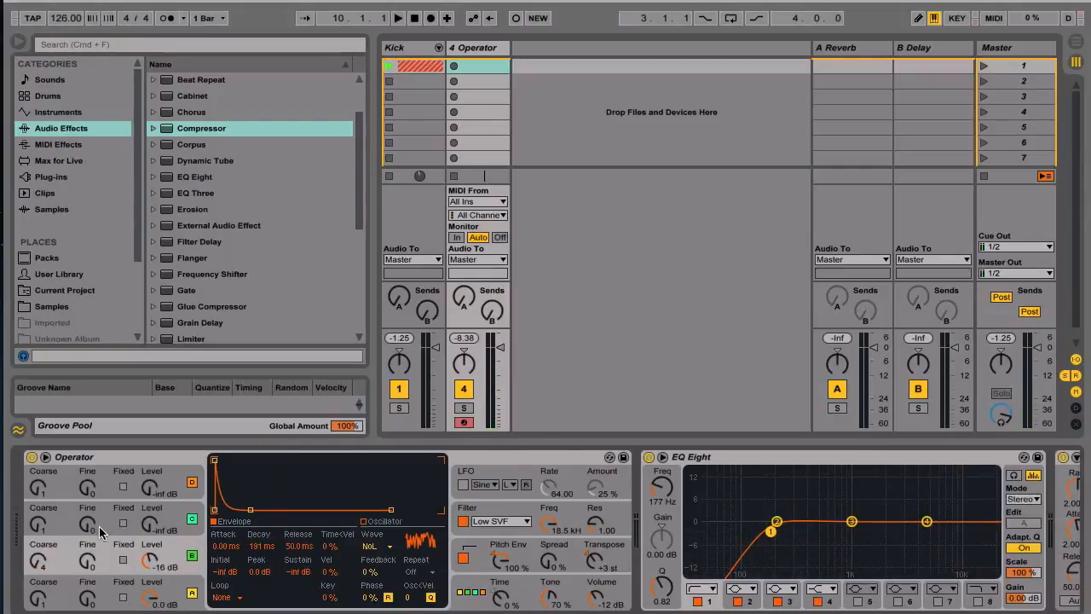
Set oscillator A's envelope decay to 278 ms in Operator, keeping the transpose at +3 st.
{"action": "left_click", "coordinate": [38, 592]}
{"action": "left_click_drag", "start_coordinate": [257, 514], "coordinate": [253, 509]}
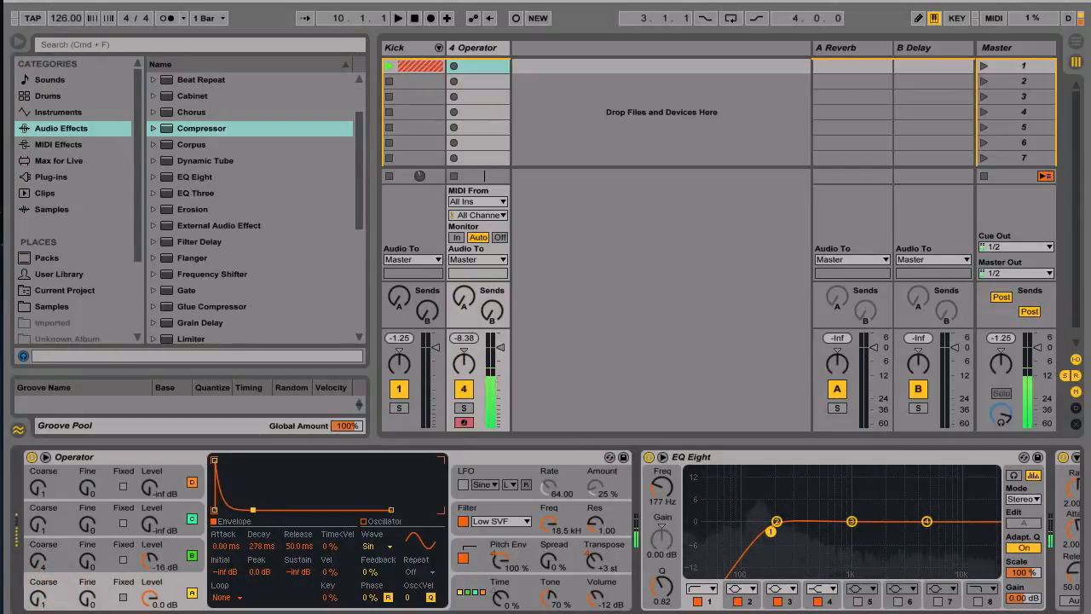
{"action": "scroll", "coordinate": [590, 525], "scroll_direction": "right", "scroll_amount": 3}
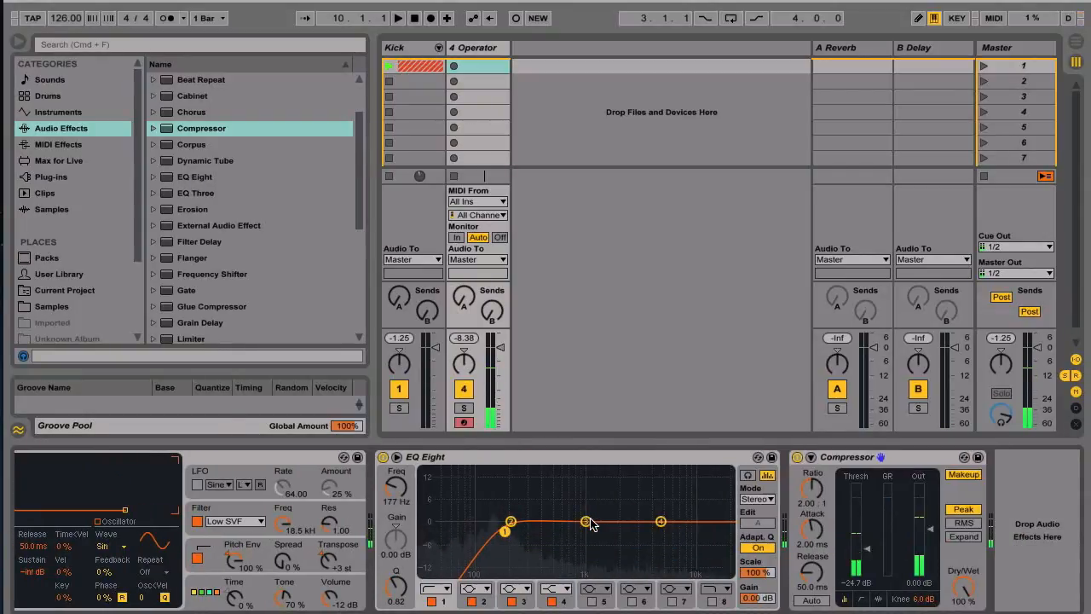
{"action": "scroll", "coordinate": [590, 525], "scroll_direction": "left", "scroll_amount": 3}
{"action": "left_click_drag", "start_coordinate": [482, 558], "coordinate": [482, 563]}
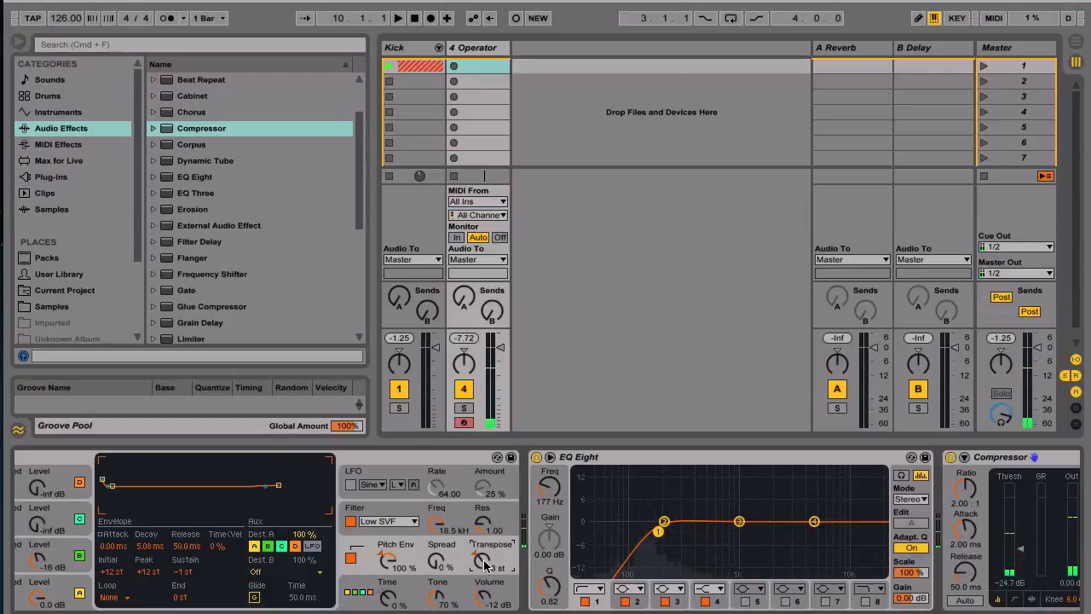
Set the Compressor's ratio to 4.00 : 1.
{"action": "scroll", "coordinate": [665, 537], "scroll_direction": "right", "scroll_amount": 3}
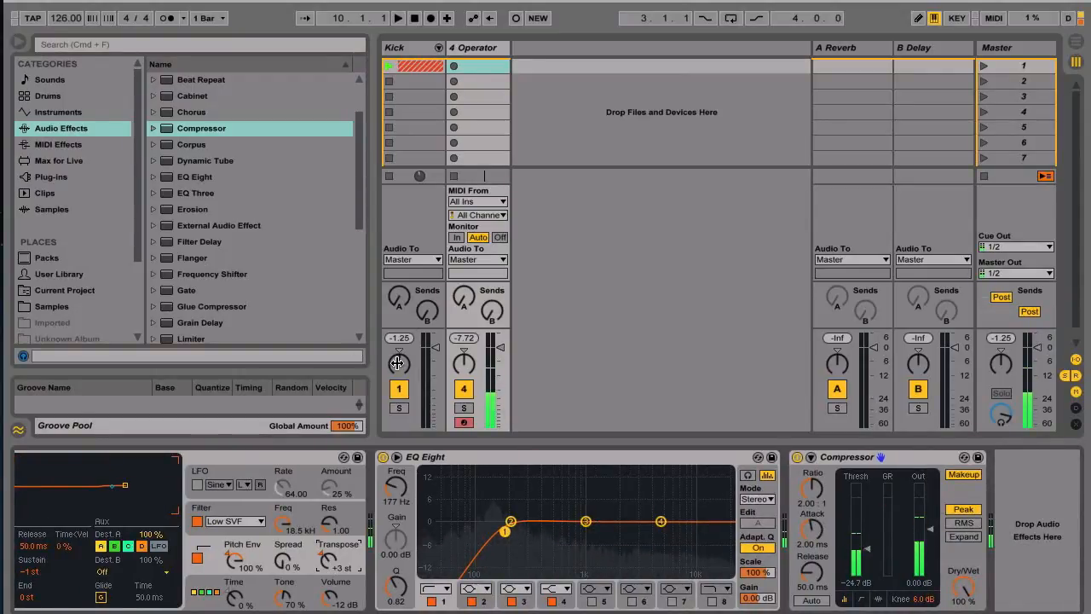
{"action": "left_click", "coordinate": [807, 503]}
{"action": "type", "text": "4"}
{"action": "key", "text": "Return"}
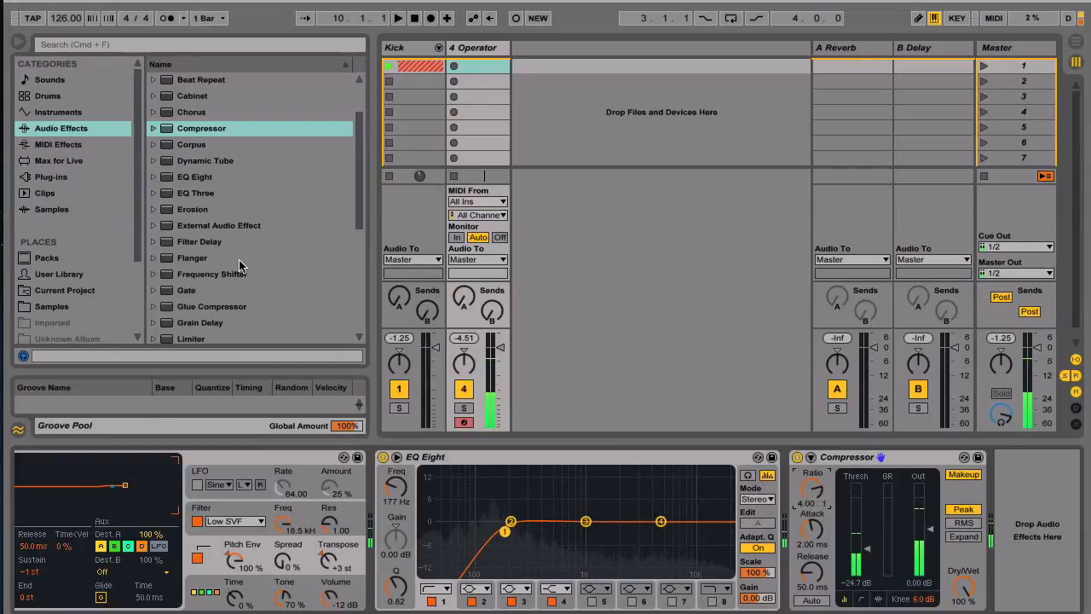
Add a Reverb after the Compressor with High quality, a size of 1.16 and a shortened decay time.
{"action": "scroll", "coordinate": [239, 266], "scroll_direction": "down", "scroll_amount": 5}
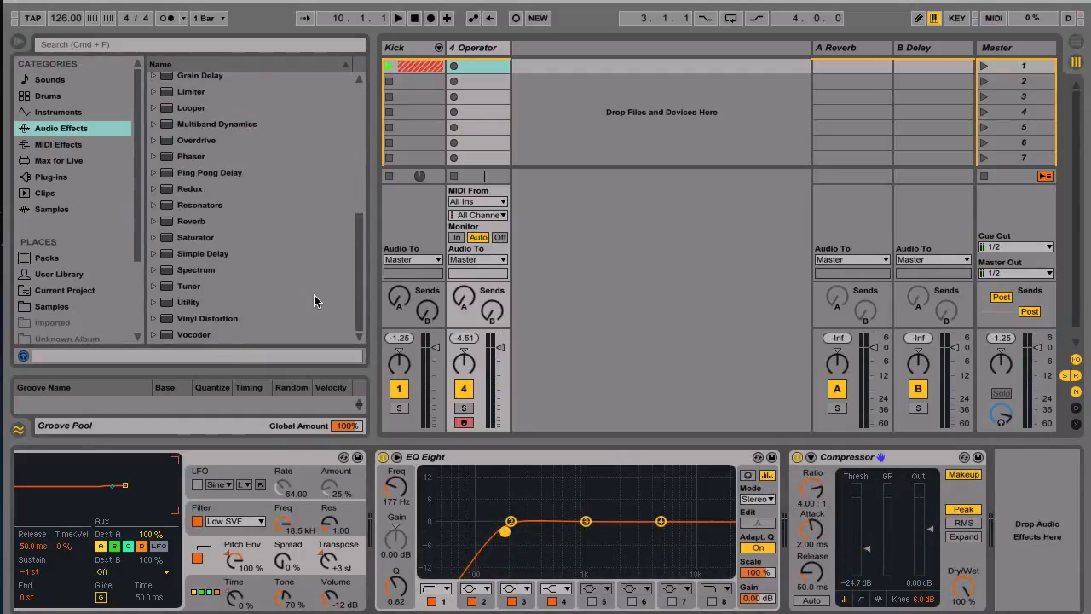
{"action": "left_click_drag", "start_coordinate": [189, 220], "coordinate": [1033, 504]}
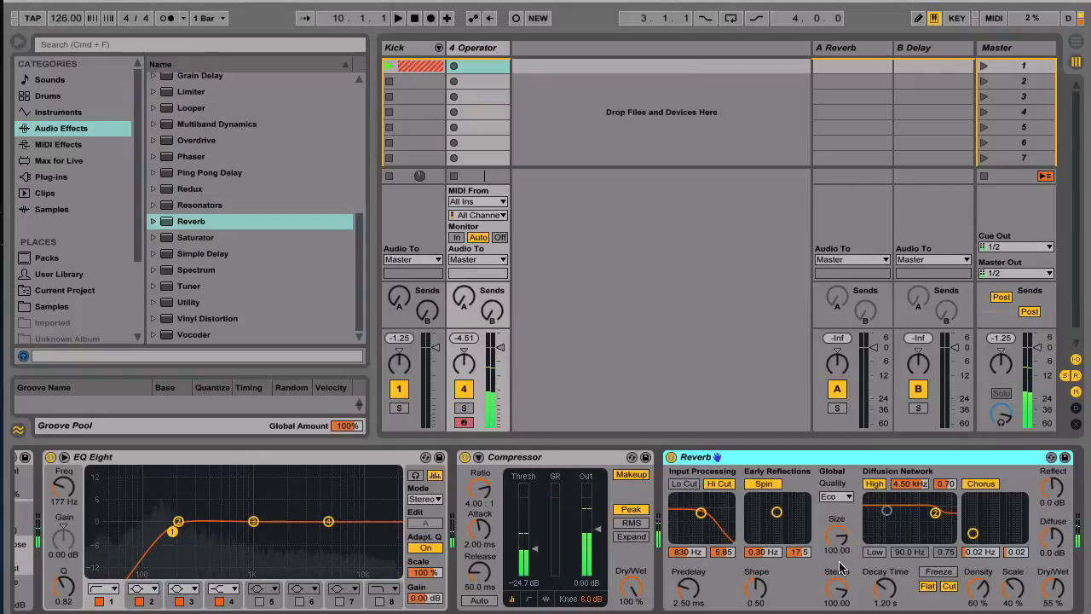
{"action": "left_click_drag", "start_coordinate": [839, 542], "coordinate": [839, 588]}
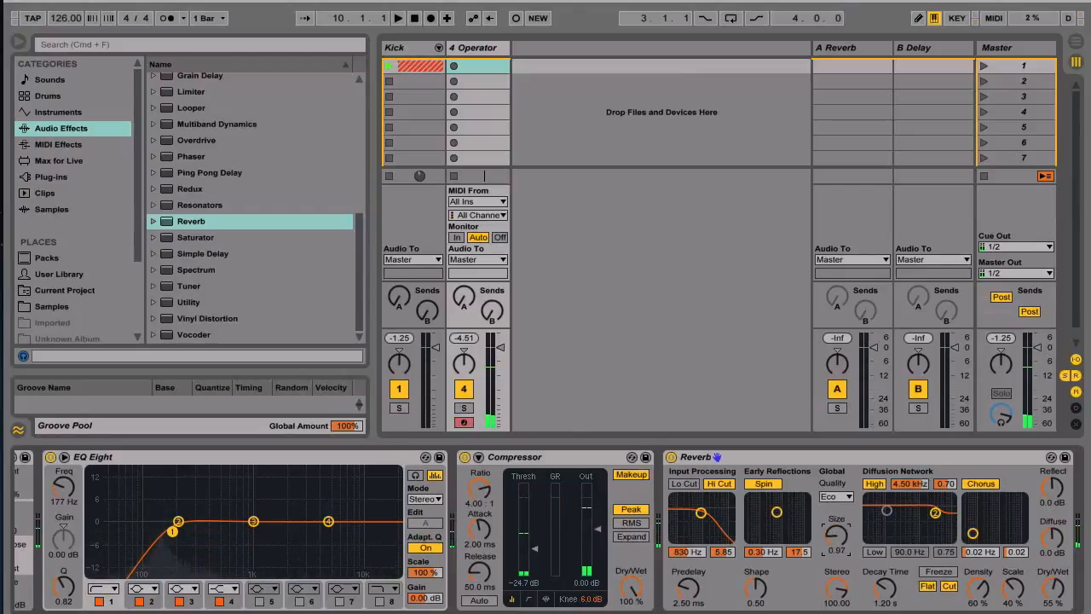
{"action": "left_click", "coordinate": [836, 498]}
{"action": "left_click", "coordinate": [836, 534]}
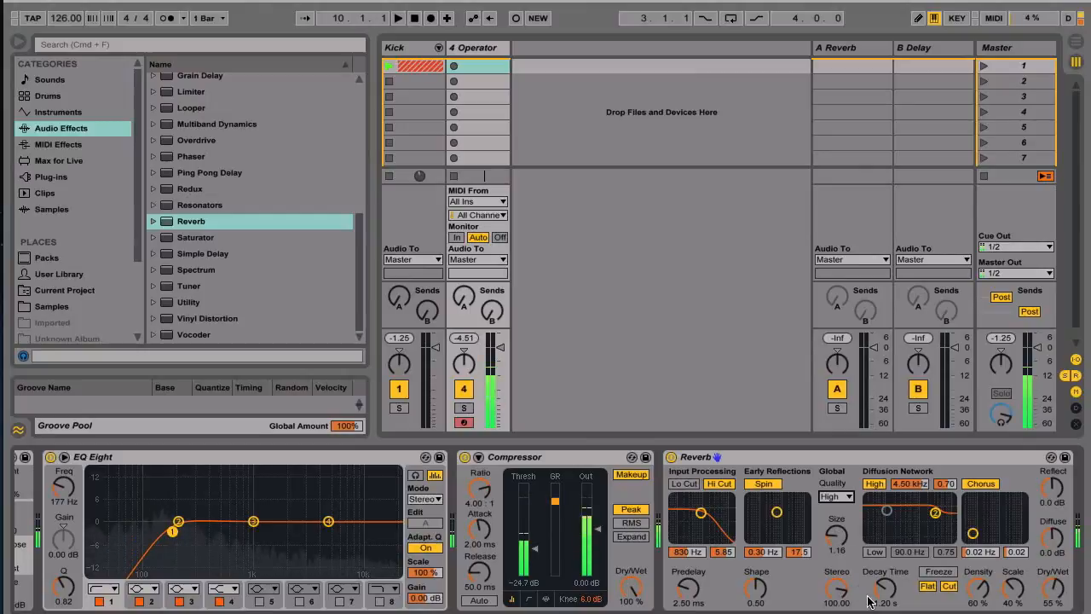
{"action": "left_click_drag", "start_coordinate": [884, 588], "coordinate": [885, 589]}
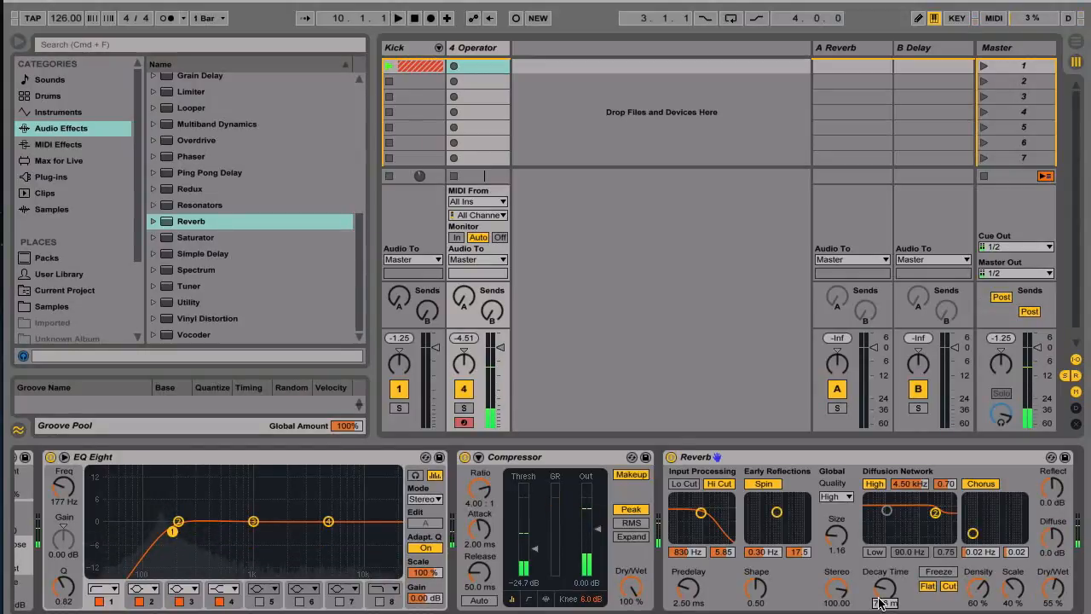
Record a one-bar clip in the Operator track's first slot with hits on beats 2 and 4, and play it back with the kick.
{"action": "left_click", "coordinate": [478, 68]}
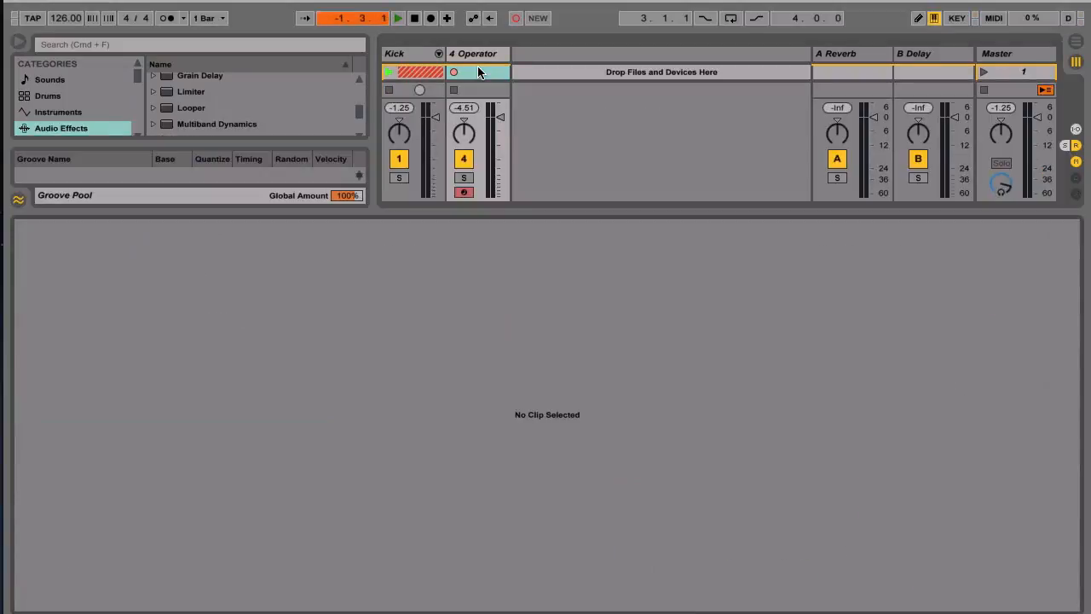
{"action": "key", "text": "a"}
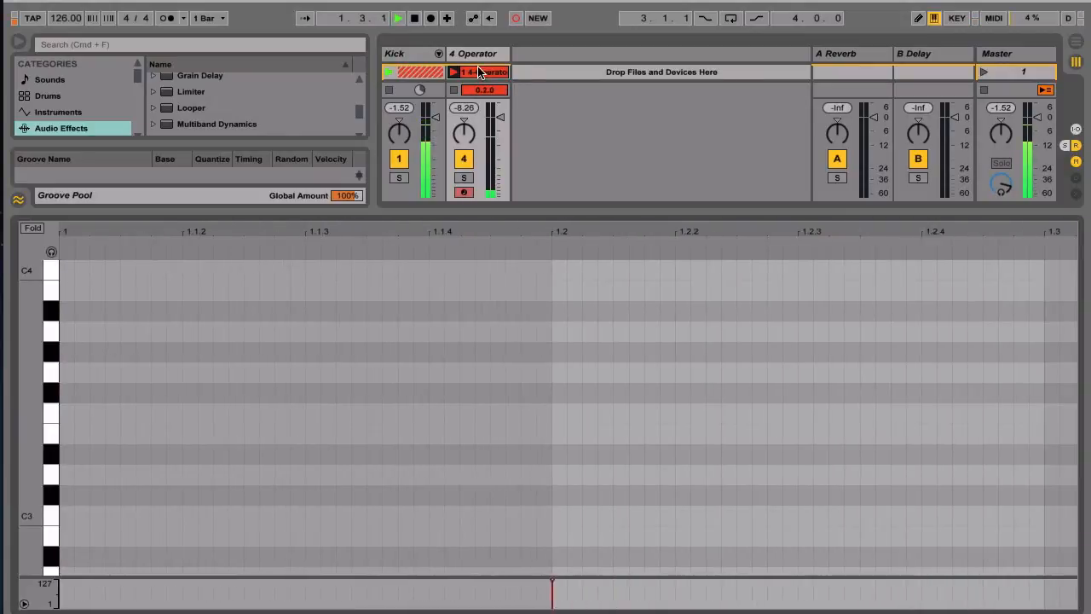
{"action": "key", "text": "a"}
{"action": "key", "text": "space"}
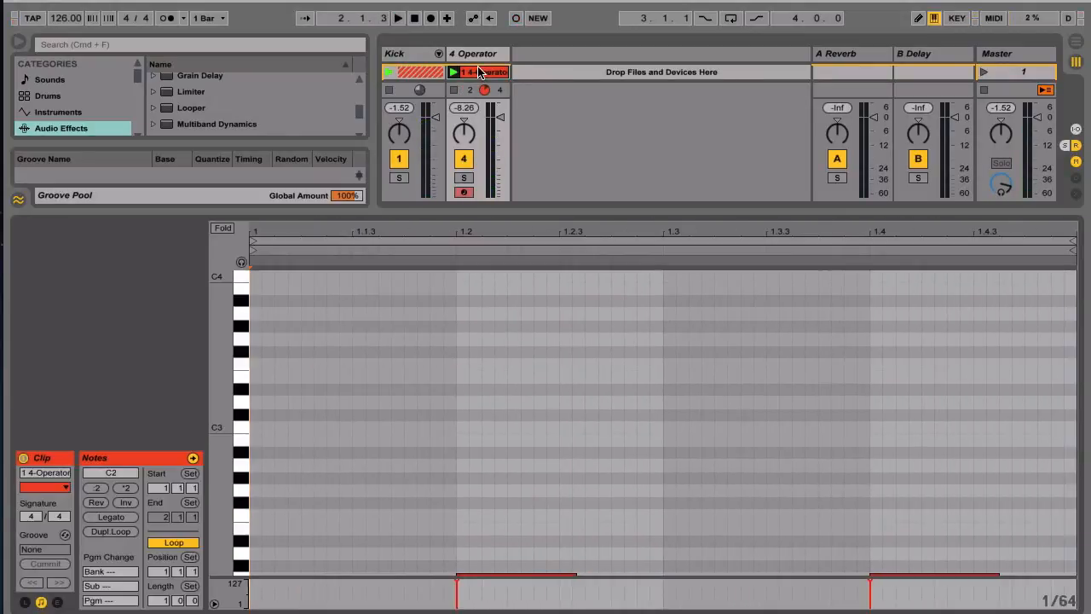
{"action": "key", "text": "space"}
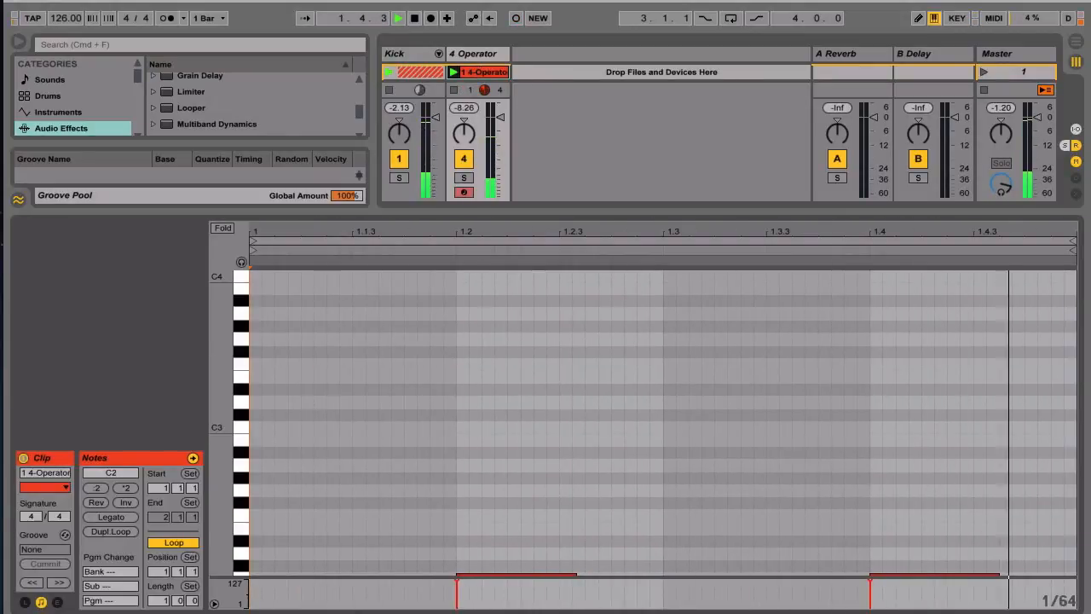
{"action": "left_click", "coordinate": [1078, 609]}
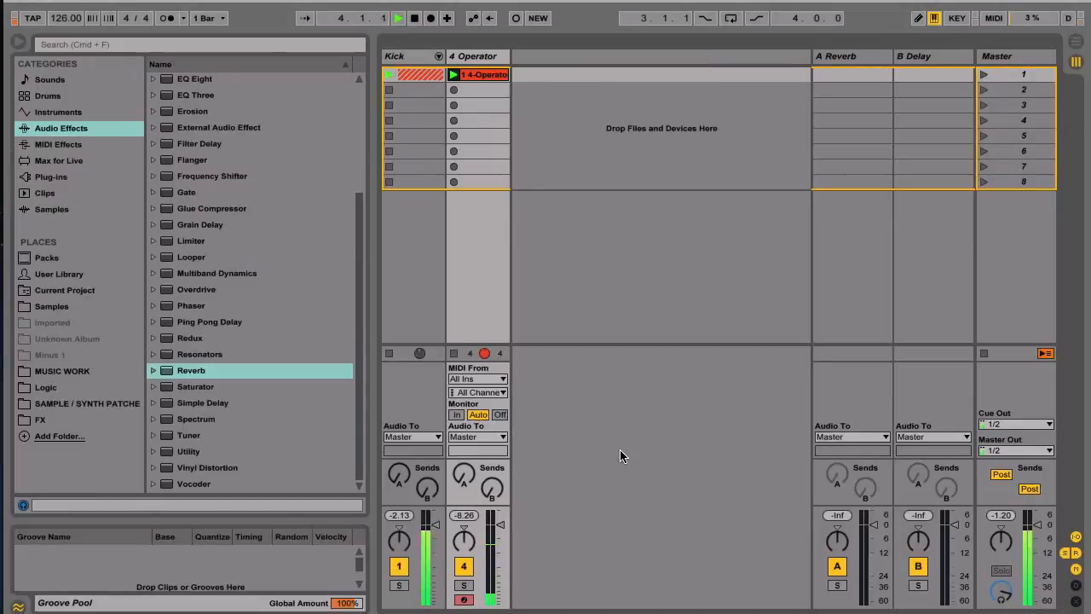
{"action": "key", "text": "space"}
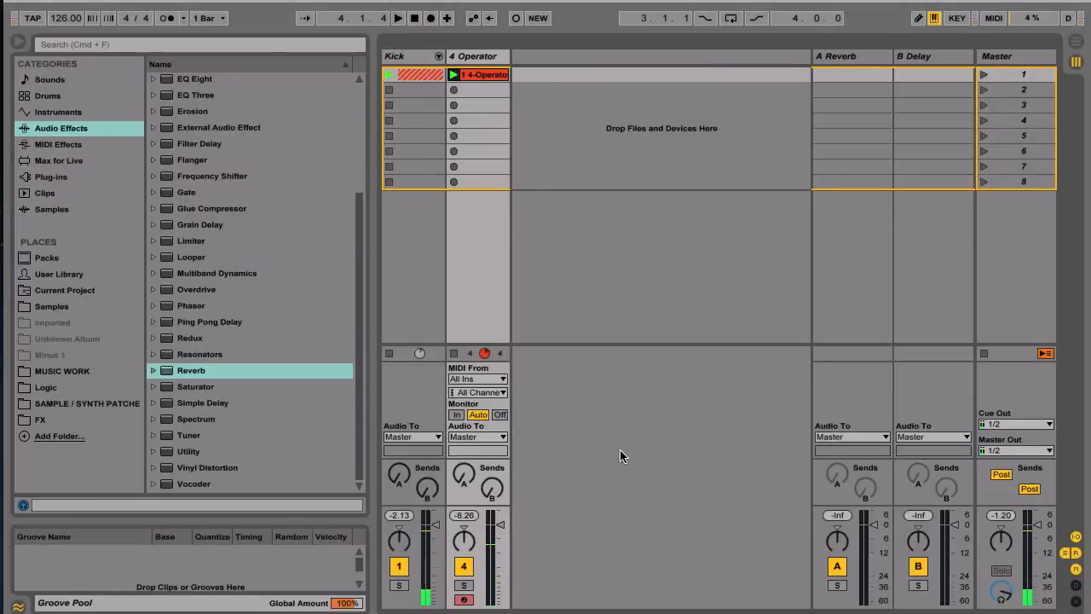
Rename the Operator track to Snare.
{"action": "left_click", "coordinate": [461, 58]}
{"action": "key", "text": "super+r"}
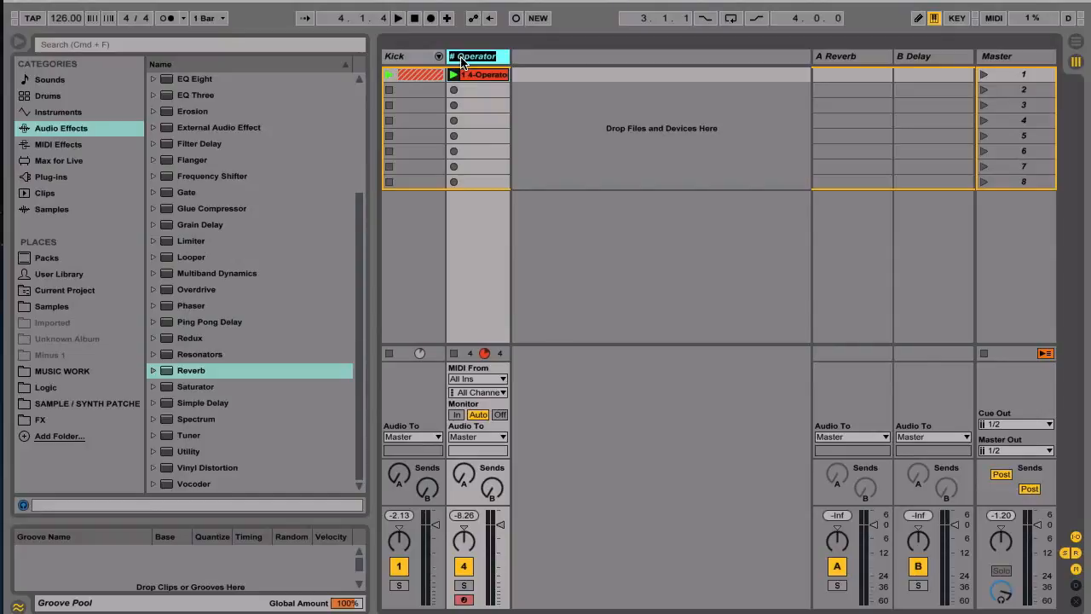
{"action": "type", "text": "Snare"}
{"action": "left_click", "coordinate": [498, 53]}
Insert a new MIDI track after the Snare track and load the Analog instrument on it.
{"action": "key", "text": "super+shift+t"}
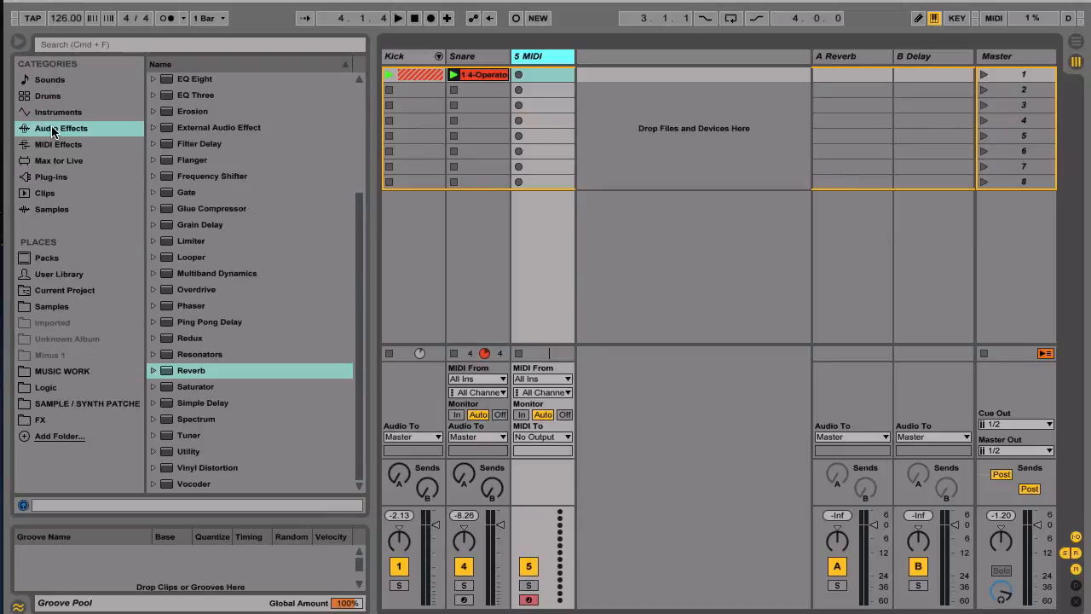
{"action": "scroll", "coordinate": [200, 176], "scroll_direction": "up", "scroll_amount": 5}
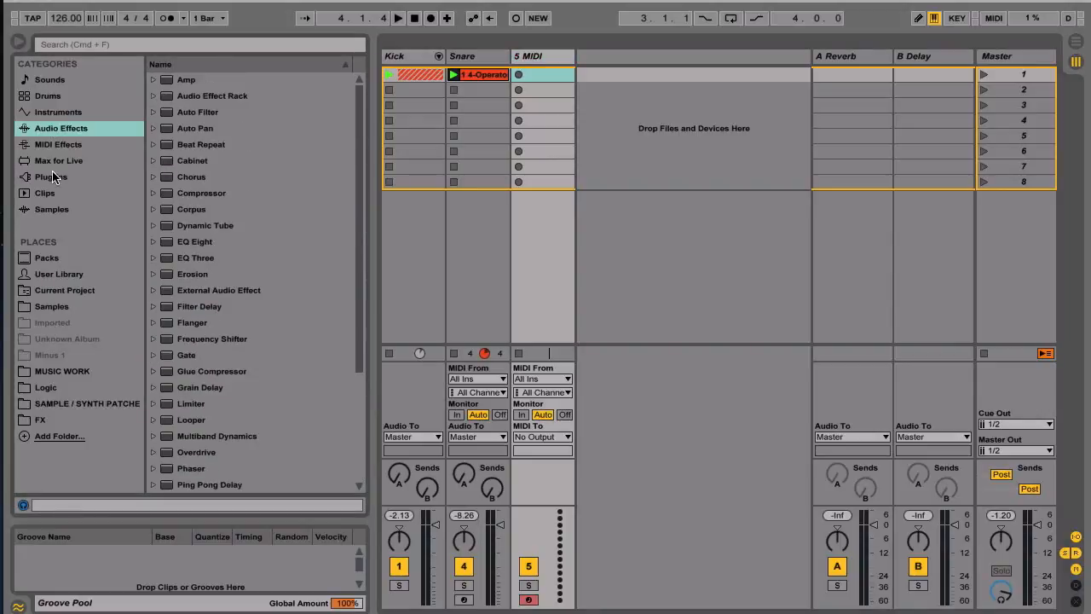
{"action": "left_click", "coordinate": [55, 113]}
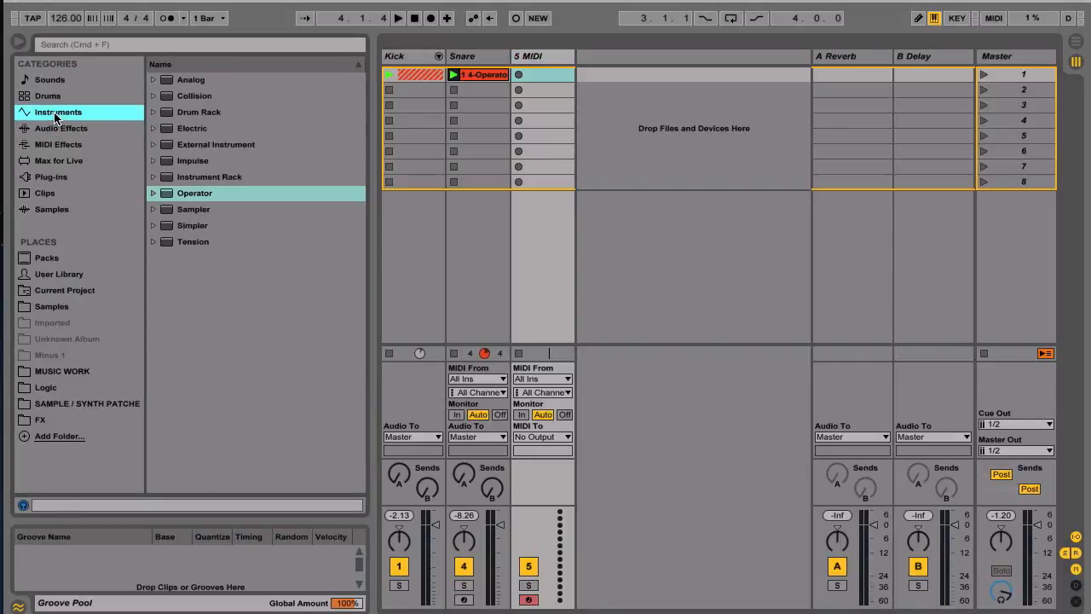
{"action": "double_click", "coordinate": [188, 80]}
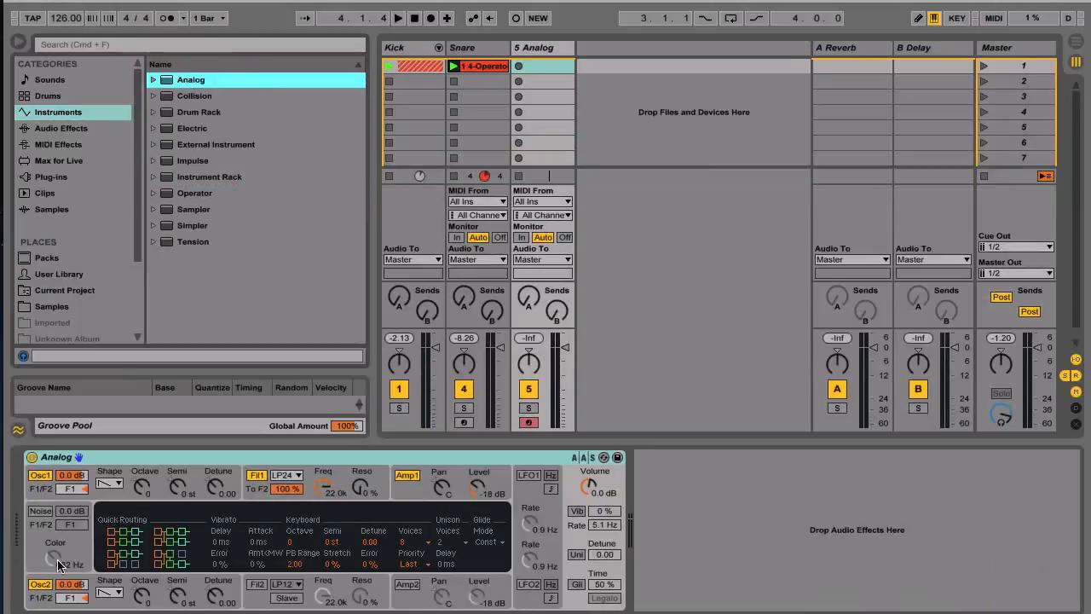
Switch Analog's sound source from both oscillators to the noise generator, and set the noise color to 8.6 kHz.
{"action": "left_click", "coordinate": [41, 586]}
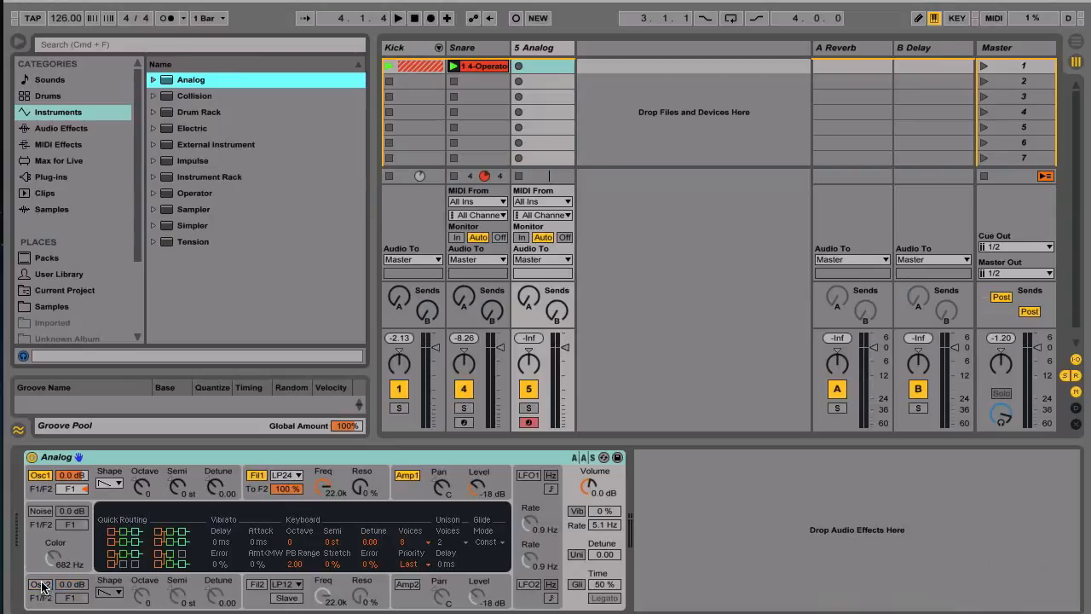
{"action": "left_click", "coordinate": [41, 477]}
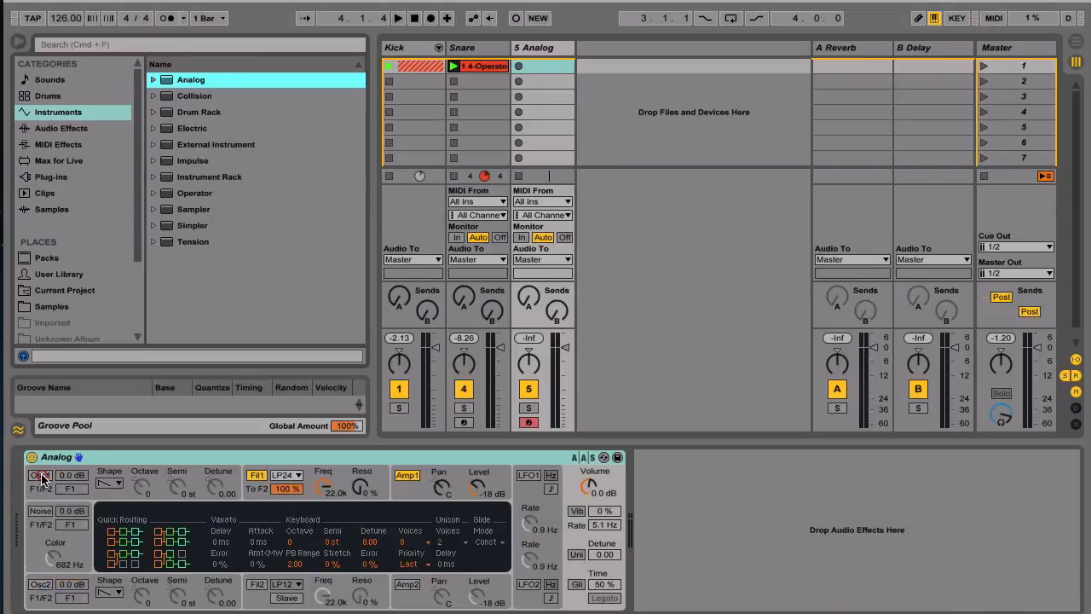
{"action": "left_click", "coordinate": [40, 512]}
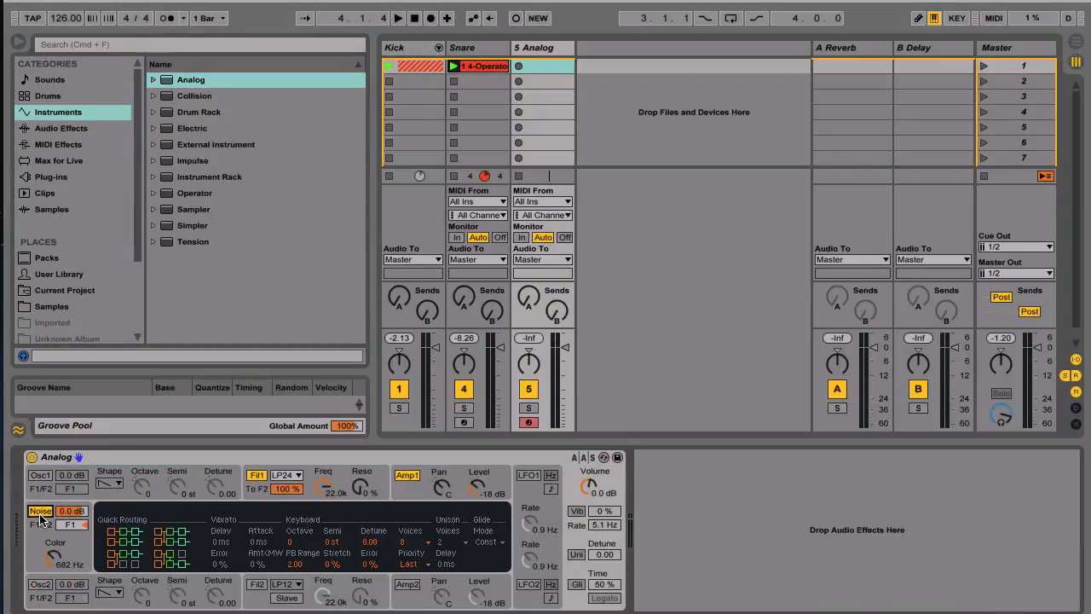
{"action": "key", "text": "a"}
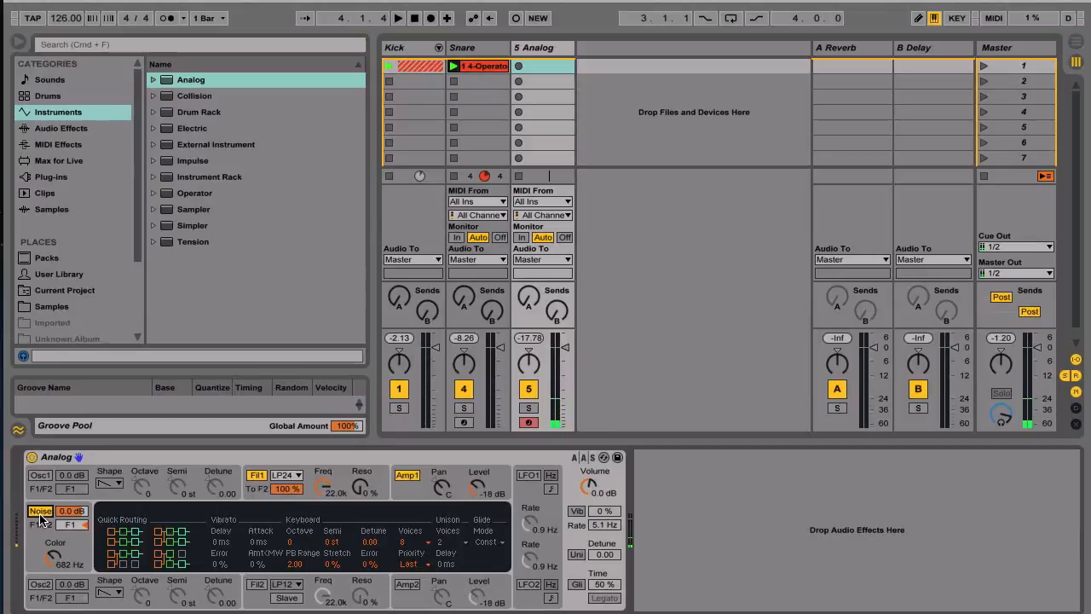
{"action": "left_click_drag", "start_coordinate": [50, 562], "coordinate": [51, 545]}
{"action": "key", "text": "a"}
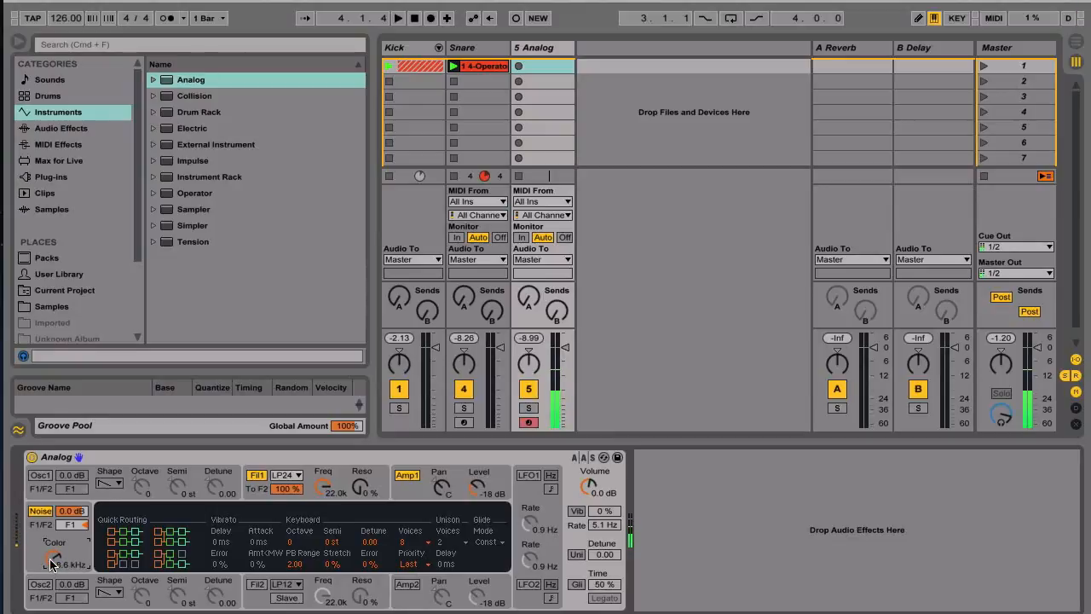
Set the decay of Analog's Amp1 envelope to 61 ms.
{"action": "left_click", "coordinate": [413, 492]}
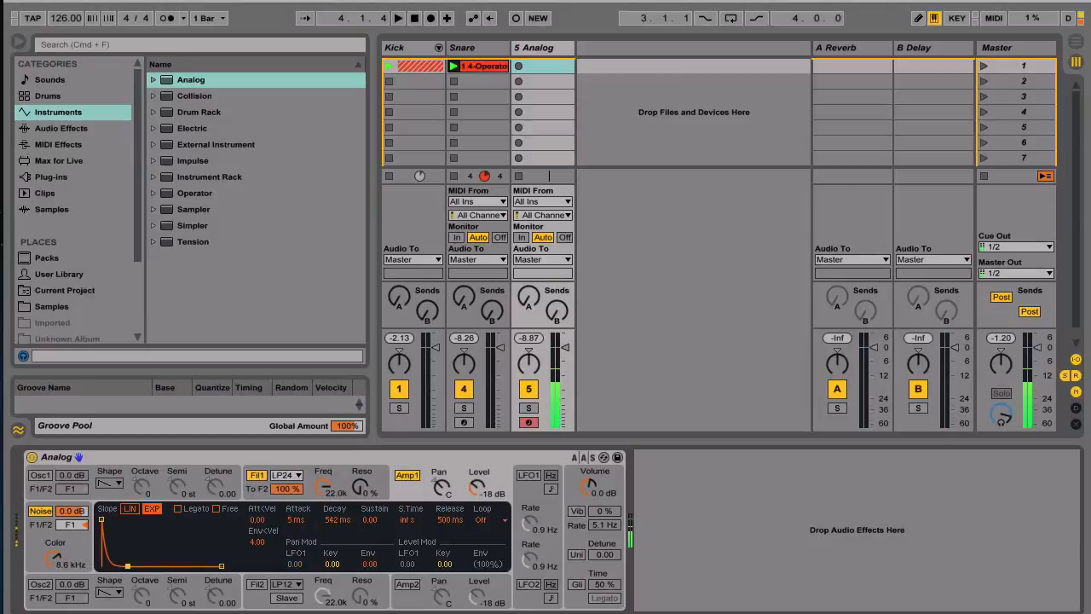
{"action": "left_click_drag", "start_coordinate": [338, 520], "coordinate": [338, 527]}
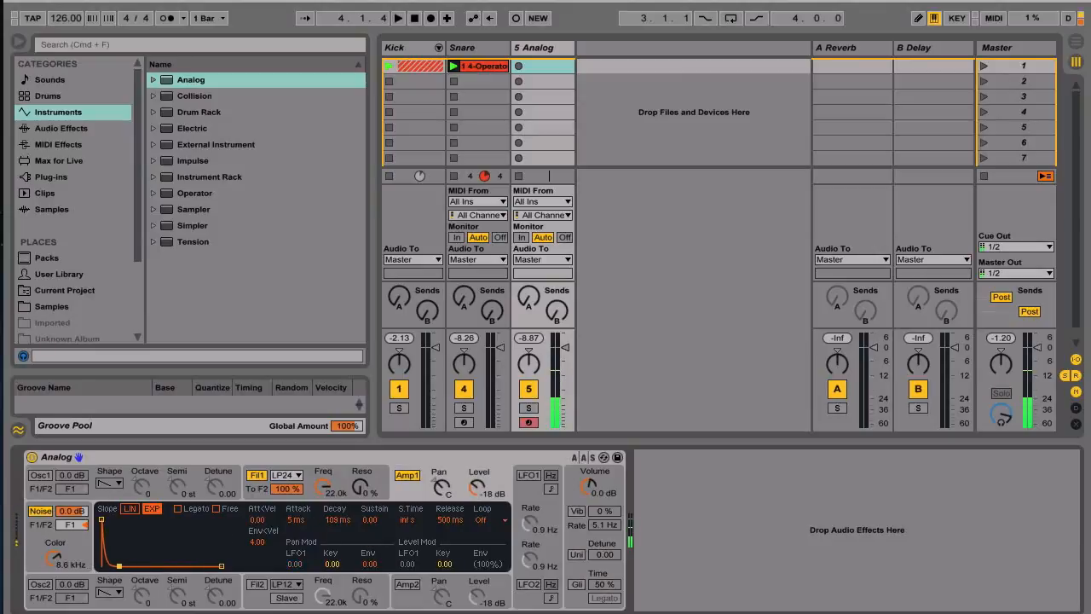
{"action": "mouse_move", "coordinate": [121, 566]}
{"action": "left_mouse_down"}
{"action": "mouse_move", "coordinate": [209, 565]}
{"action": "mouse_move", "coordinate": [131, 565]}
{"action": "left_mouse_up"}
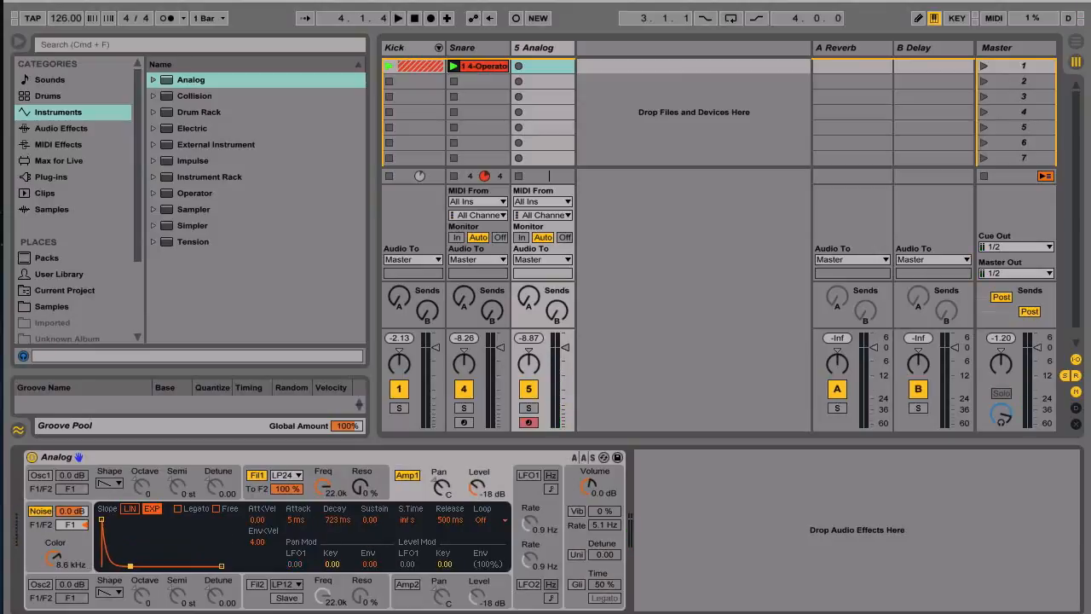
{"action": "left_click_drag", "start_coordinate": [130, 566], "coordinate": [119, 566]}
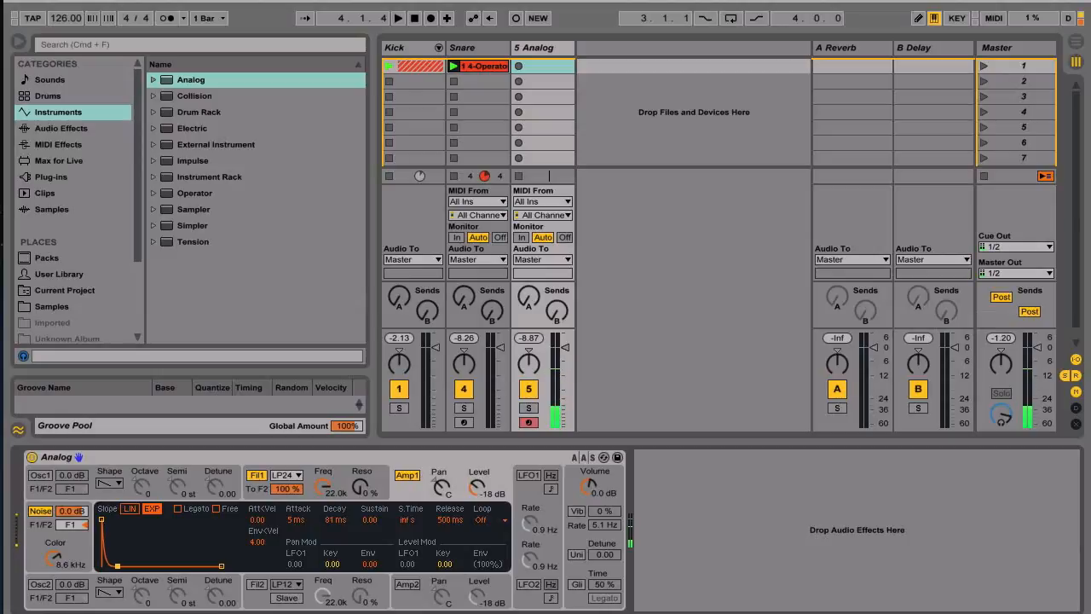
{"action": "left_click_drag", "start_coordinate": [116, 566], "coordinate": [115, 566]}
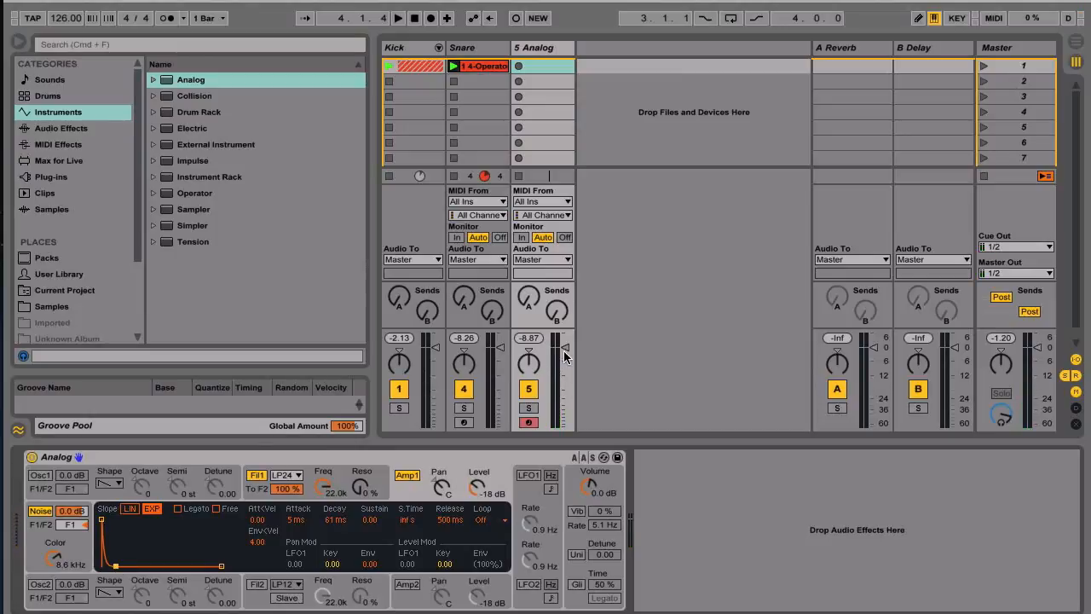
Lower the Analog track's volume to about -12 dB and set the noise color to 22.0 kHz.
{"action": "left_click_drag", "start_coordinate": [565, 347], "coordinate": [564, 375]}
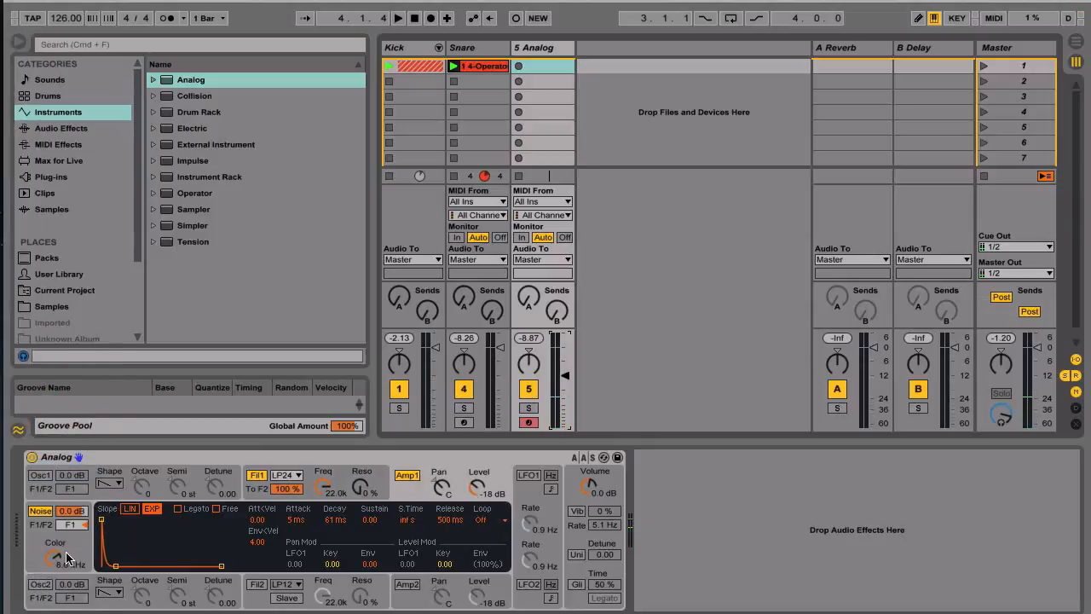
{"action": "mouse_move", "coordinate": [54, 558]}
{"action": "left_mouse_down"}
{"action": "mouse_move", "coordinate": [53, 590]}
{"action": "mouse_move", "coordinate": [54, 565]}
{"action": "left_mouse_up"}
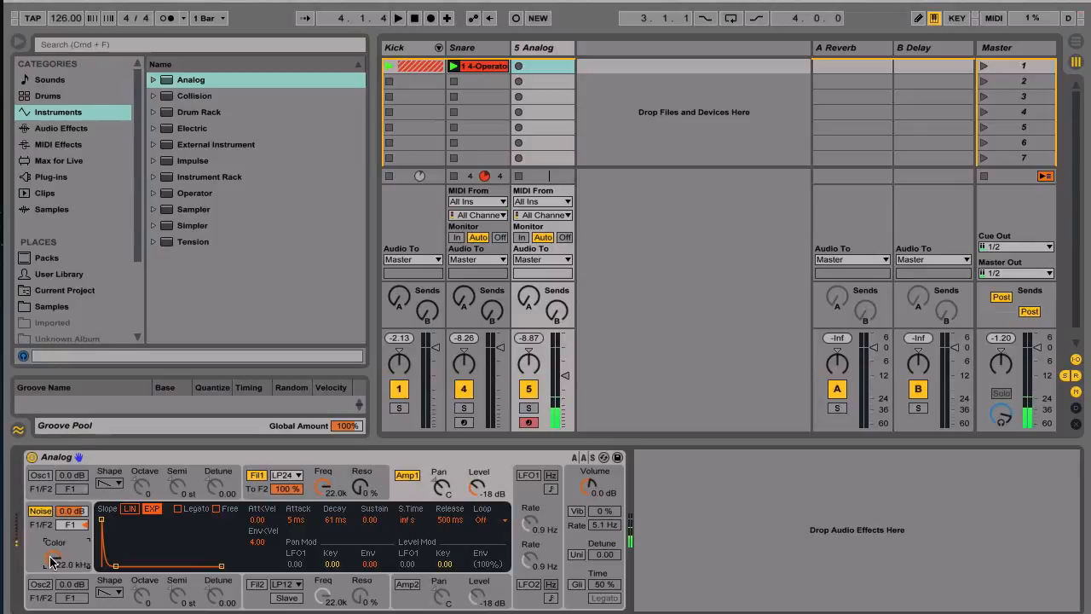
Record a clip in the Analog track's first slot, and display the Reverb device on return track A.
{"action": "left_click", "coordinate": [517, 68]}
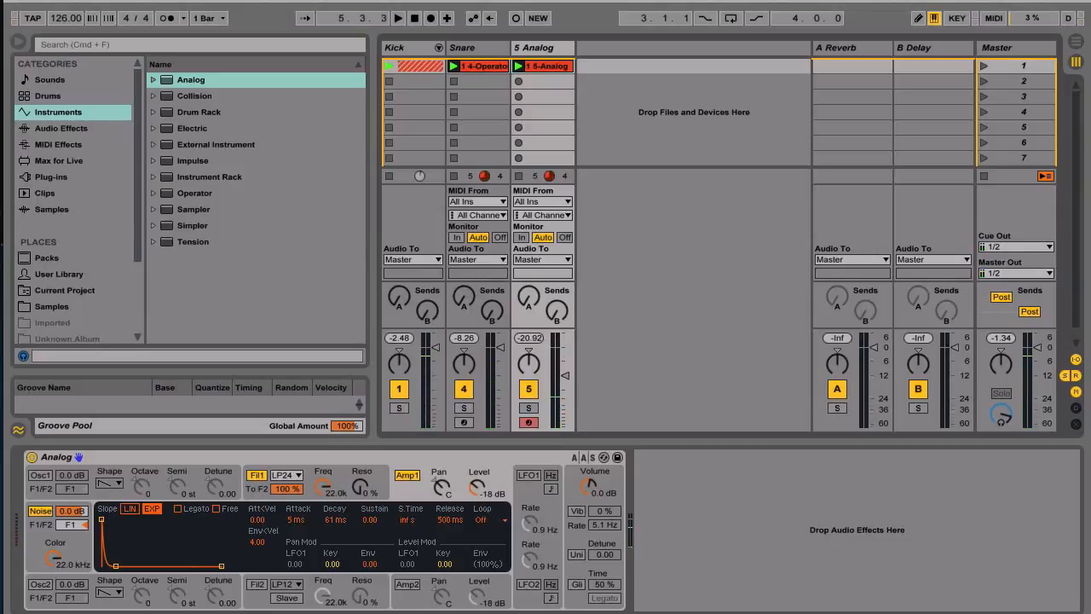
{"action": "left_click", "coordinate": [836, 49]}
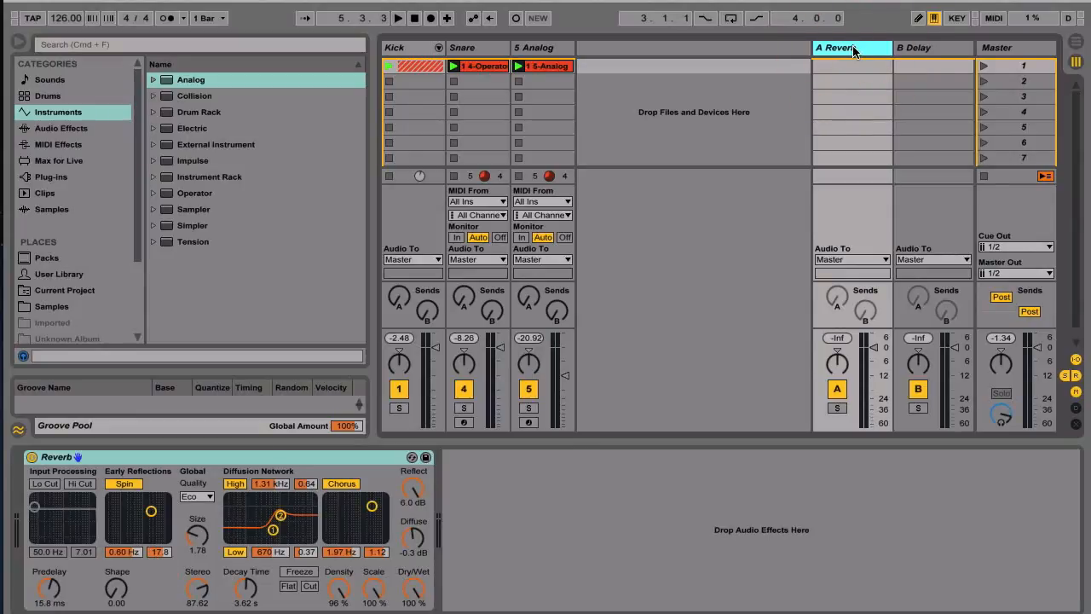
Set the quality of the Reverb on return track A to High.
{"action": "left_click", "coordinate": [197, 496]}
{"action": "left_click", "coordinate": [197, 523]}
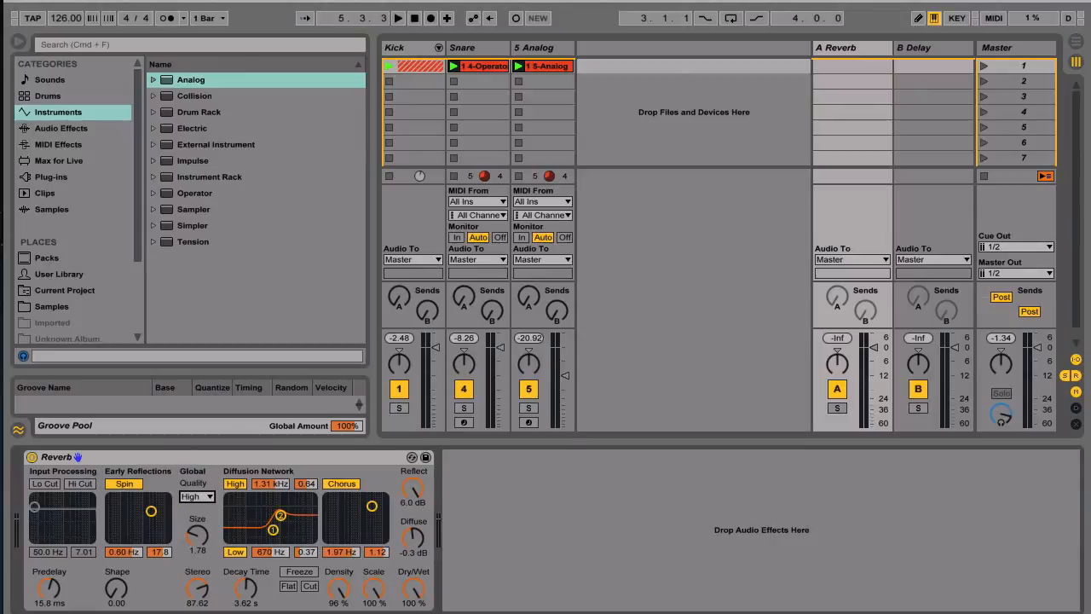
{"action": "left_click", "coordinate": [178, 1]}
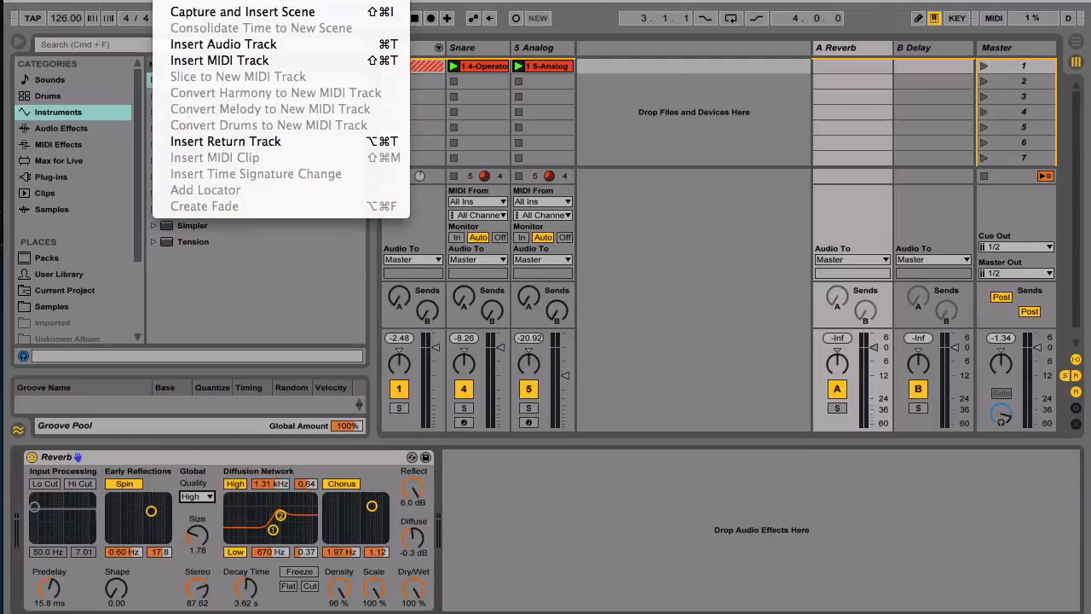
{"action": "left_click", "coordinate": [680, 235]}
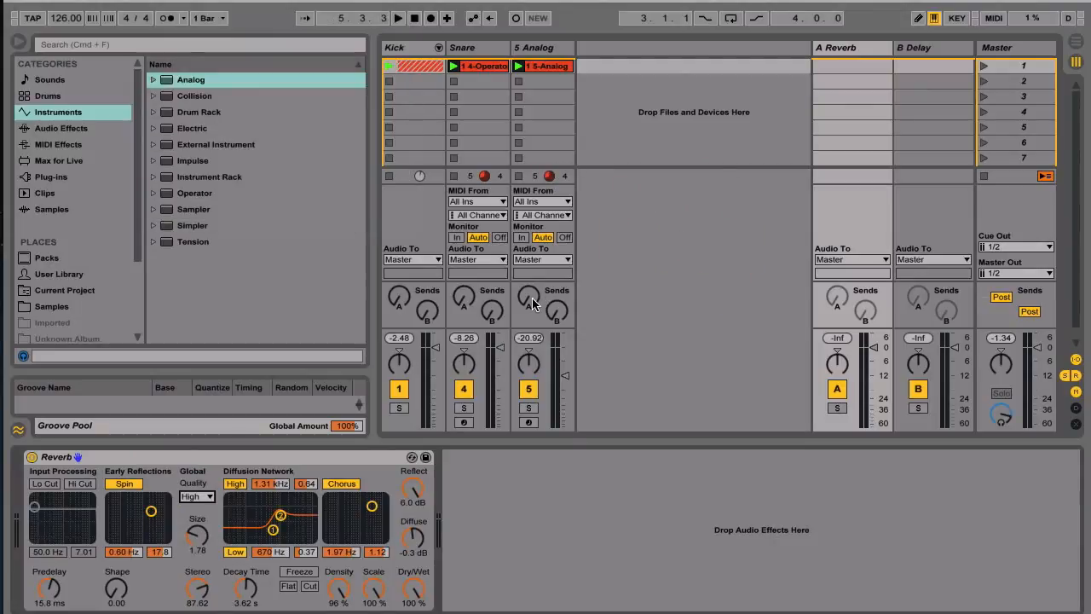
Raise the Analog track's sends A and B during playback, and enable the Lo Cut in the Reverb's input processing.
{"action": "key", "text": "space"}
{"action": "left_click_drag", "start_coordinate": [531, 303], "coordinate": [531, 292]}
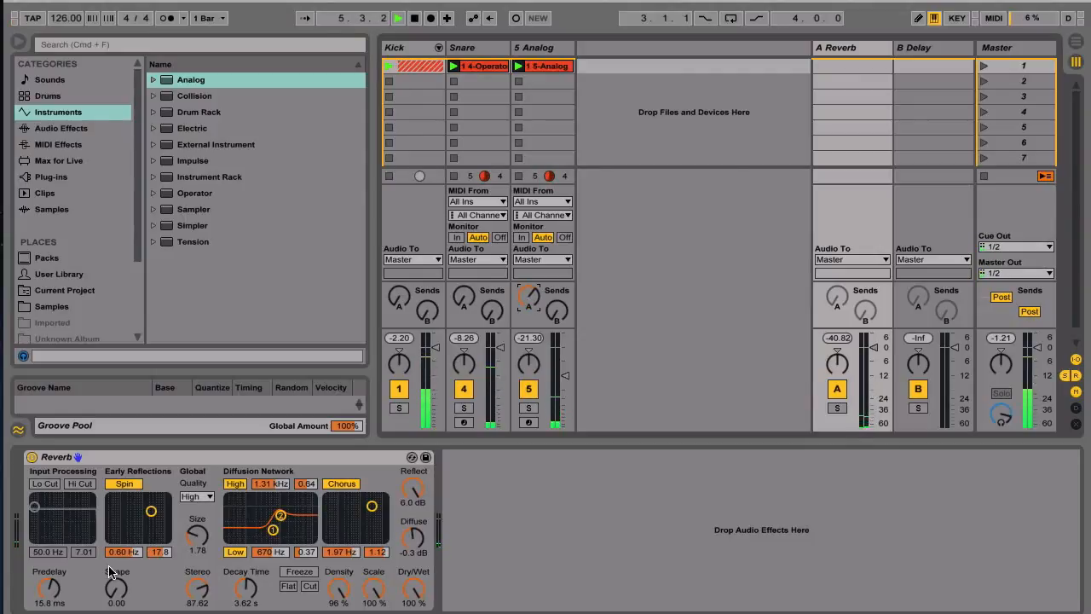
{"action": "left_click", "coordinate": [45, 484]}
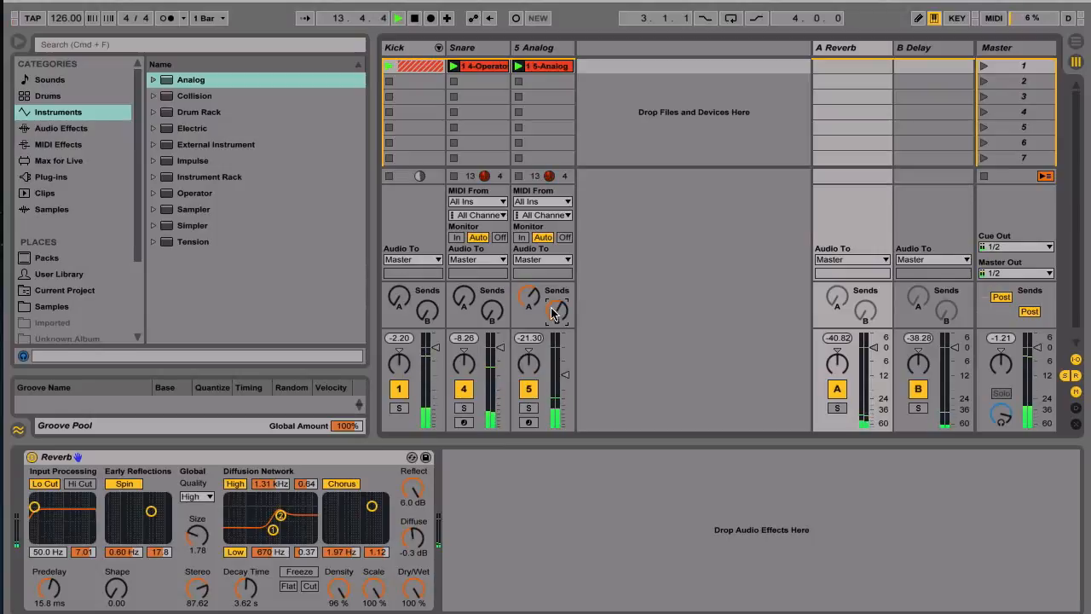
Add an EQ Eight after the Delay on return track B and make its first band a low cut at 212 Hz.
{"action": "left_click", "coordinate": [933, 49]}
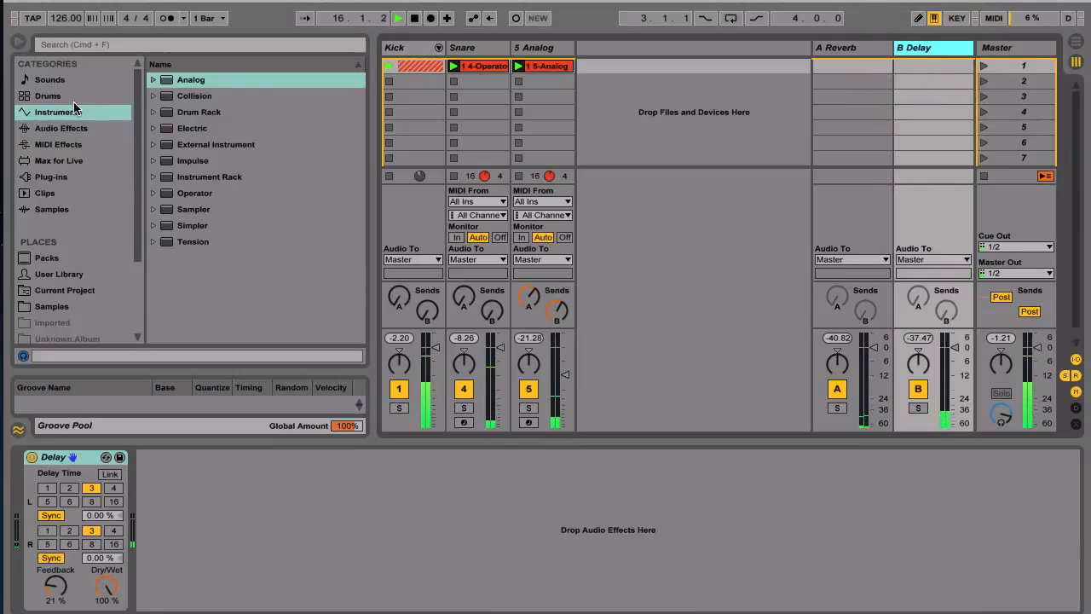
{"action": "left_click", "coordinate": [63, 129]}
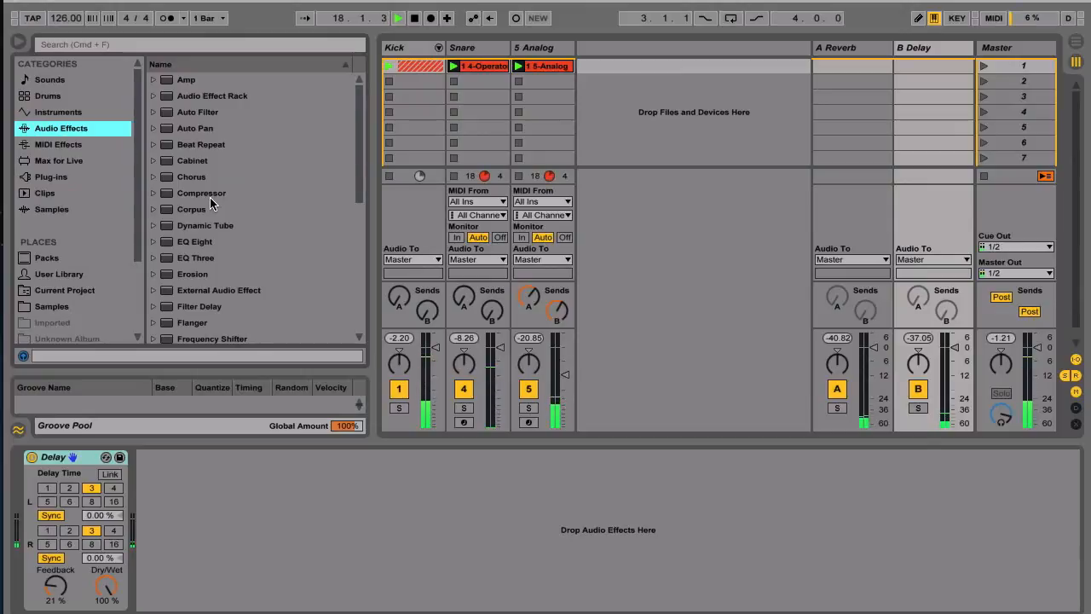
{"action": "left_click_drag", "start_coordinate": [196, 247], "coordinate": [240, 530]}
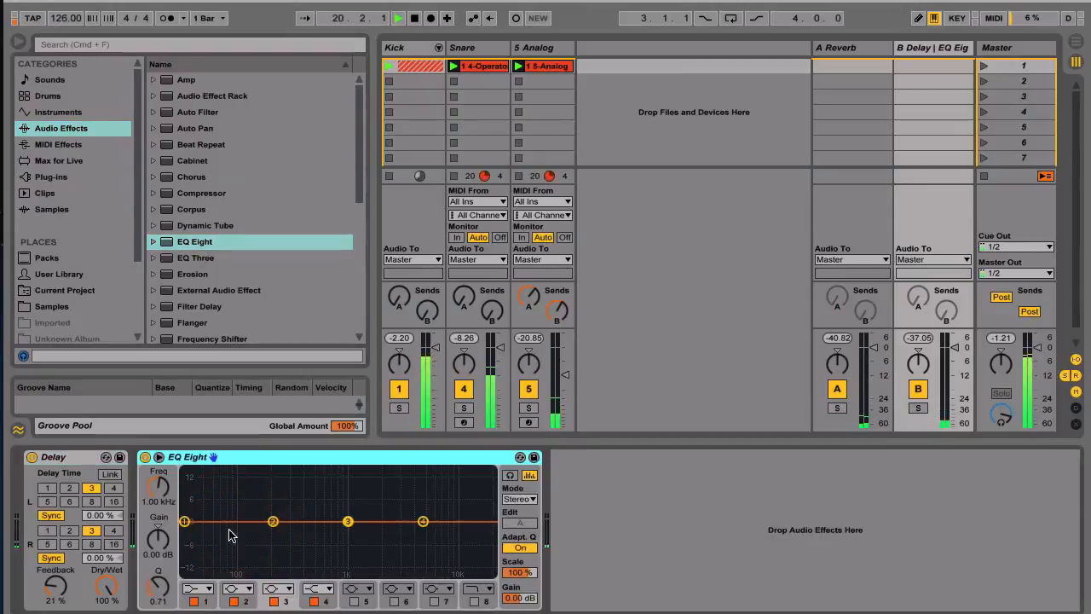
{"action": "left_click", "coordinate": [198, 588]}
{"action": "left_click", "coordinate": [195, 493]}
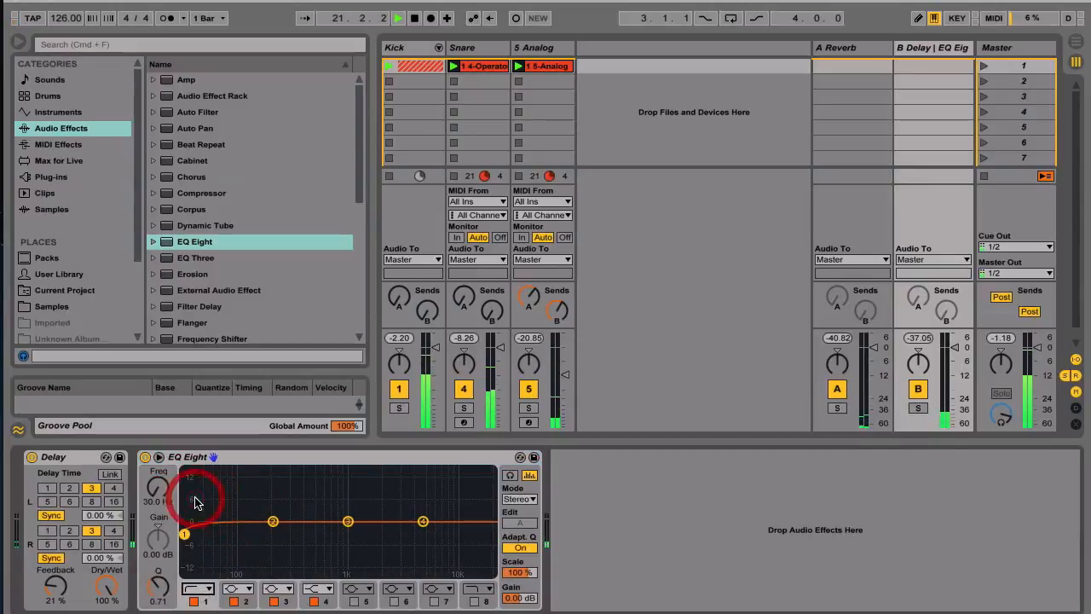
{"action": "left_click_drag", "start_coordinate": [186, 533], "coordinate": [276, 533]}
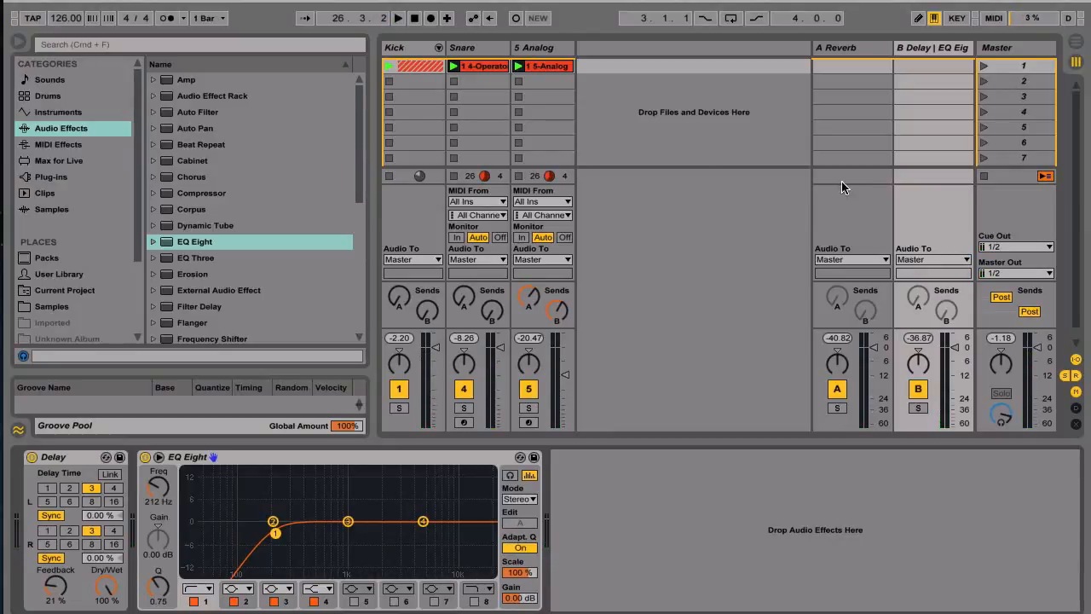
Rename the Analog noise percussion track to "Hats".
{"action": "left_click", "coordinate": [529, 51]}
{"action": "key", "text": "super+r"}
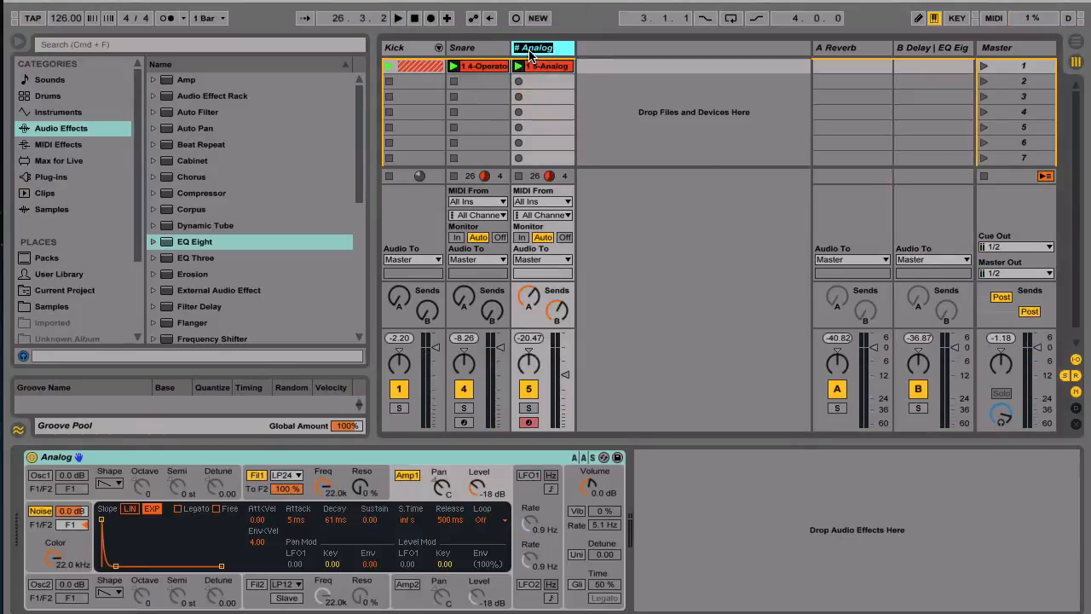
{"action": "type", "text": "Hats"}
{"action": "key", "text": "Return"}
Insert a new MIDI track after Hats and load the Analog instrument on it.
{"action": "key", "text": "super+shift+t"}
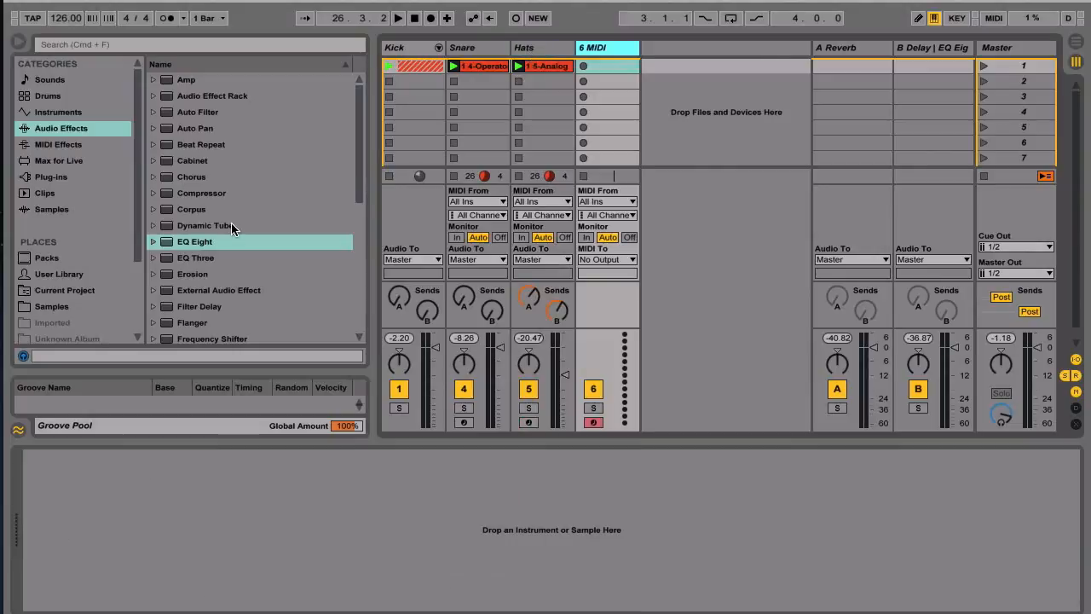
{"action": "left_click", "coordinate": [39, 108]}
{"action": "double_click", "coordinate": [191, 80]}
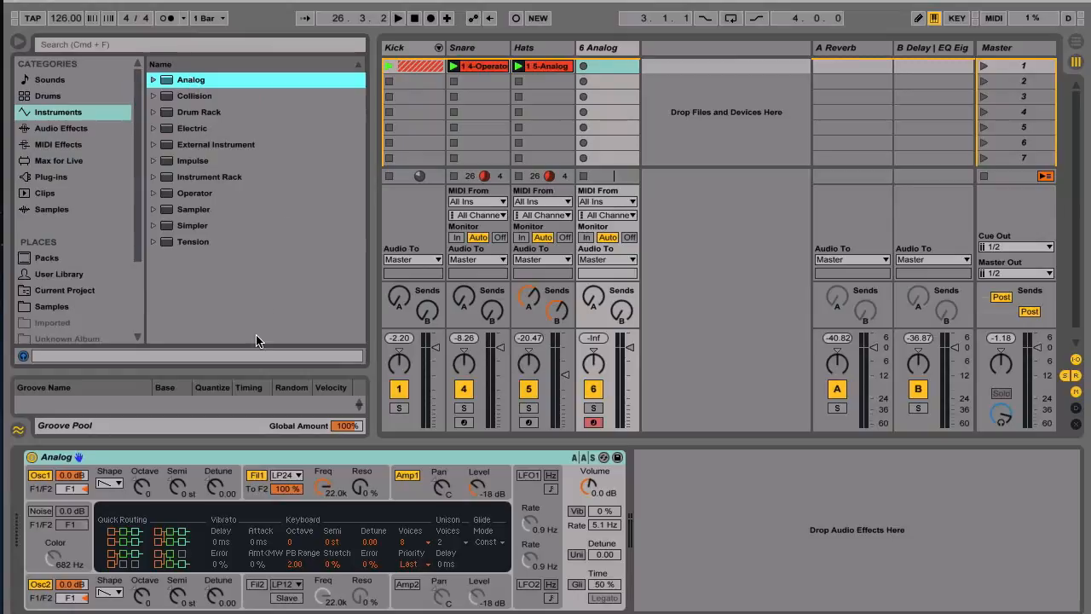
Audition a note on the new Analog track and change the Osc2 shape to a sine wave.
{"action": "key", "text": "a"}
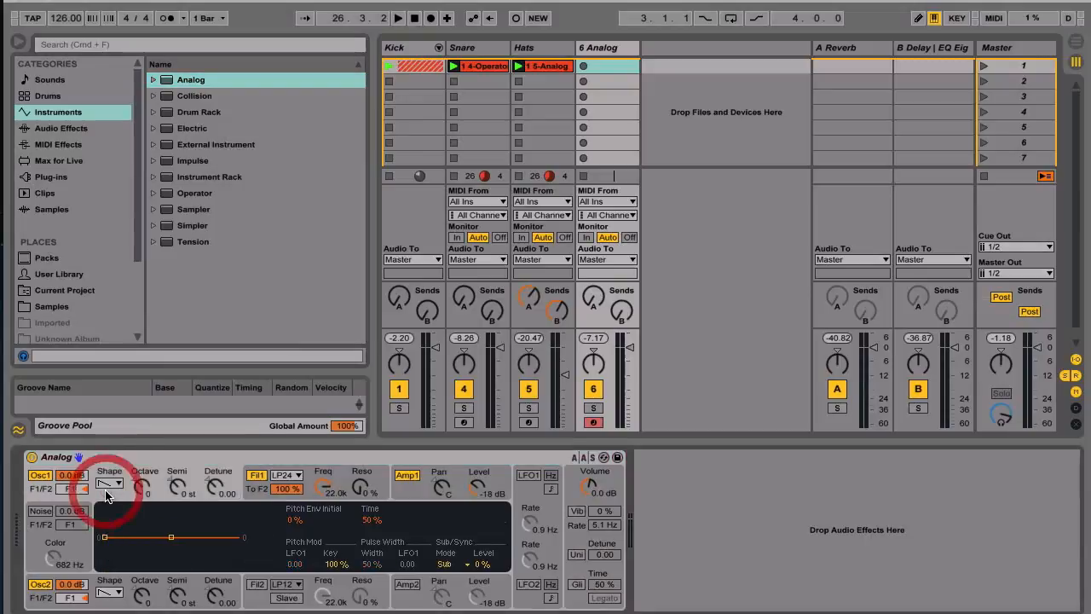
{"action": "left_click", "coordinate": [109, 592]}
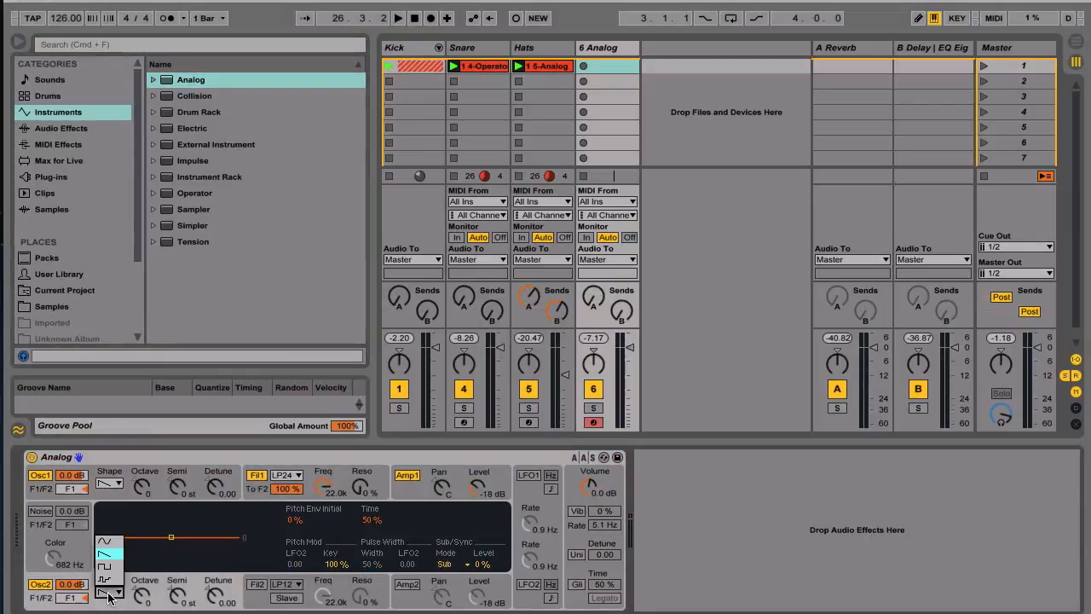
{"action": "left_click", "coordinate": [105, 540]}
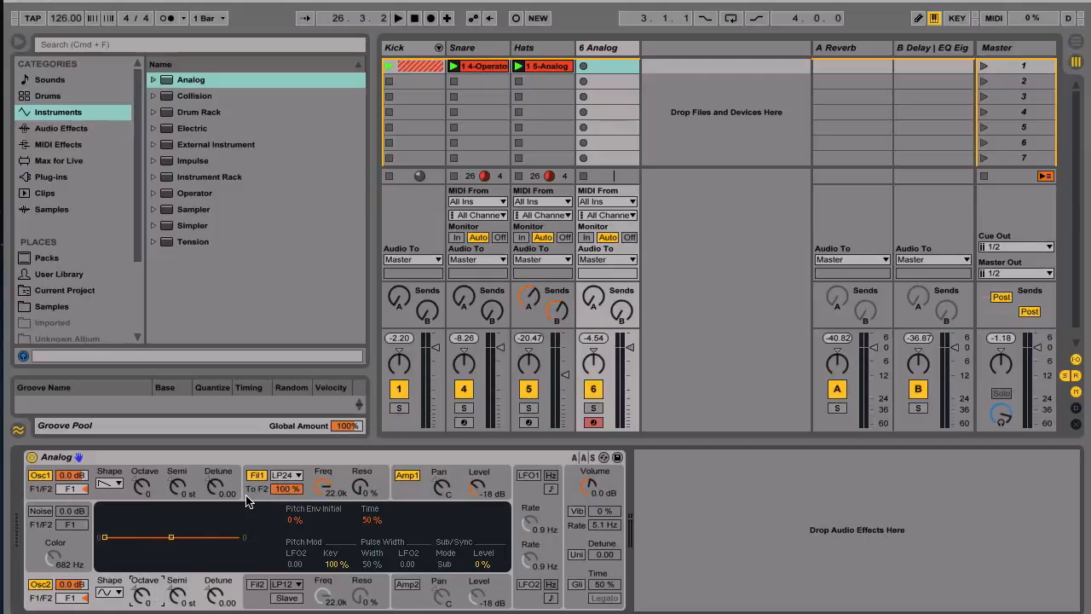
Lower Analog's Fil1 frequency to 181 Hz and set the filter envelope's sustain to 0.00.
{"action": "left_click", "coordinate": [323, 487]}
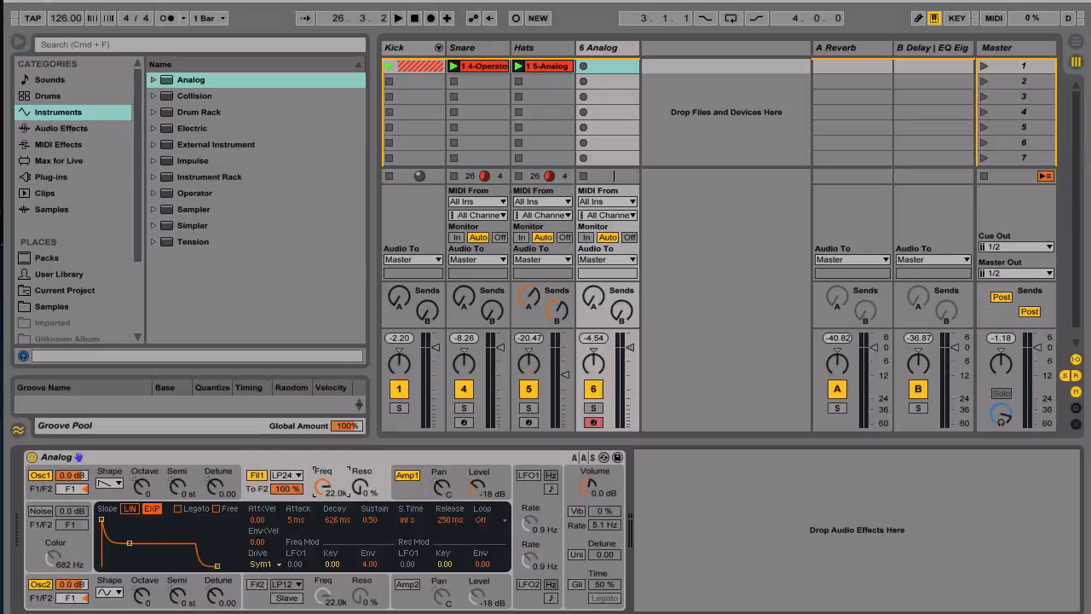
{"action": "left_click_drag", "start_coordinate": [323, 487], "coordinate": [323, 565]}
{"action": "left_click_drag", "start_coordinate": [129, 543], "coordinate": [128, 565]}
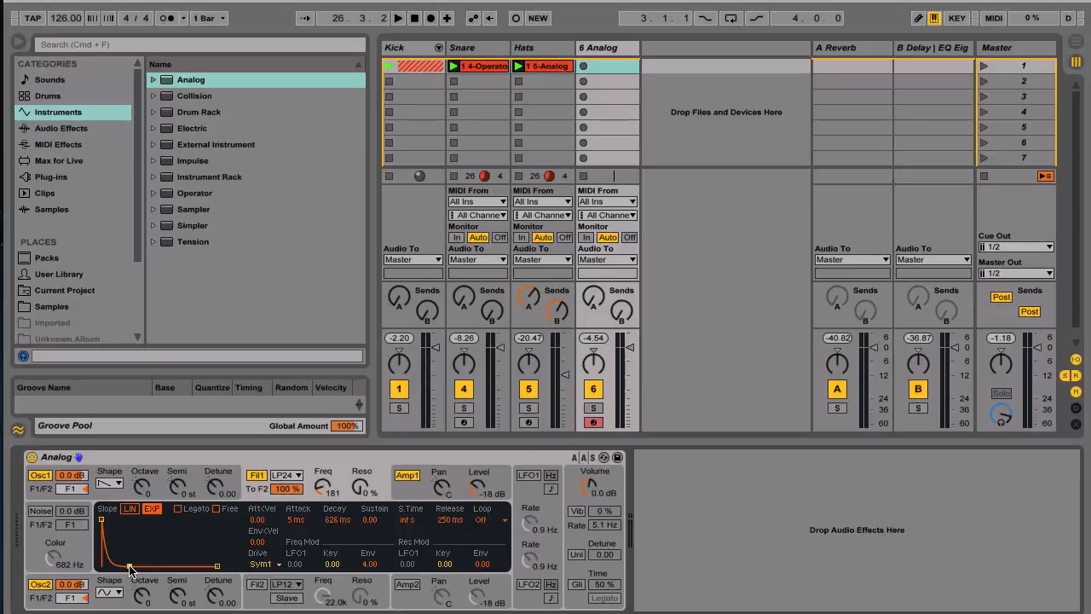
Shorten the filter envelope's decay to 301 ms, and pull the Amp1 envelope's sustain down to its minimum with a longer decay.
{"action": "left_click_drag", "start_coordinate": [129, 565], "coordinate": [126, 565]}
{"action": "left_click_drag", "start_coordinate": [334, 519], "coordinate": [334, 509]}
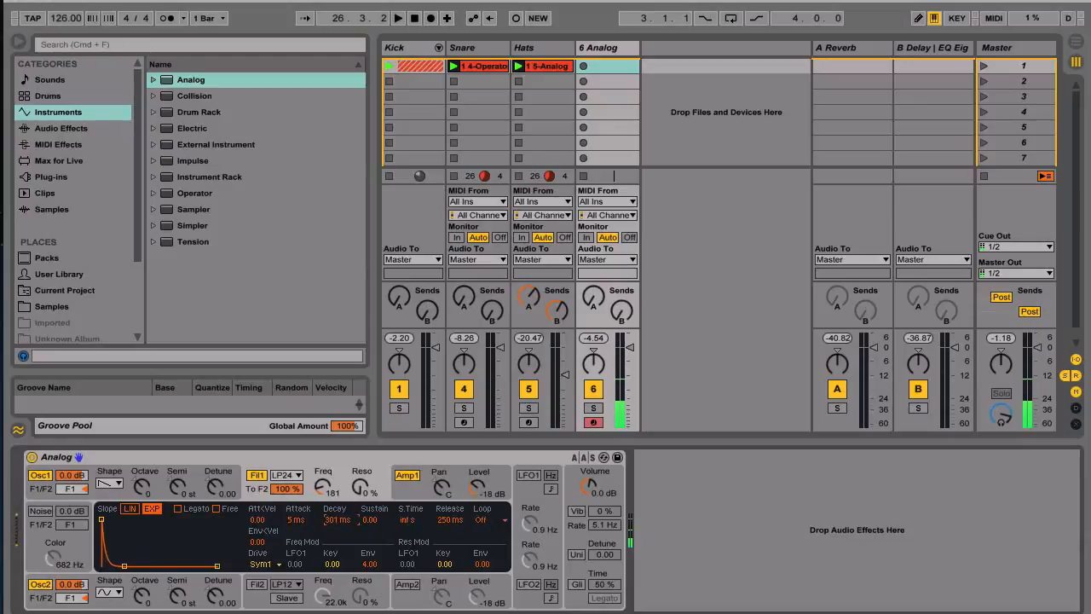
{"action": "left_click", "coordinate": [409, 477]}
{"action": "left_click_drag", "start_coordinate": [129, 542], "coordinate": [147, 566]}
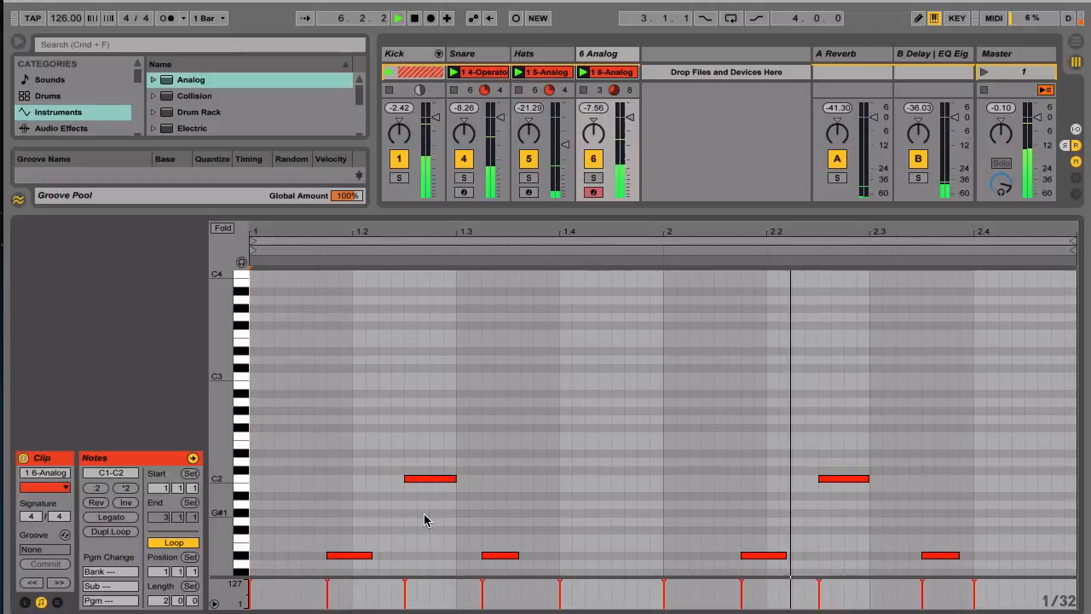
Move the last D#1 note a sixteenth earlier to 2.3.2 and lengthen the final C1 note to about an eighth note.
{"action": "scroll", "coordinate": [426, 518], "scroll_direction": "down", "scroll_amount": 4}
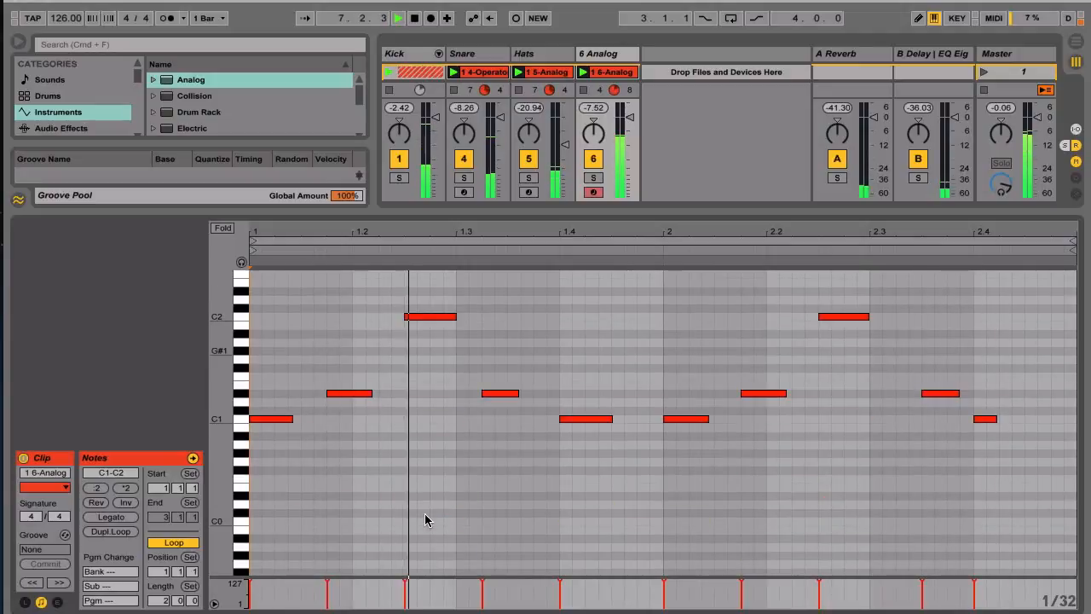
{"action": "key", "text": "space"}
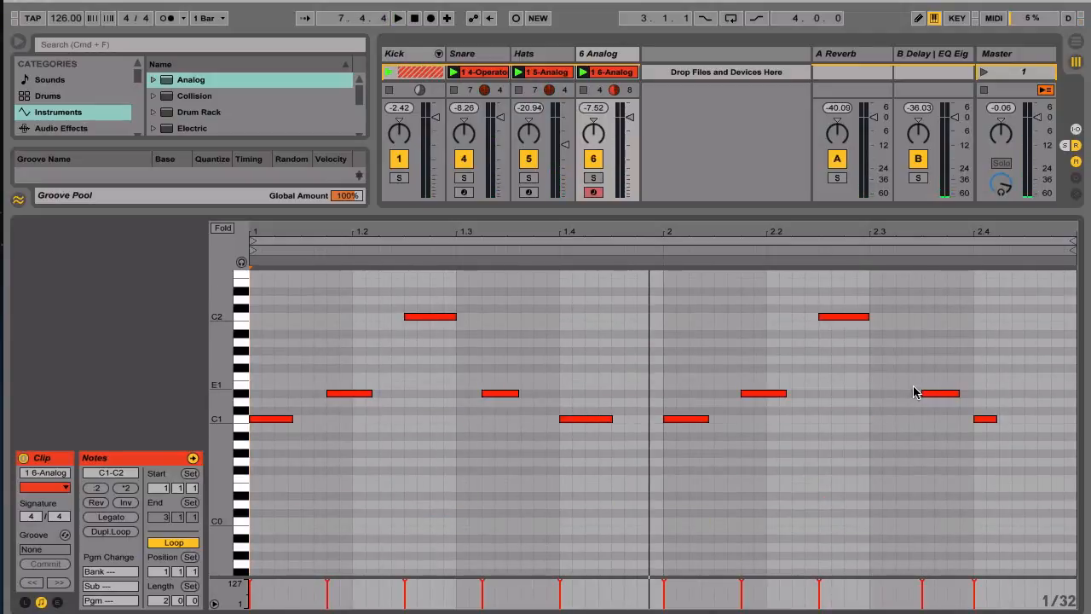
{"action": "left_click", "coordinate": [939, 394]}
{"action": "left_click_drag", "start_coordinate": [941, 398], "coordinate": [915, 397]}
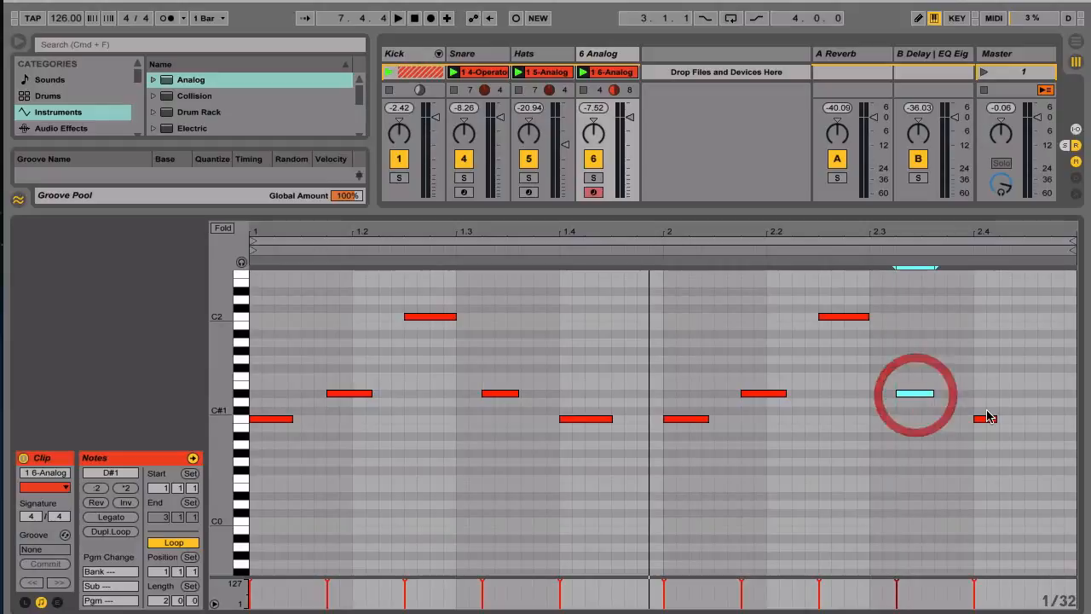
{"action": "left_click_drag", "start_coordinate": [996, 419], "coordinate": [1023, 420]}
{"action": "key", "text": "space"}
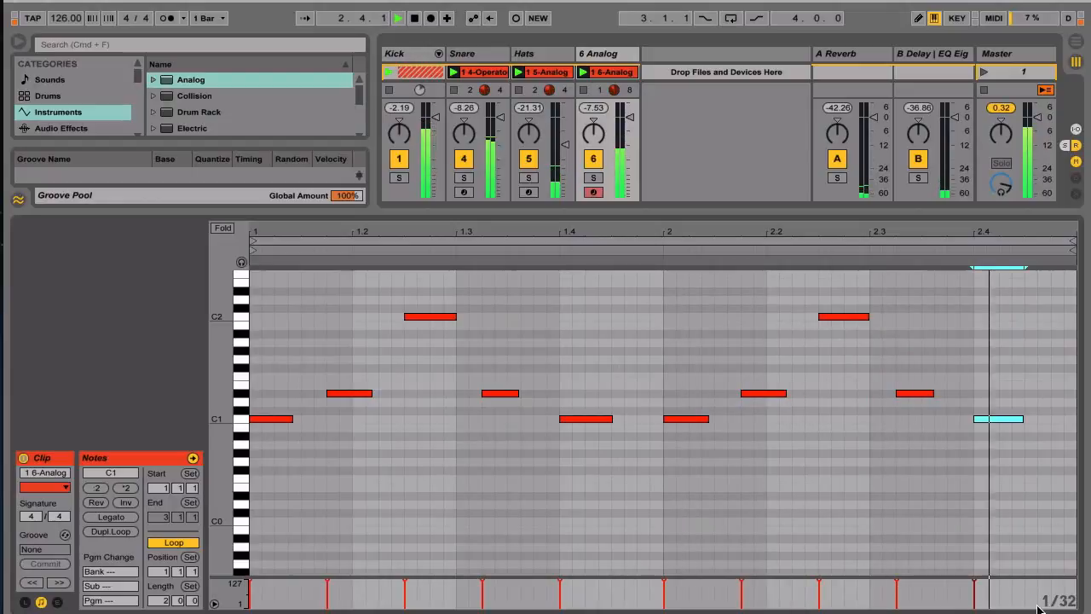
{"action": "left_click", "coordinate": [1076, 611]}
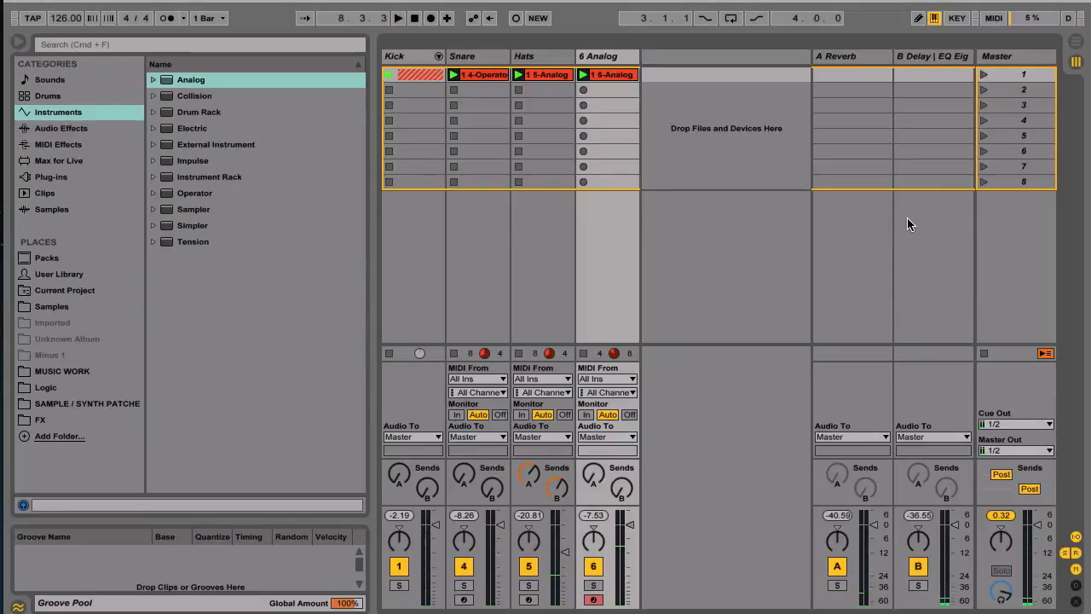
Rename the sixth track to "Bass".
{"action": "left_click", "coordinate": [602, 56]}
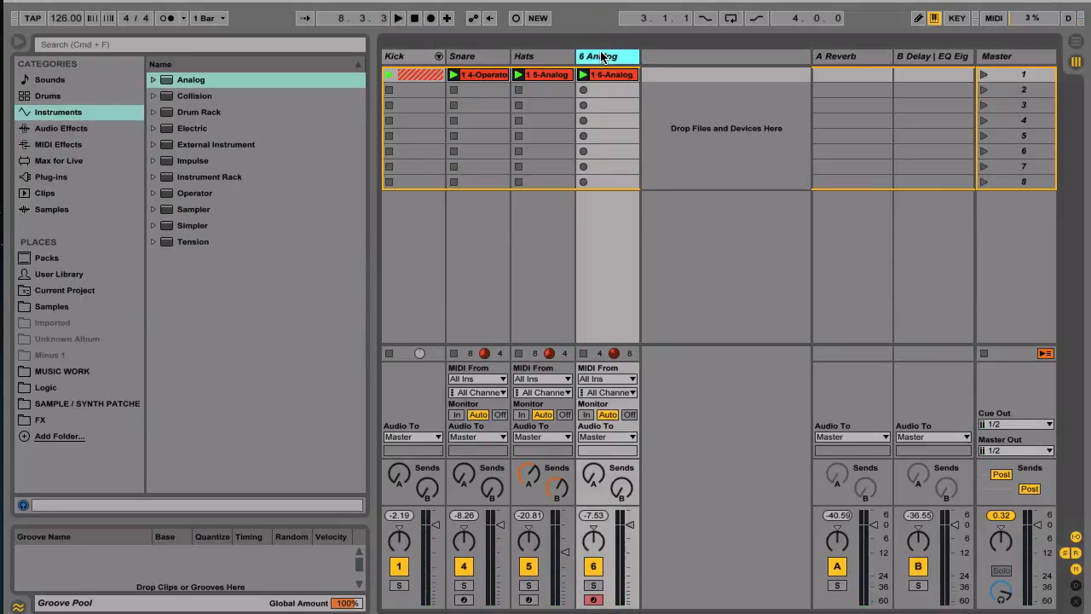
{"action": "key", "text": "super+r"}
{"action": "type", "text": "Ba"}
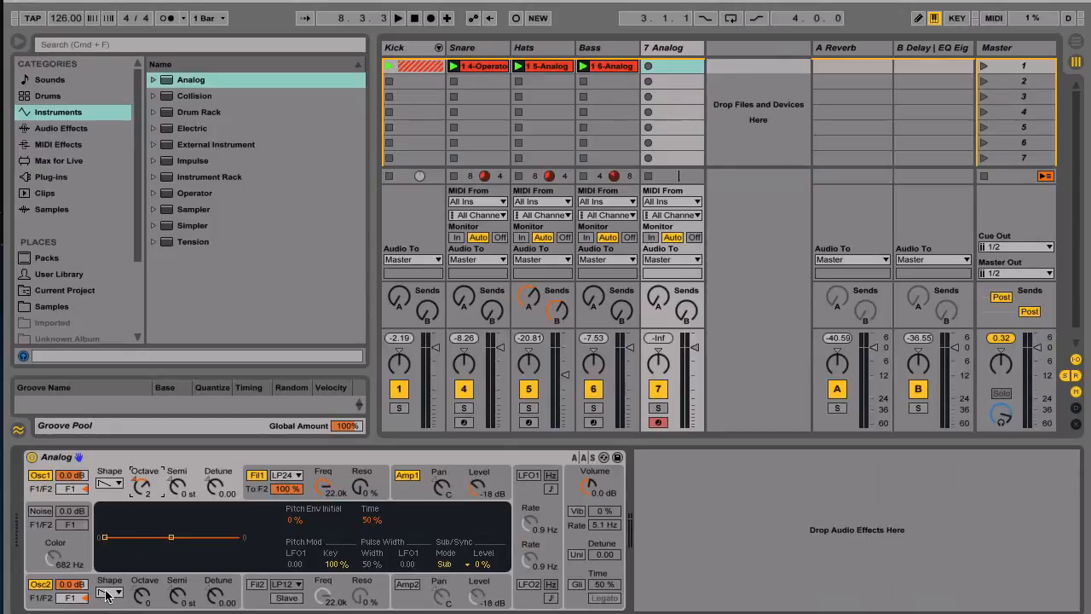
Set Osc2 of the new Analog on track 7 to a rectangle wave at octave 2.
{"action": "left_click", "coordinate": [106, 594]}
{"action": "left_click", "coordinate": [106, 560]}
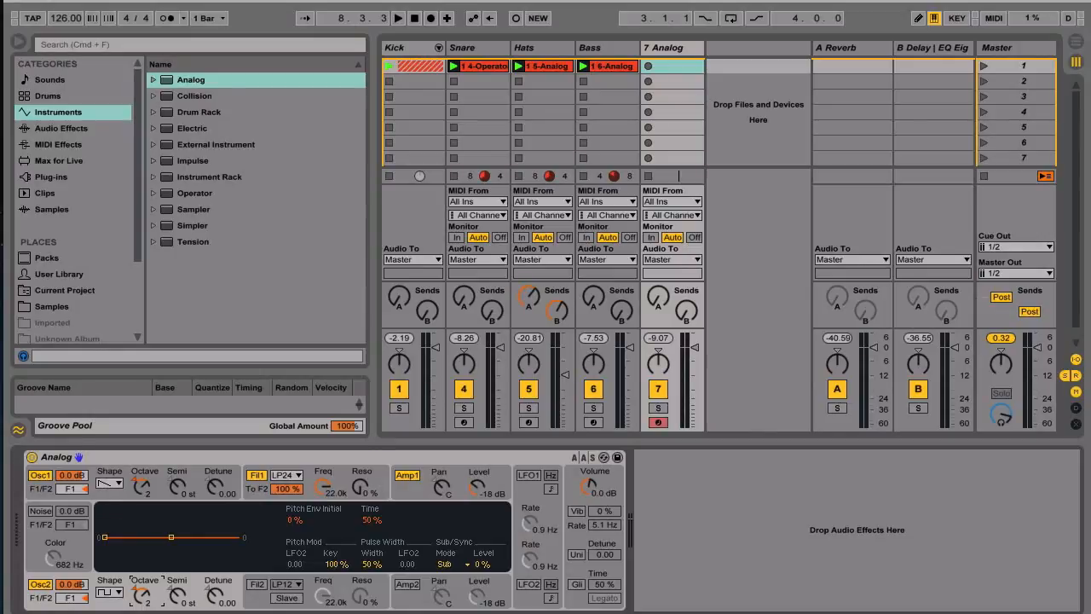
Set Fil1's frequency to 398 Hz with more resonance, and give its envelope a sustain of 0.00 and a decay of 542 ms.
{"action": "left_click_drag", "start_coordinate": [323, 488], "coordinate": [322, 545]}
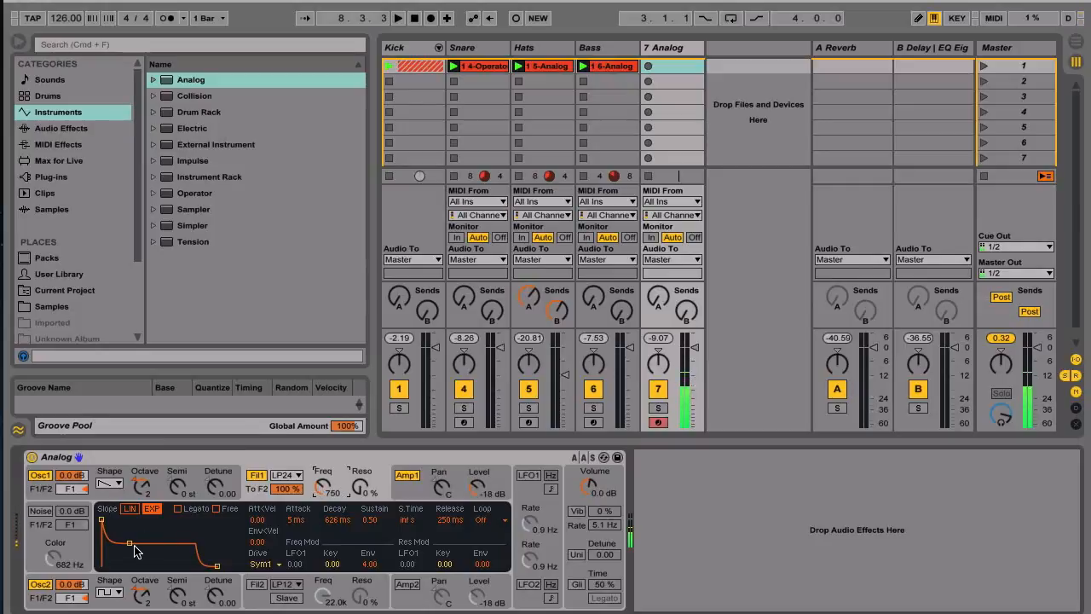
{"action": "left_click_drag", "start_coordinate": [130, 548], "coordinate": [130, 568]}
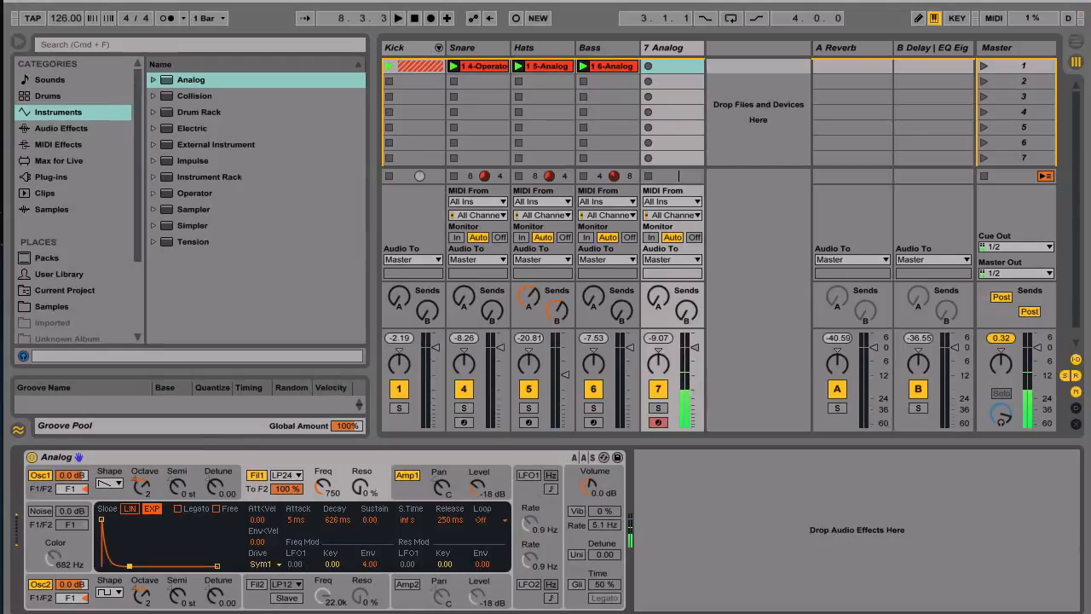
{"action": "left_click_drag", "start_coordinate": [129, 566], "coordinate": [127, 565]}
{"action": "left_click_drag", "start_coordinate": [323, 494], "coordinate": [323, 504]}
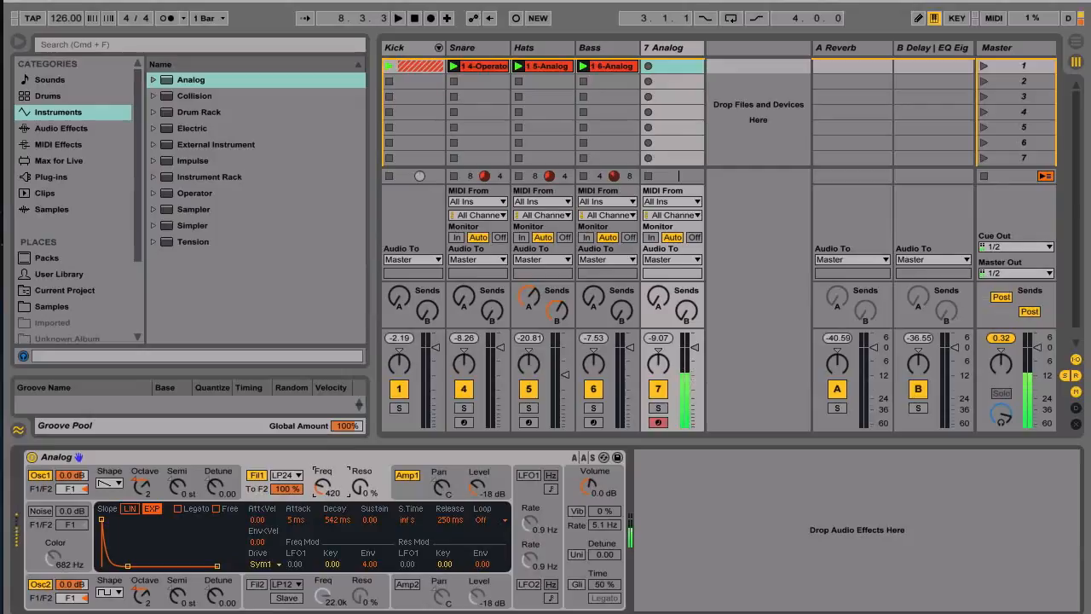
{"action": "left_click_drag", "start_coordinate": [322, 486], "coordinate": [323, 487]}
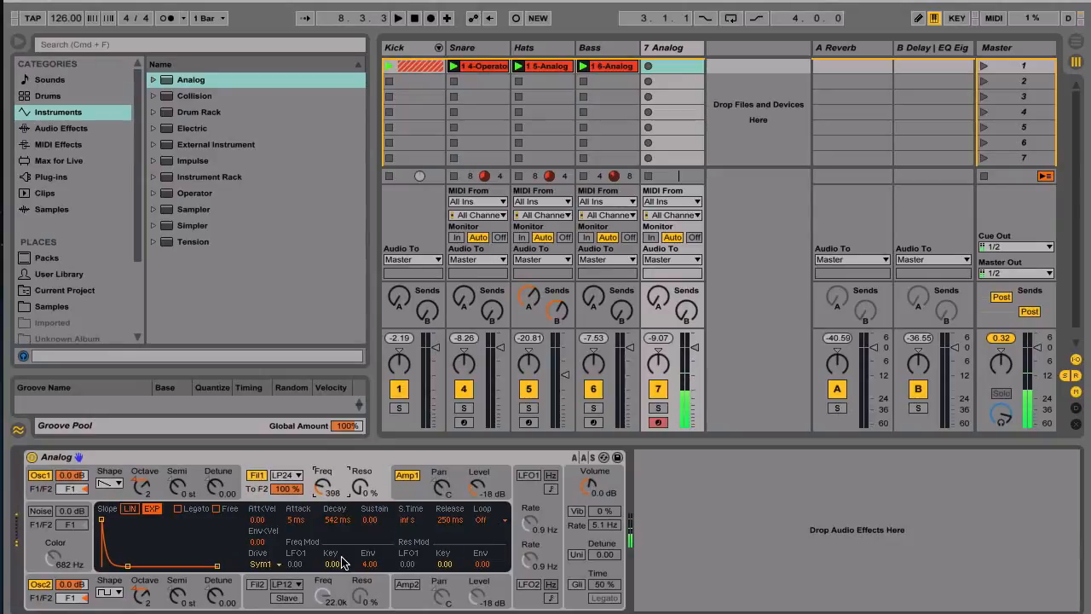
{"action": "left_click_drag", "start_coordinate": [361, 487], "coordinate": [362, 472]}
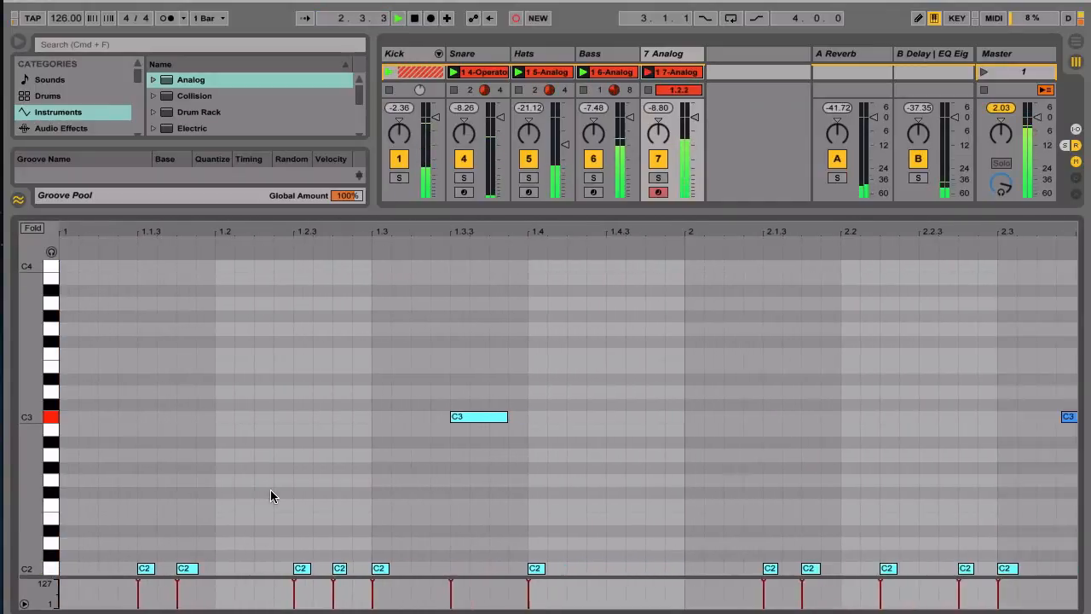
Stop recording the clip on track 7, play it back, and show its C2 notes.
{"action": "key", "text": "space"}
{"action": "key", "text": "space"}
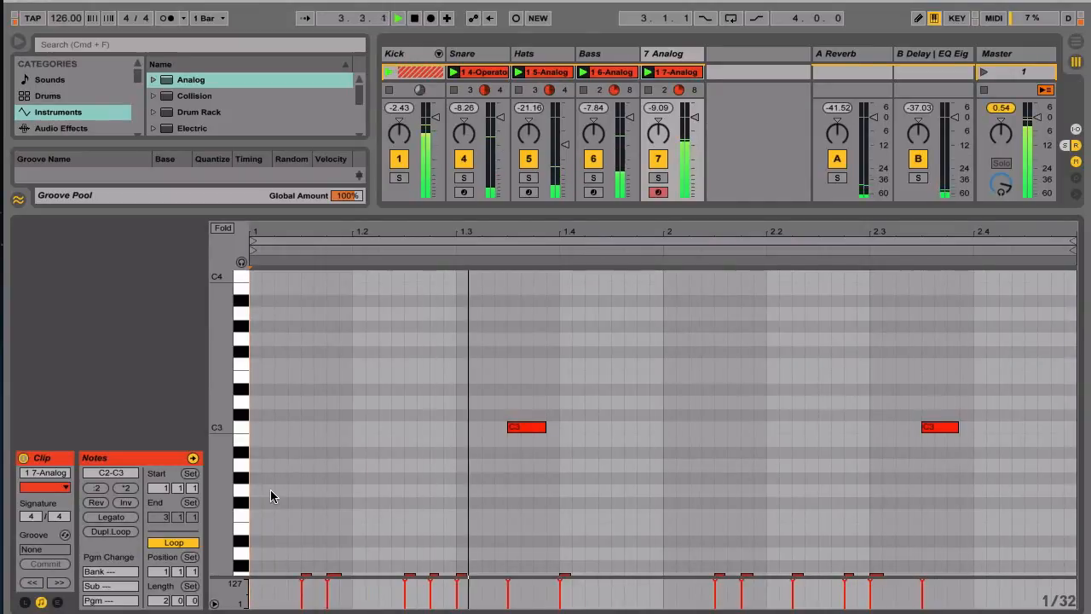
{"action": "scroll", "coordinate": [503, 521], "scroll_direction": "down", "scroll_amount": 5}
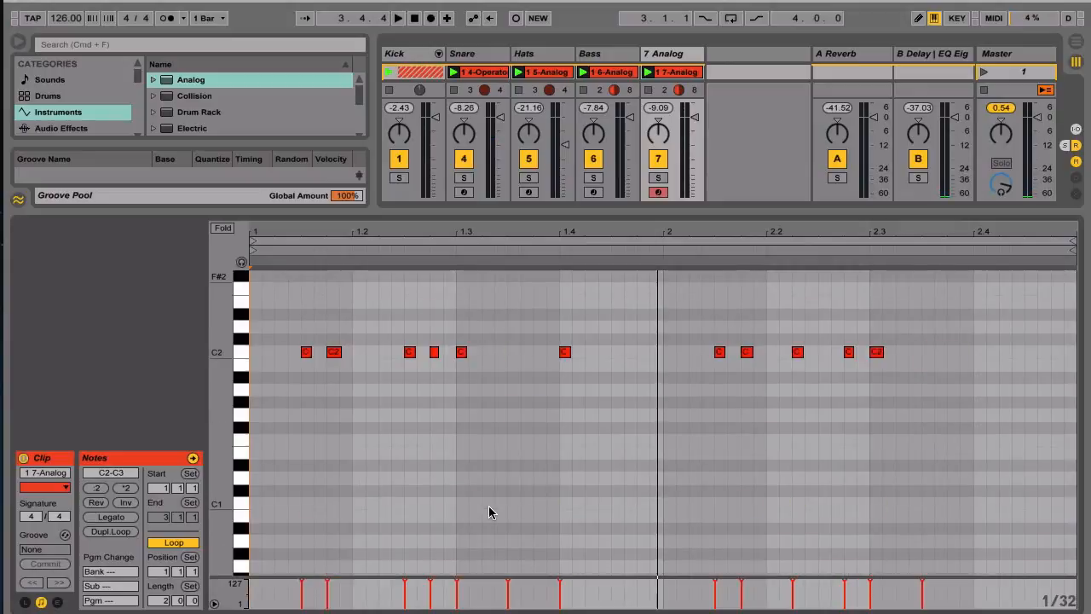
Copy the C2 note at 1.4 to beat 2.4 in the track 7 clip.
{"action": "left_click", "coordinate": [565, 353]}
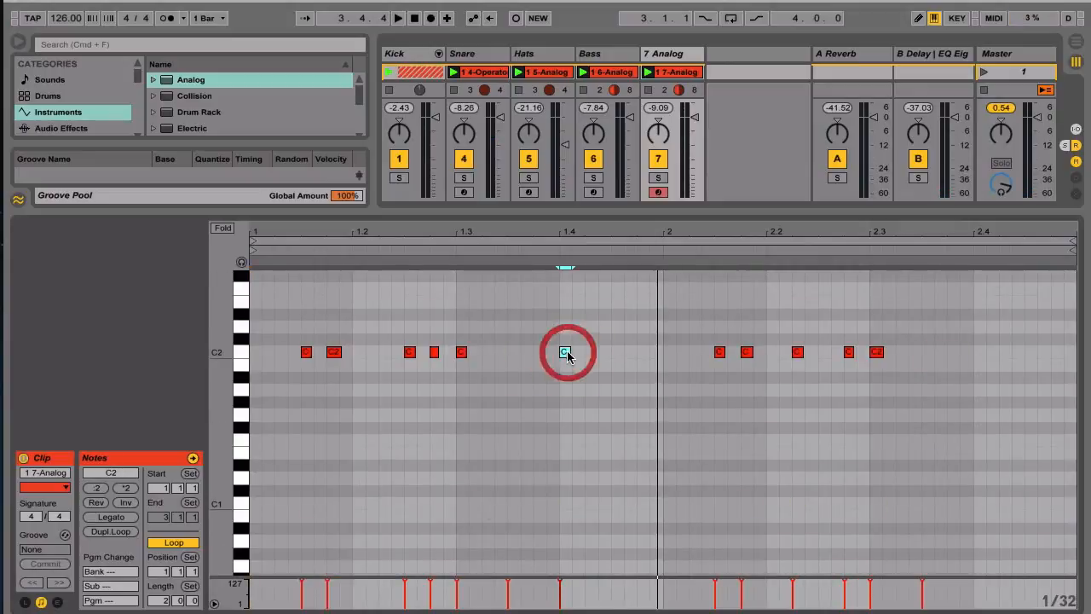
{"action": "left_click", "coordinate": [927, 364]}
{"action": "left_click_drag", "start_coordinate": [934, 364], "coordinate": [979, 353]}
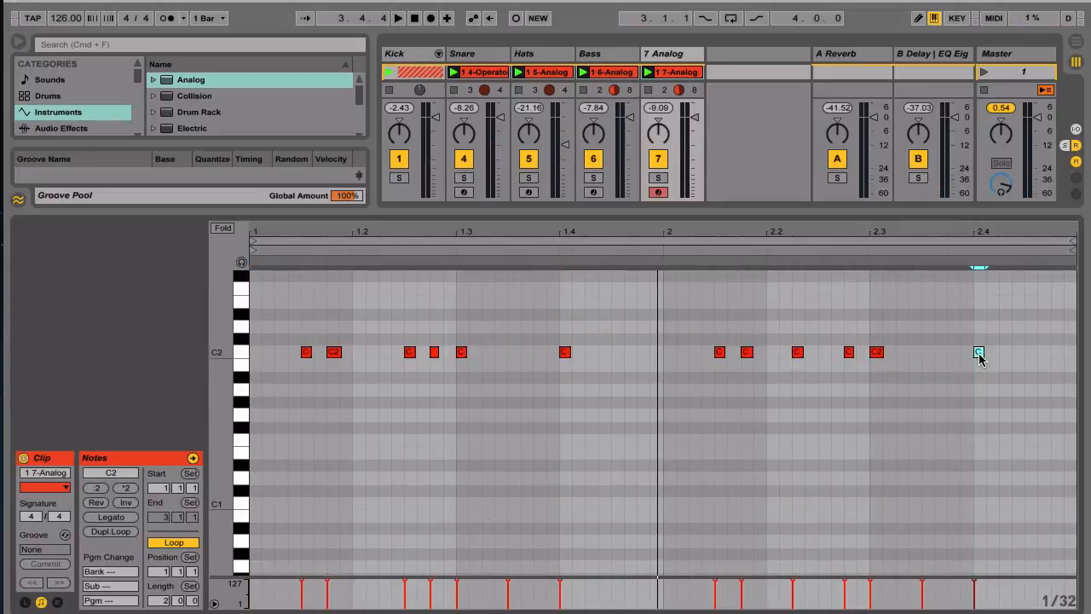
{"action": "scroll", "coordinate": [789, 464], "scroll_direction": "up", "scroll_amount": 5}
{"action": "scroll", "coordinate": [788, 465], "scroll_direction": "down", "scroll_amount": 5}
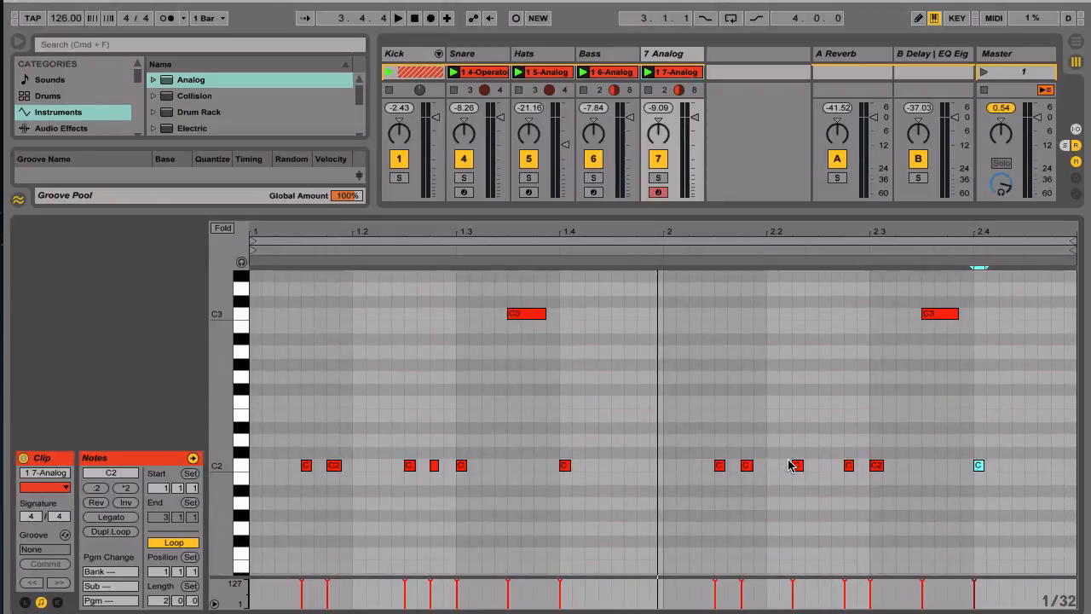
Move the track 7 clip's start to 2.1.1, crop the clip to that one bar, and play it back.
{"action": "left_click_drag", "start_coordinate": [253, 238], "coordinate": [658, 268]}
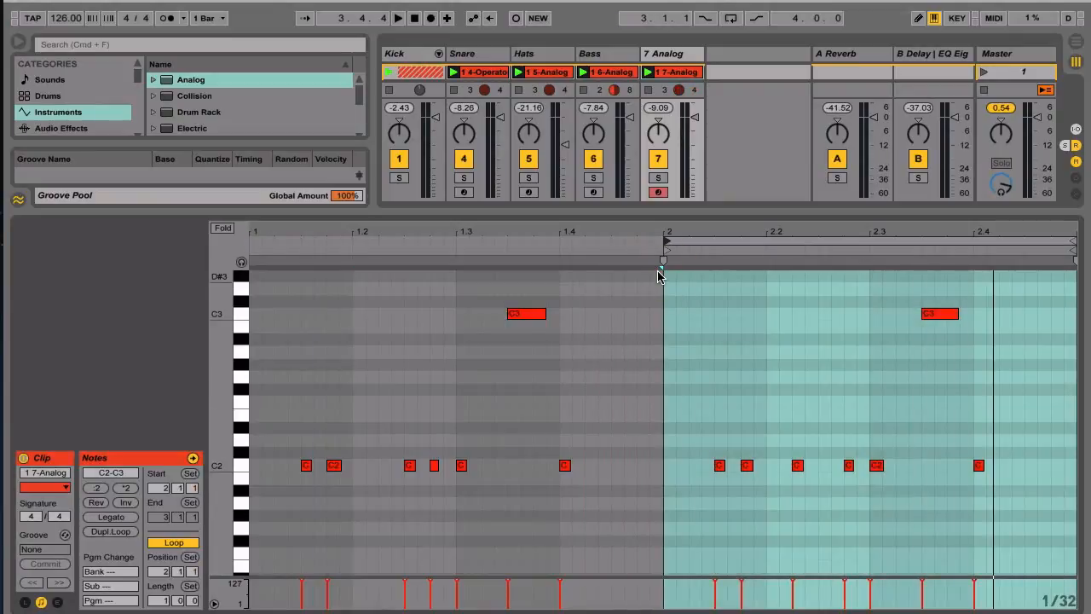
{"action": "right_click", "coordinate": [773, 344]}
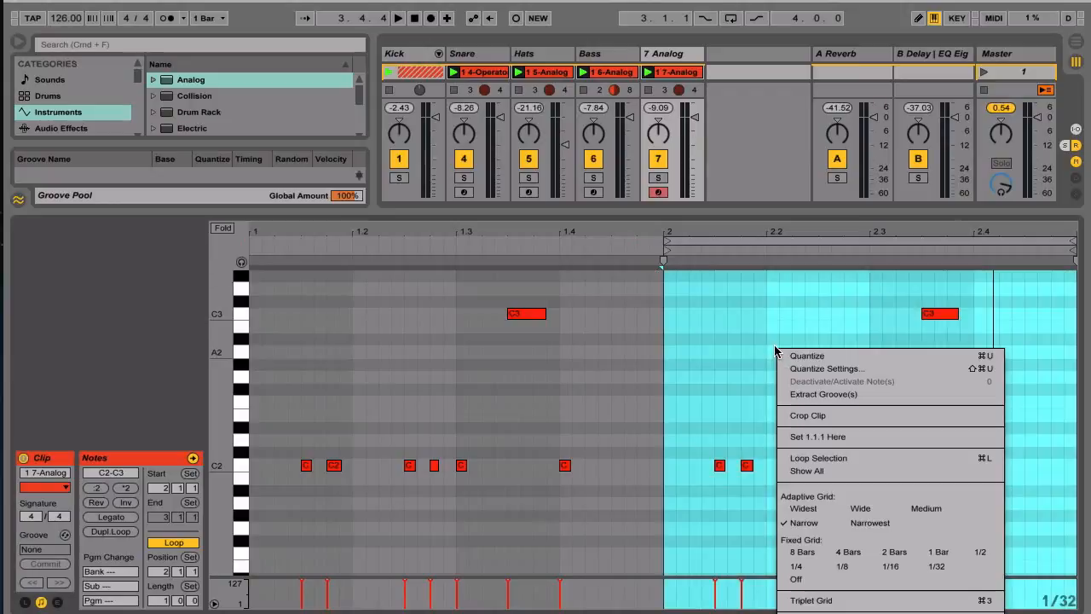
{"action": "left_click", "coordinate": [807, 416]}
{"action": "key", "text": "space"}
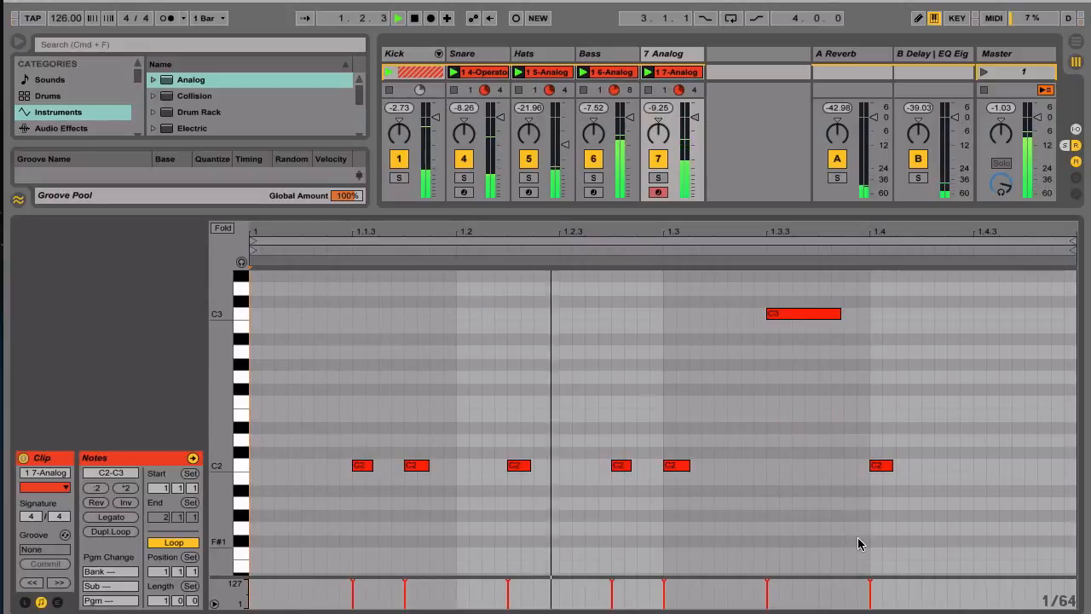
Raise track 7's sends to the reverb and delay returns and lower the track's volume in the mixer.
{"action": "left_click", "coordinate": [1076, 610]}
{"action": "left_click_drag", "start_coordinate": [695, 524], "coordinate": [695, 538]}
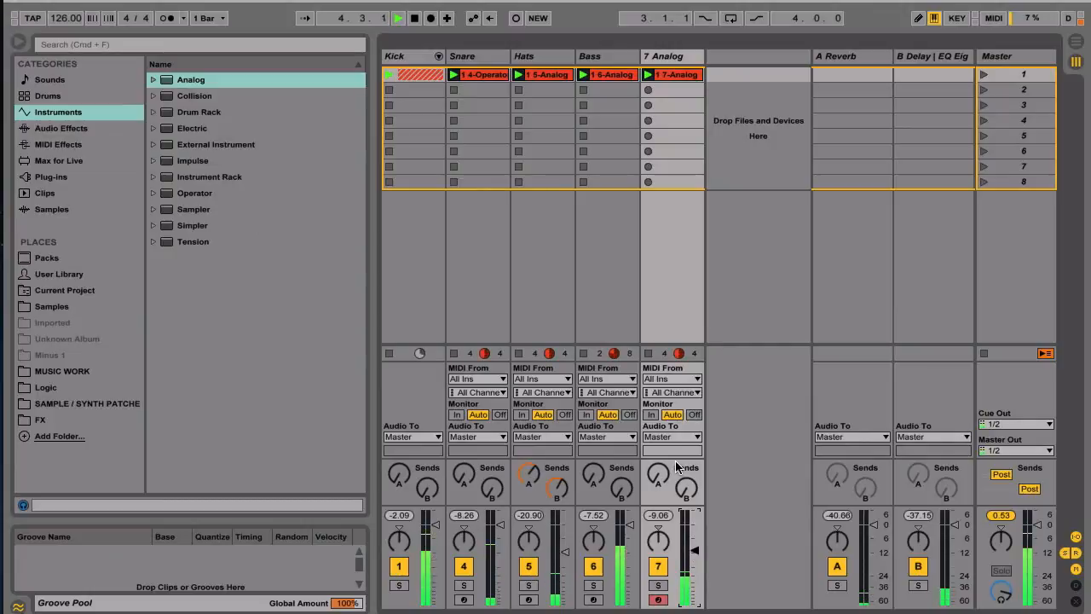
{"action": "left_click", "coordinate": [685, 488]}
{"action": "left_click_drag", "start_coordinate": [685, 487], "coordinate": [685, 460]}
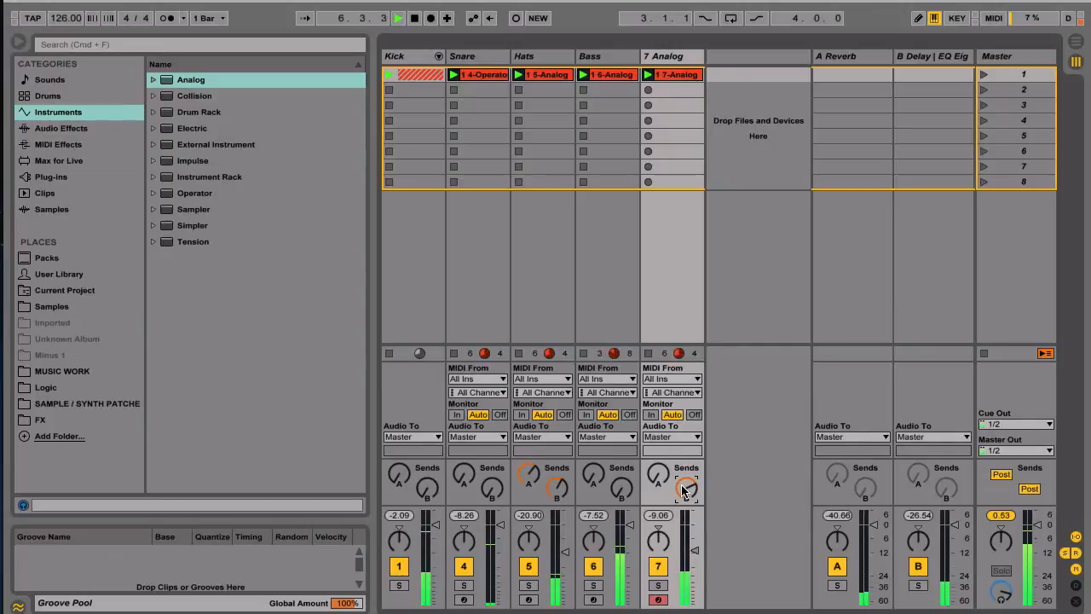
{"action": "left_click", "coordinate": [658, 474]}
{"action": "left_click_drag", "start_coordinate": [658, 474], "coordinate": [658, 443]}
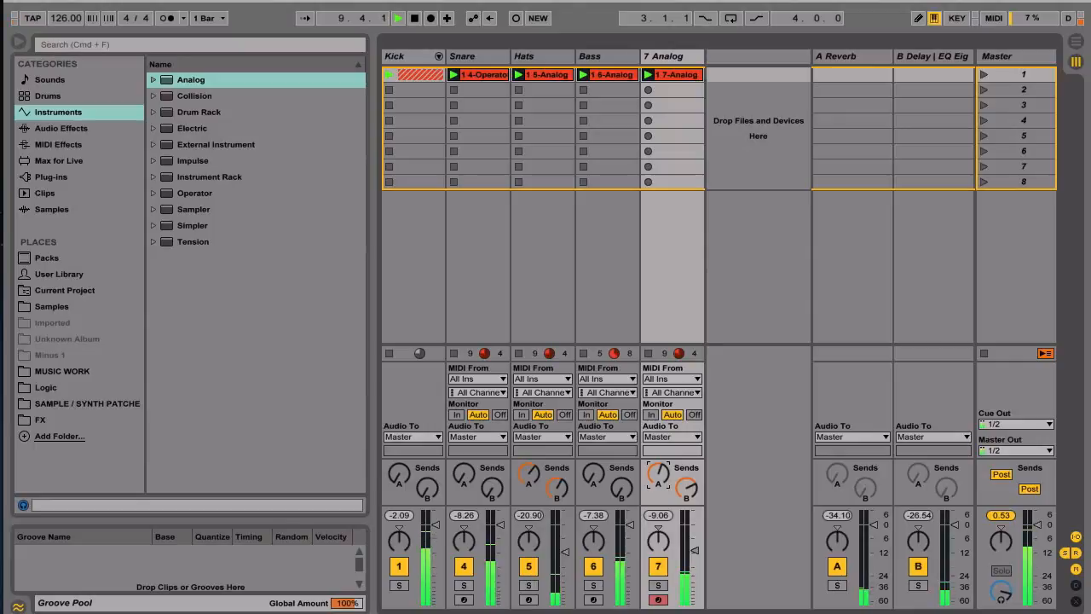
{"action": "left_click_drag", "start_coordinate": [694, 552], "coordinate": [693, 563]}
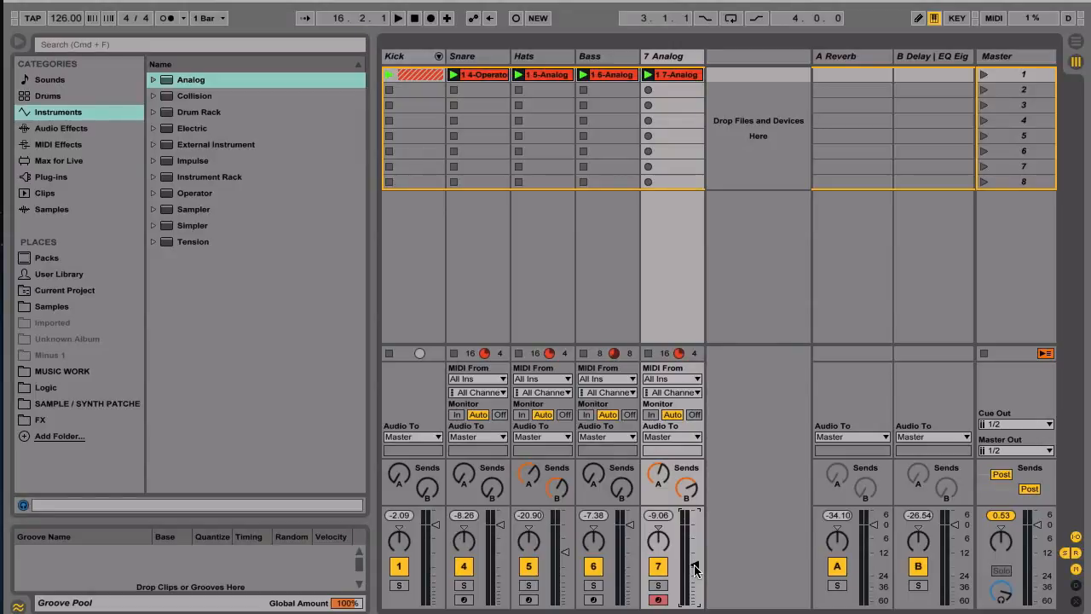
Insert a new MIDI track after track 7 and rename track 7 to "bleepy".
{"action": "key", "text": "super+shift+t"}
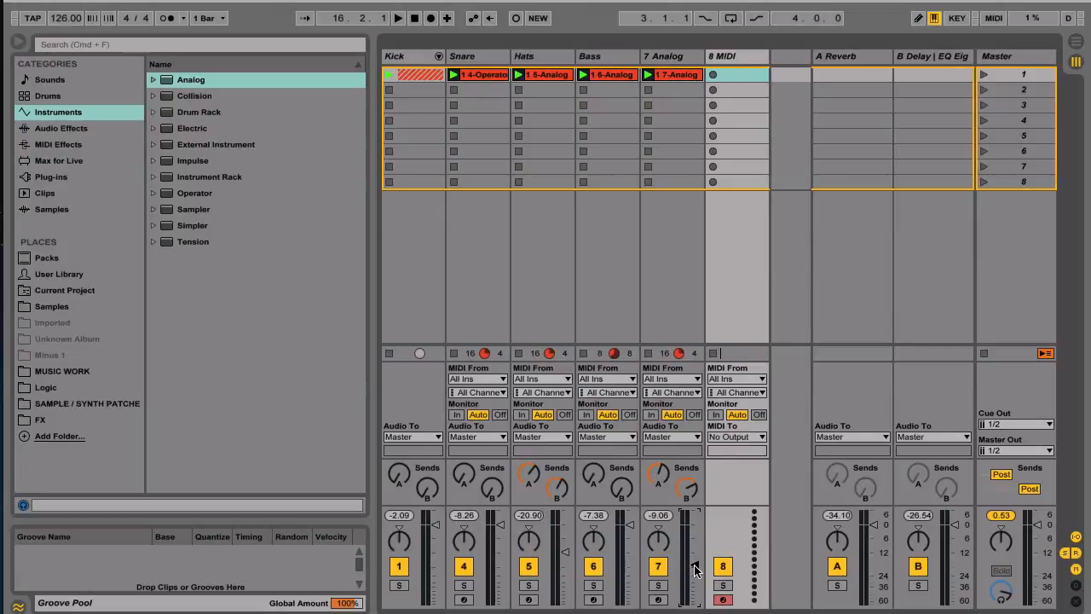
{"action": "left_click", "coordinate": [665, 53]}
{"action": "key", "text": "super+r"}
{"action": "type", "text": "bleepy"}
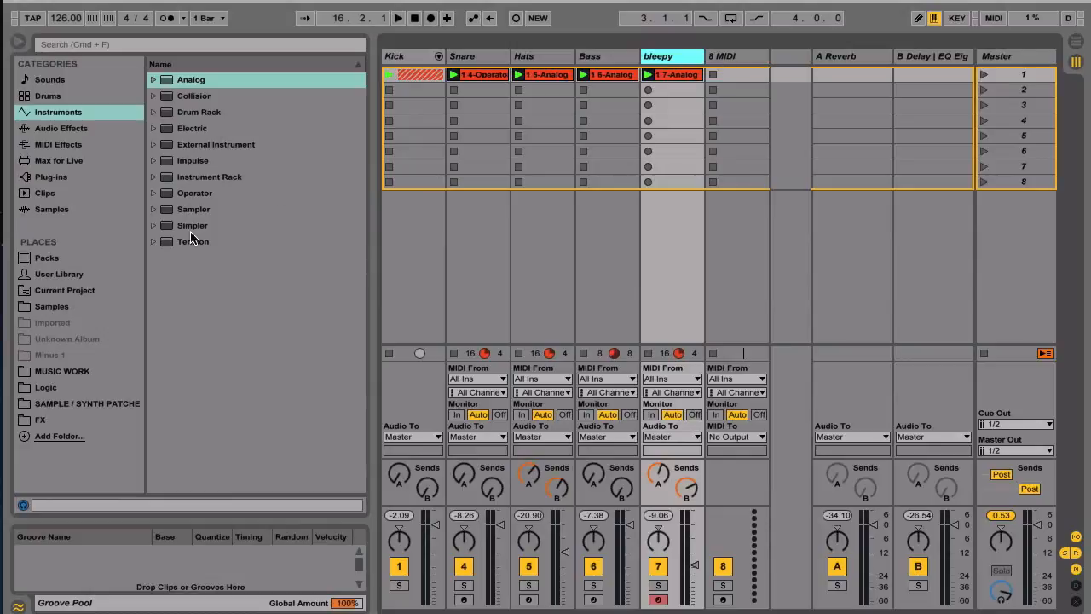
Load an Analog instrument onto the new MIDI track 8 and play a test note.
{"action": "left_click", "coordinate": [734, 74]}
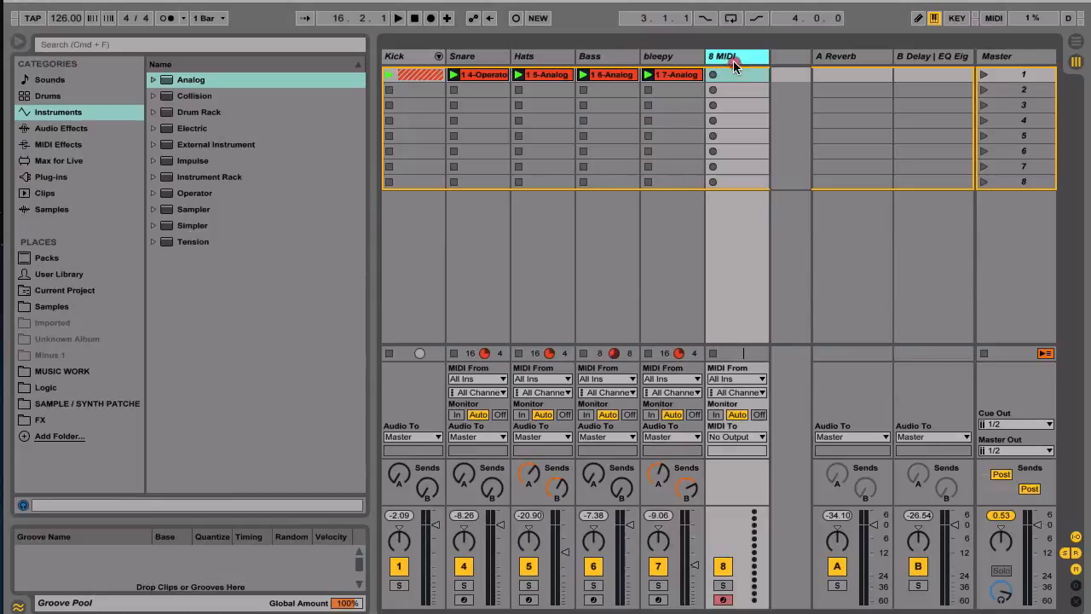
{"action": "double_click", "coordinate": [185, 81]}
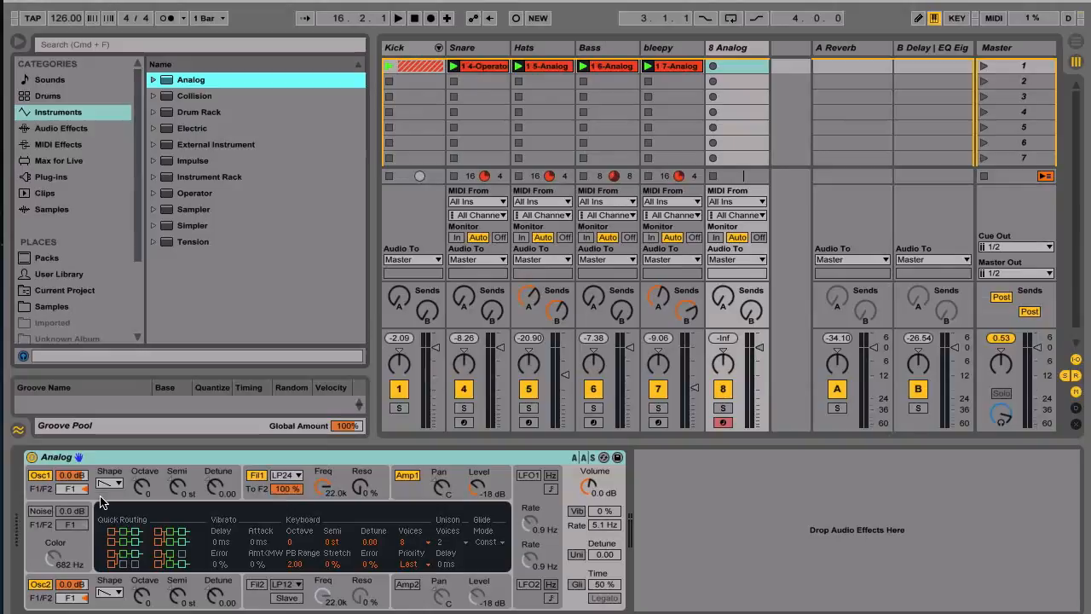
{"action": "key", "text": "a"}
Detune the oscillators of track 8's Analog against each other, Osc1 to 0.09 and Osc2 to -0.09.
{"action": "left_click", "coordinate": [210, 497]}
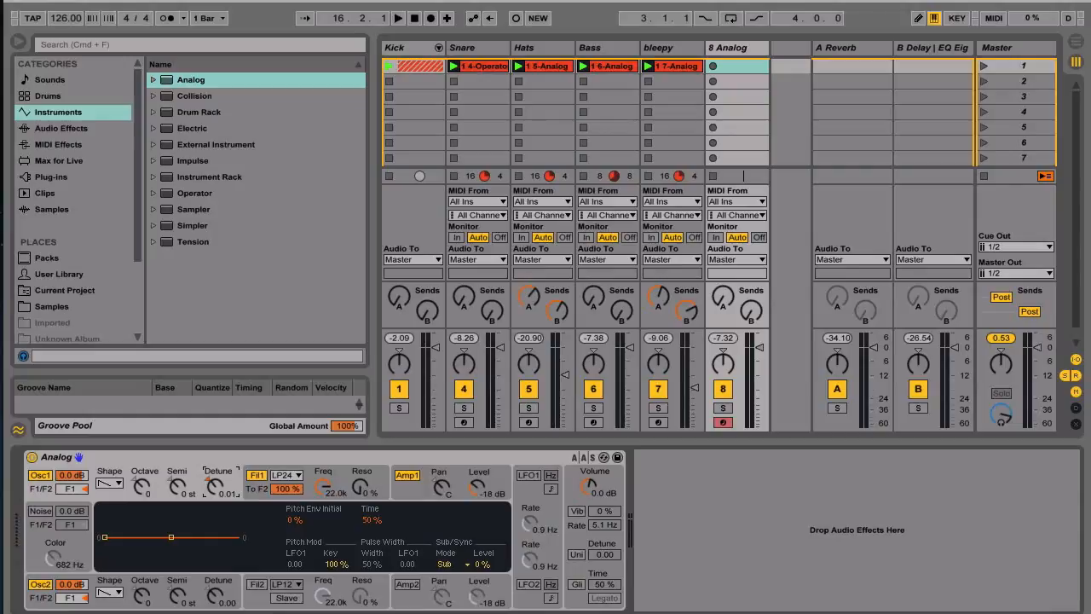
{"action": "left_click_drag", "start_coordinate": [213, 490], "coordinate": [215, 418]}
{"action": "left_click_drag", "start_coordinate": [215, 487], "coordinate": [215, 409]}
{"action": "left_click_drag", "start_coordinate": [215, 487], "coordinate": [215, 561]}
{"action": "left_click_drag", "start_coordinate": [214, 487], "coordinate": [215, 490]}
{"action": "left_click_drag", "start_coordinate": [215, 487], "coordinate": [215, 494]}
{"action": "left_click", "coordinate": [215, 600]}
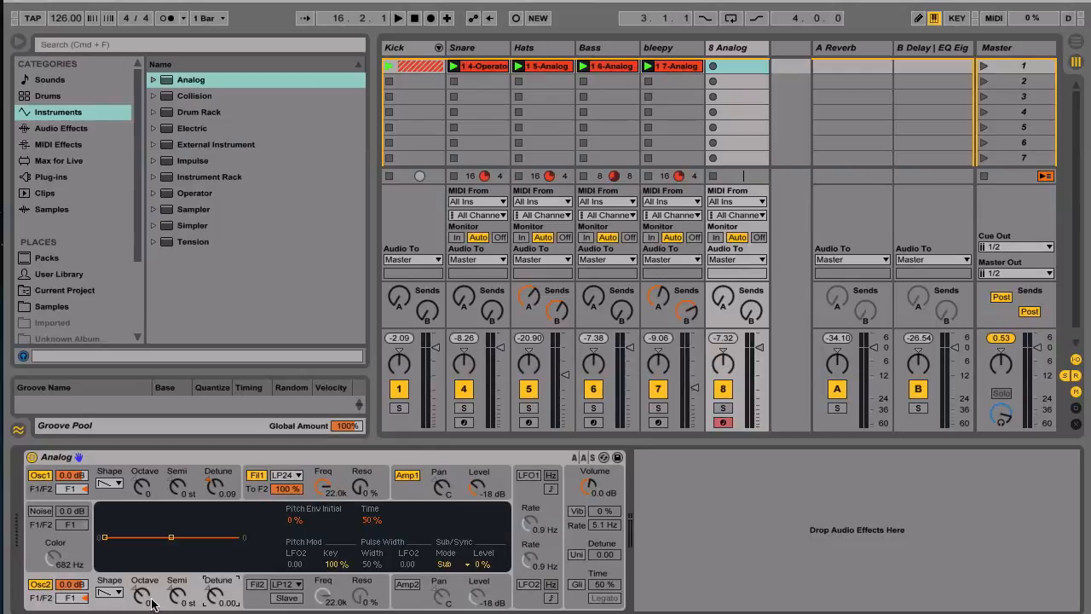
{"action": "left_click_drag", "start_coordinate": [216, 604], "coordinate": [216, 606]}
Enable vibrato at 76 % on track 8's Analog, comparing the sound with it off and on.
{"action": "left_click", "coordinate": [577, 511]}
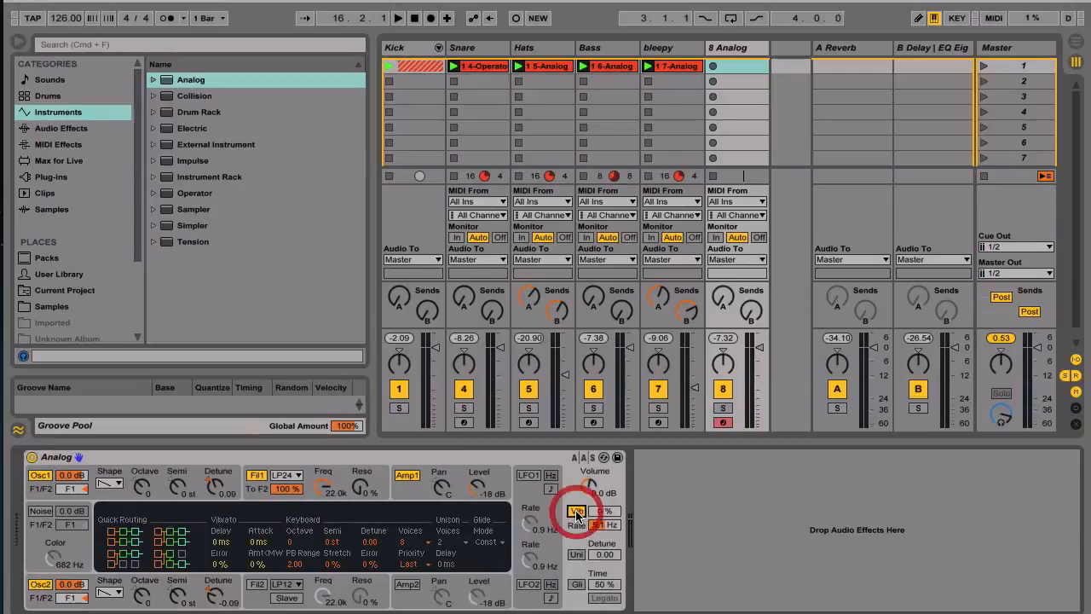
{"action": "left_click_drag", "start_coordinate": [603, 512], "coordinate": [604, 490]}
{"action": "left_click_drag", "start_coordinate": [604, 512], "coordinate": [576, 514]}
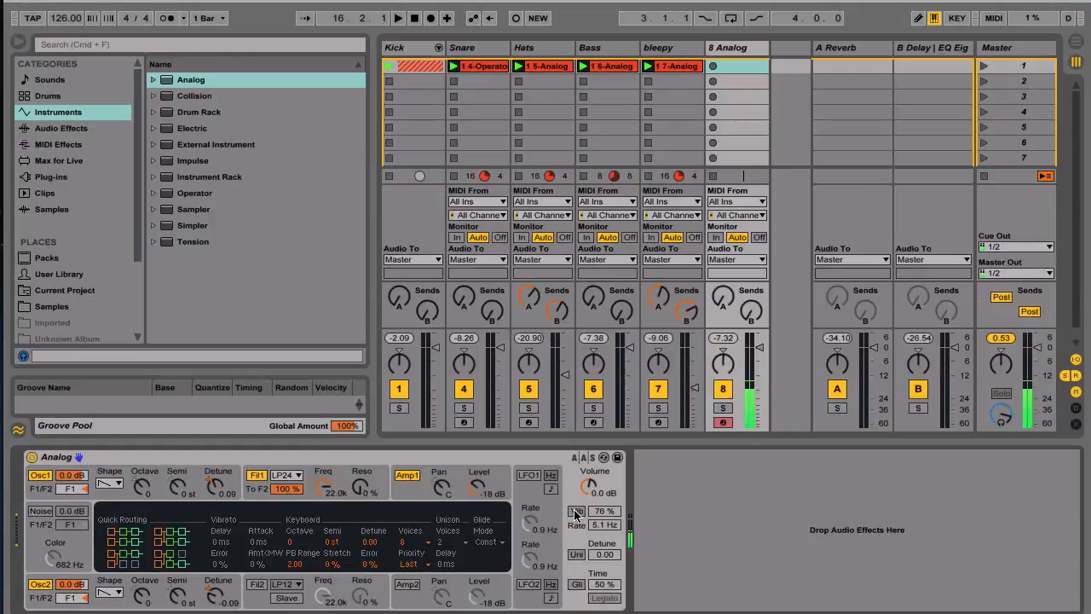
{"action": "left_click", "coordinate": [576, 512]}
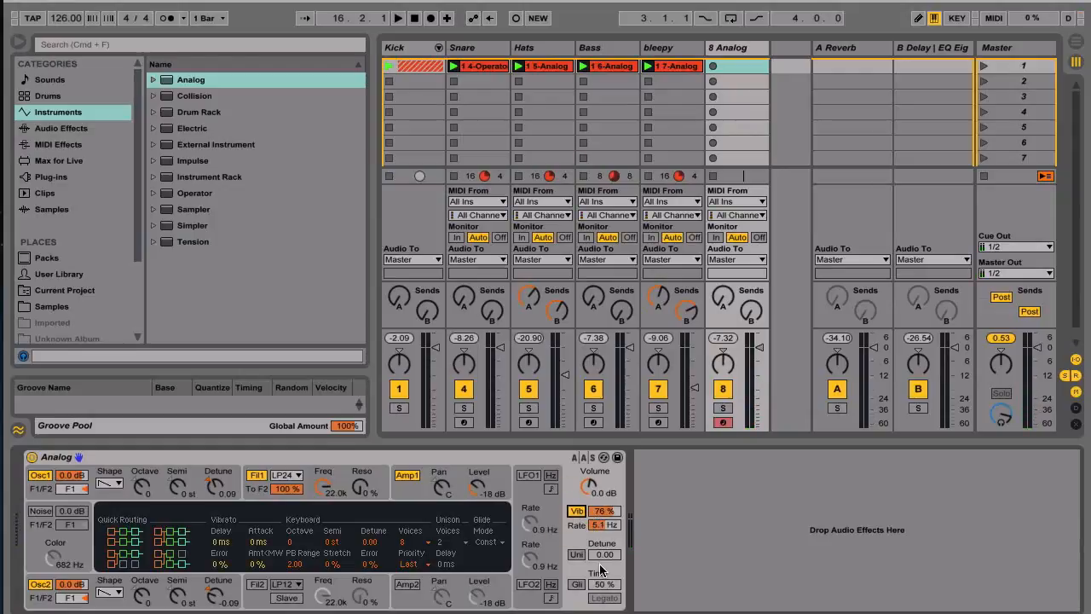
Enable unison with a detune of 39.84 on track 8's Analog, comparing the sound with it off and on.
{"action": "left_click", "coordinate": [575, 555]}
{"action": "mouse_move", "coordinate": [598, 552]}
{"action": "left_mouse_down"}
{"action": "mouse_move", "coordinate": [598, 496]}
{"action": "mouse_move", "coordinate": [602, 558]}
{"action": "left_mouse_up"}
{"action": "left_click", "coordinate": [580, 555]}
{"action": "left_click", "coordinate": [580, 555]}
Shape the Amp1 envelope with attack 1.29 s, decay 1.49 s, sustain 1.00 and release 1.11 s.
{"action": "left_click", "coordinate": [408, 483]}
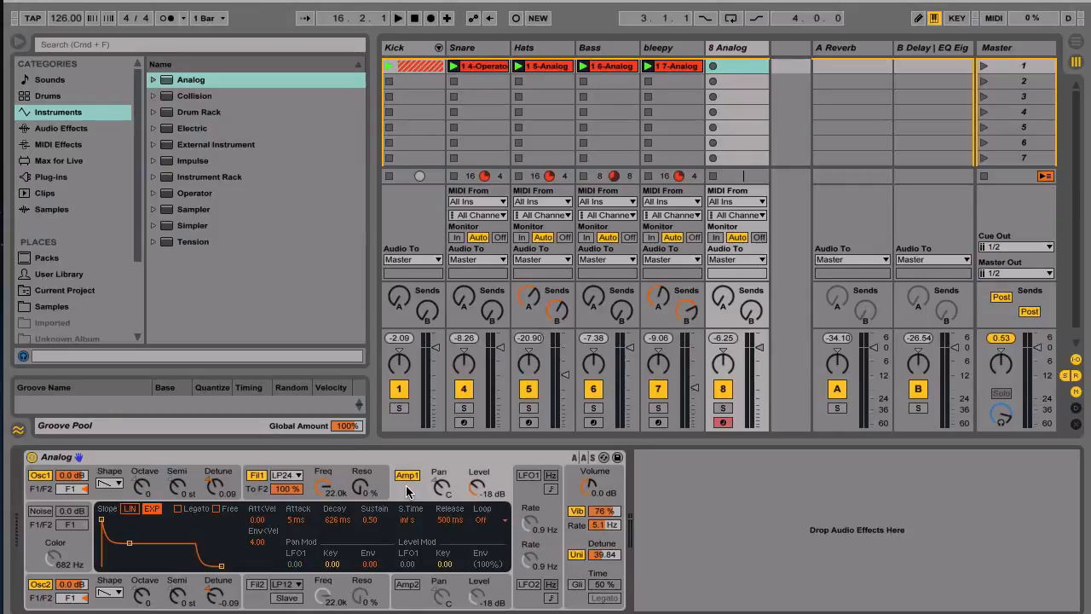
{"action": "left_click", "coordinate": [127, 510]}
{"action": "left_click_drag", "start_coordinate": [295, 519], "coordinate": [295, 447]}
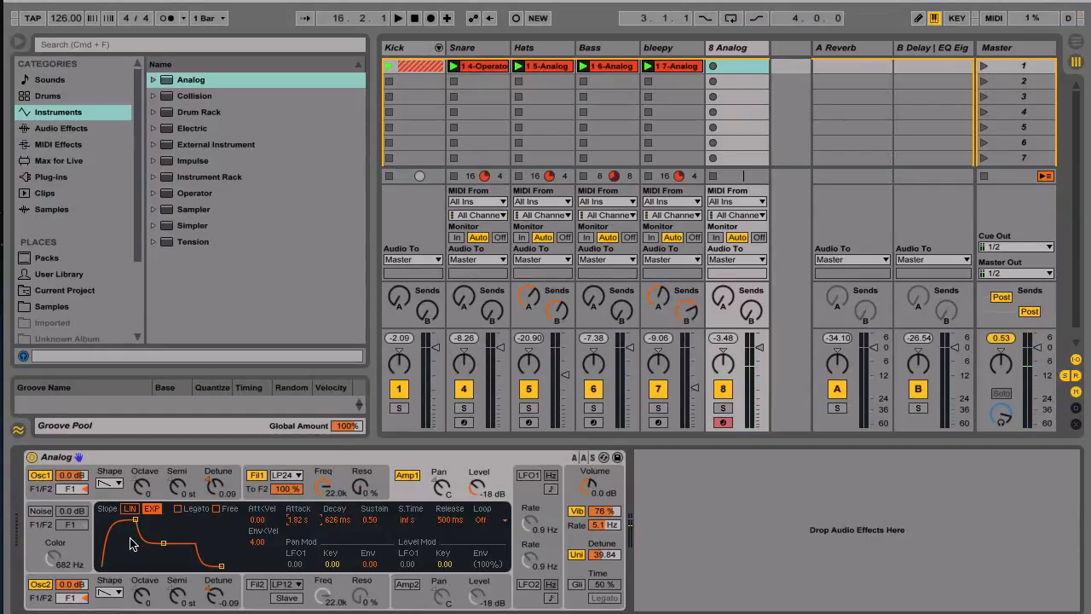
{"action": "left_click_drag", "start_coordinate": [138, 522], "coordinate": [135, 521]}
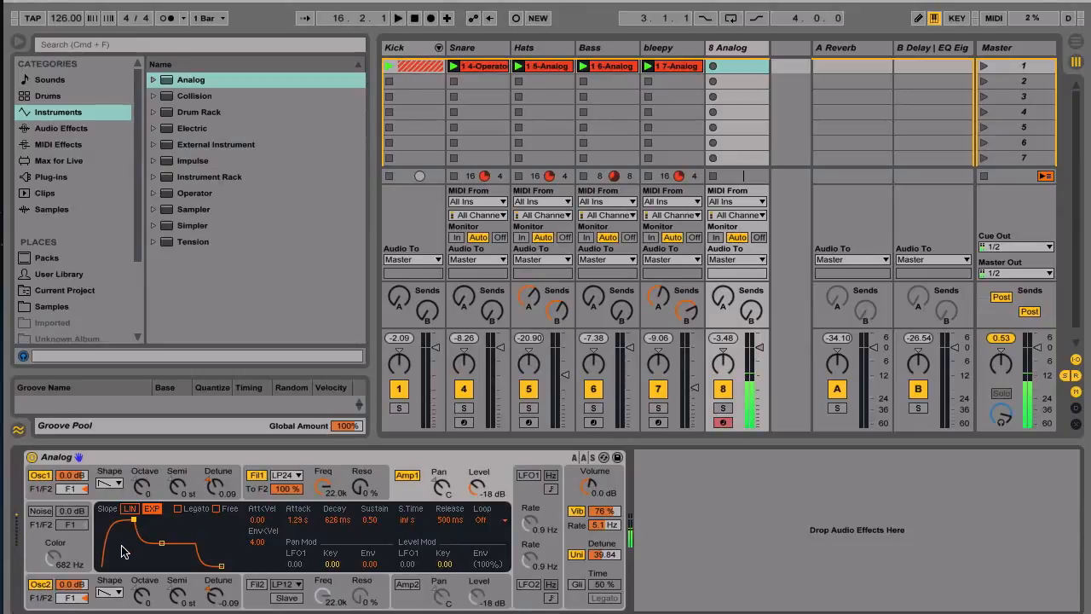
{"action": "left_click_drag", "start_coordinate": [162, 548], "coordinate": [168, 521]}
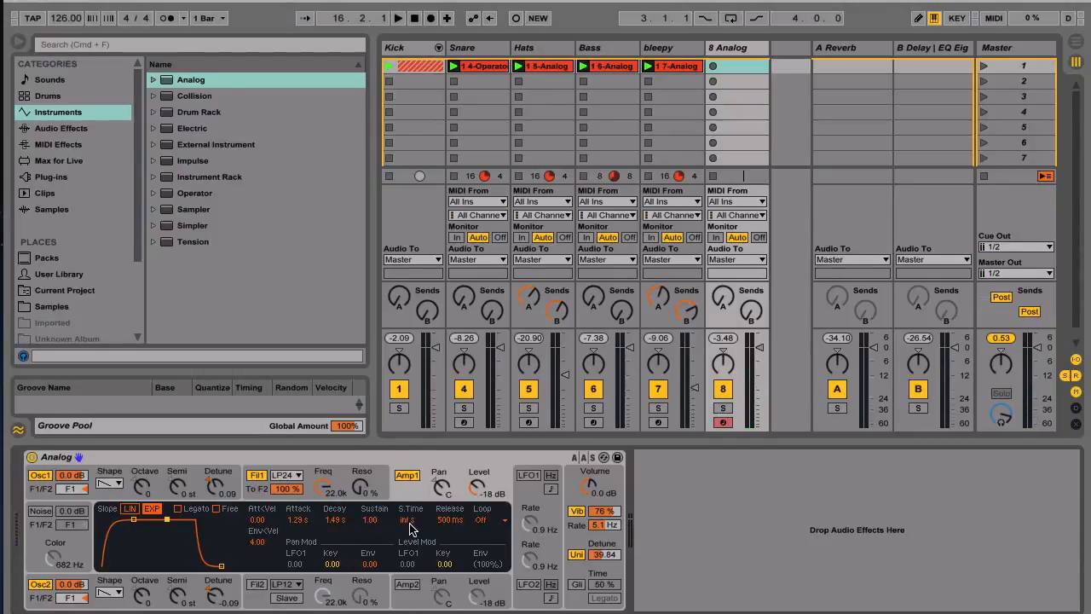
{"action": "left_click_drag", "start_coordinate": [439, 523], "coordinate": [439, 517]}
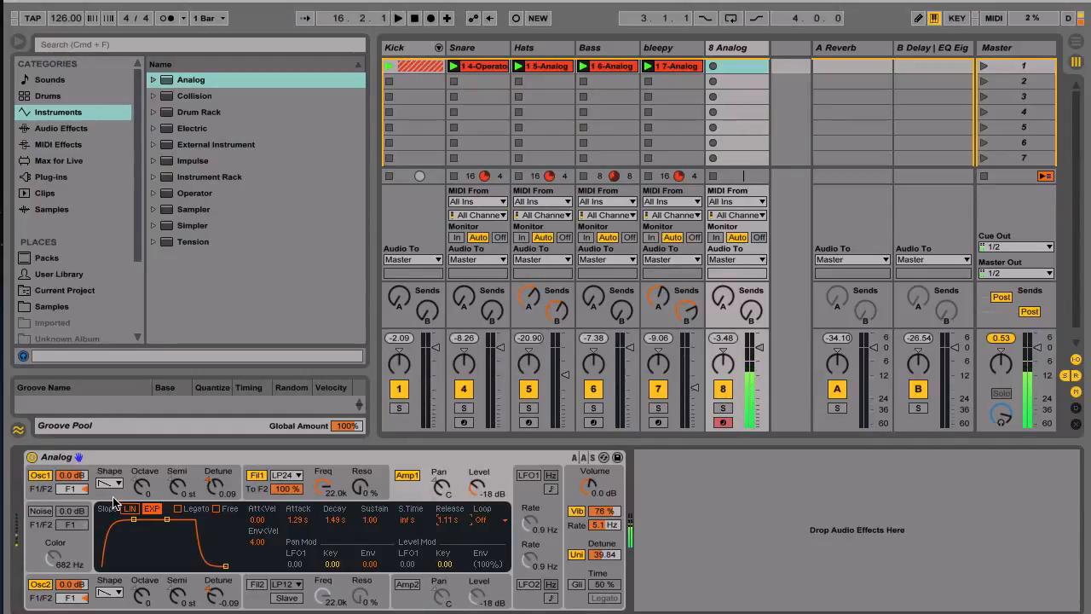
Lower the Fil1 cutoff frequency of track 8's Analog to 101 Hz.
{"action": "left_click", "coordinate": [311, 475]}
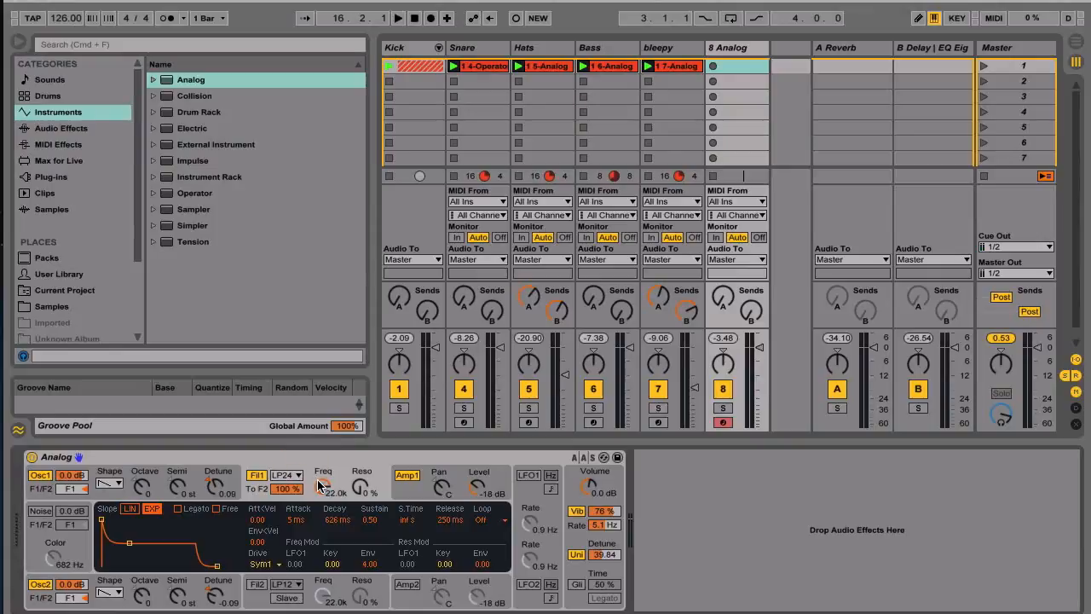
{"action": "left_click_drag", "start_coordinate": [322, 485], "coordinate": [323, 567]}
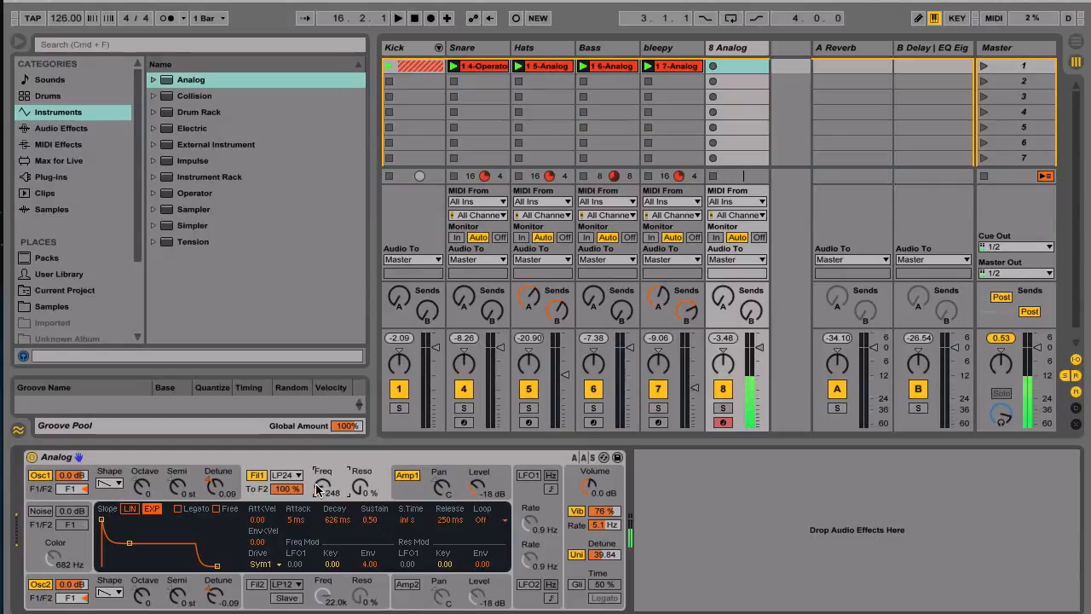
{"action": "left_click_drag", "start_coordinate": [322, 487], "coordinate": [322, 500]}
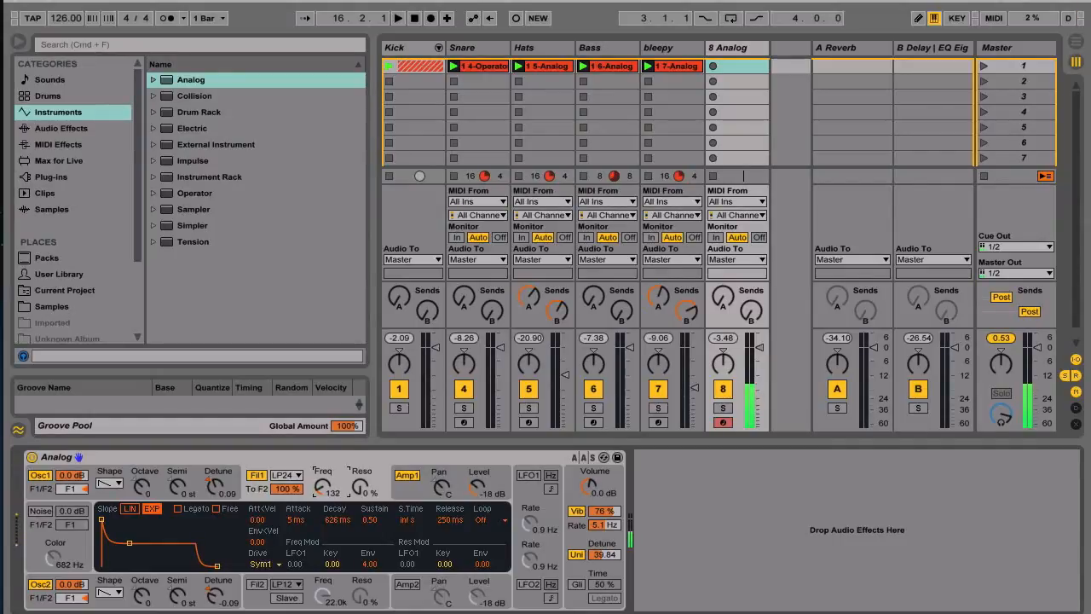
{"action": "left_click_drag", "start_coordinate": [322, 500], "coordinate": [322, 503]}
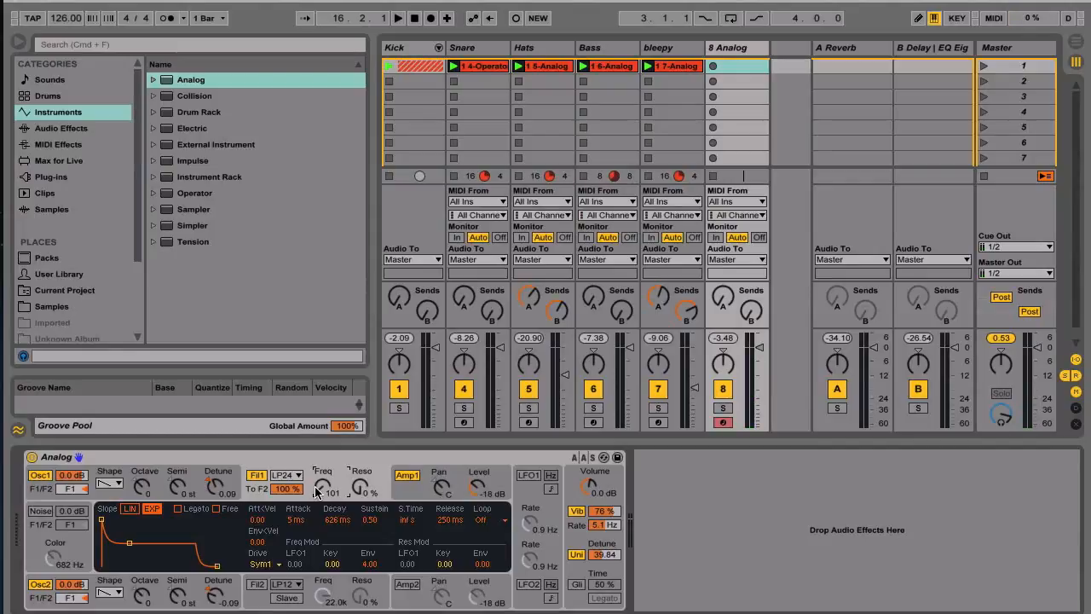
Add a Chorus effect after the Analog on track 8 and load its Chorus.adv preset.
{"action": "left_click", "coordinate": [63, 131]}
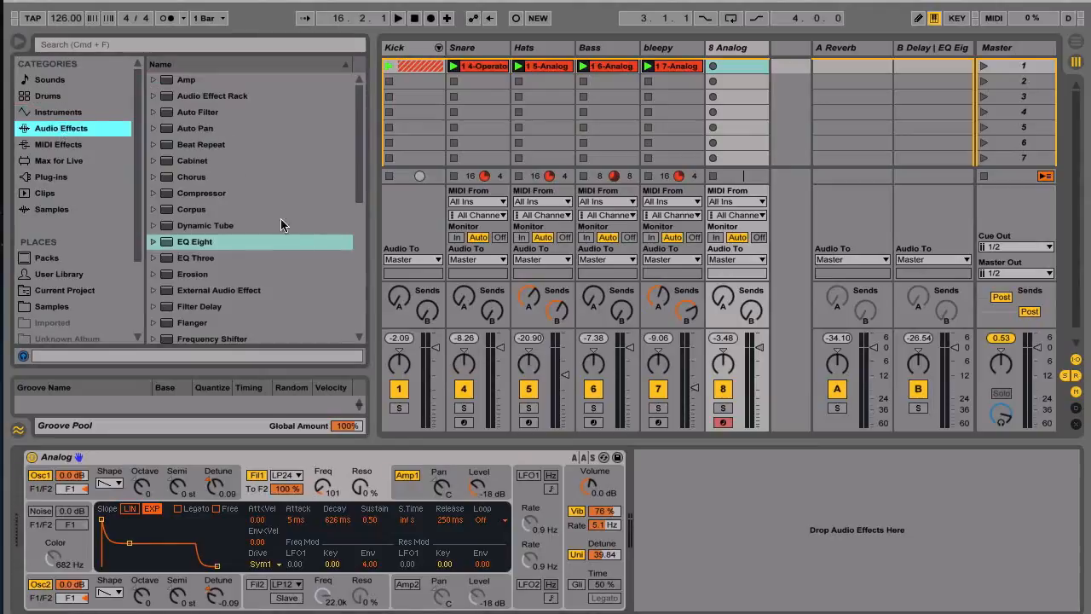
{"action": "scroll", "coordinate": [310, 228], "scroll_direction": "down", "scroll_amount": 5}
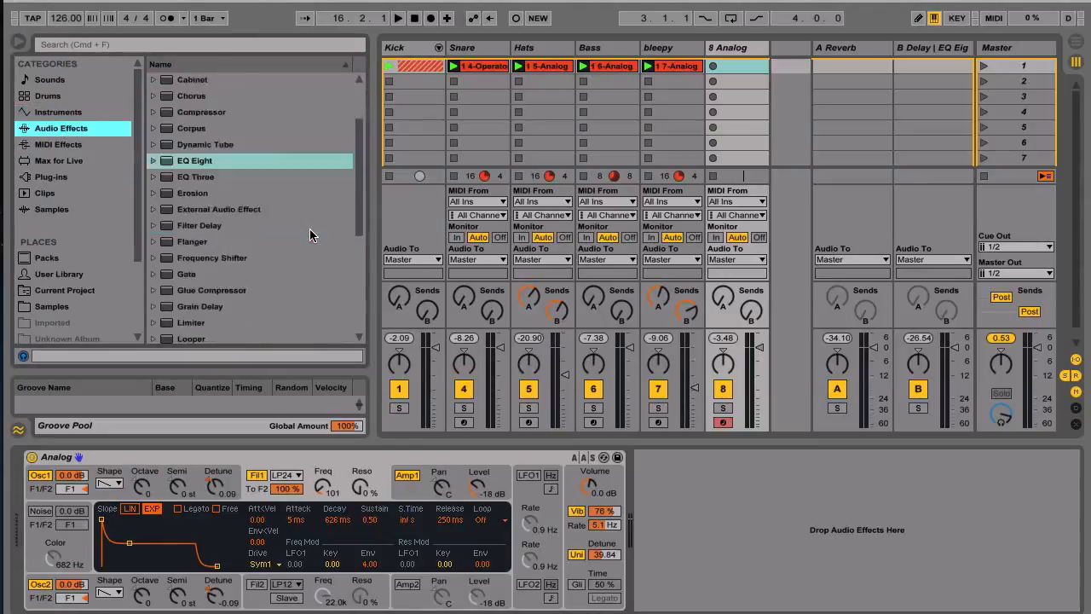
{"action": "scroll", "coordinate": [309, 228], "scroll_direction": "up", "scroll_amount": 5}
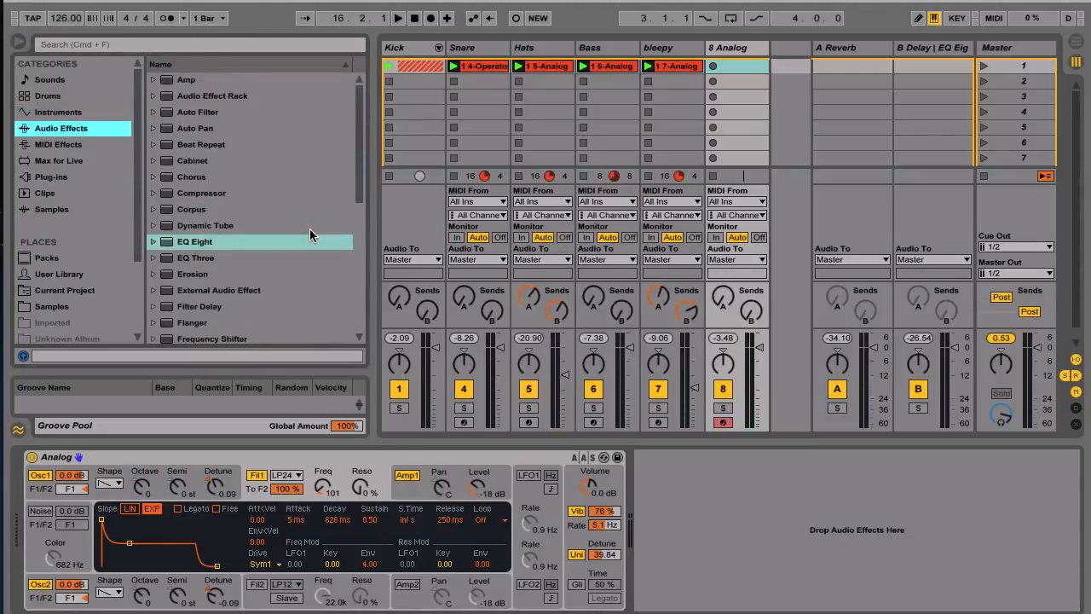
{"action": "left_click_drag", "start_coordinate": [184, 176], "coordinate": [757, 514]}
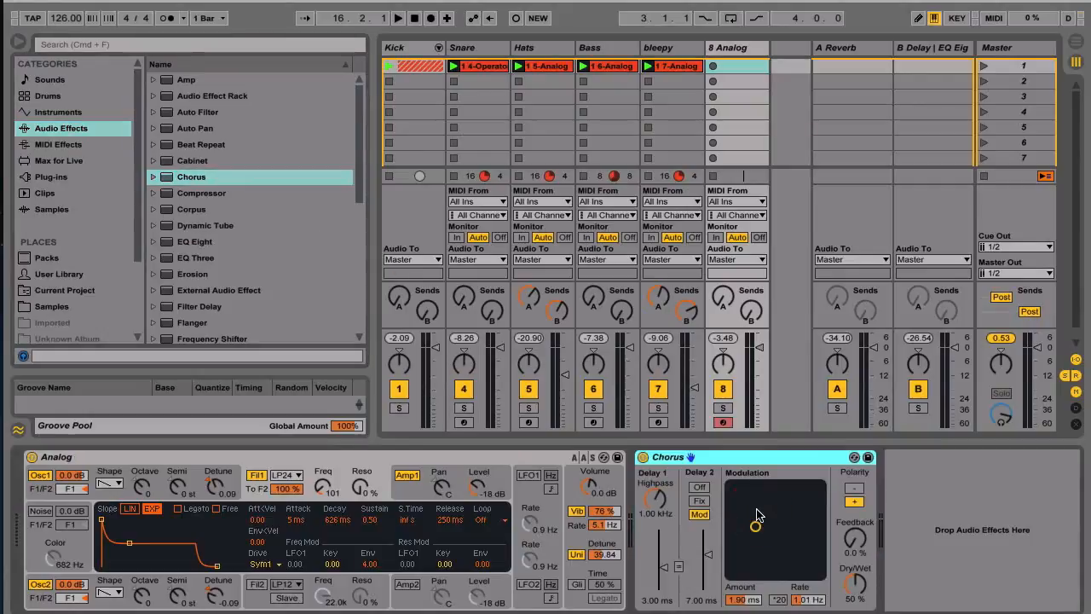
{"action": "left_click", "coordinate": [854, 458]}
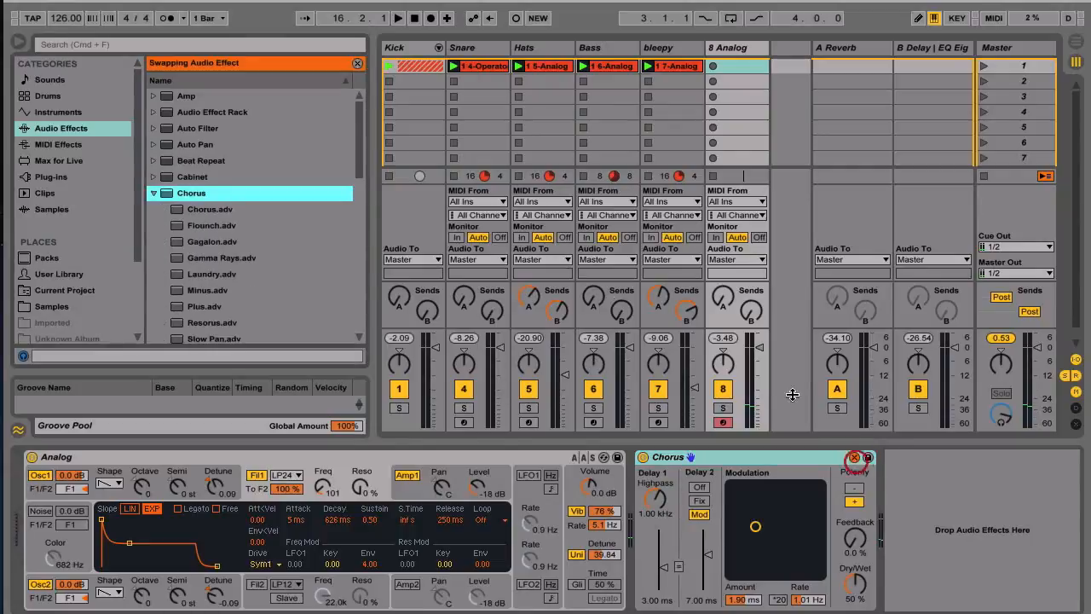
{"action": "left_click", "coordinate": [201, 211]}
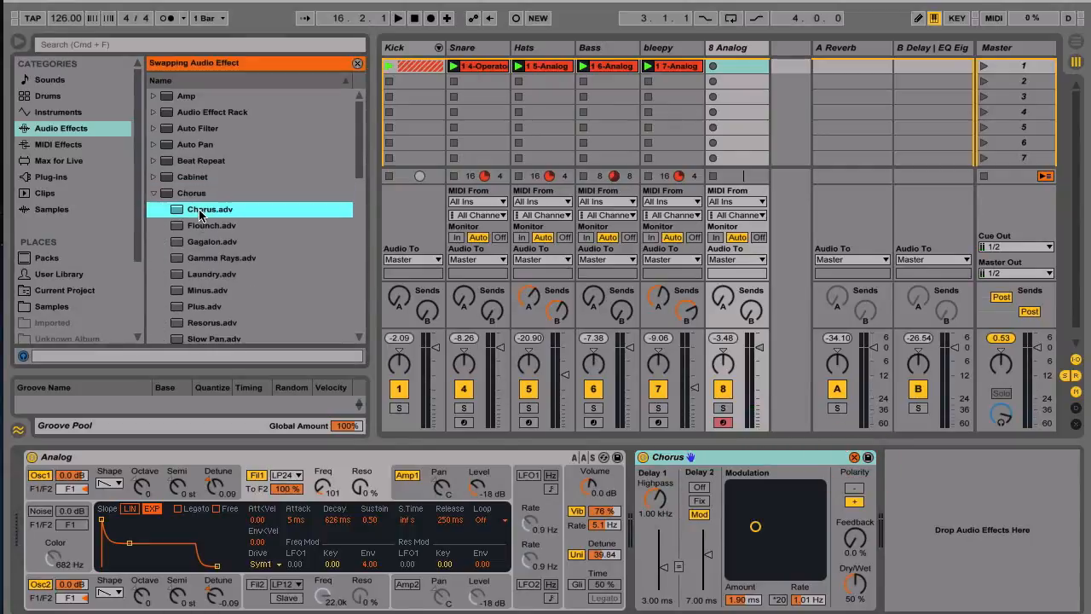
{"action": "double_click", "coordinate": [201, 211]}
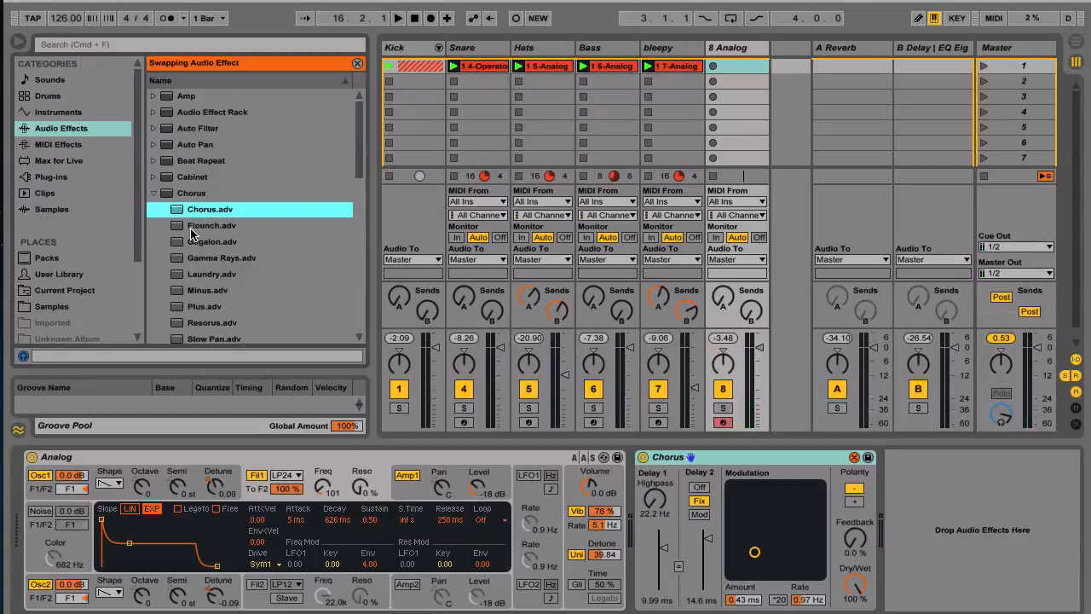
Add a Reverb after the Chorus on track 8, set its decay time to 5.21 s and enable its low cut.
{"action": "scroll", "coordinate": [189, 236], "scroll_direction": "down", "scroll_amount": 10}
{"action": "left_click_drag", "start_coordinate": [189, 221], "coordinate": [905, 501]}
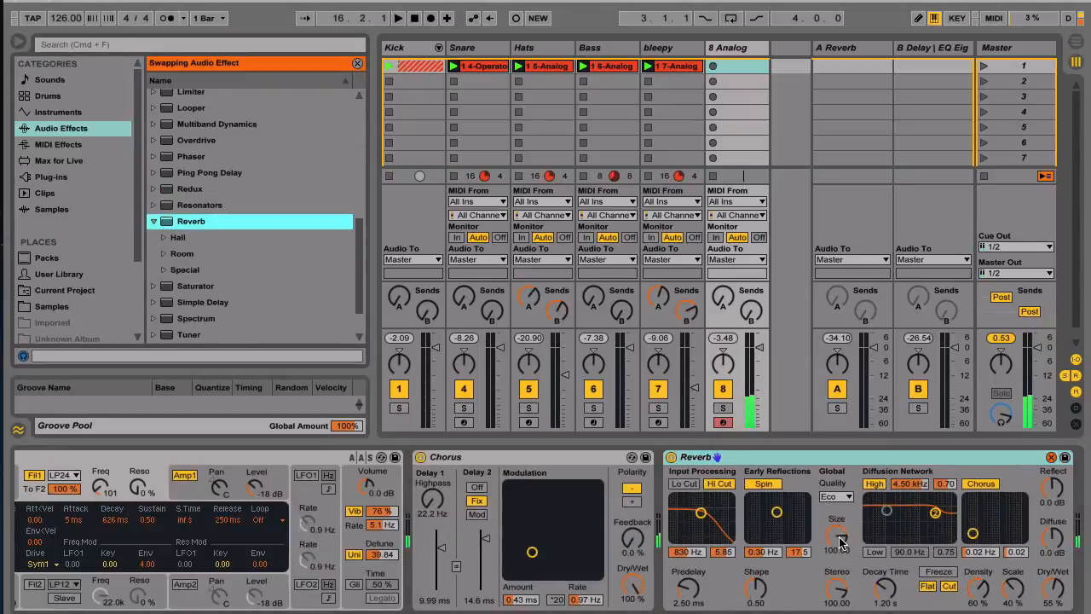
{"action": "mouse_move", "coordinate": [884, 590]}
{"action": "left_mouse_down"}
{"action": "mouse_move", "coordinate": [884, 563]}
{"action": "mouse_move", "coordinate": [885, 590]}
{"action": "left_mouse_up"}
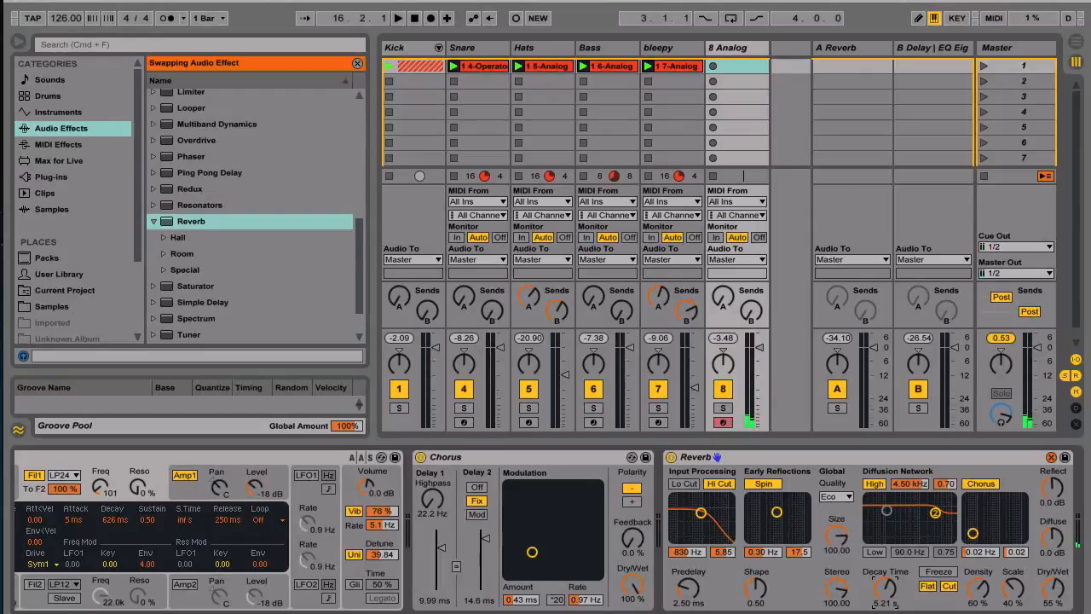
{"action": "left_click", "coordinate": [685, 484]}
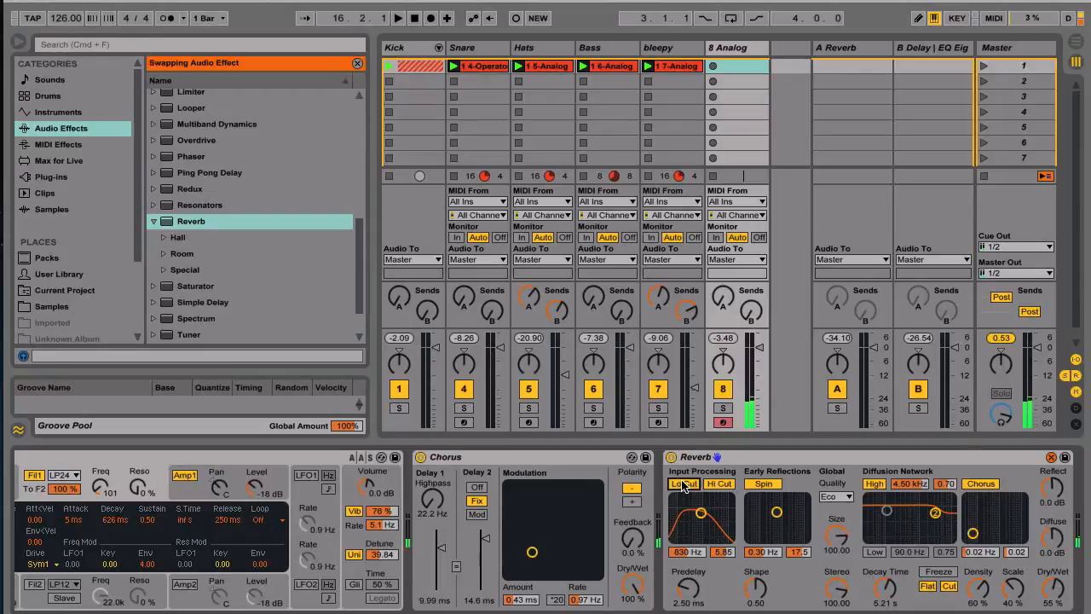
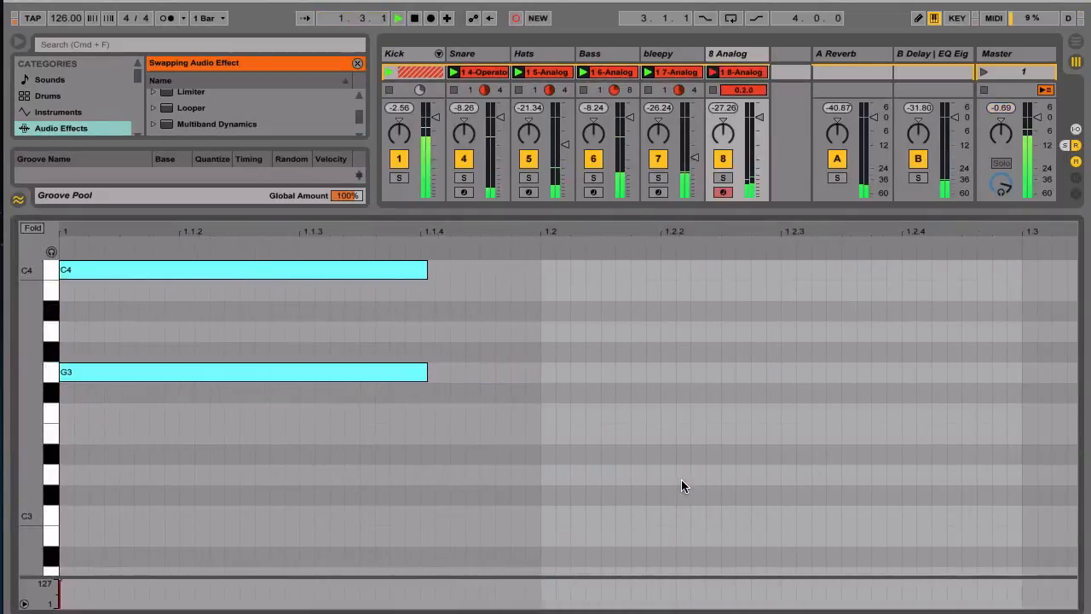
Record a short G3 and C4 chord on the downbeat of bars 2, 3 and 4 in track 8's clip.
{"action": "key", "text": "g"}
{"action": "key", "text": "k"}
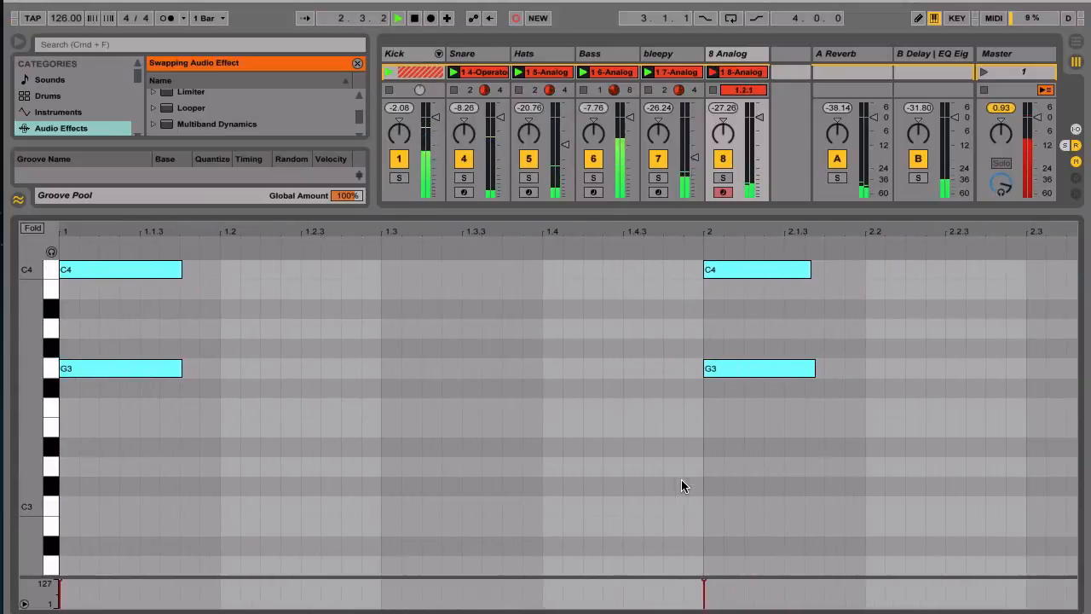
{"action": "key", "text": "g"}
{"action": "key", "text": "k"}
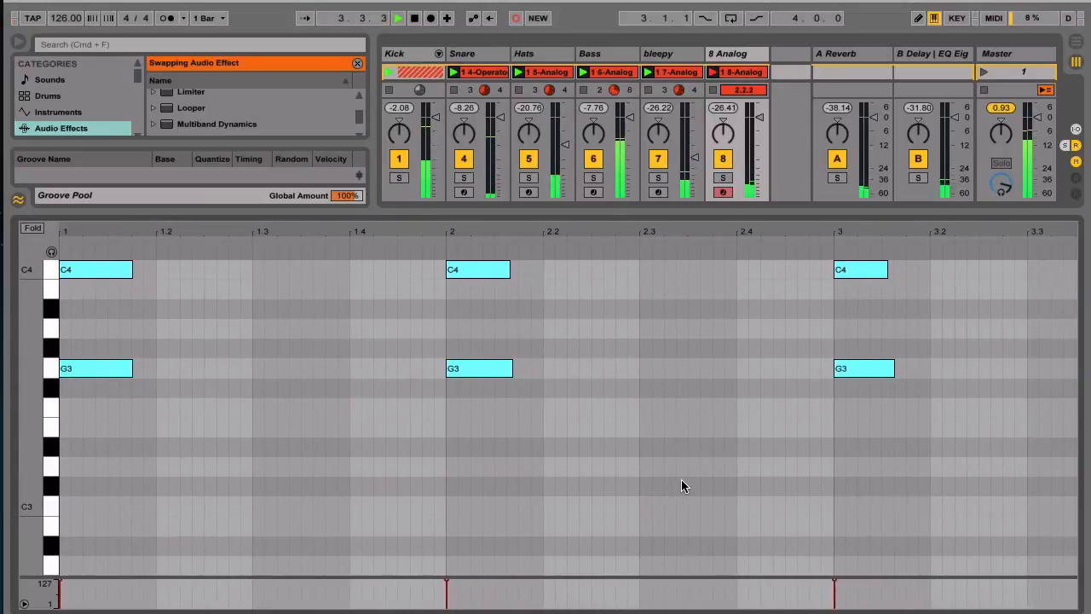
{"action": "key", "text": "g"}
{"action": "key", "text": "k"}
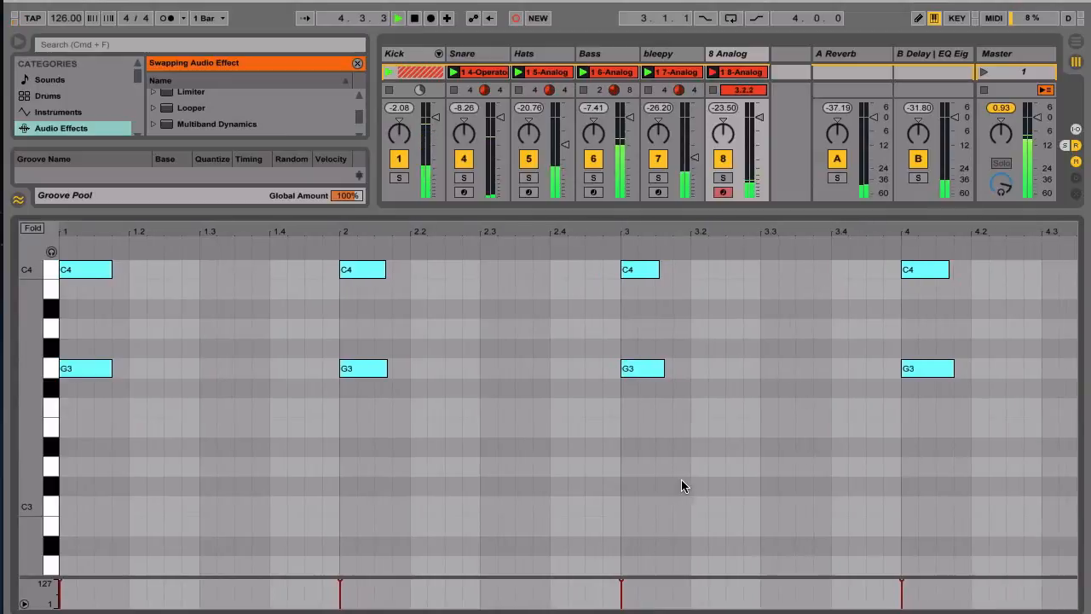
Record G#3 and C4 in bar 5, G3 and A#3 in bar 6, and G3 and C4 in bars 7 and 8.
{"action": "key", "text": "k"}
{"action": "key", "text": "y"}
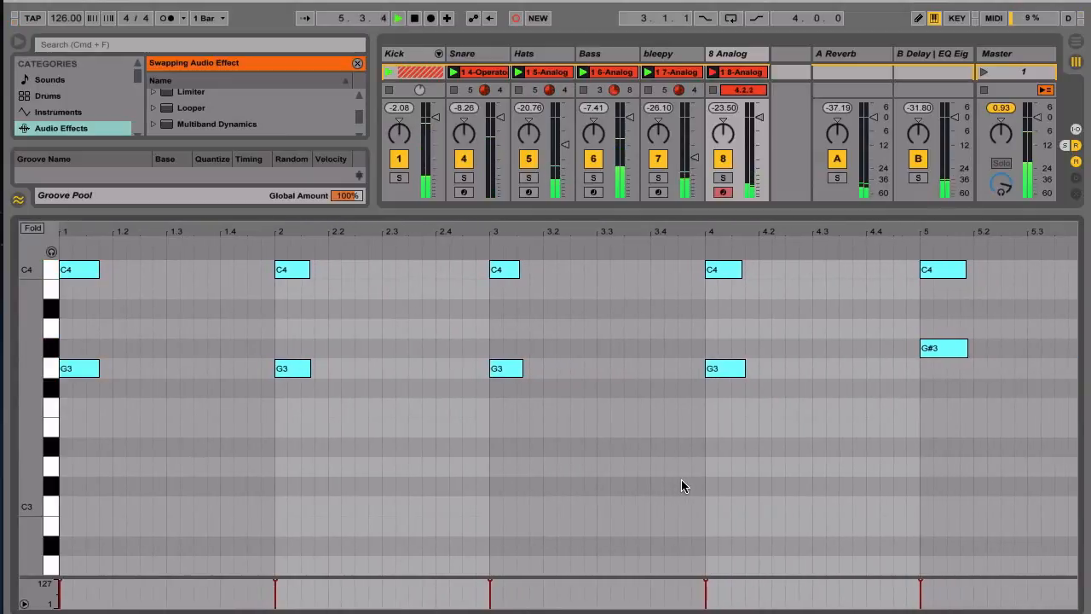
{"action": "key", "text": "g"}
{"action": "key", "text": "u"}
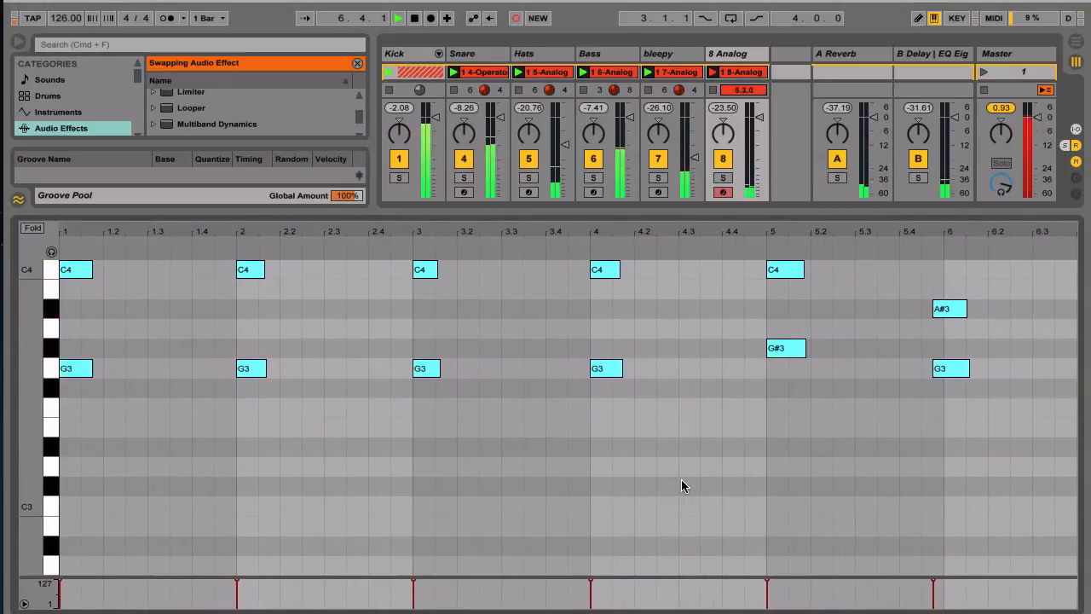
{"action": "key", "text": "g"}
{"action": "key", "text": "k"}
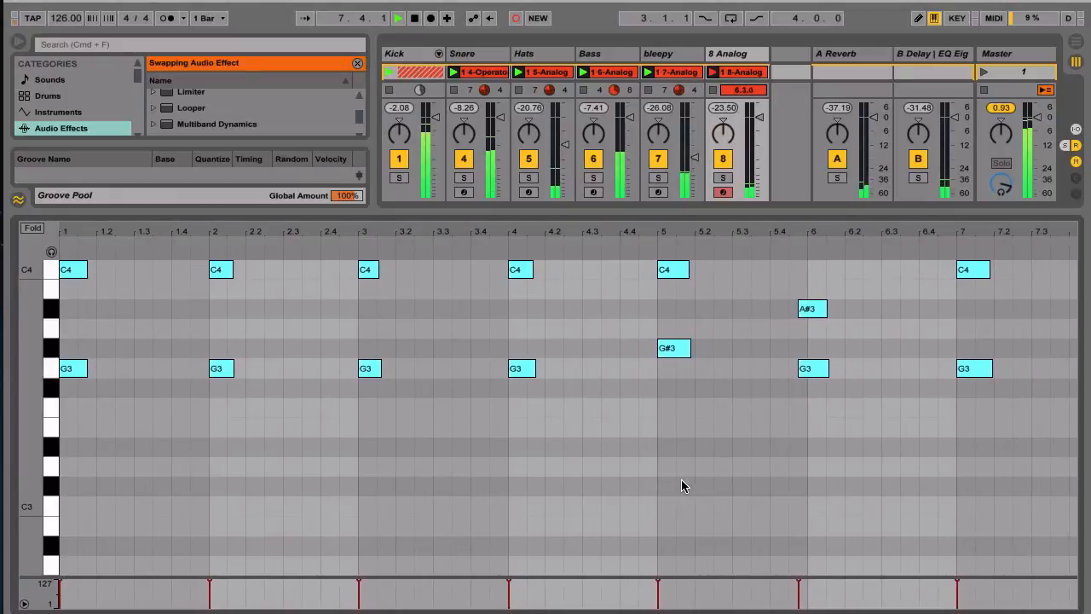
{"action": "key", "text": "g"}
{"action": "key", "text": "k"}
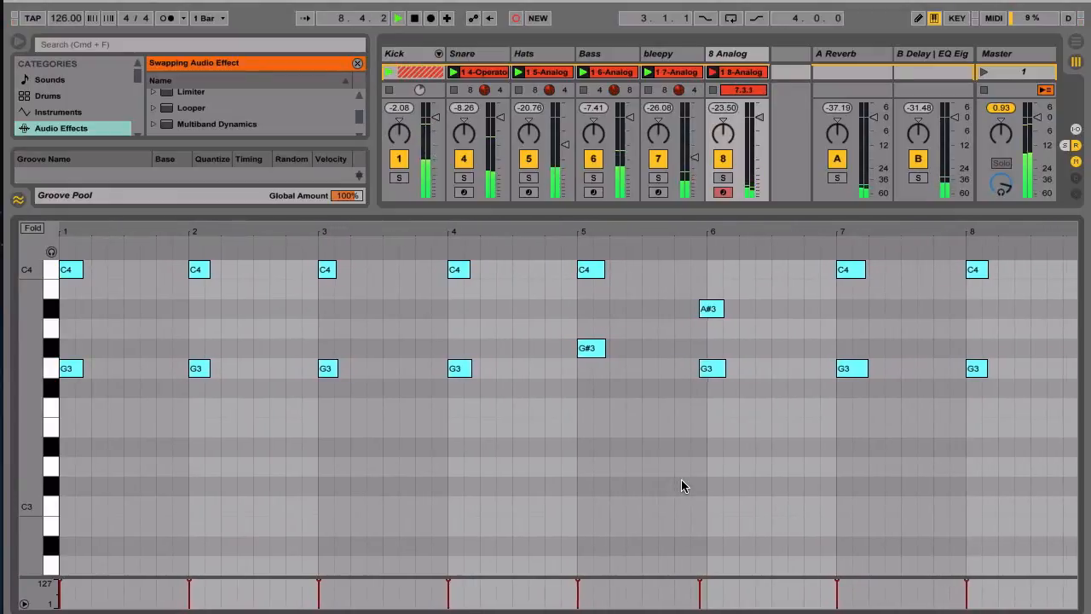
Stop recording, quantize all notes in track 8's clip, play back the loop and hide the clip details.
{"action": "key", "text": "space"}
{"action": "key", "text": "space"}
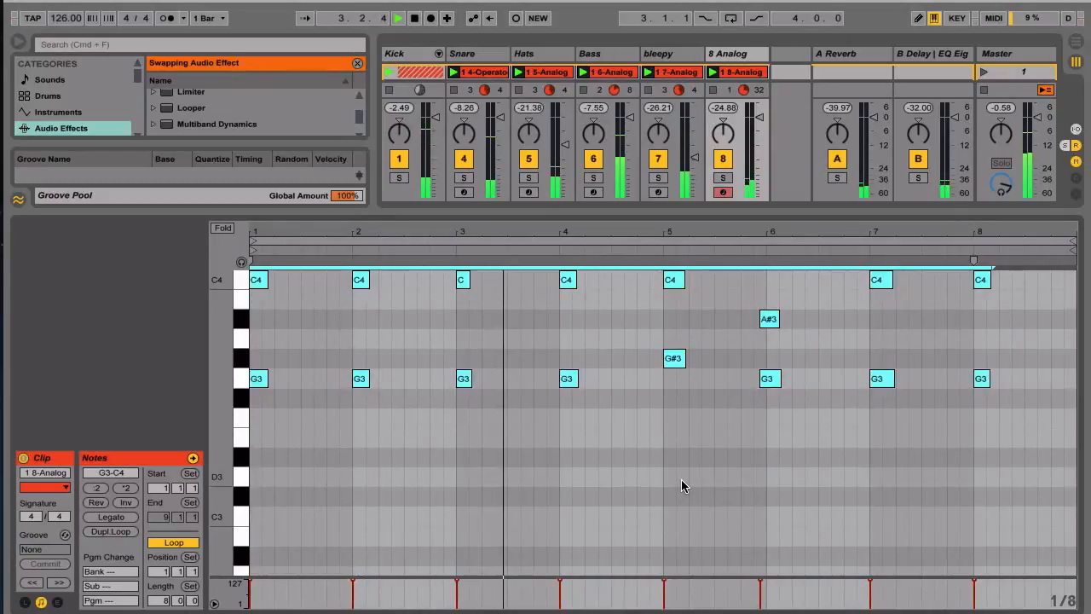
{"action": "key", "text": "ctrl+a"}
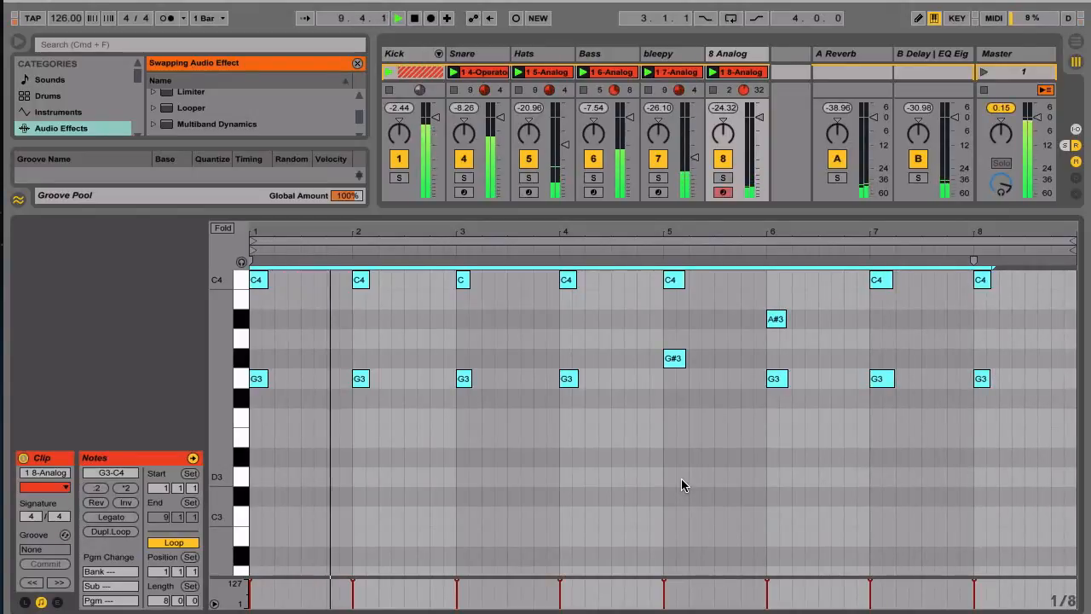
{"action": "key", "text": "space"}
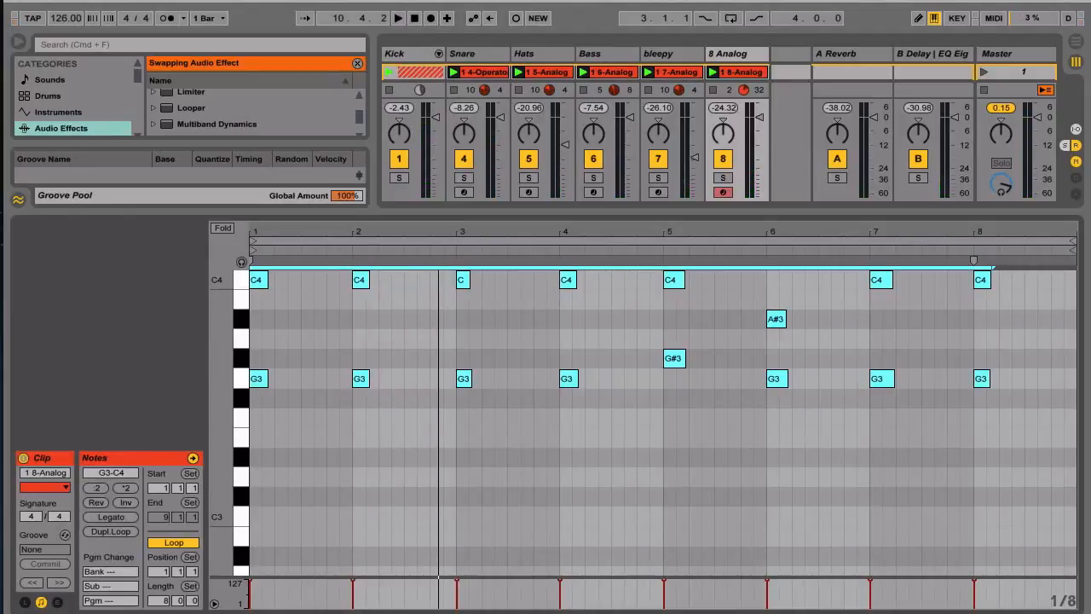
{"action": "left_click", "coordinate": [1073, 612]}
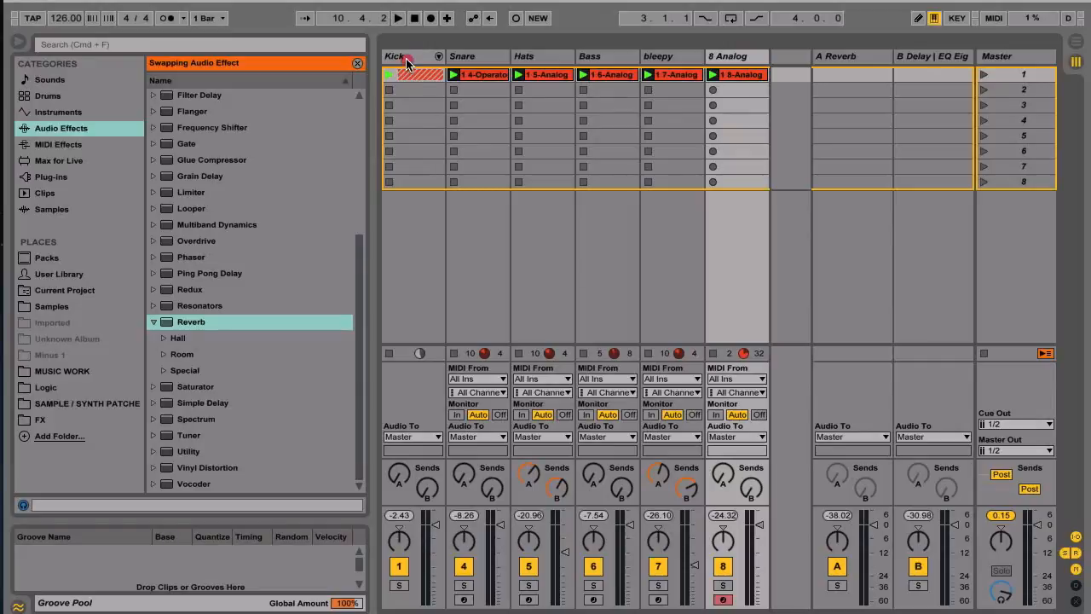
Add a Saturator after the Glue Compressor on the Kick group and set its drive to 2.86 dB.
{"action": "left_click", "coordinate": [406, 60]}
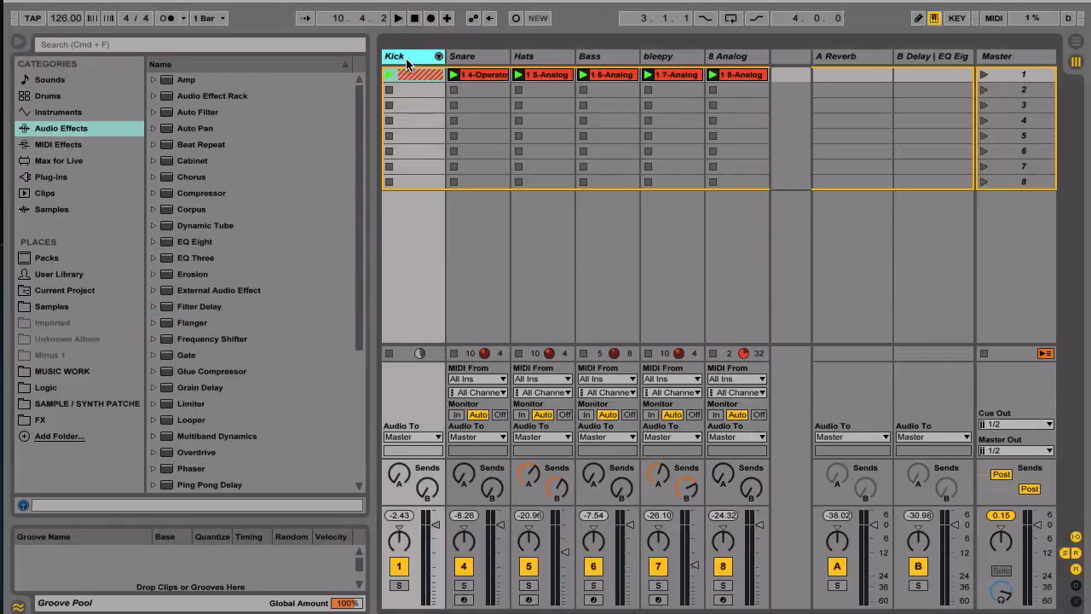
{"action": "key", "text": "space"}
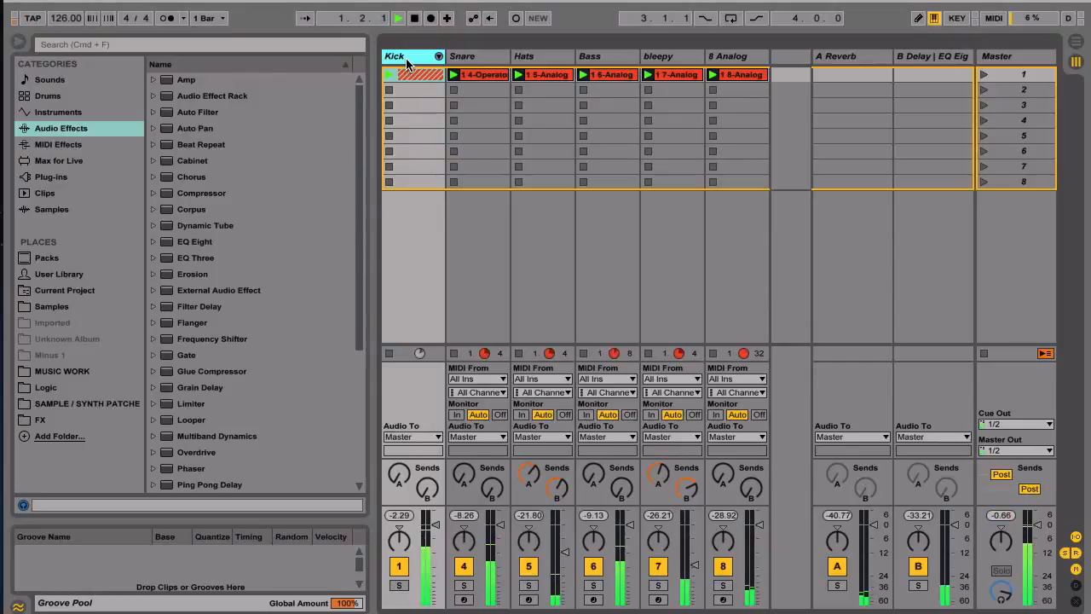
{"action": "double_click", "coordinate": [406, 61]}
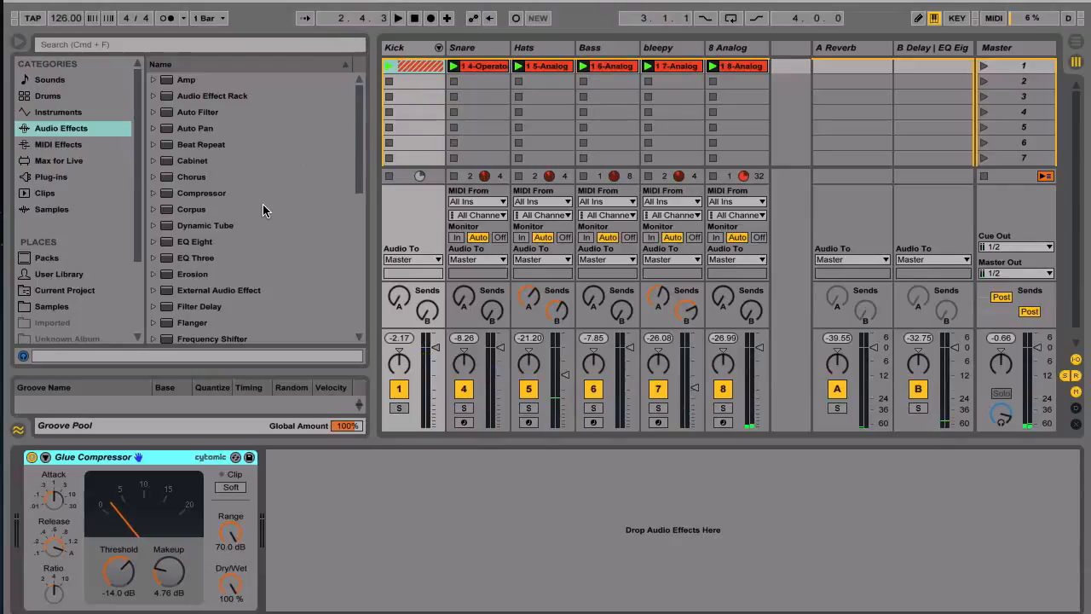
{"action": "scroll", "coordinate": [264, 204], "scroll_direction": "down", "scroll_amount": 5}
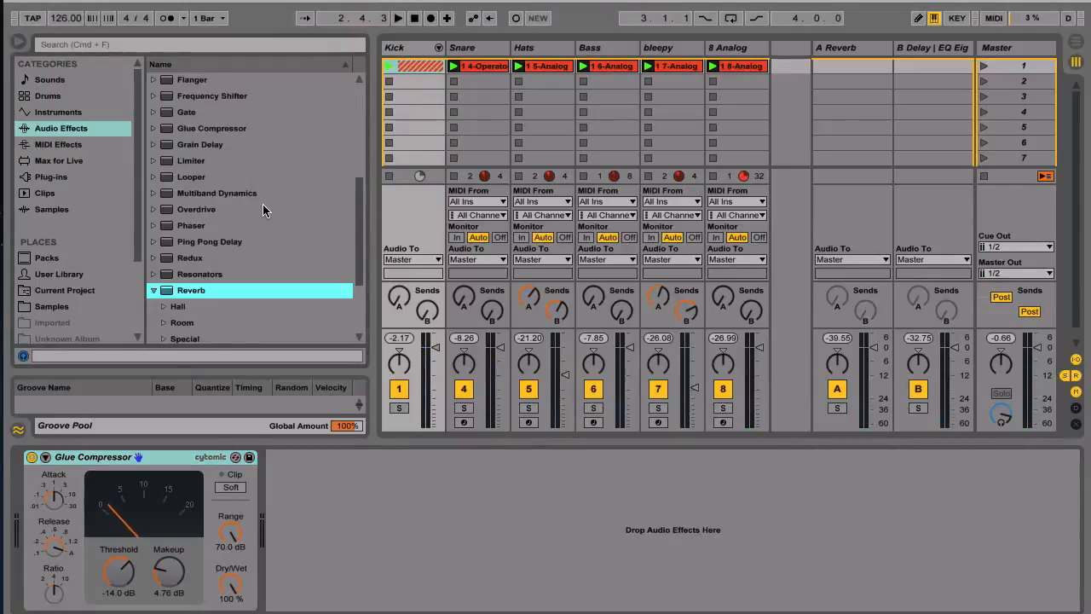
{"action": "scroll", "coordinate": [264, 205], "scroll_direction": "down", "scroll_amount": 3}
{"action": "left_click_drag", "start_coordinate": [211, 237], "coordinate": [385, 535]}
{"action": "key", "text": "space"}
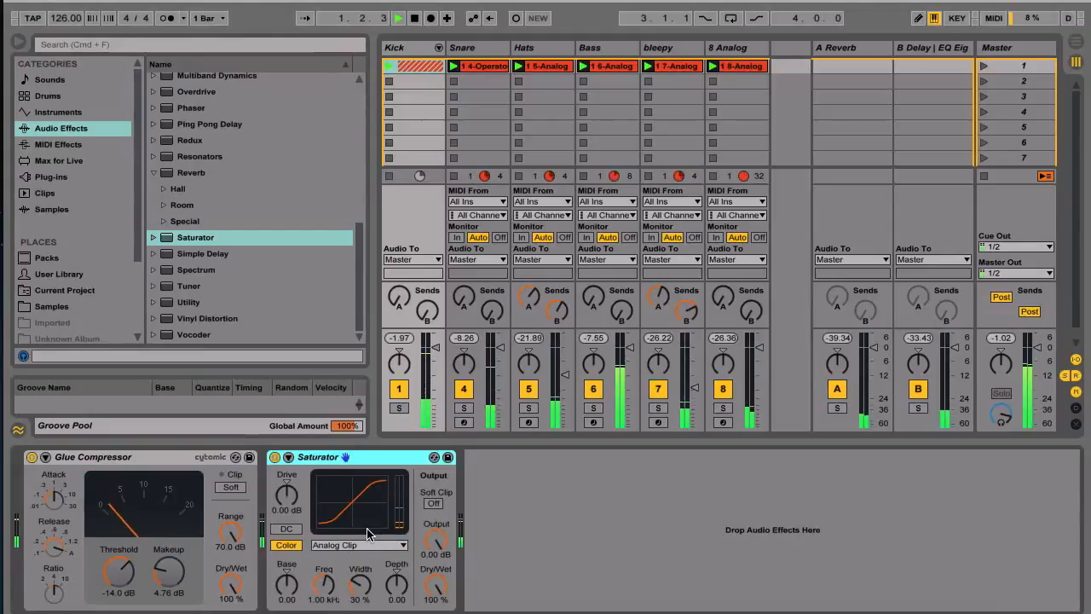
{"action": "left_click_drag", "start_coordinate": [284, 506], "coordinate": [284, 510]}
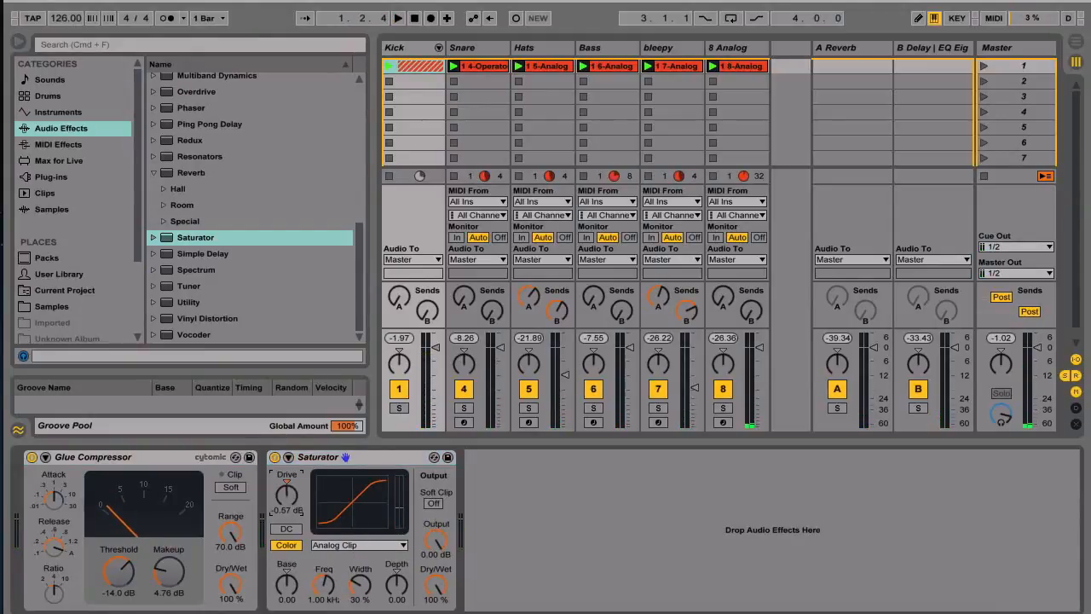
{"action": "key", "text": "space"}
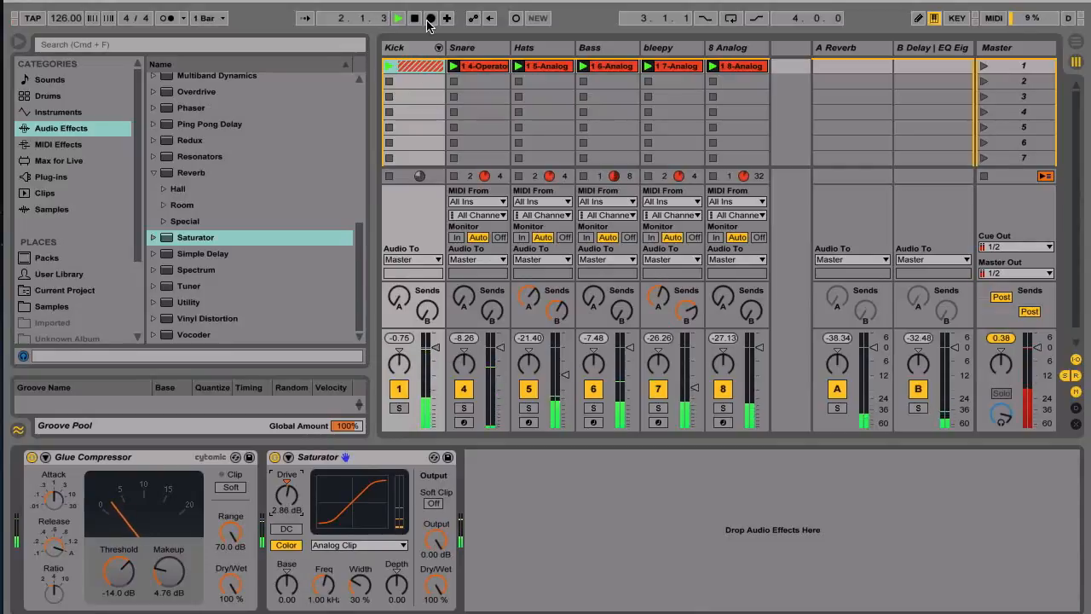
Unfold the Kick group and compare the sound with kick click and kick1 each briefly muted.
{"action": "left_click", "coordinate": [415, 50]}
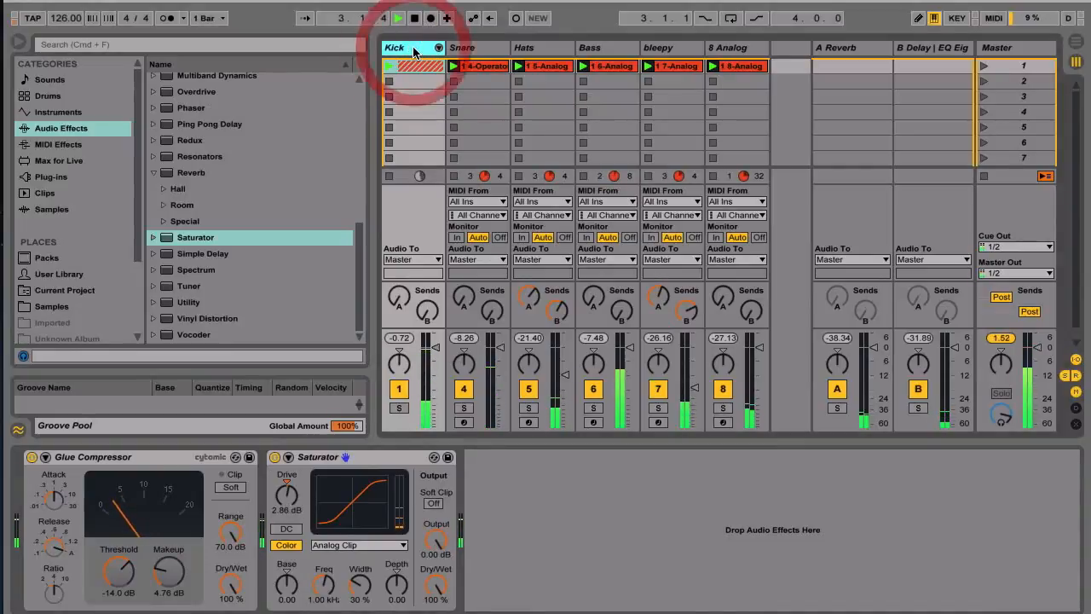
{"action": "left_click", "coordinate": [439, 48]}
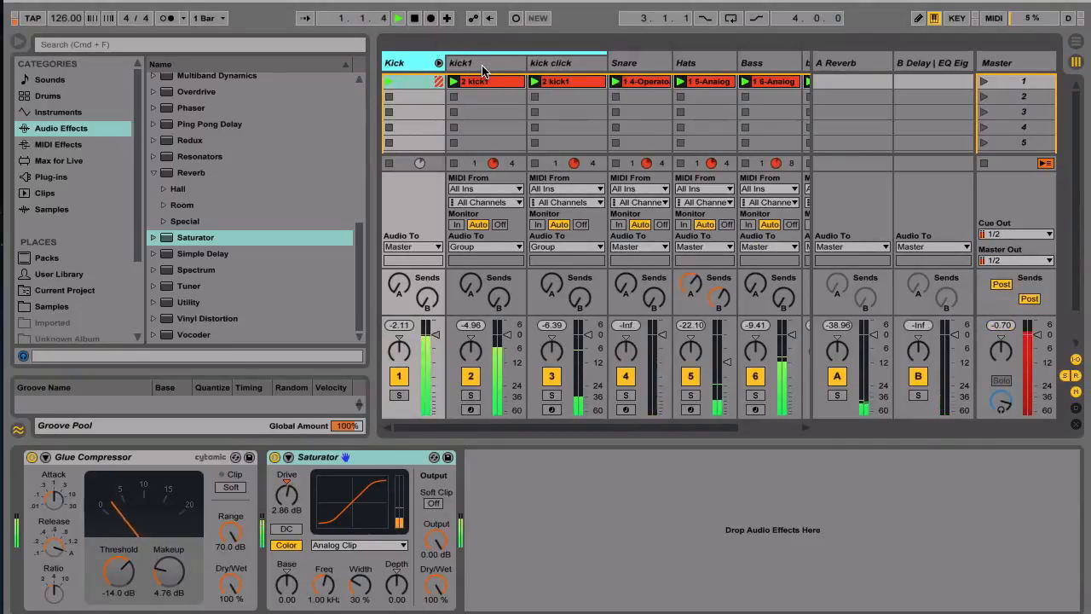
{"action": "left_click", "coordinate": [552, 376]}
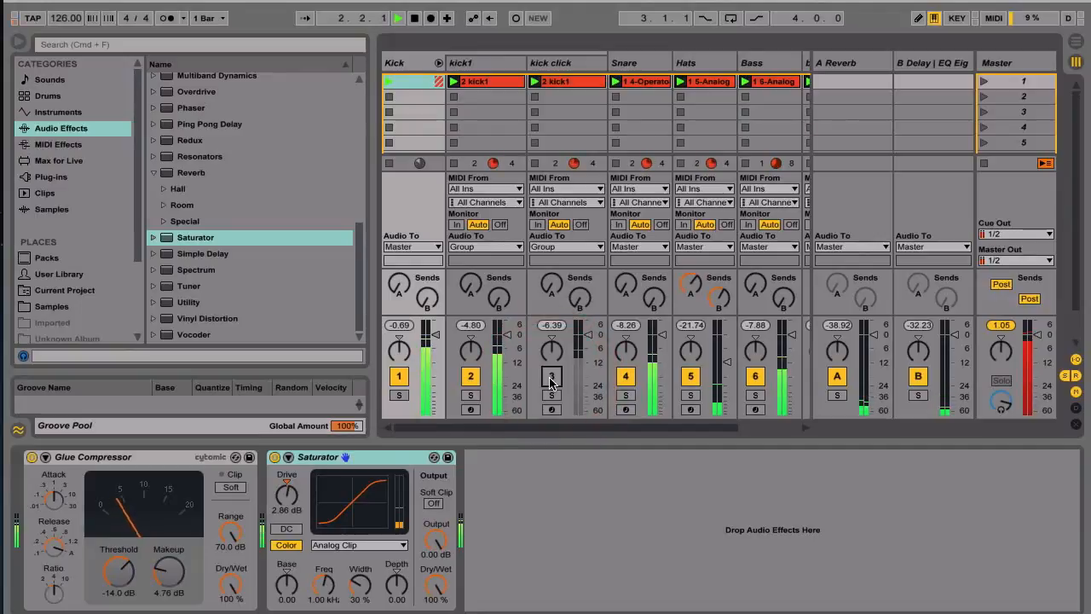
{"action": "left_click", "coordinate": [551, 376]}
{"action": "left_click", "coordinate": [469, 376]}
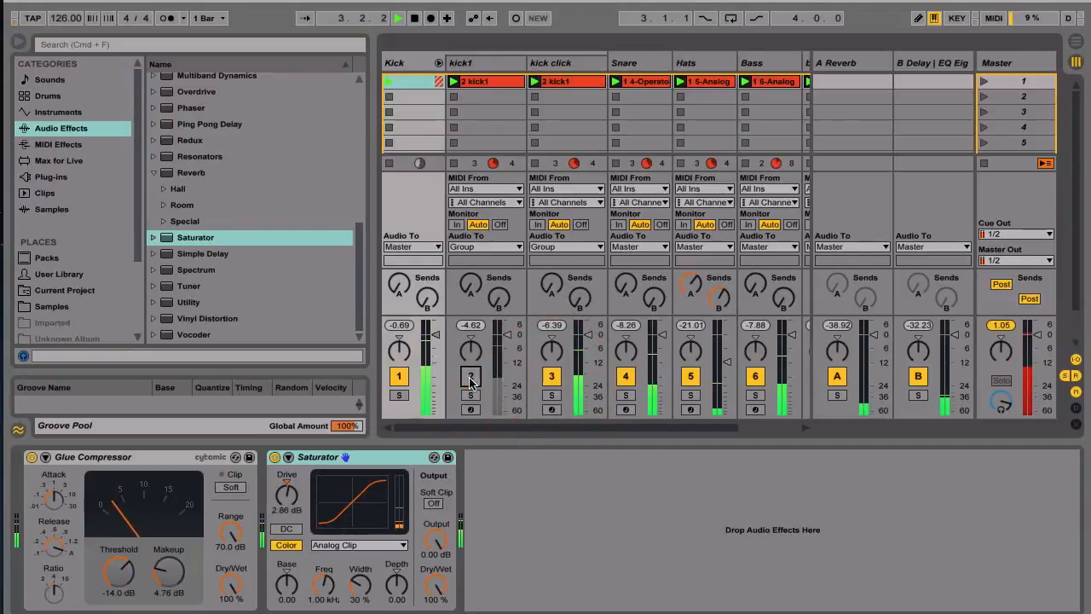
{"action": "left_click", "coordinate": [469, 376]}
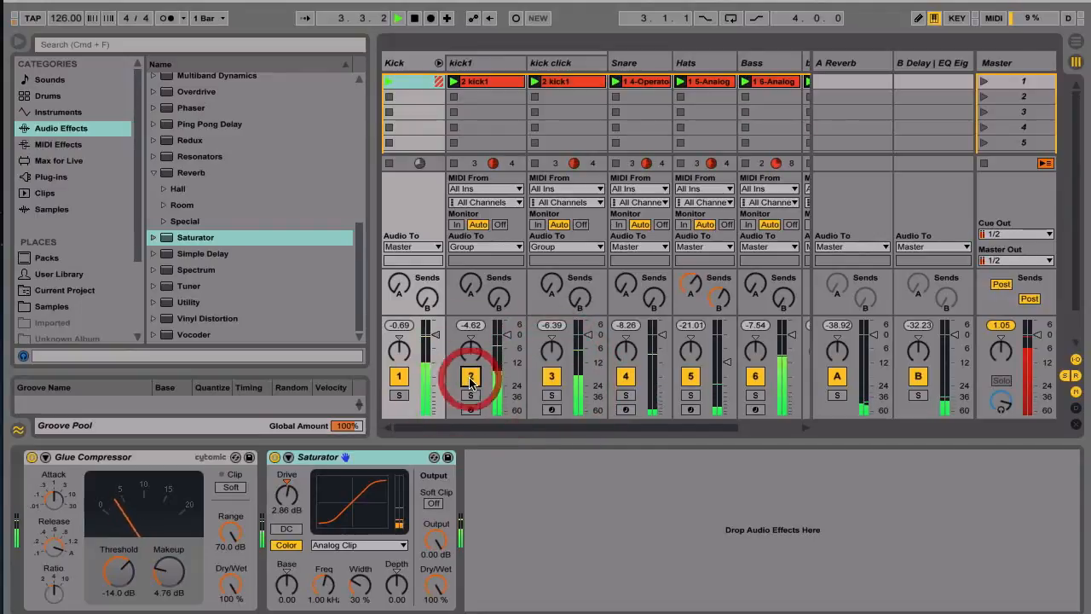
Shorten the pitch envelope decay of the kick click track's Operator to 48.2 ms.
{"action": "left_click", "coordinate": [562, 63]}
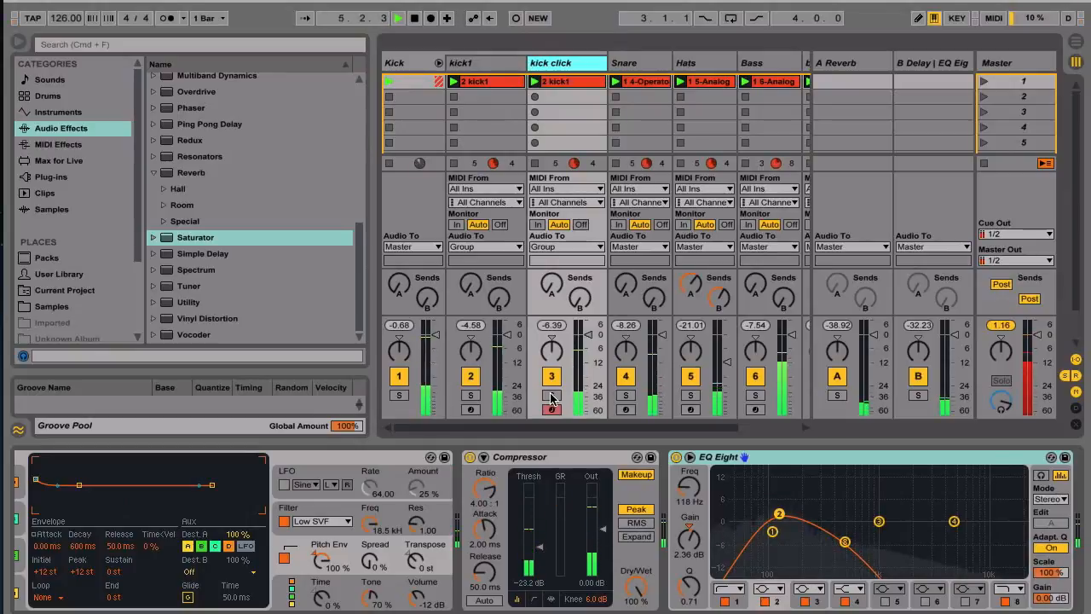
{"action": "left_click", "coordinate": [163, 497]}
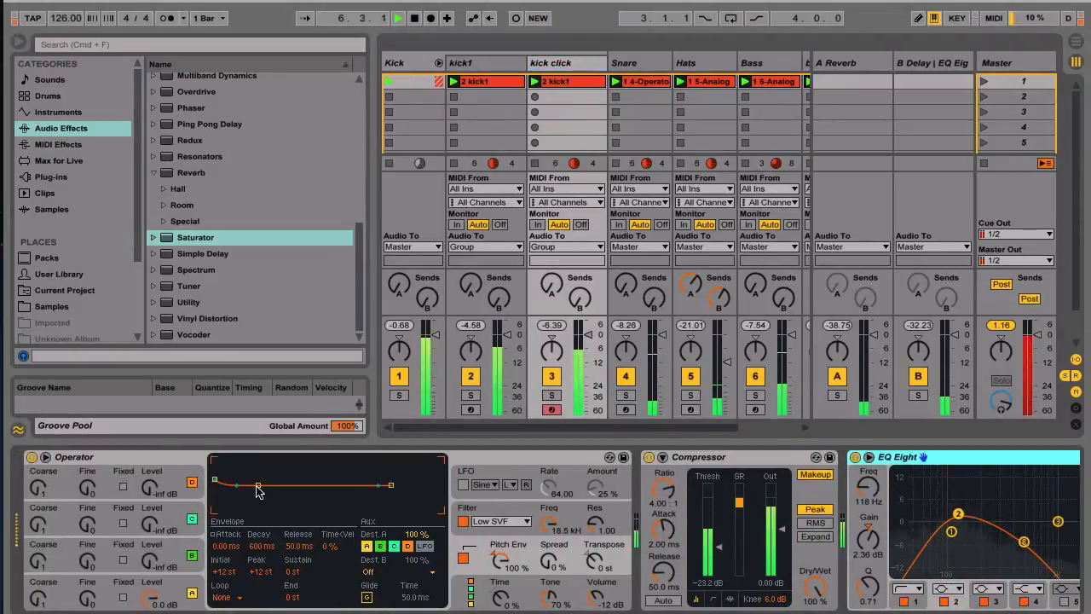
{"action": "left_click_drag", "start_coordinate": [258, 485], "coordinate": [241, 485]}
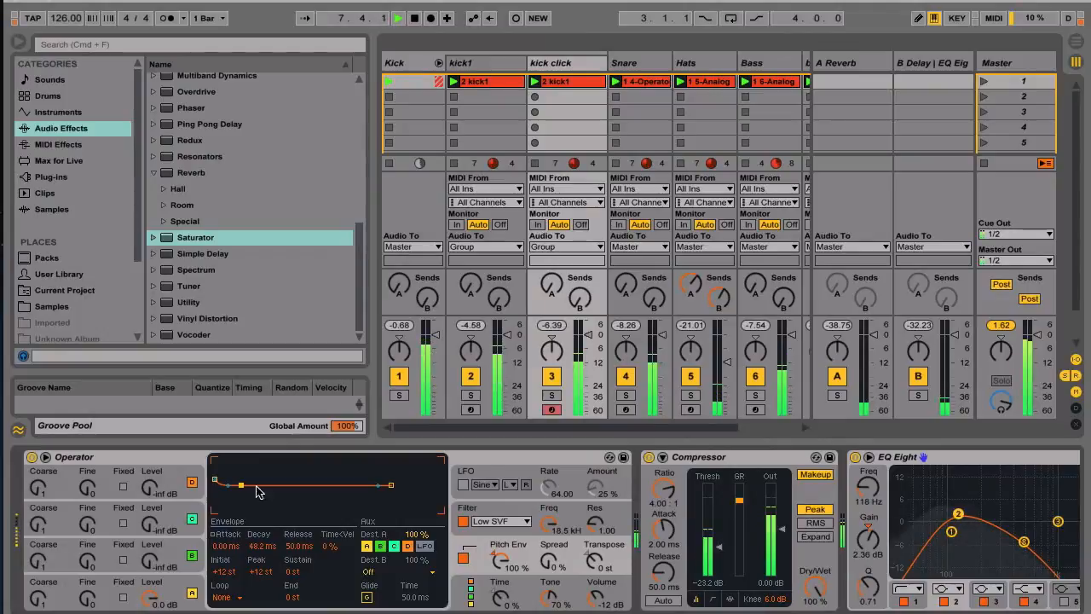
Shorten the oscillator A envelope decay of kick click's Operator to 20.1 ms, soloing the track temporarily while adjusting.
{"action": "left_click", "coordinate": [64, 595]}
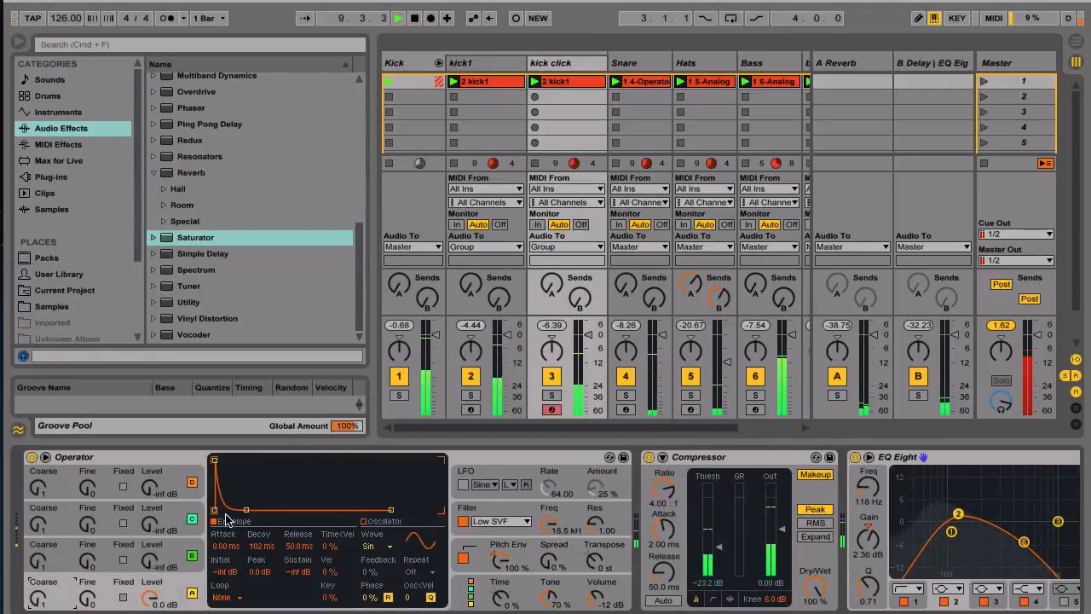
{"action": "left_click_drag", "start_coordinate": [246, 510], "coordinate": [237, 510]}
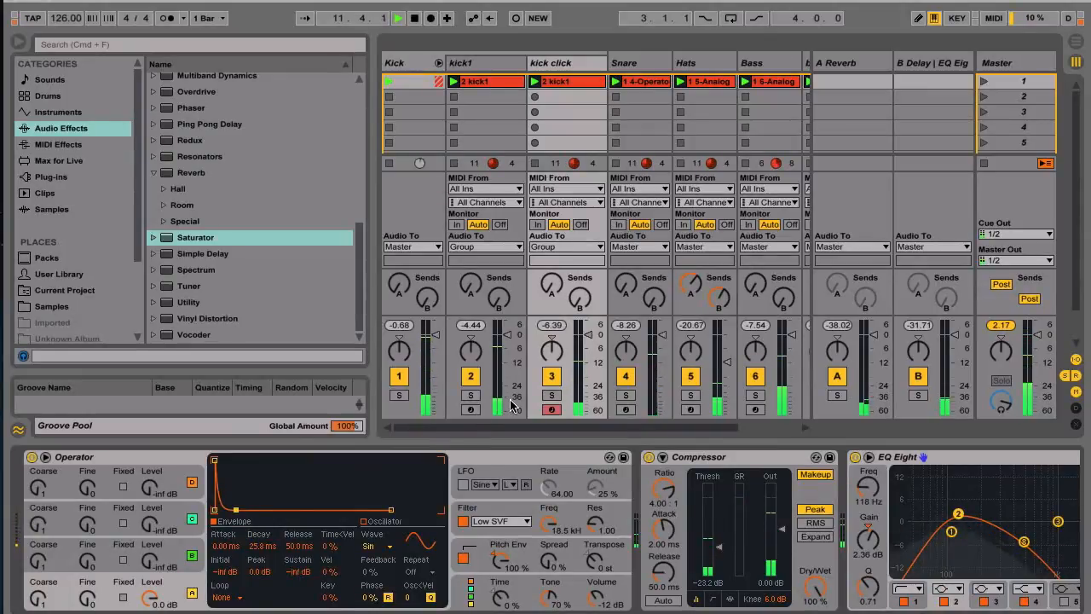
{"action": "left_click", "coordinate": [552, 395]}
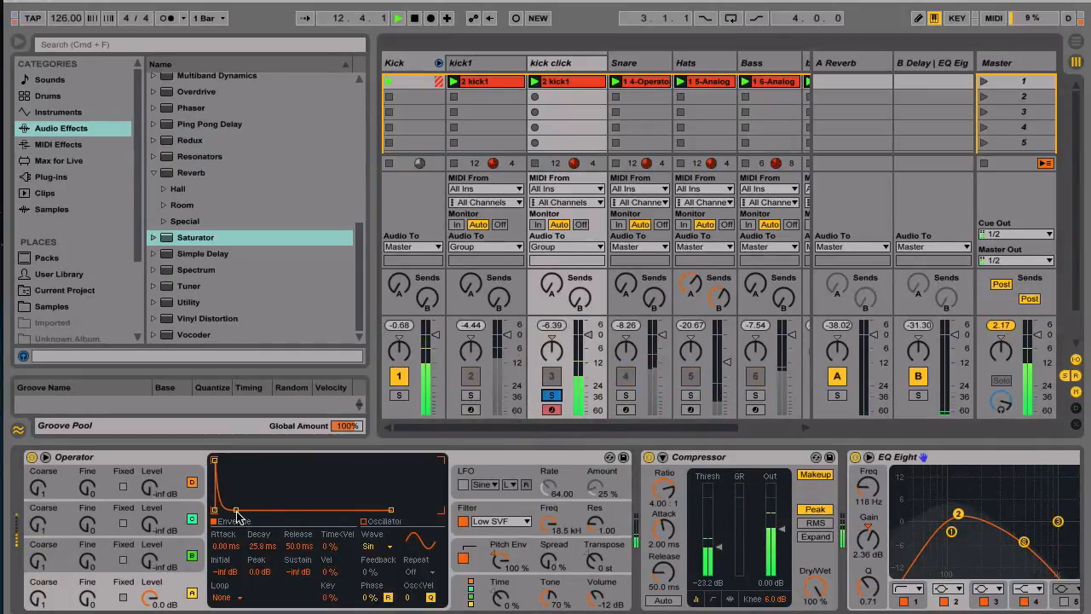
{"action": "left_click_drag", "start_coordinate": [235, 513], "coordinate": [236, 511]}
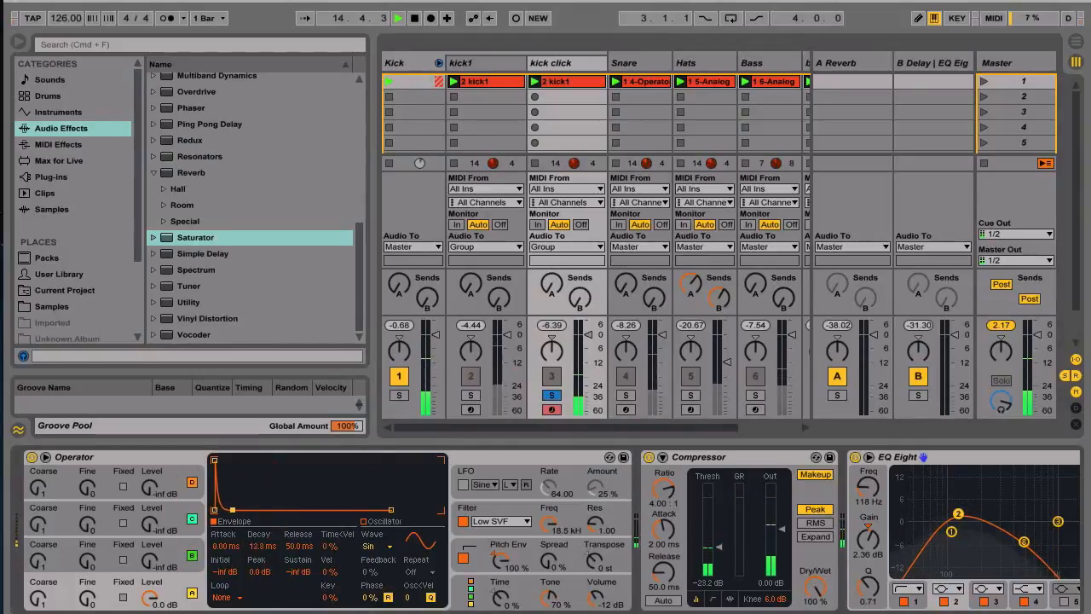
{"action": "left_click", "coordinate": [550, 394]}
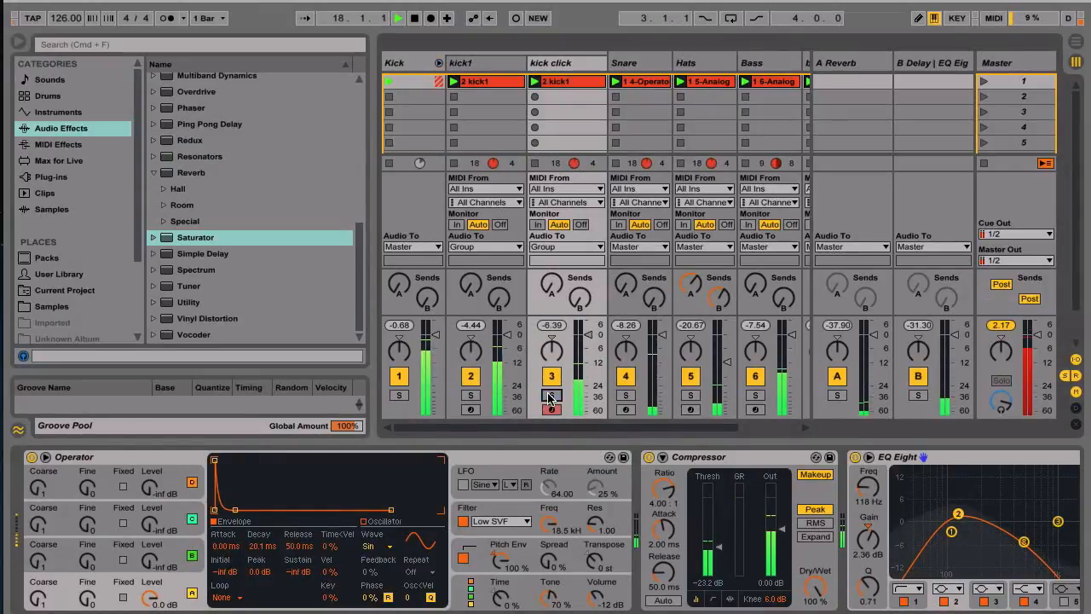
Fold the Kick group and compare its sound with the Saturator briefly bypassed.
{"action": "left_click", "coordinate": [473, 67]}
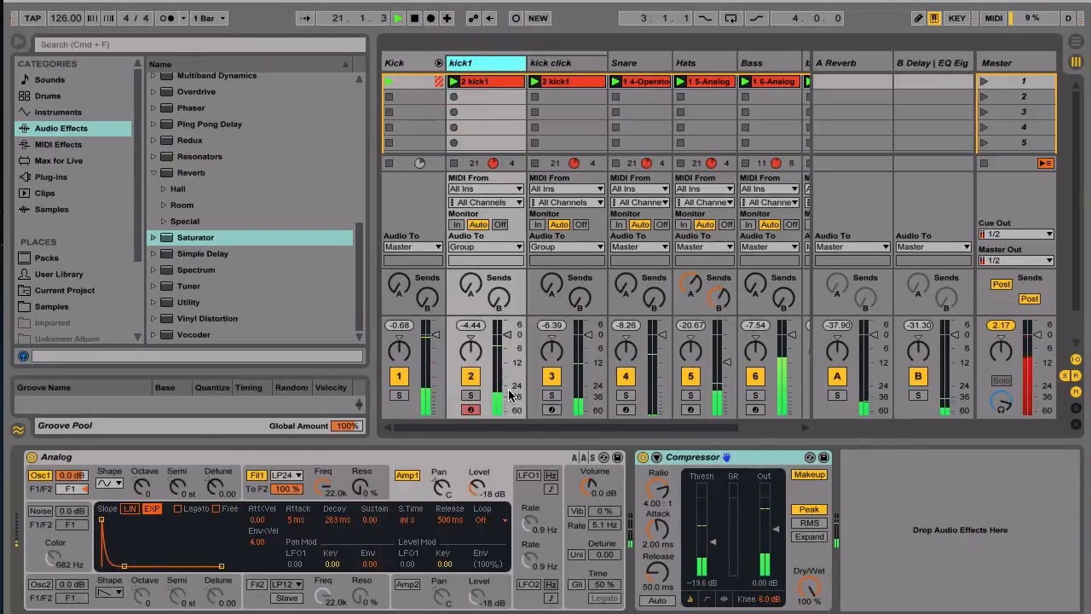
{"action": "left_click", "coordinate": [438, 64]}
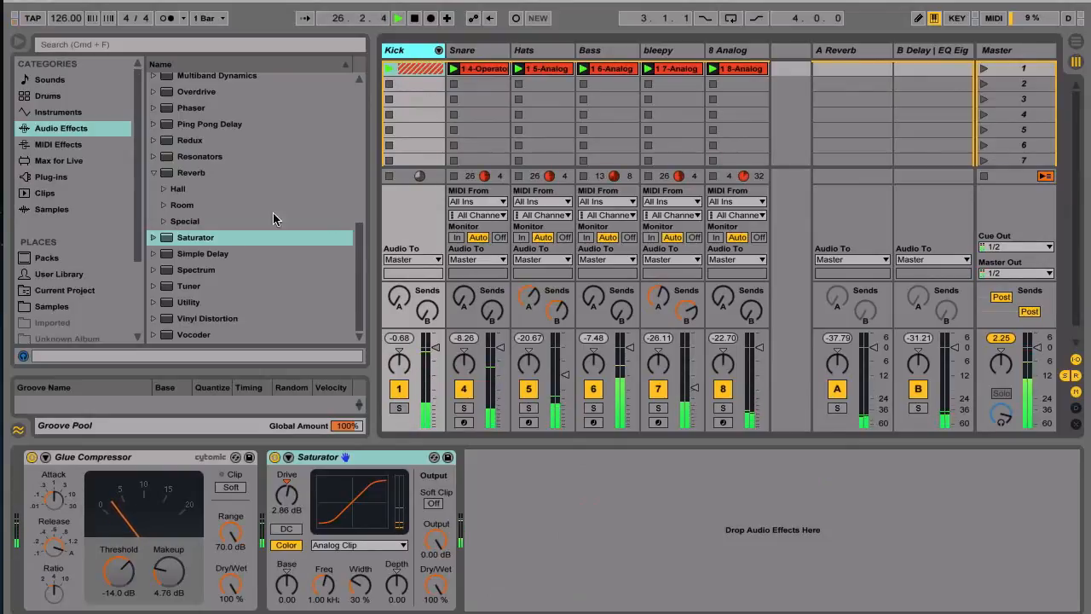
{"action": "left_click", "coordinate": [273, 458]}
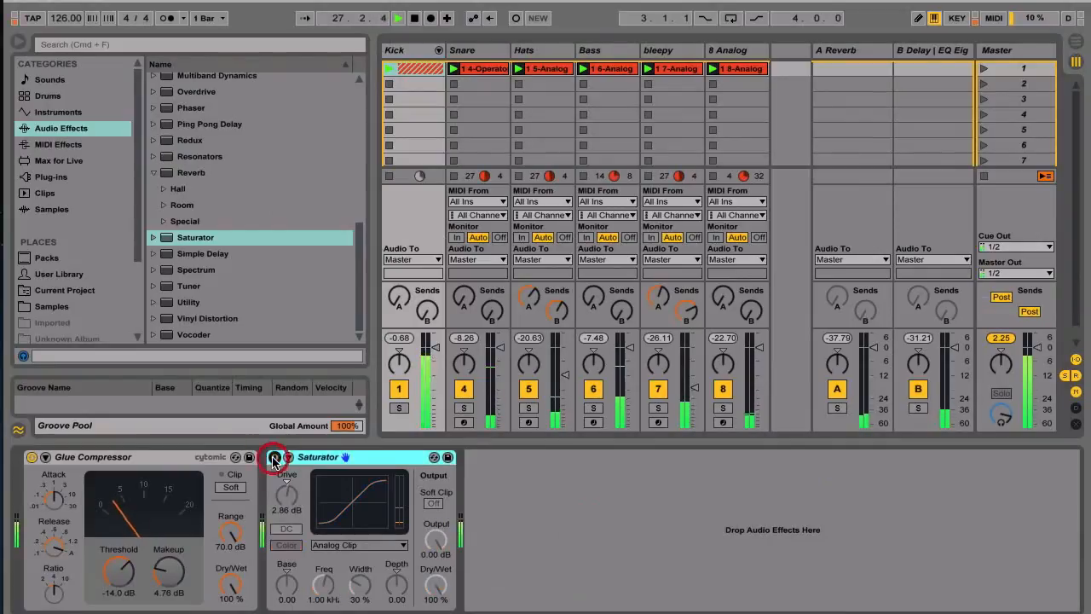
{"action": "left_click", "coordinate": [274, 458]}
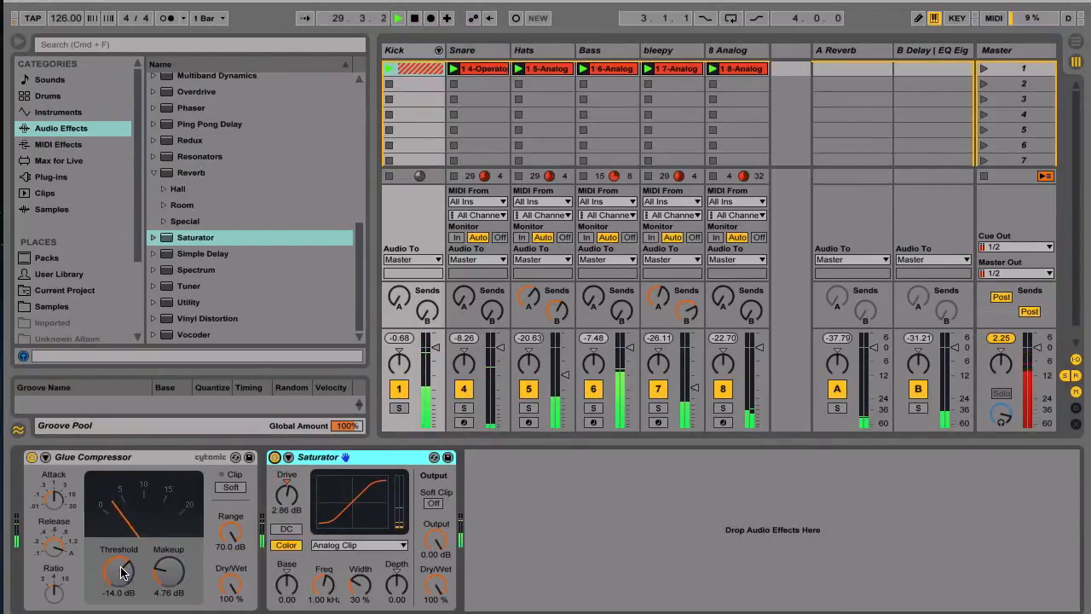
Set the Kick group's Glue Compressor to a threshold of -16.8 dB and a makeup gain of 5.87 dB.
{"action": "left_click_drag", "start_coordinate": [169, 573], "coordinate": [169, 558]}
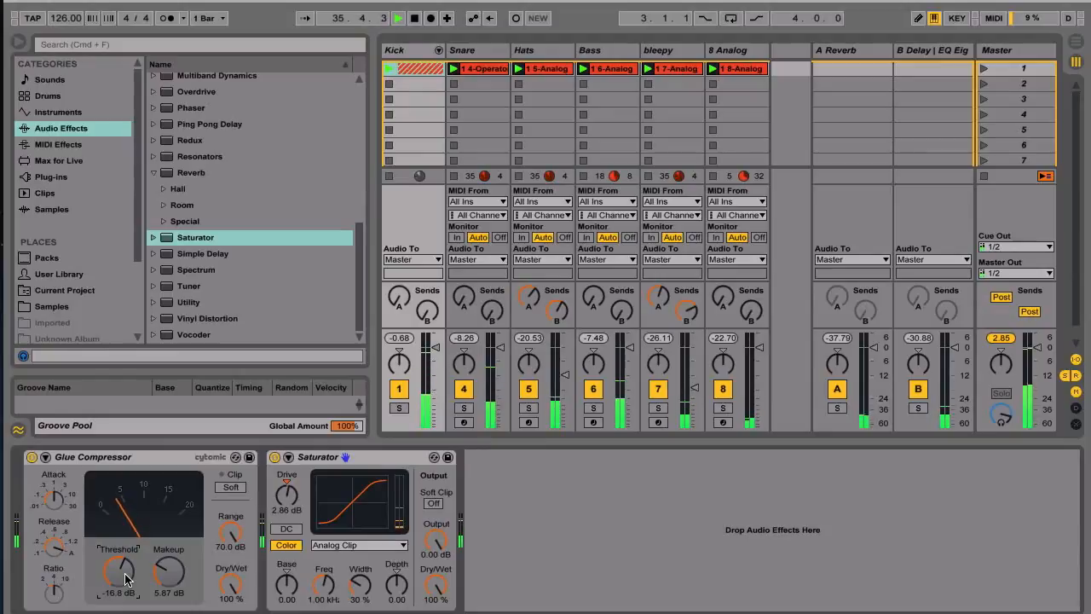
Enable band 7 of the Snare's existing EQ Eight as a high shelf, boosting about 5.6 dB at about 2.7 kHz.
{"action": "left_click", "coordinate": [477, 50]}
{"action": "scroll", "coordinate": [535, 531], "scroll_direction": "right", "scroll_amount": 3}
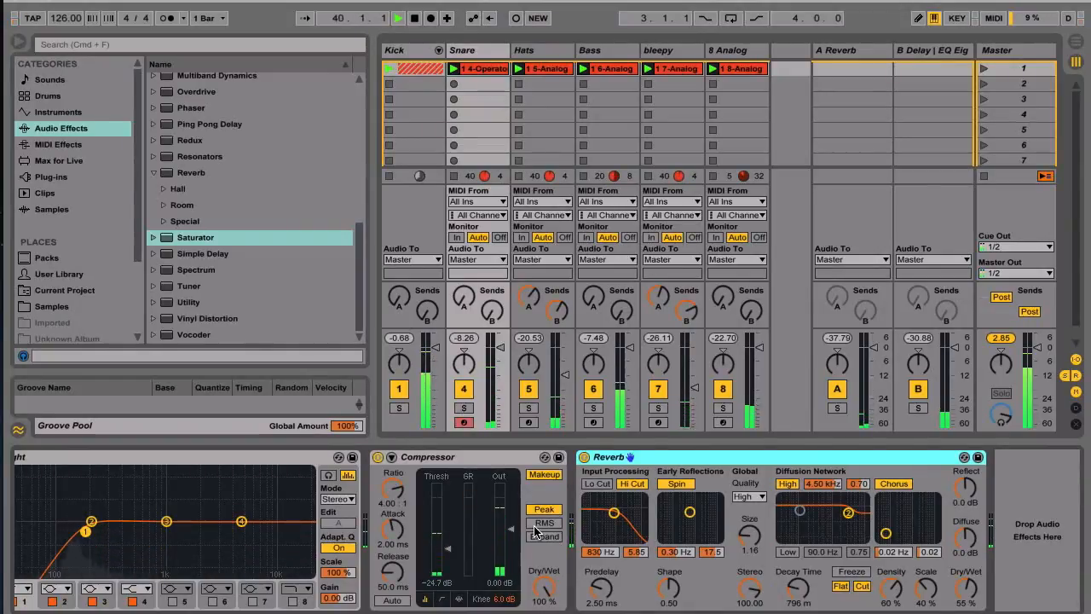
{"action": "scroll", "coordinate": [186, 225], "scroll_direction": "up", "scroll_amount": 10}
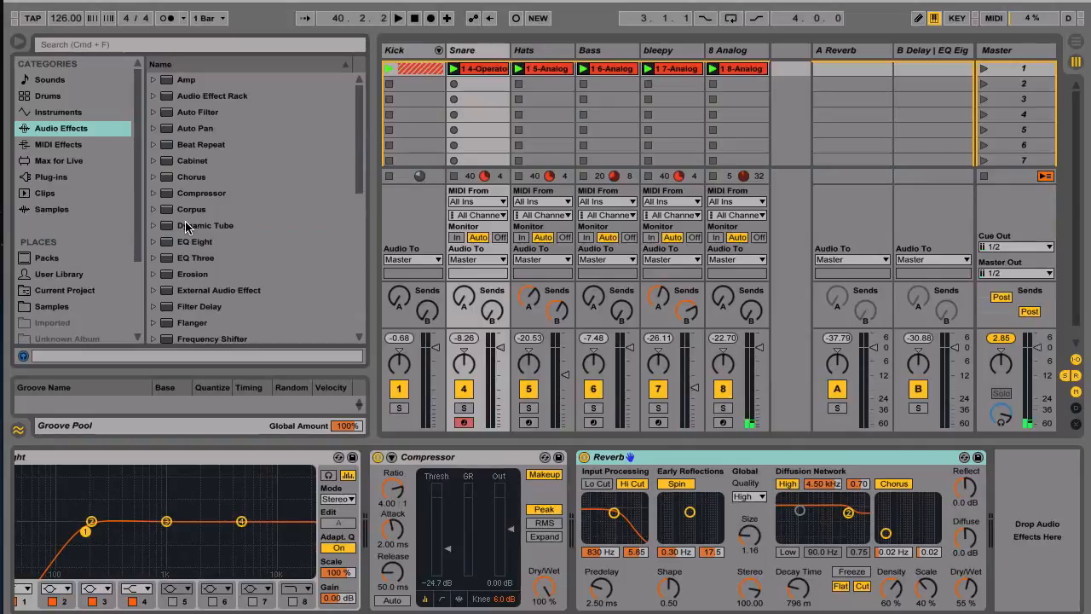
{"action": "left_click", "coordinate": [187, 243]}
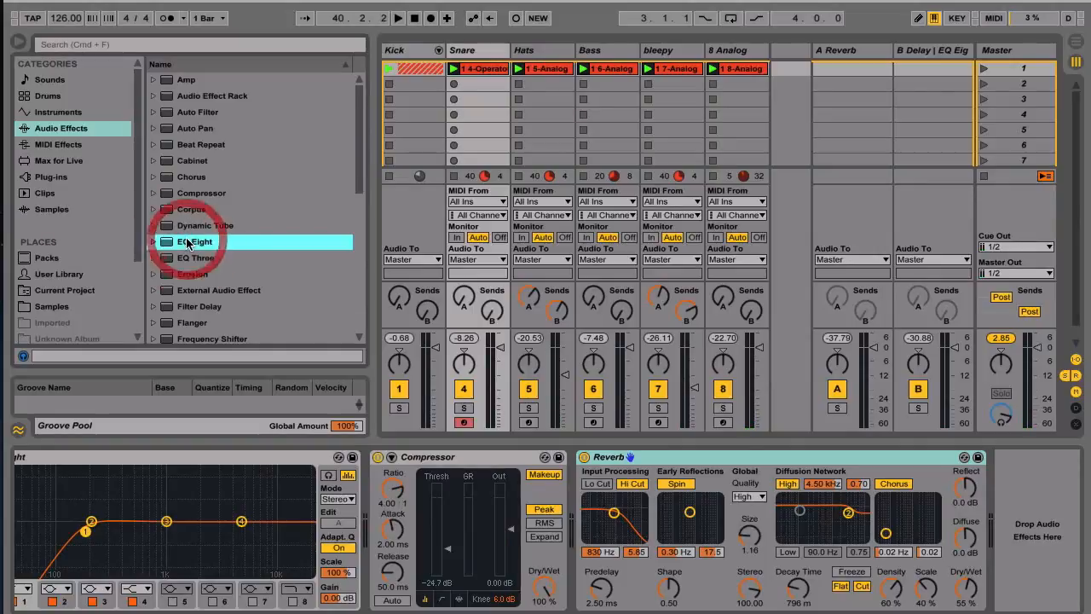
{"action": "mouse_move", "coordinate": [188, 243]}
{"action": "left_mouse_down"}
{"action": "mouse_move", "coordinate": [621, 455]}
{"action": "mouse_move", "coordinate": [585, 482]}
{"action": "mouse_move", "coordinate": [207, 241]}
{"action": "left_mouse_up"}
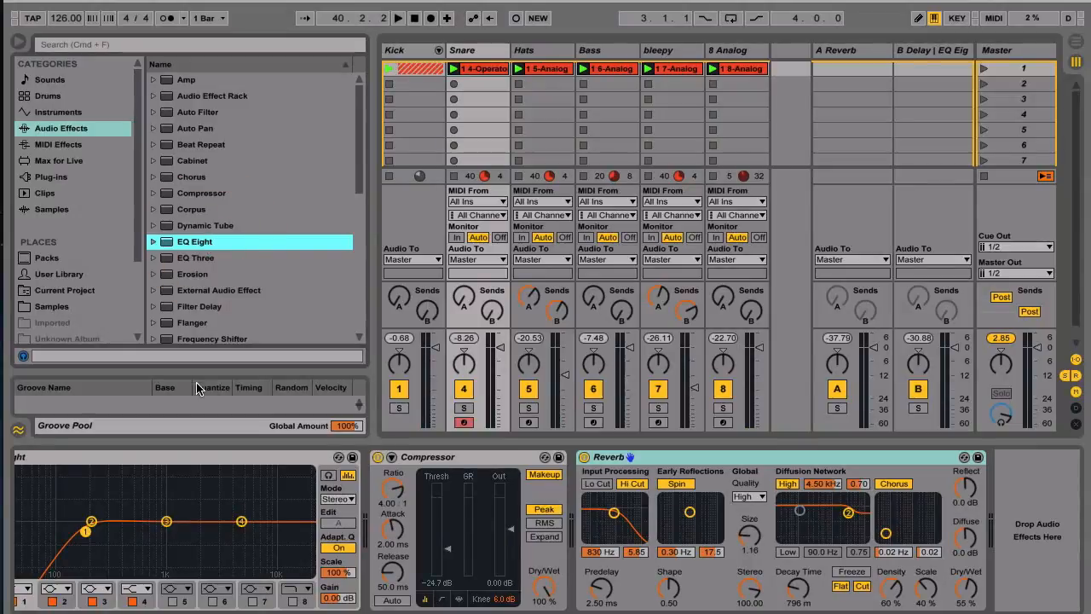
{"action": "left_click", "coordinate": [247, 509]}
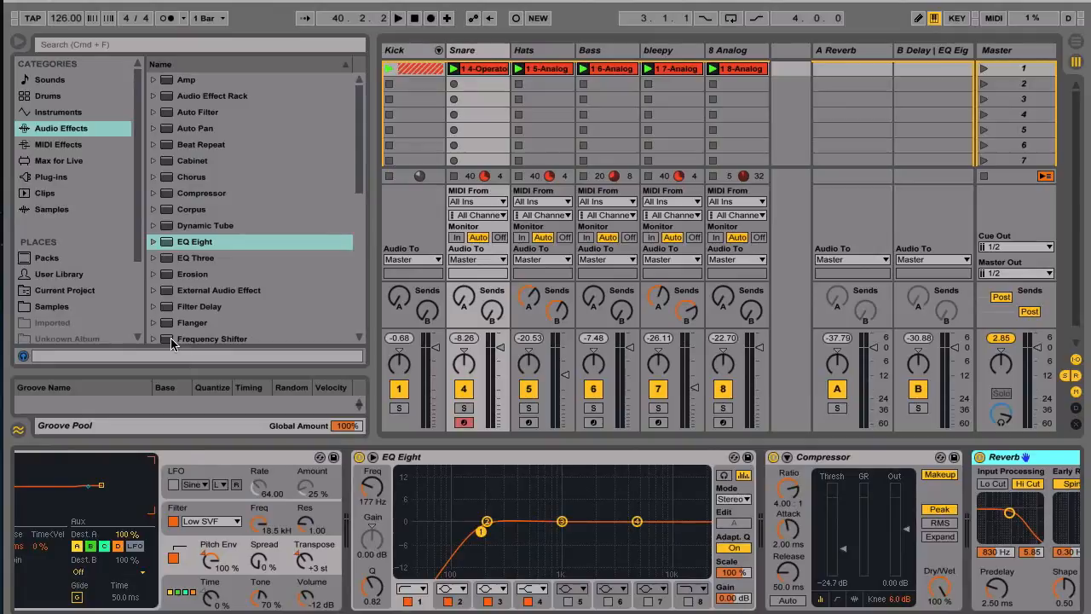
{"action": "key", "text": "space"}
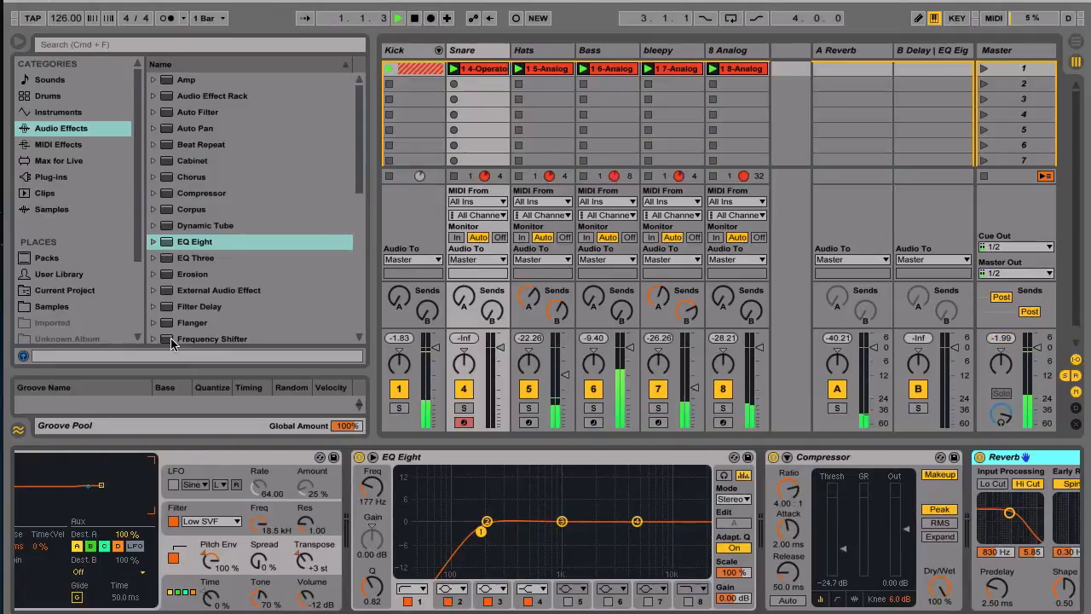
{"action": "left_click", "coordinate": [638, 522]}
{"action": "left_click_drag", "start_coordinate": [638, 522], "coordinate": [638, 508]}
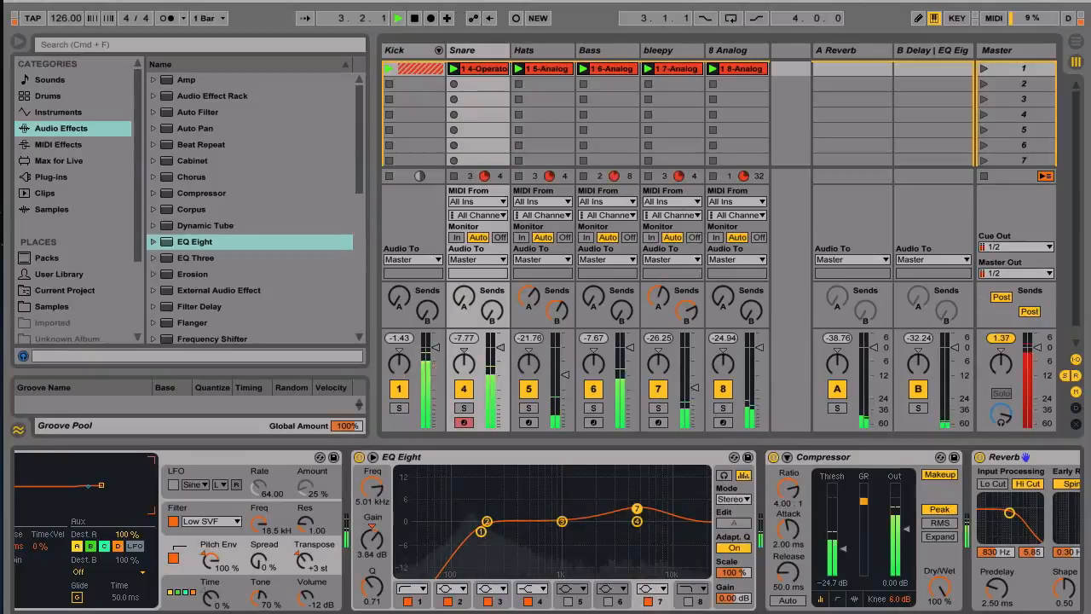
{"action": "left_click", "coordinate": [652, 588]}
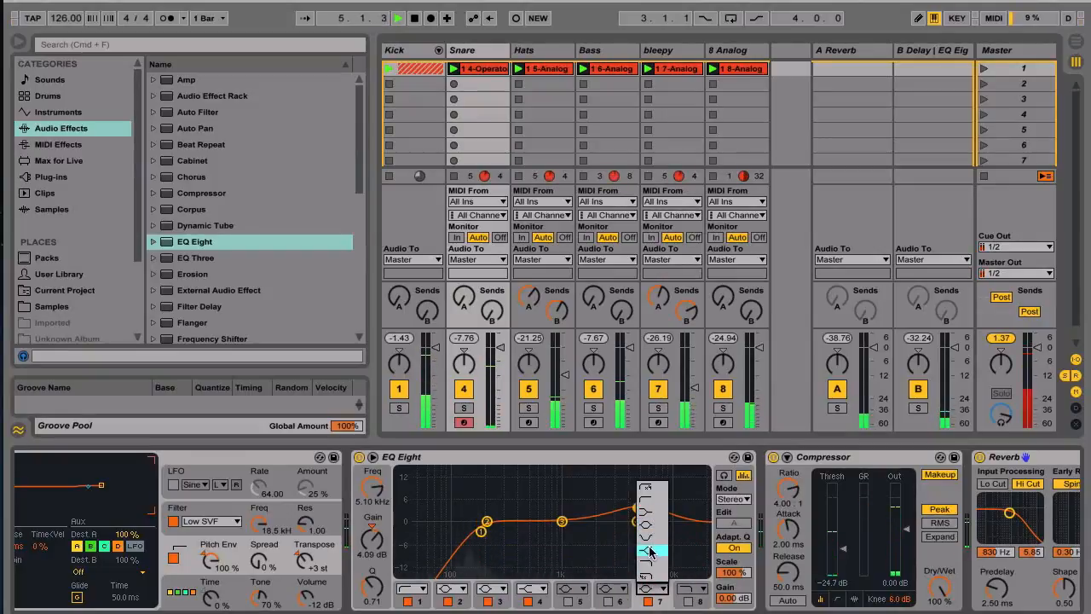
{"action": "left_click", "coordinate": [646, 529]}
{"action": "left_click_drag", "start_coordinate": [638, 508], "coordinate": [608, 502]}
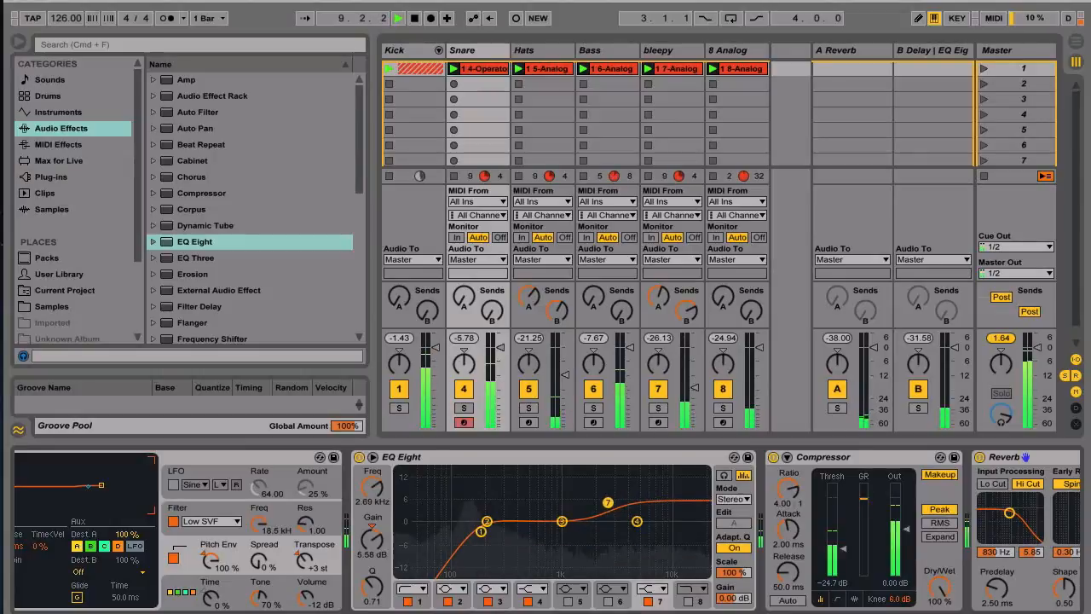
Boost band 3 of the Snare's EQ Eight by 2.60 dB at 1.00 kHz with a Q of 2.59.
{"action": "left_click_drag", "start_coordinate": [561, 521], "coordinate": [562, 512]}
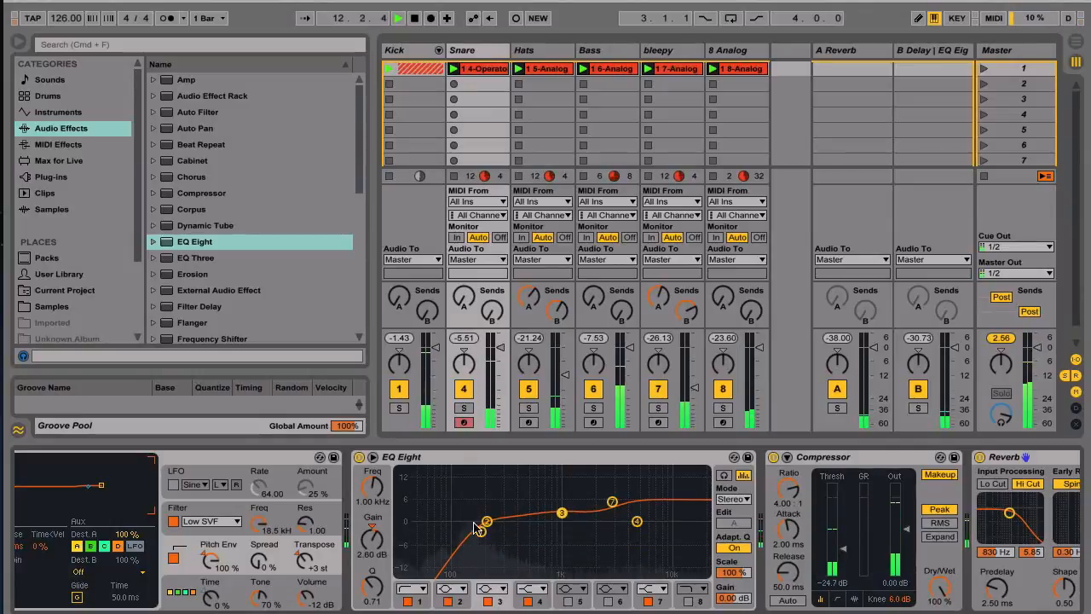
{"action": "left_click_drag", "start_coordinate": [371, 587], "coordinate": [372, 563]}
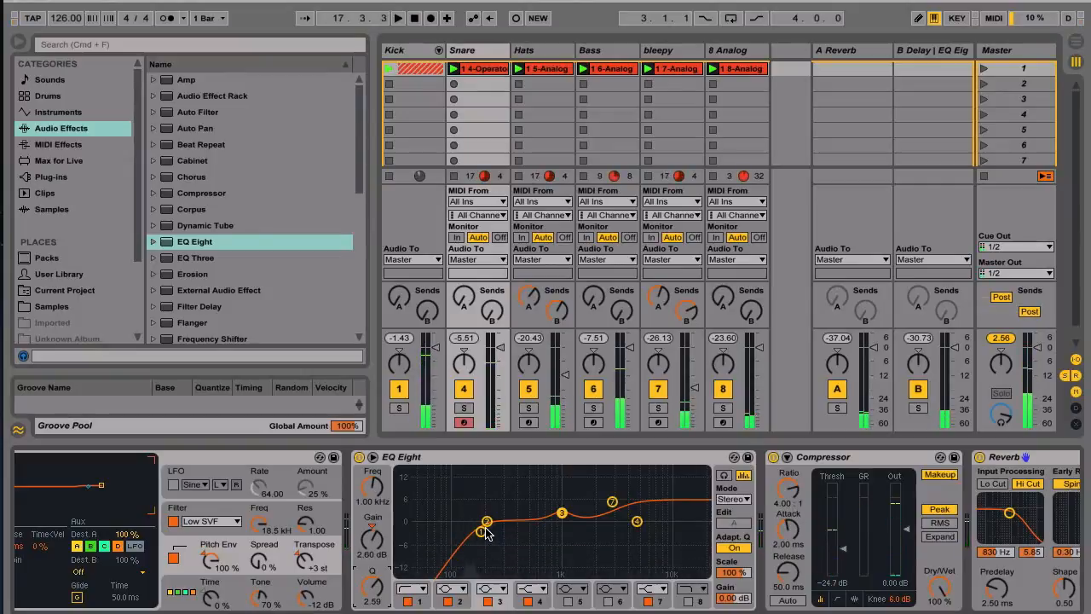
Insert a Saturator between the Compressor and the Reverb on the Snare track.
{"action": "scroll", "coordinate": [298, 320], "scroll_direction": "down", "scroll_amount": 5}
{"action": "double_click", "coordinate": [193, 307]}
{"action": "scroll", "coordinate": [183, 328], "scroll_direction": "down", "scroll_amount": 4}
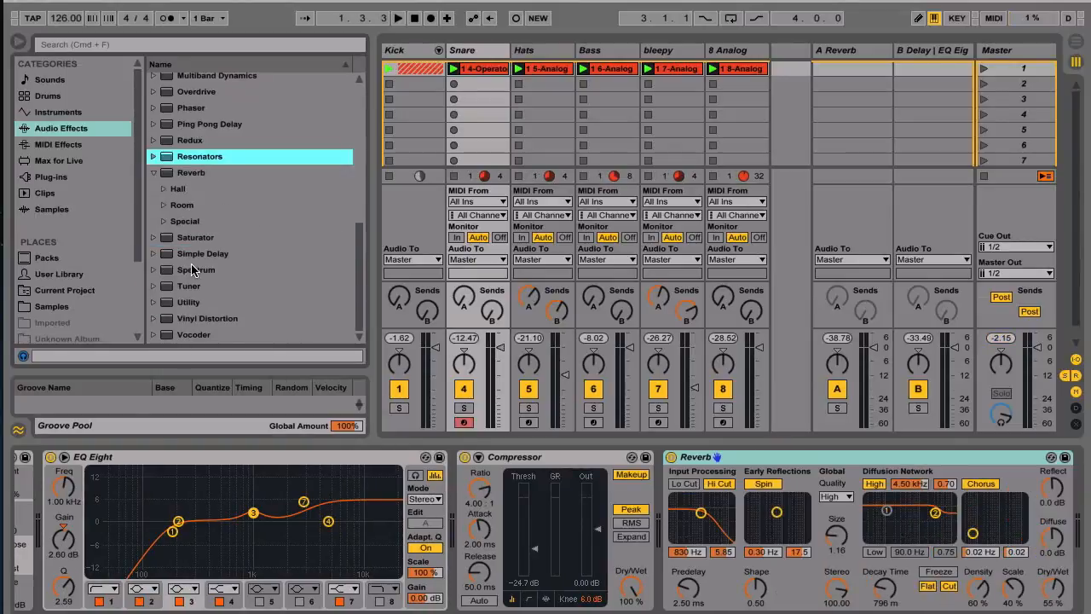
{"action": "left_click_drag", "start_coordinate": [192, 243], "coordinate": [656, 500]}
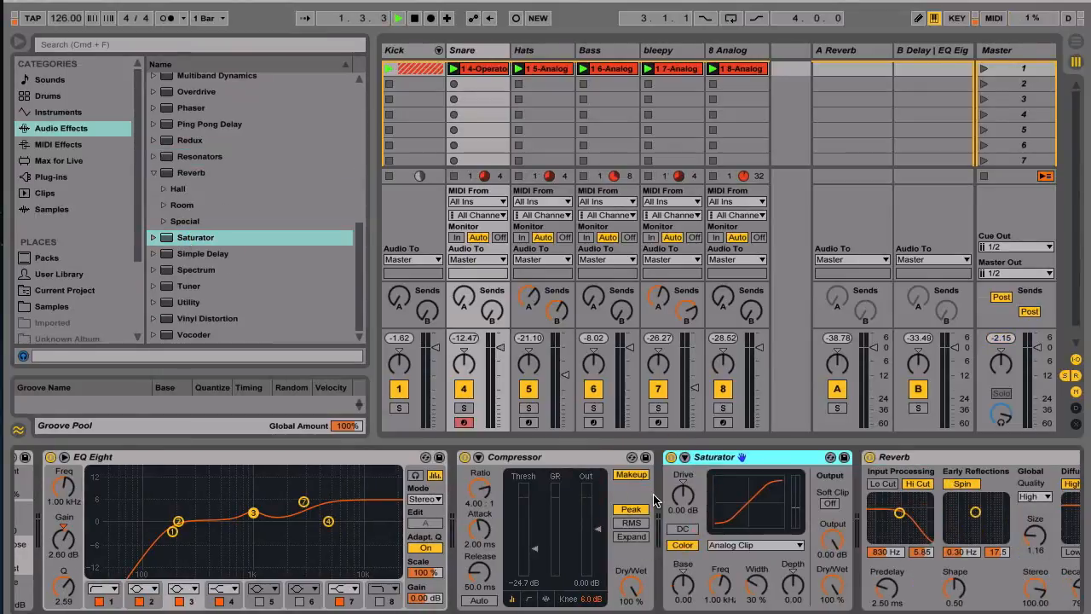
Set the Snare's Saturator to Sinoid Fold with 4.00 dB drive and lower the track's volume.
{"action": "left_click", "coordinate": [750, 545]}
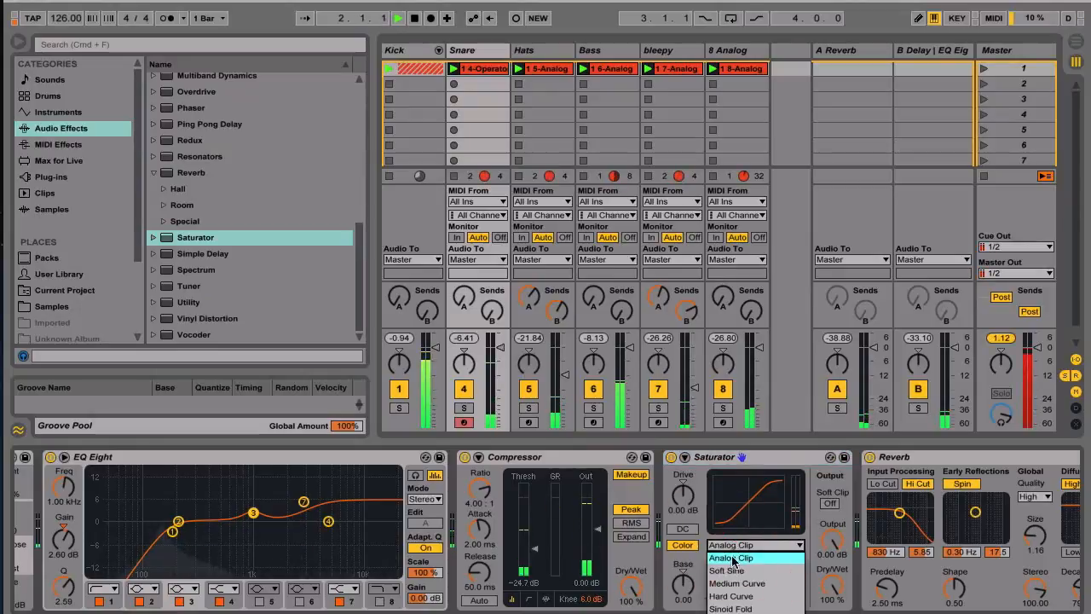
{"action": "left_click", "coordinate": [730, 608]}
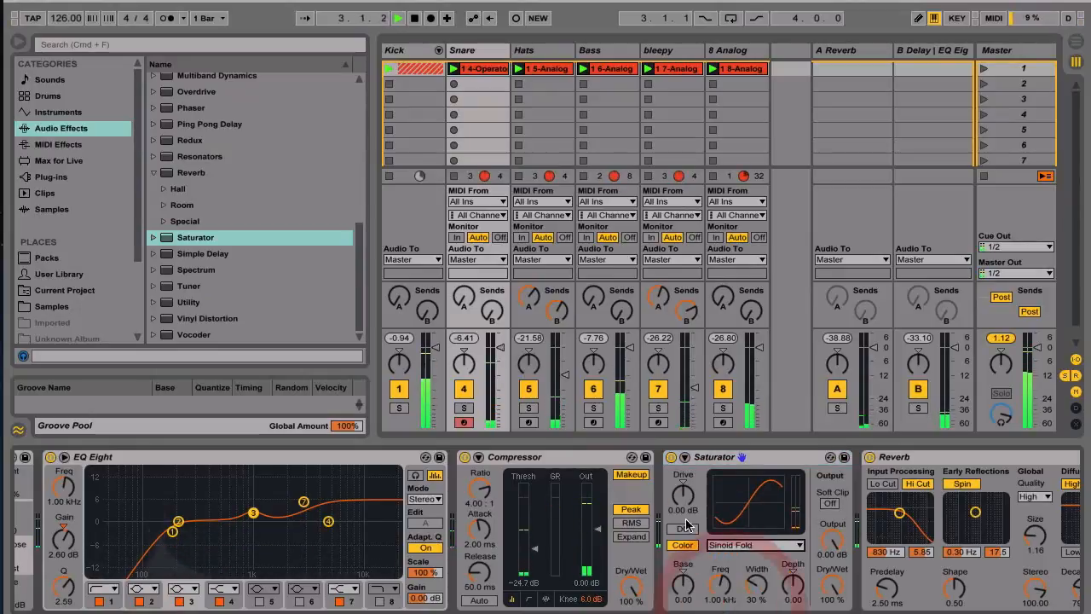
{"action": "left_click_drag", "start_coordinate": [681, 508], "coordinate": [681, 482]}
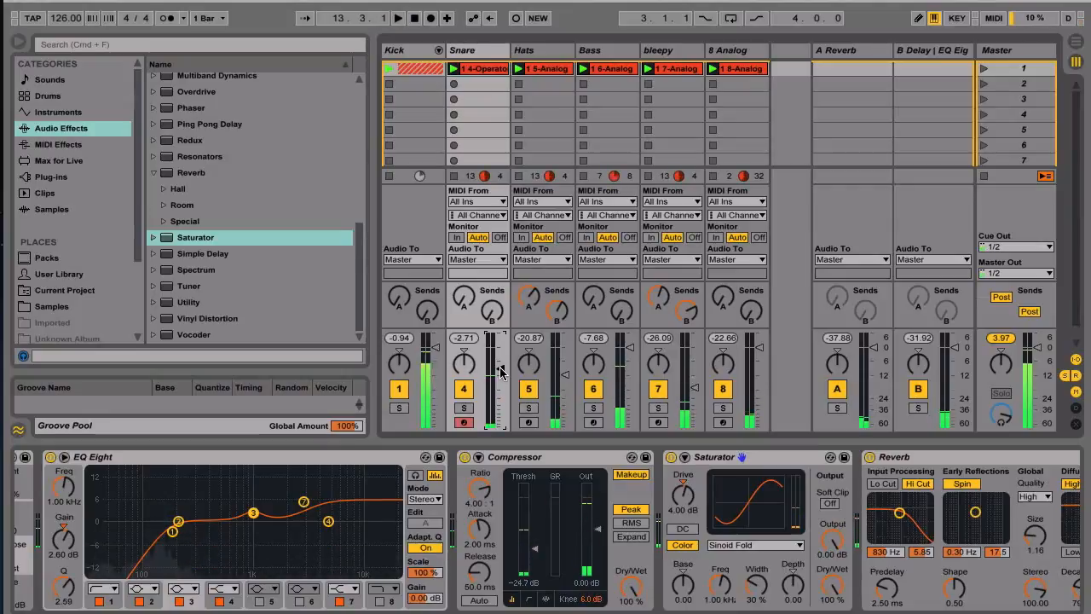
Solo the Snare temporarily and compare its sound with the EQ Eight and the Saturator bypassed and re-enabled.
{"action": "left_click", "coordinate": [463, 409]}
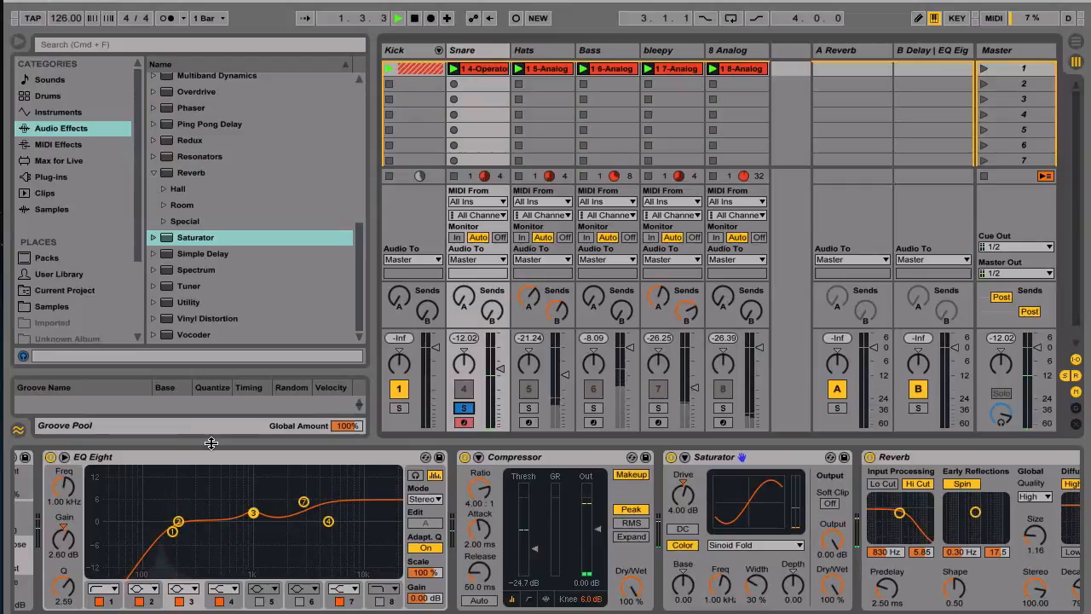
{"action": "left_click", "coordinate": [50, 457]}
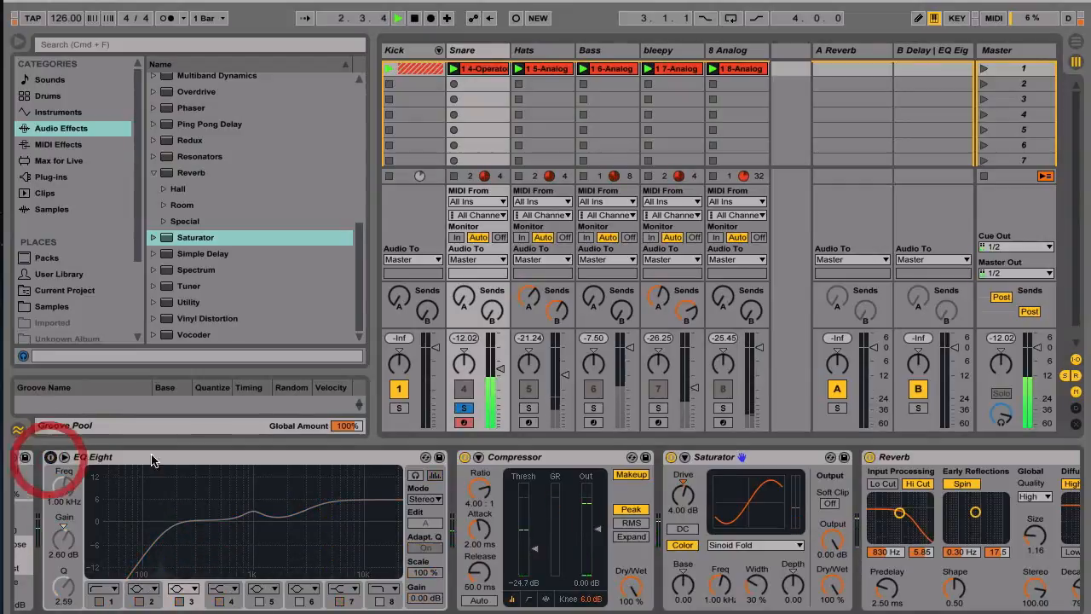
{"action": "left_click", "coordinate": [670, 458]}
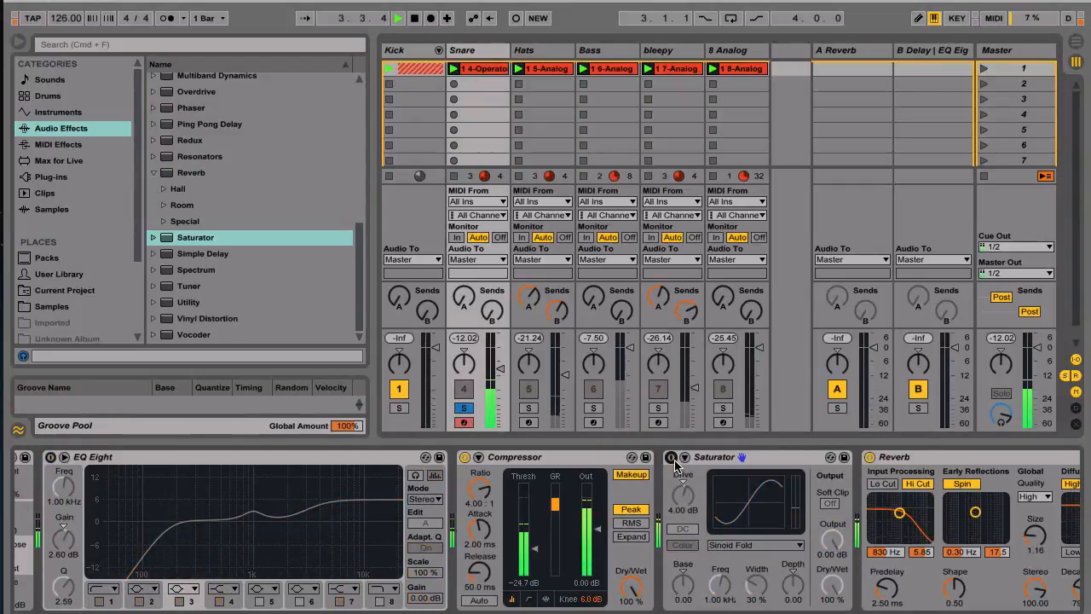
{"action": "left_click", "coordinate": [51, 458]}
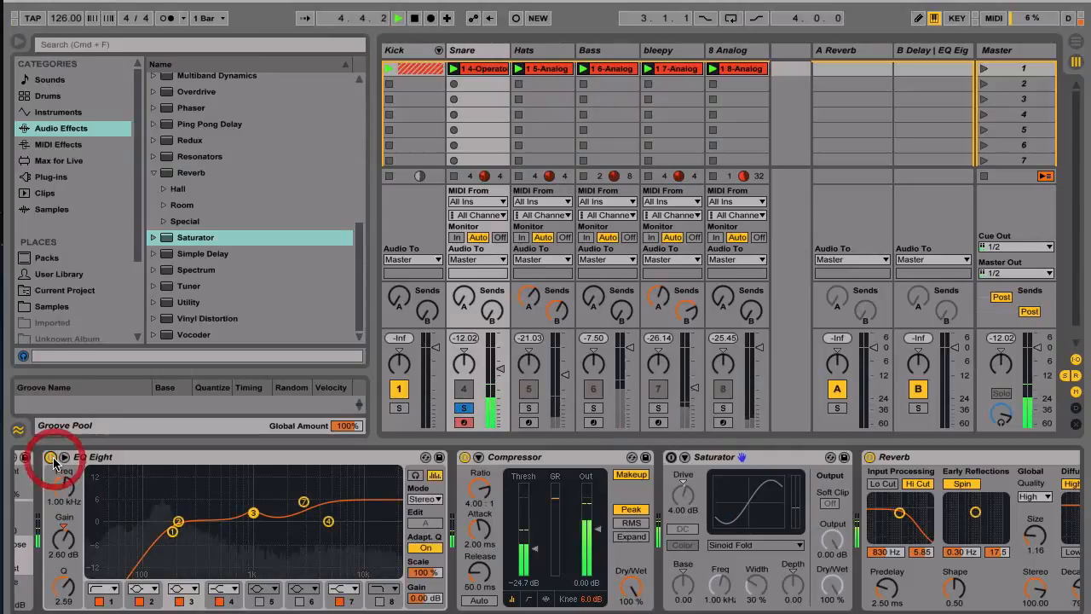
{"action": "left_click", "coordinate": [670, 457]}
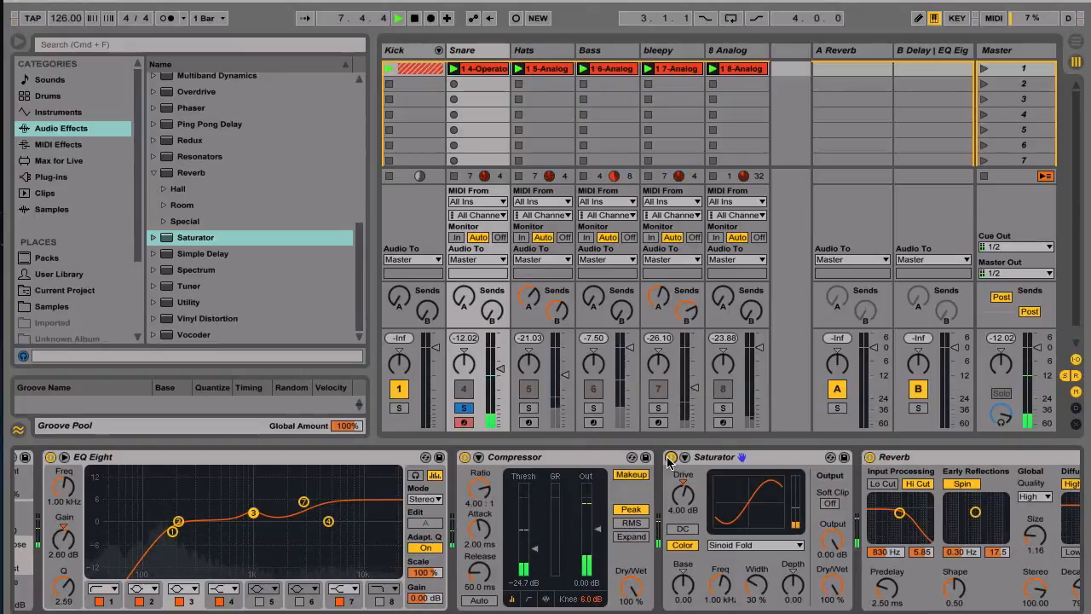
{"action": "left_click", "coordinate": [462, 407]}
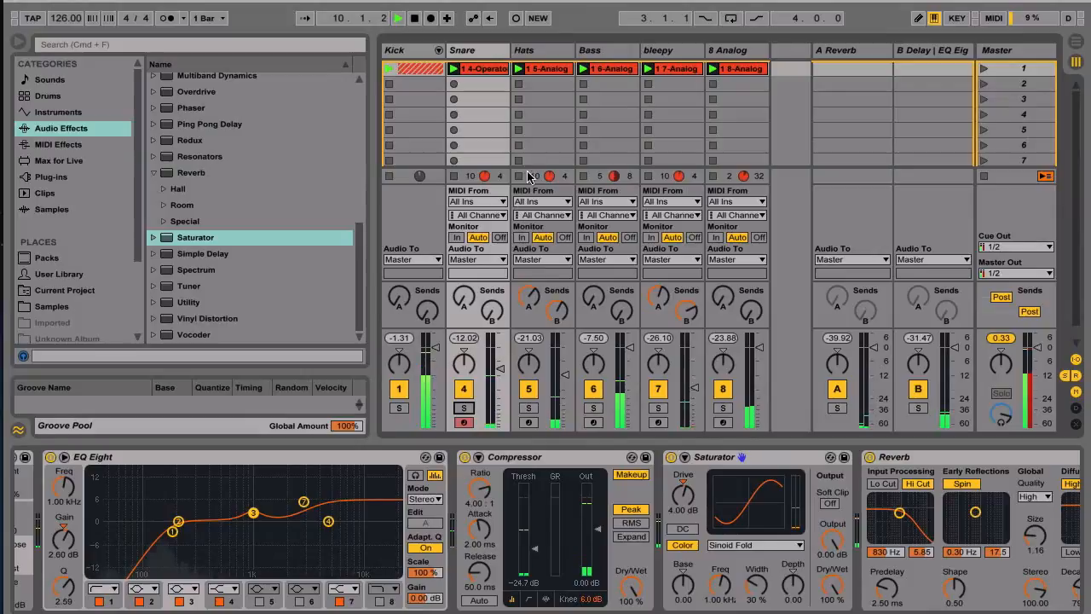
Shorten the amplitude envelope decay of the Hats track's Analog to 34 ms.
{"action": "left_click", "coordinate": [529, 56]}
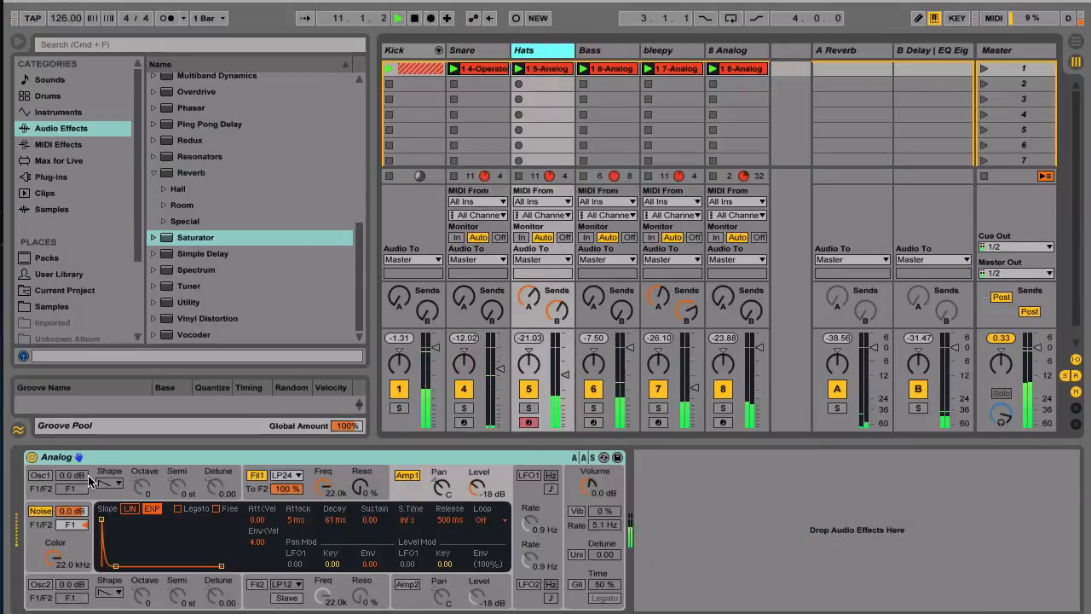
{"action": "left_click", "coordinate": [53, 563]}
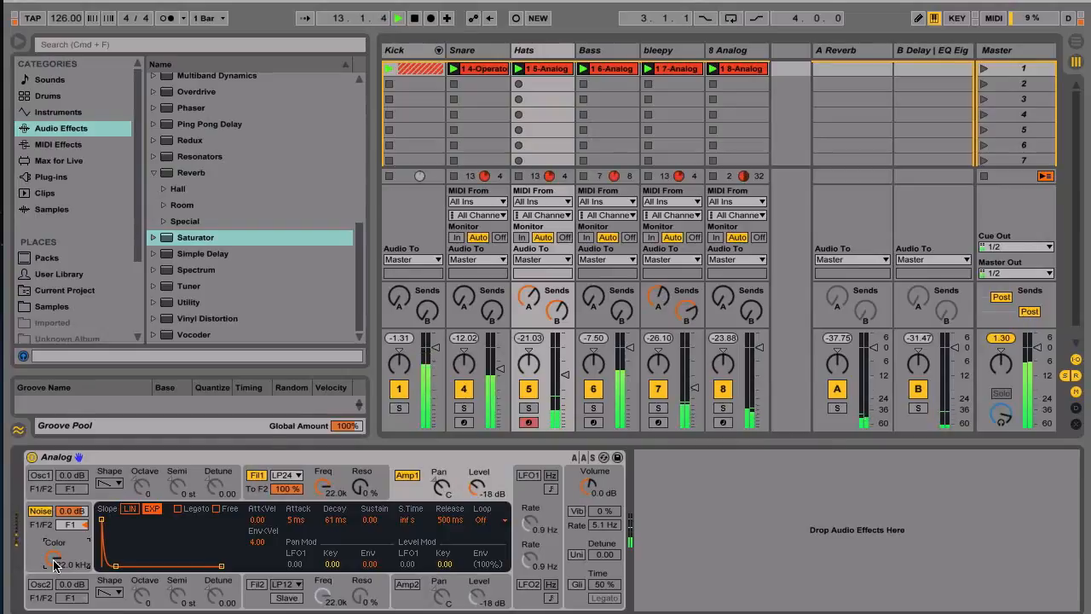
{"action": "left_click", "coordinate": [144, 484]}
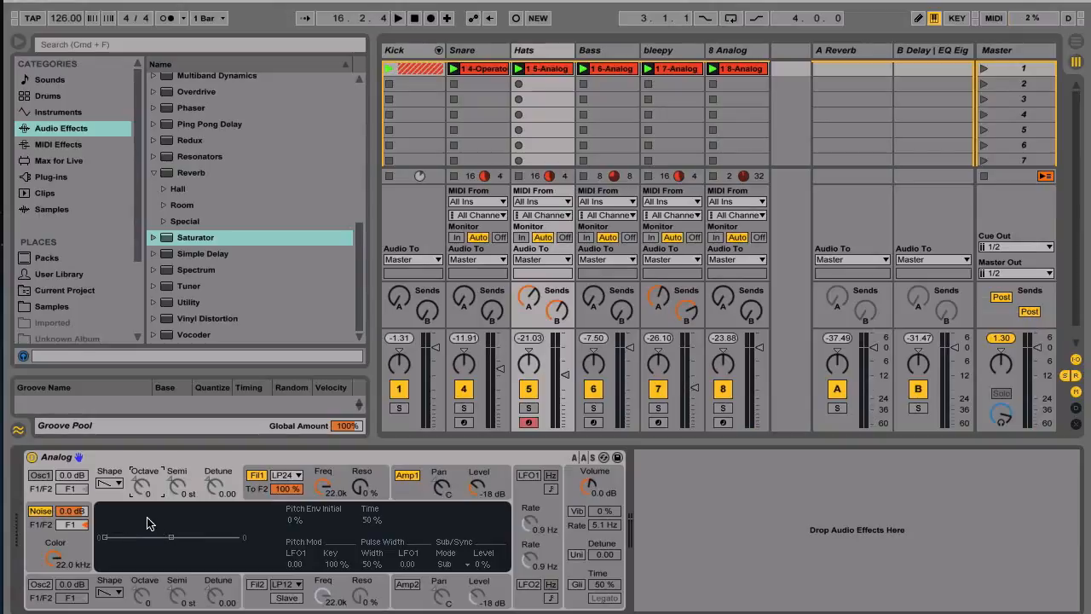
{"action": "left_click", "coordinate": [407, 475]}
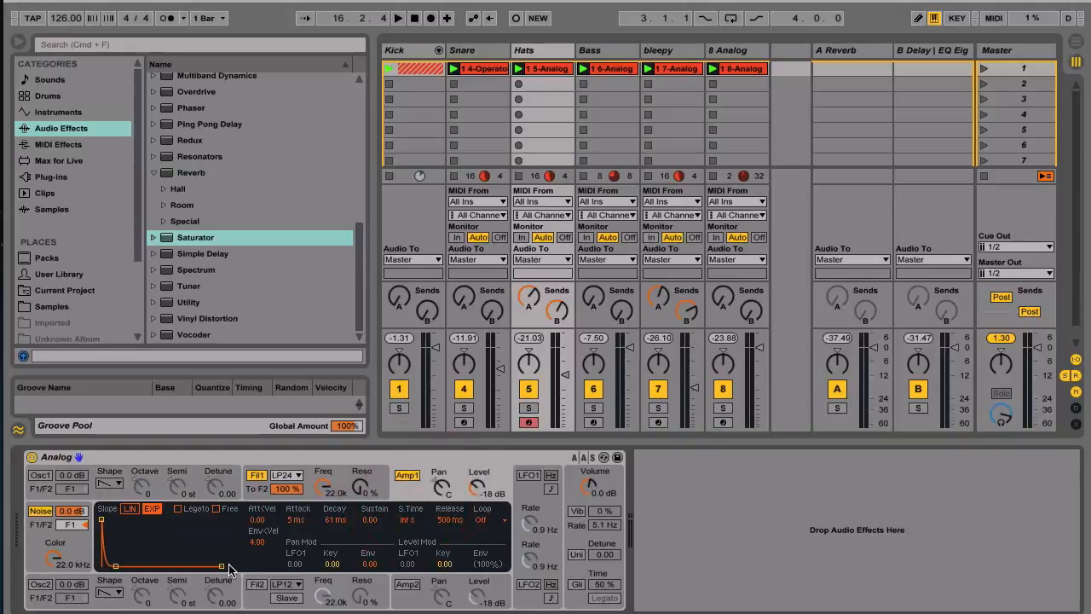
{"action": "key", "text": "space"}
{"action": "left_click_drag", "start_coordinate": [116, 566], "coordinate": [114, 566]}
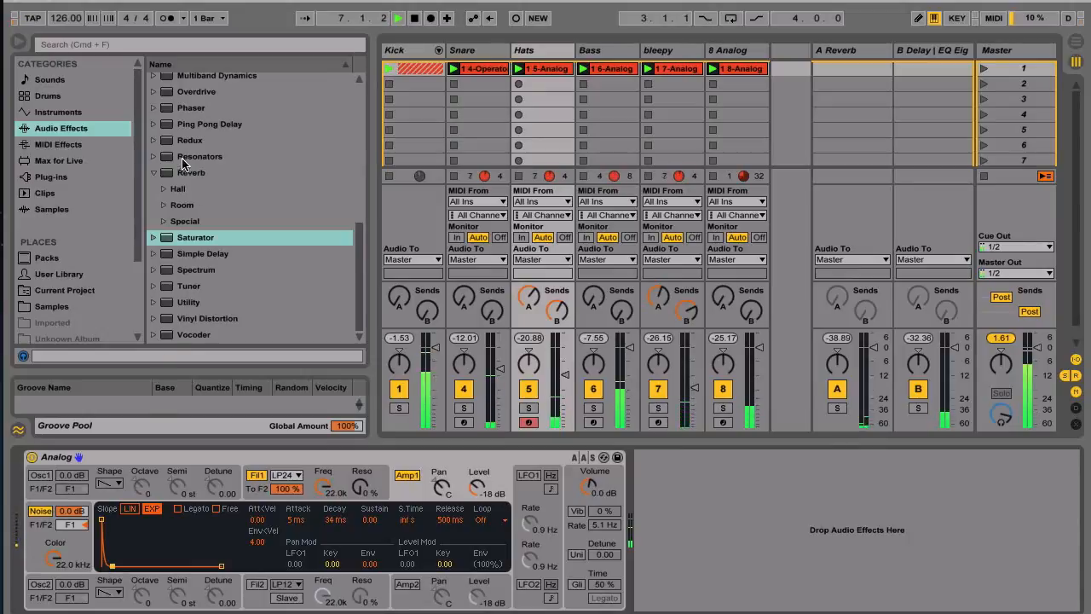
Add a Compressor to the Bass track after the Analog and set its threshold to -16.0 dB.
{"action": "left_click", "coordinate": [597, 52]}
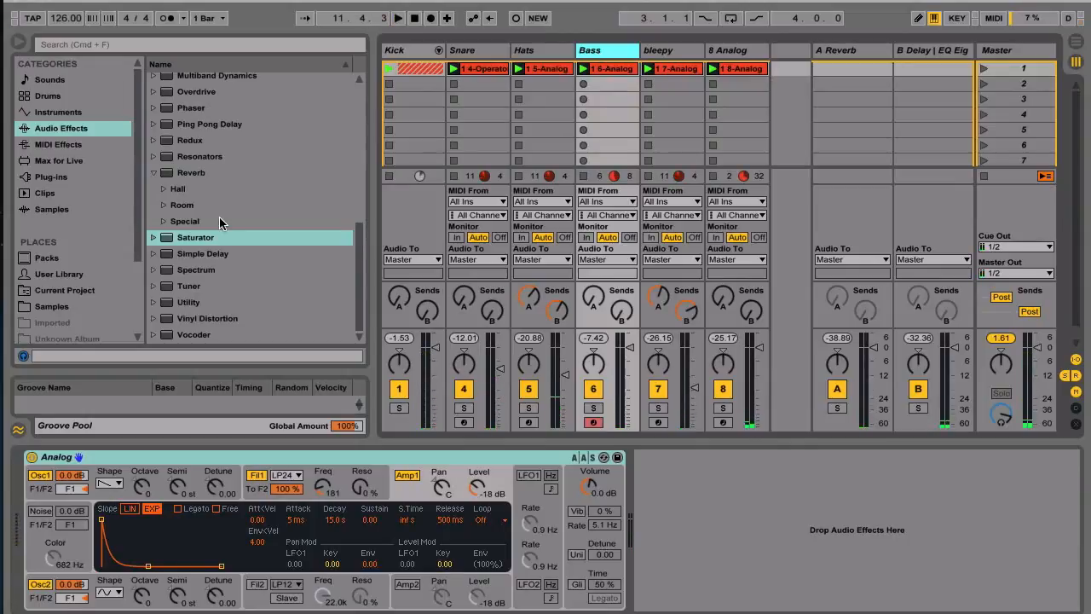
{"action": "scroll", "coordinate": [193, 241], "scroll_direction": "up", "scroll_amount": 8}
{"action": "left_click_drag", "start_coordinate": [192, 193], "coordinate": [716, 540]}
{"action": "key", "text": "space"}
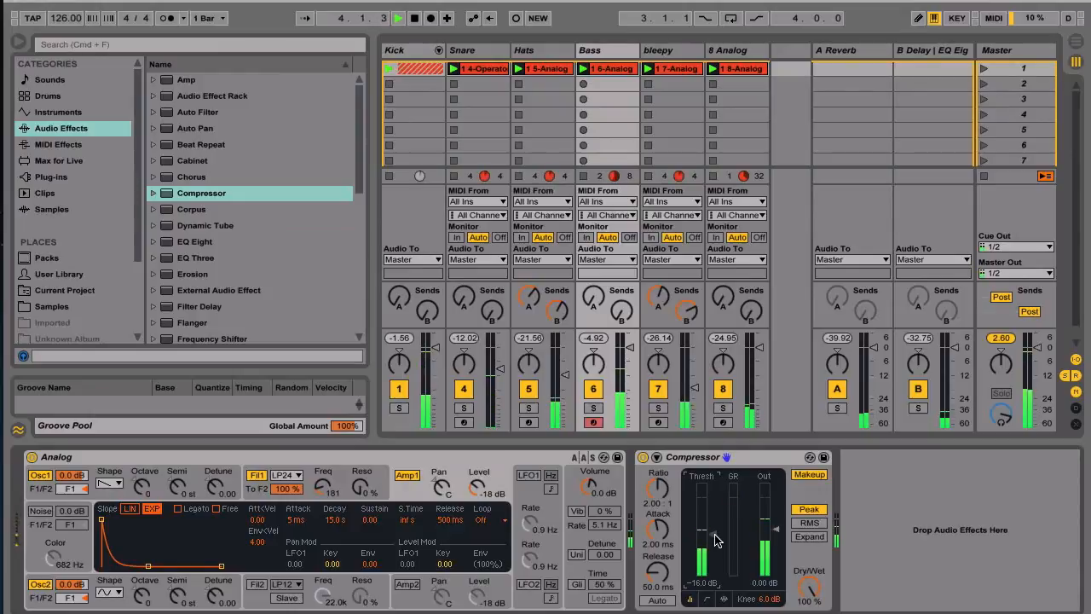
Compare the Bass with its Compressor bypassed and re-enabled, and lower the Compressor's output to -4.29 dB.
{"action": "left_click", "coordinate": [644, 459]}
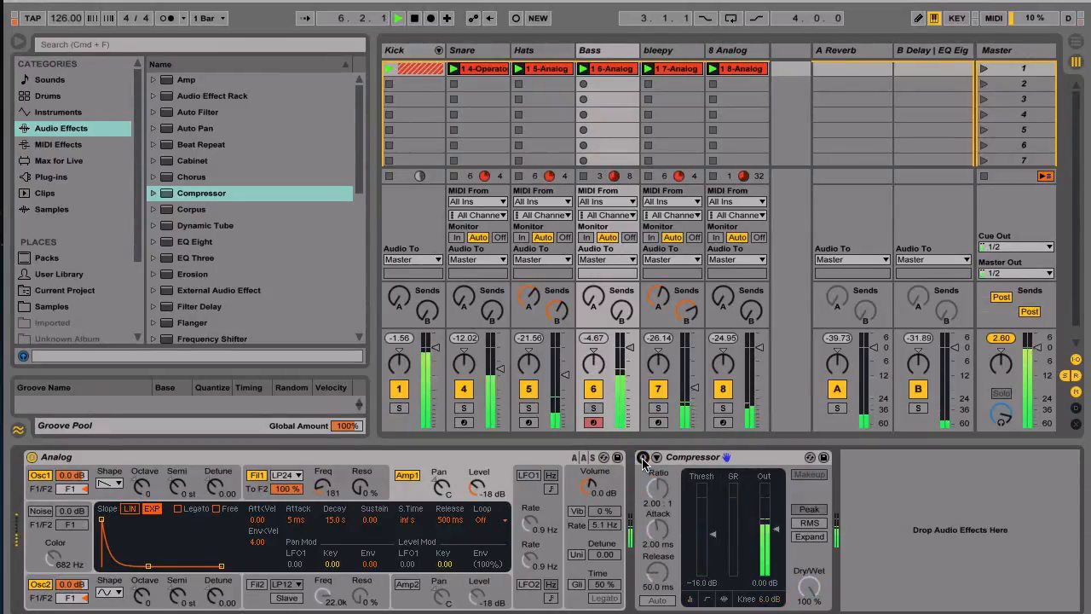
{"action": "left_click", "coordinate": [643, 459]}
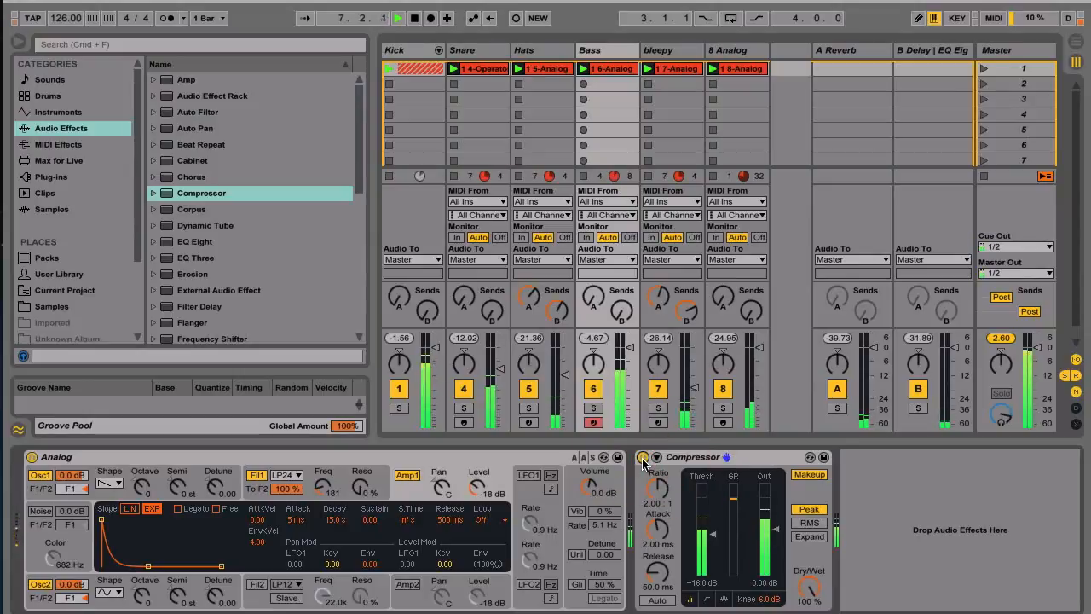
{"action": "left_click", "coordinate": [643, 458]}
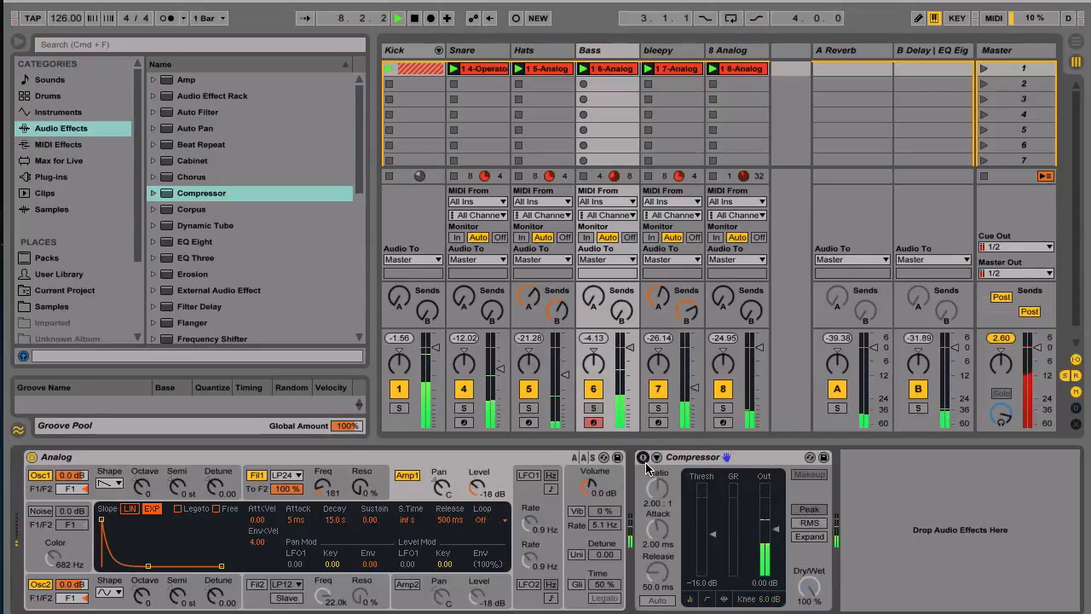
{"action": "left_click", "coordinate": [643, 458]}
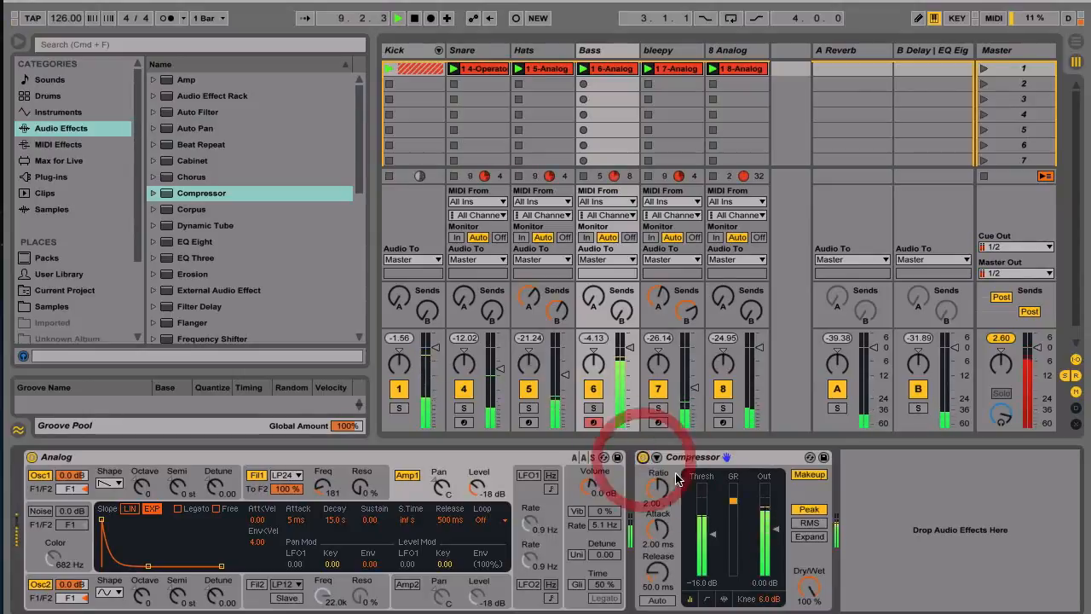
{"action": "mouse_move", "coordinate": [775, 530]}
{"action": "left_mouse_down"}
{"action": "mouse_move", "coordinate": [775, 543]}
{"action": "mouse_move", "coordinate": [775, 534]}
{"action": "left_mouse_up"}
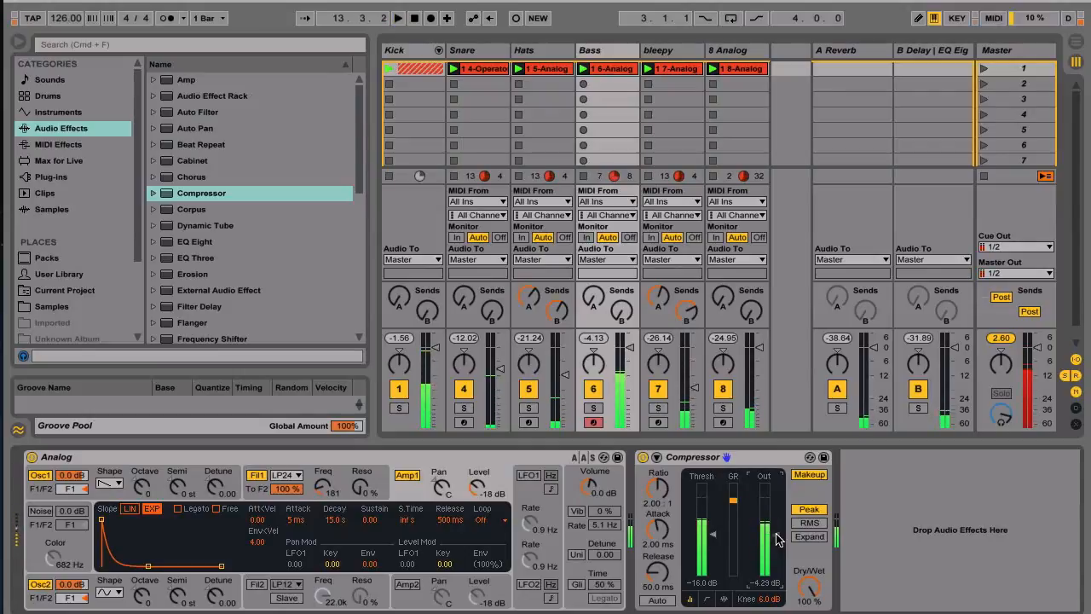
Add a second Compressor after the first on the Bass track and enable its sidechain with Kick as the audio source.
{"action": "left_click", "coordinate": [729, 459]}
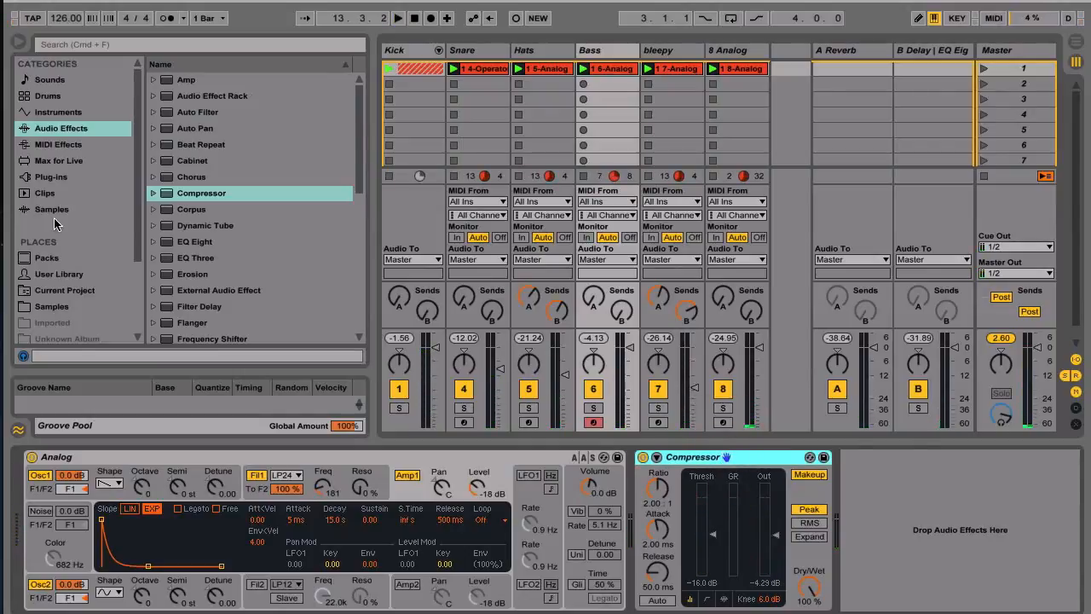
{"action": "left_click_drag", "start_coordinate": [167, 199], "coordinate": [881, 513]}
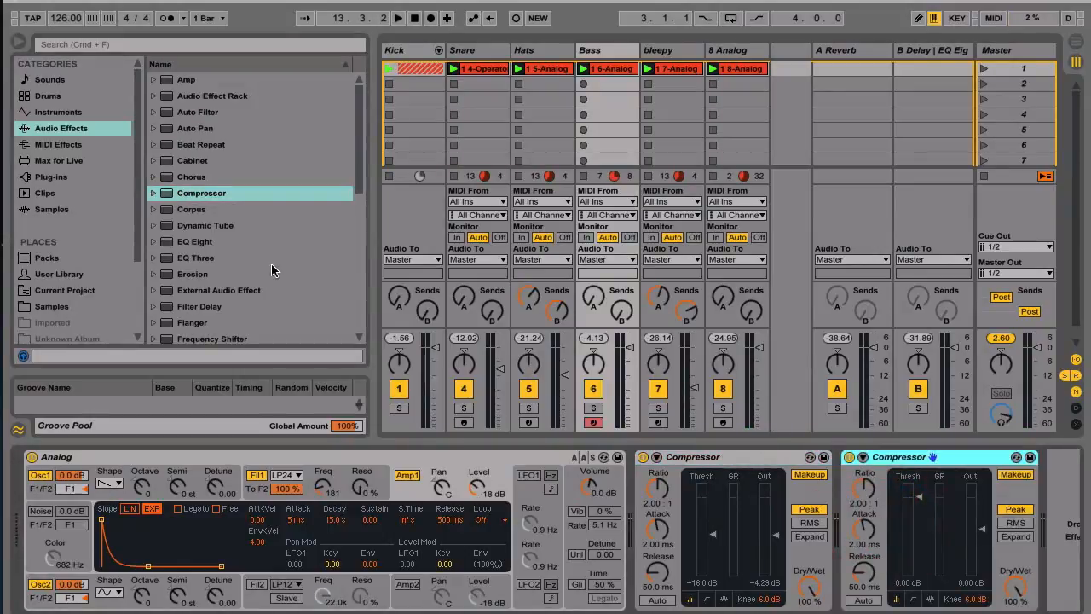
{"action": "left_click", "coordinate": [862, 459]}
{"action": "left_click", "coordinate": [865, 474]}
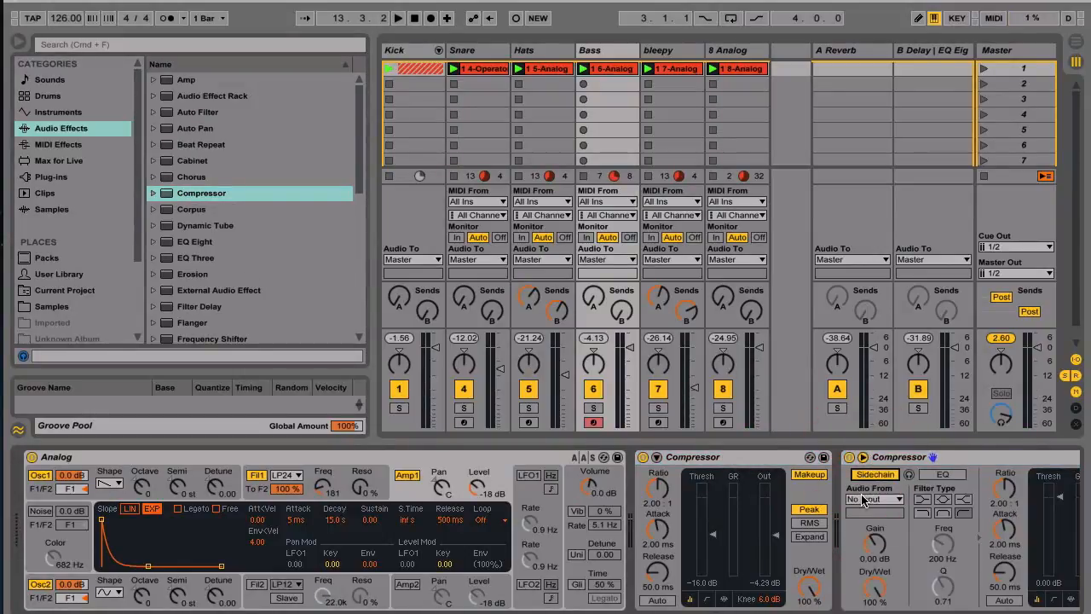
{"action": "left_click", "coordinate": [862, 500]}
{"action": "left_click", "coordinate": [859, 348]}
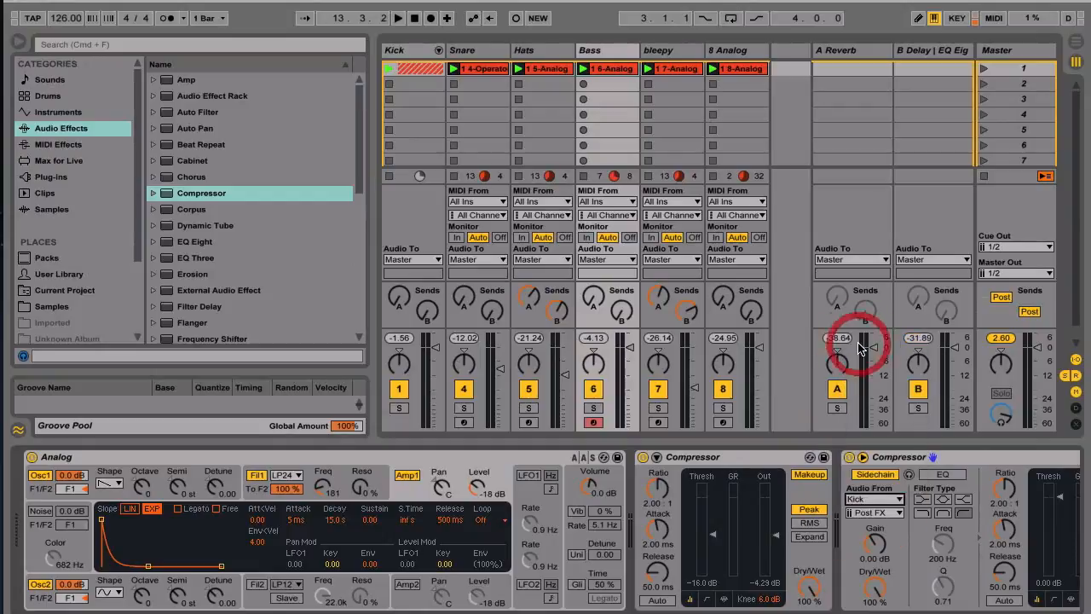
Set the sidechain Compressor's threshold to -14.2 dB with Auto release during playback, and lower the Snare track's volume.
{"action": "key", "text": "space"}
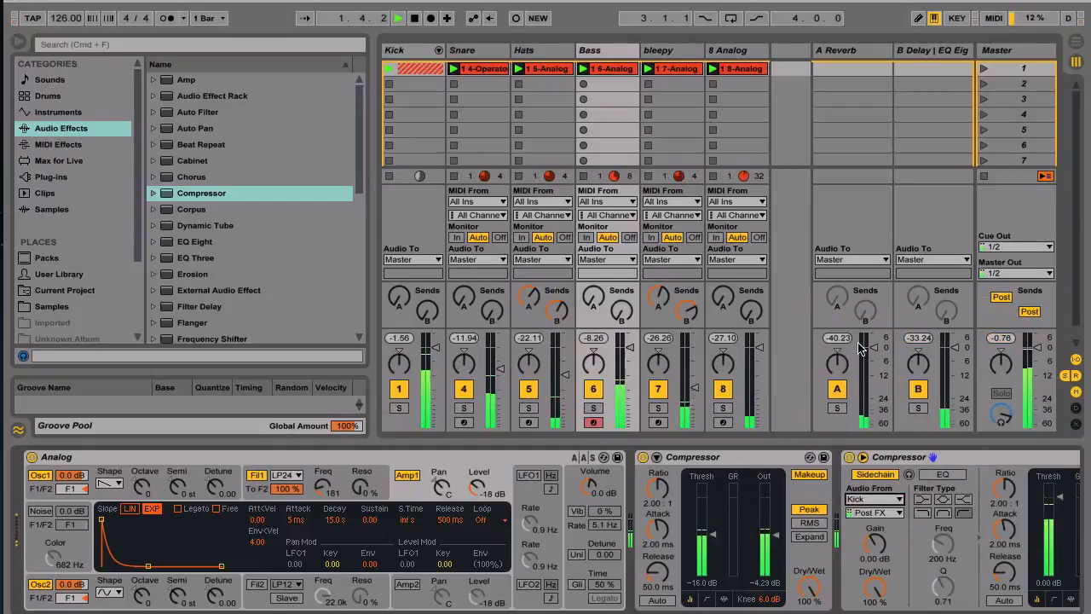
{"action": "scroll", "coordinate": [890, 494], "scroll_direction": "right", "scroll_amount": 3}
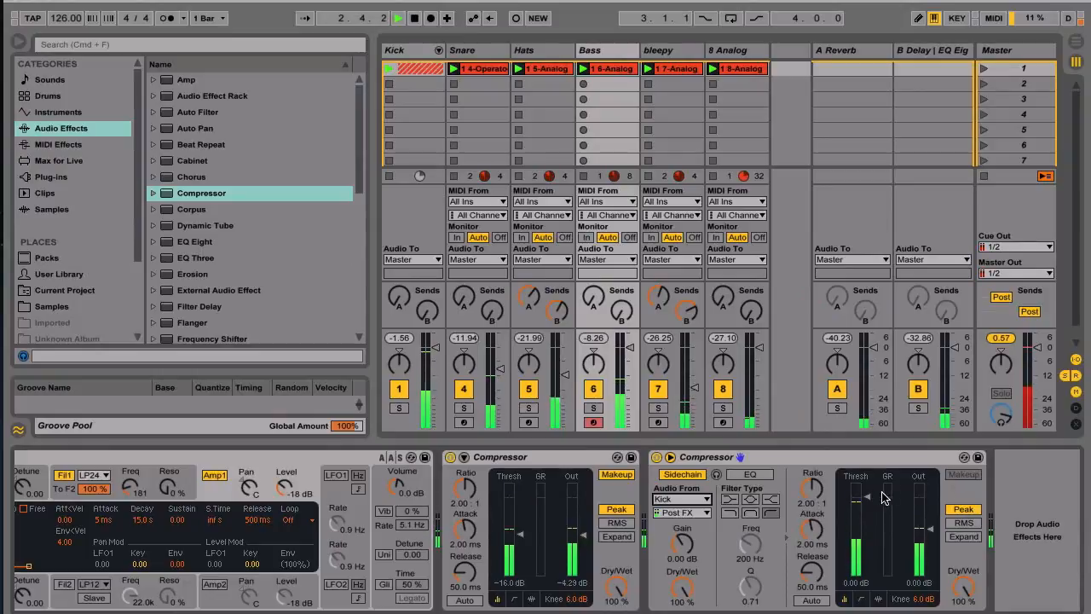
{"action": "left_click_drag", "start_coordinate": [868, 497], "coordinate": [869, 529]}
{"action": "left_click_drag", "start_coordinate": [801, 577], "coordinate": [801, 552]}
{"action": "left_click", "coordinate": [807, 600]}
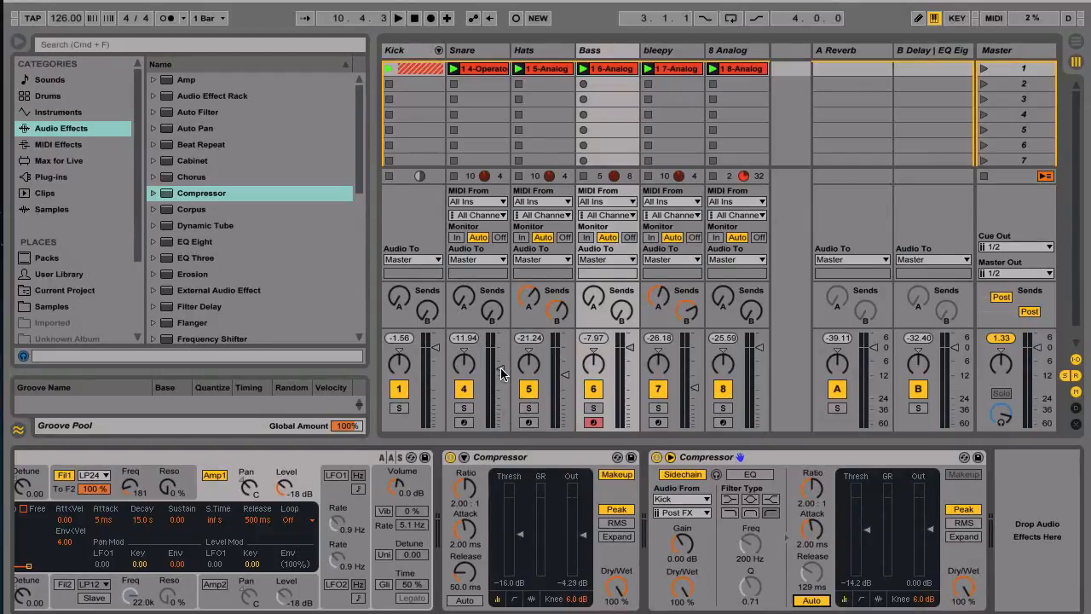
{"action": "key", "text": "space"}
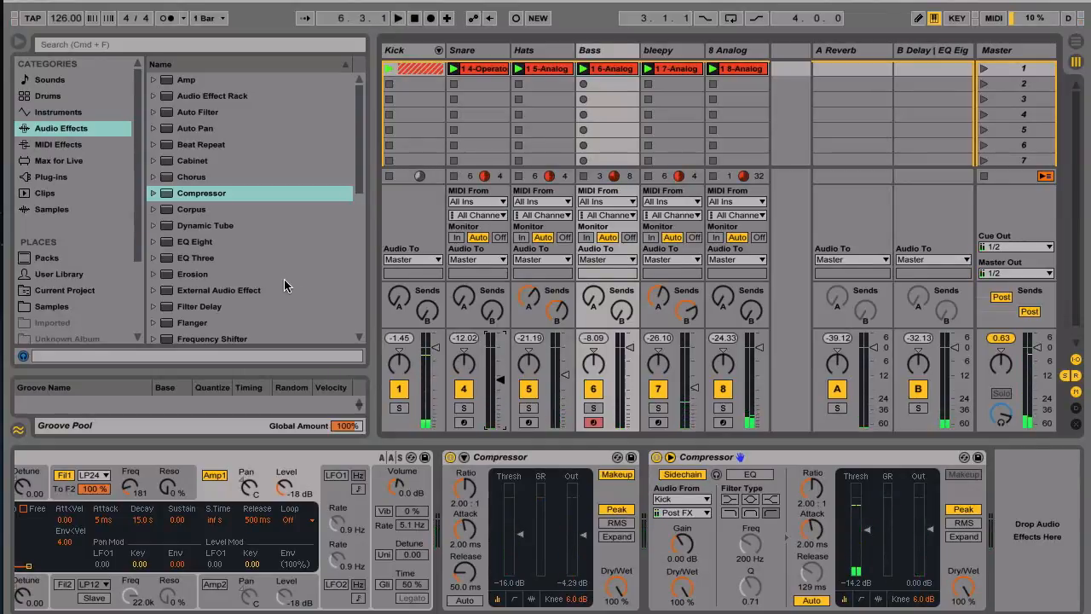
Add an EQ Eight at the end of the Bass chain with band 1 as a low cut at 64.6 Hz and Q 0.72, and play it back.
{"action": "left_click_drag", "start_coordinate": [198, 243], "coordinate": [1039, 461]}
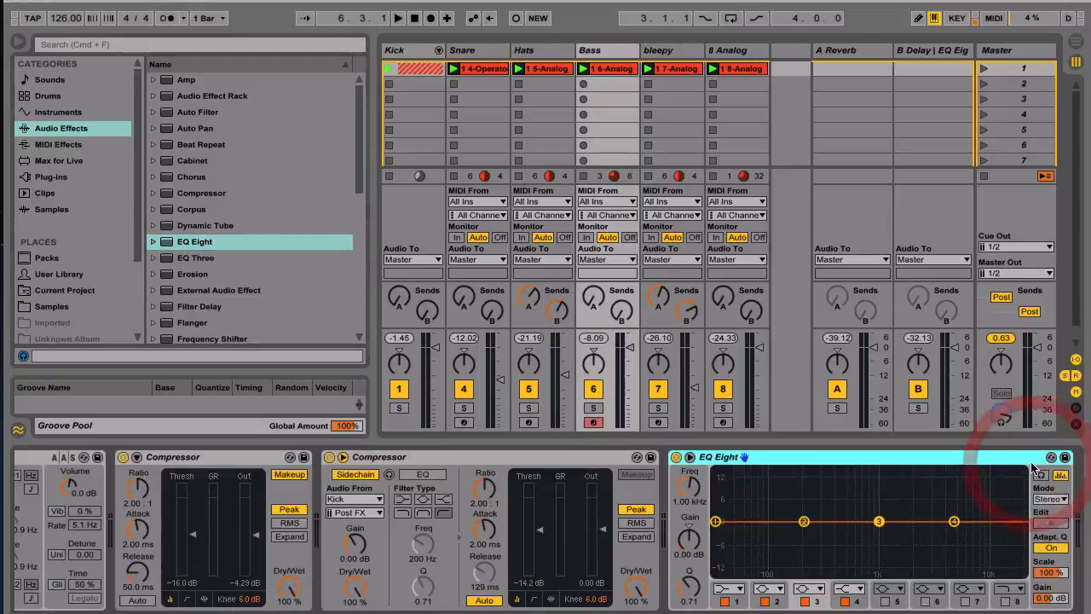
{"action": "left_click", "coordinate": [723, 587]}
{"action": "left_click", "coordinate": [723, 506]}
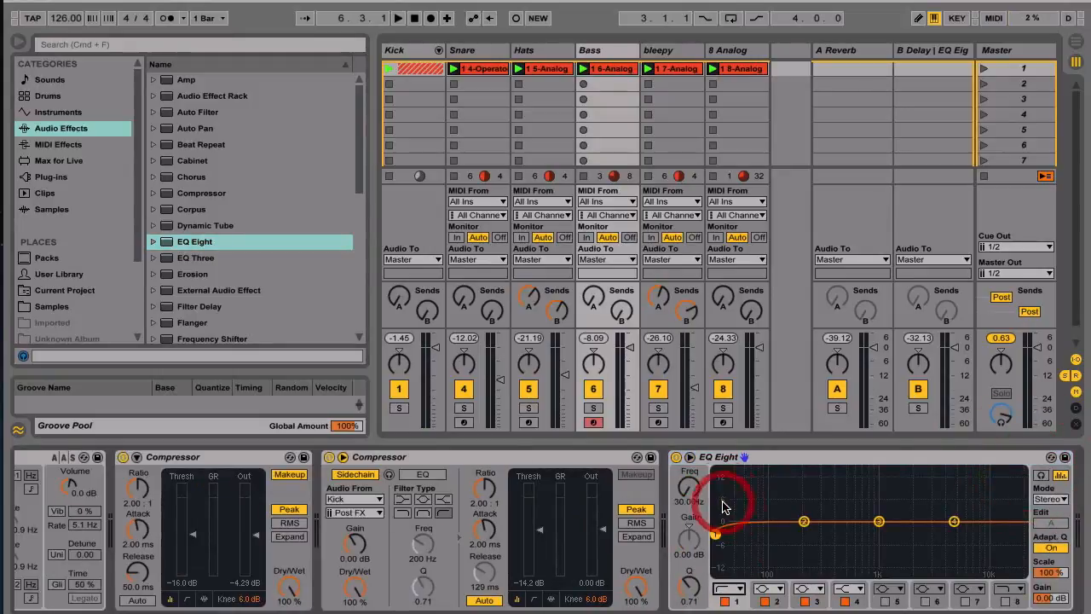
{"action": "left_click", "coordinate": [716, 534]}
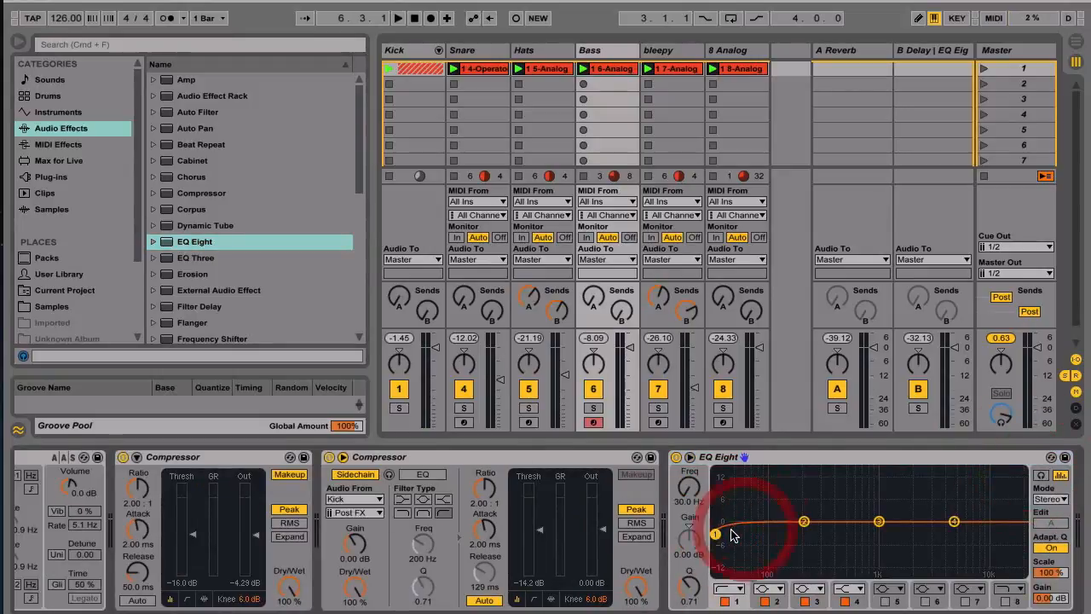
{"action": "left_click_drag", "start_coordinate": [719, 534], "coordinate": [750, 536]}
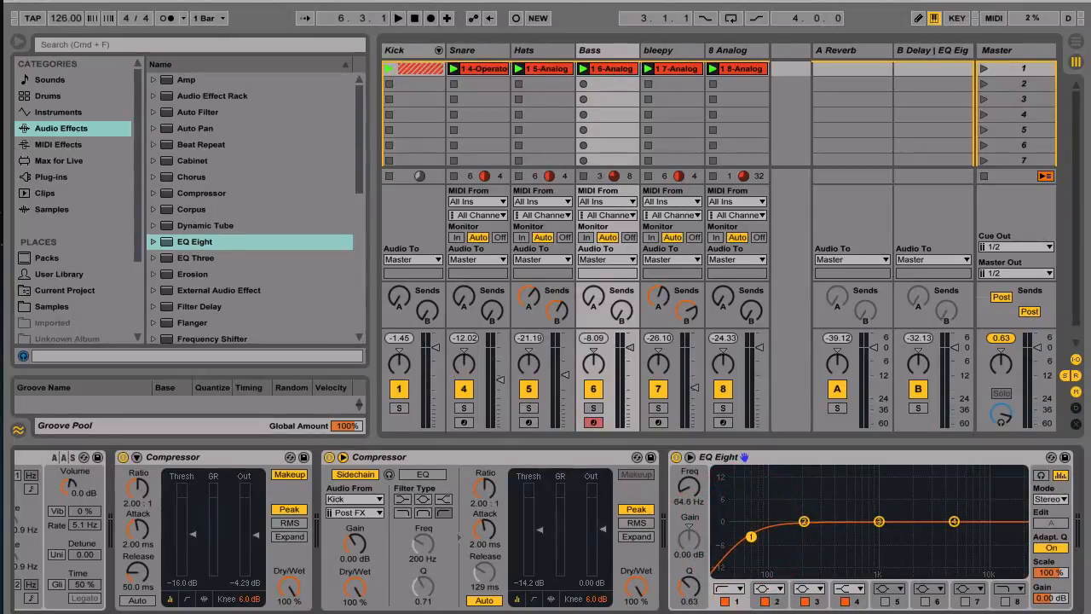
{"action": "left_click", "coordinate": [737, 590]}
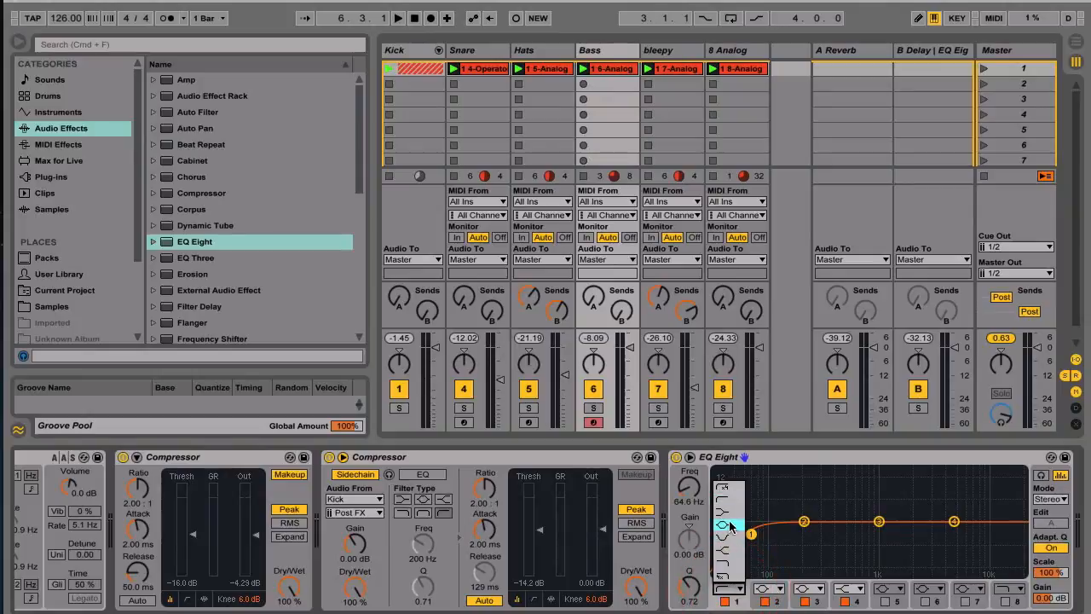
{"action": "left_click", "coordinate": [775, 552]}
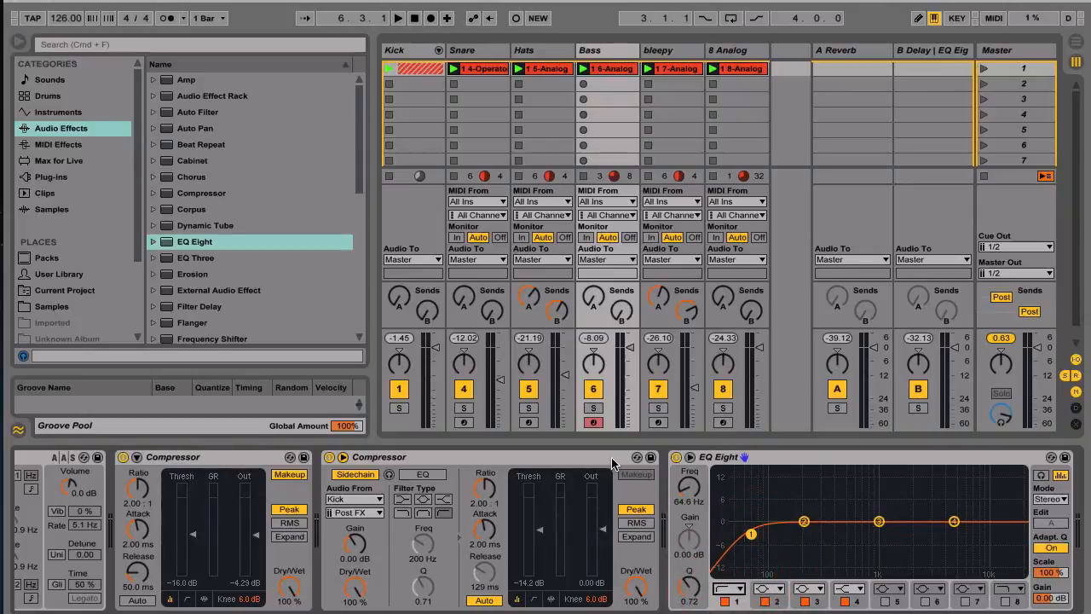
{"action": "key", "text": "space"}
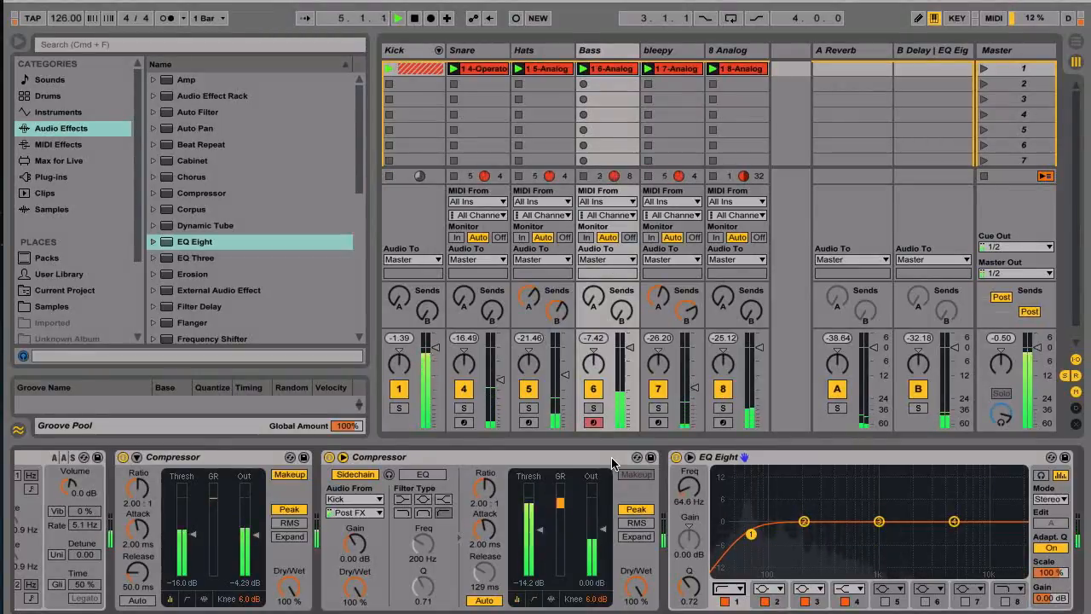
Add an EQ Eight to the bleepy track with band 1 as a low cut at 381 Hz and Q 0.66.
{"action": "left_click", "coordinate": [663, 52]}
{"action": "key", "text": "space"}
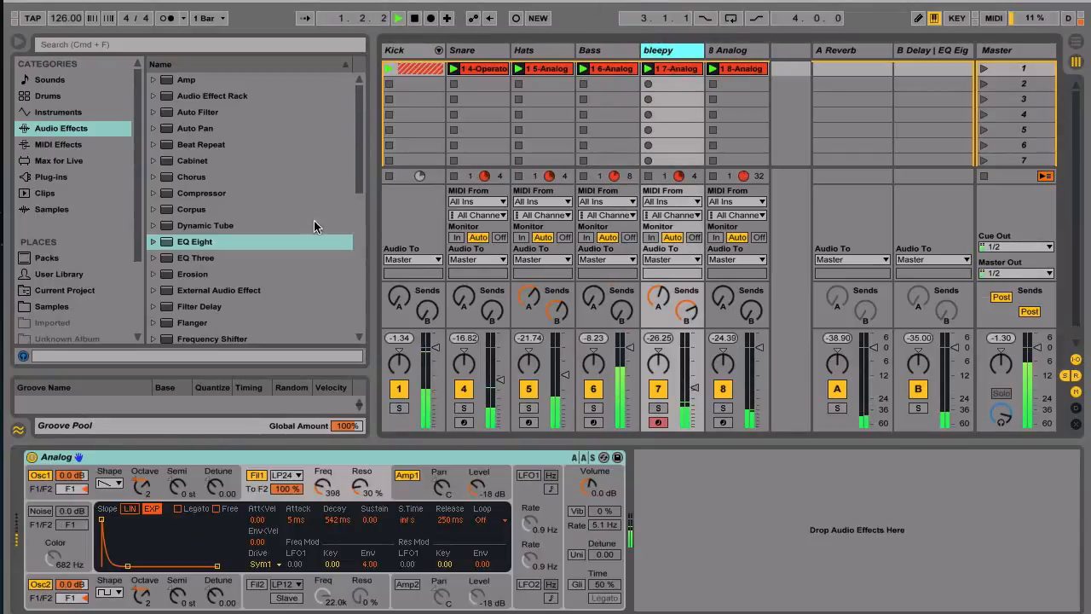
{"action": "left_click_drag", "start_coordinate": [214, 244], "coordinate": [688, 566]}
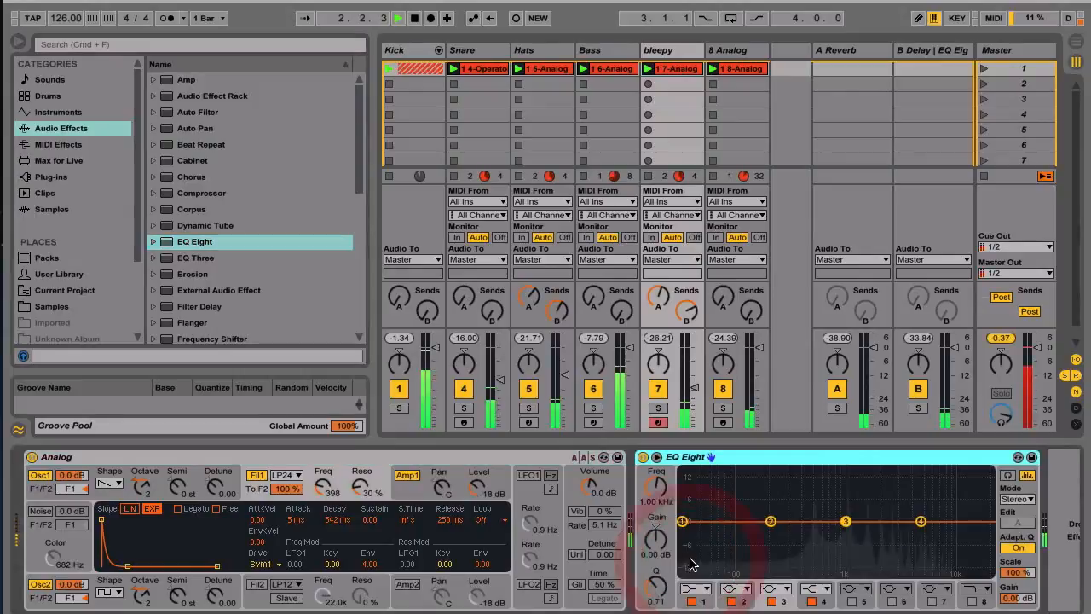
{"action": "left_click", "coordinate": [695, 588]}
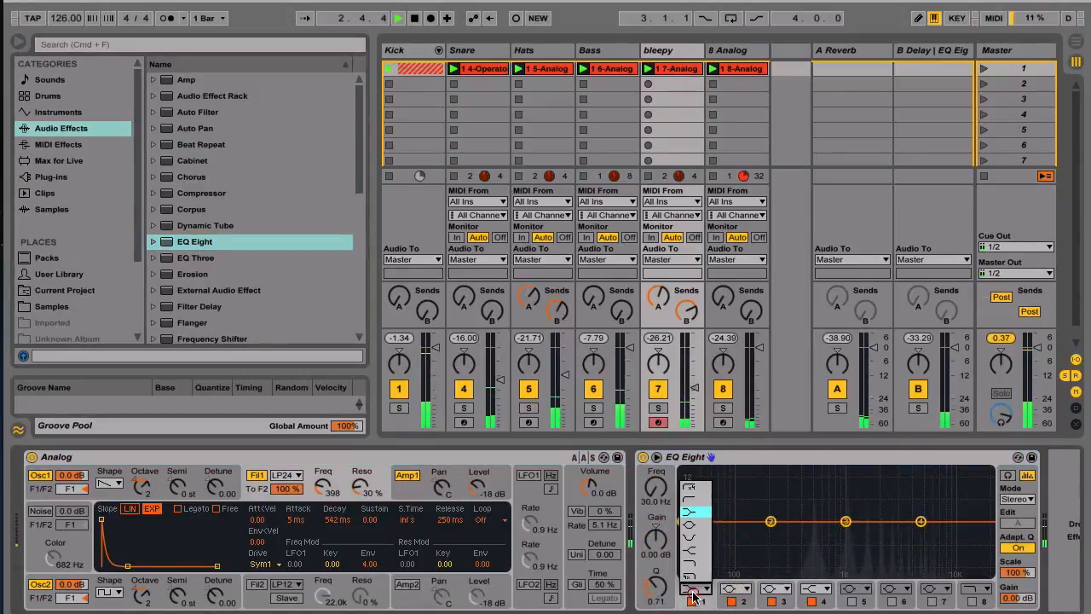
{"action": "left_click", "coordinate": [691, 521]}
{"action": "left_click_drag", "start_coordinate": [683, 534], "coordinate": [800, 536]}
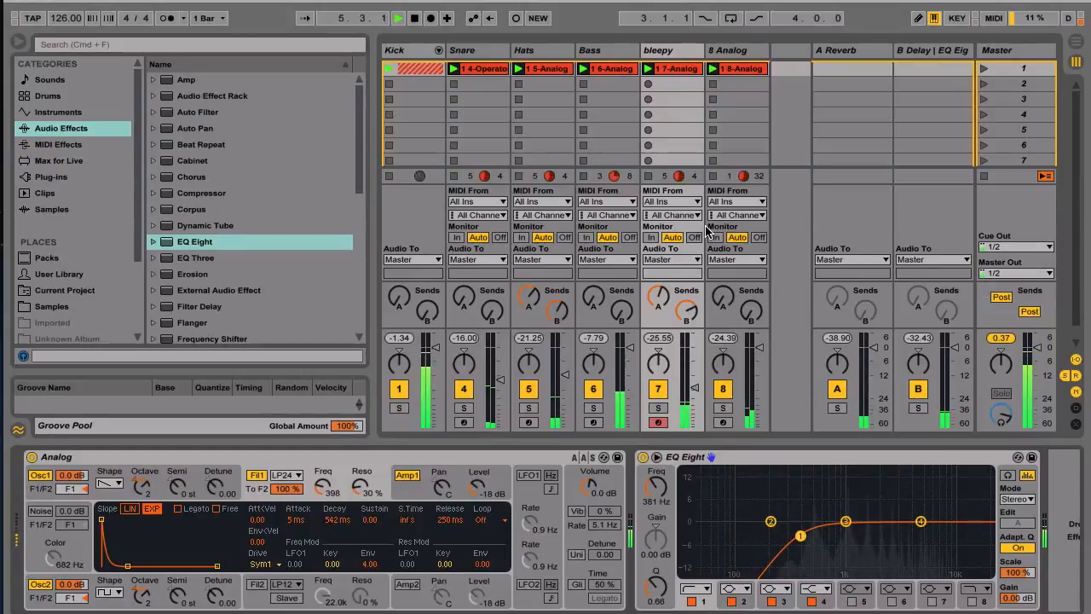
Review the device chain of the 8 Analog track, rename the track as PAd and play the set.
{"action": "left_click", "coordinate": [736, 106]}
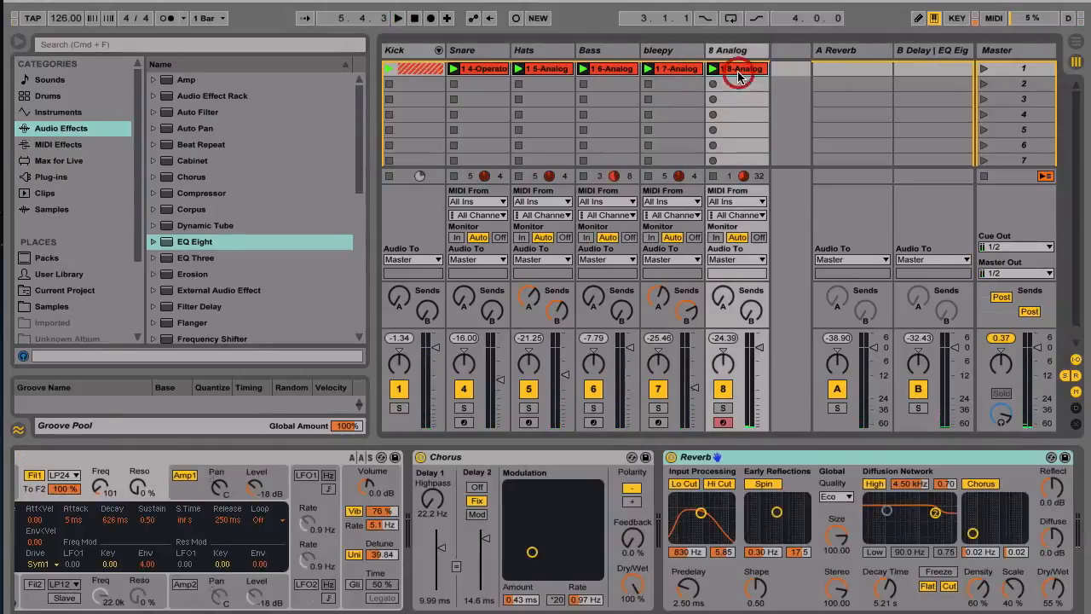
{"action": "scroll", "coordinate": [697, 481], "scroll_direction": "right", "scroll_amount": 2}
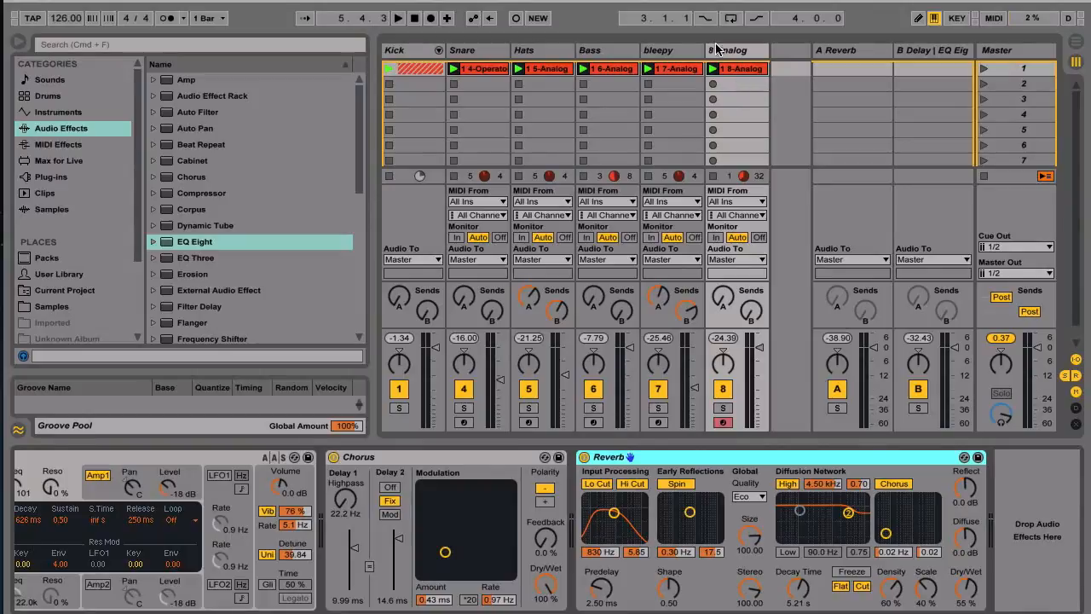
{"action": "scroll", "coordinate": [284, 492], "scroll_direction": "left", "scroll_amount": 5}
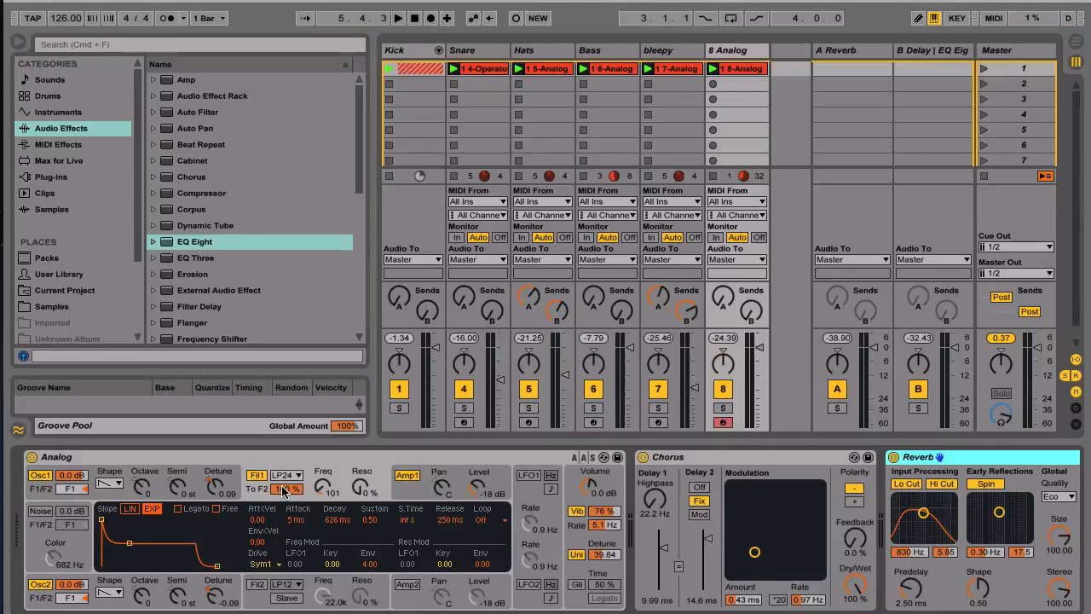
{"action": "scroll", "coordinate": [284, 489], "scroll_direction": "right", "scroll_amount": 5}
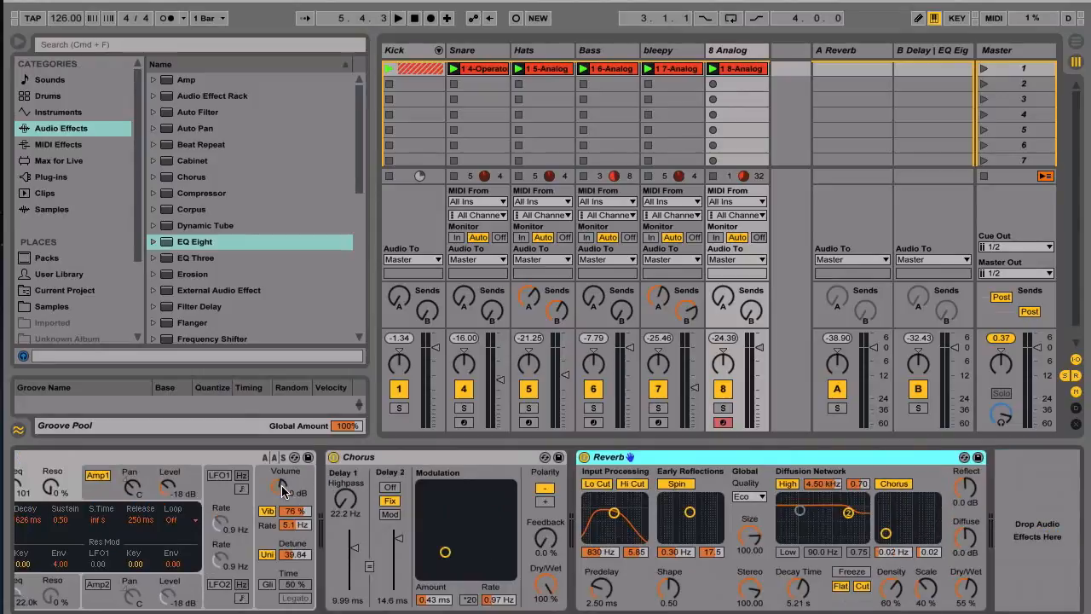
{"action": "left_click", "coordinate": [721, 53]}
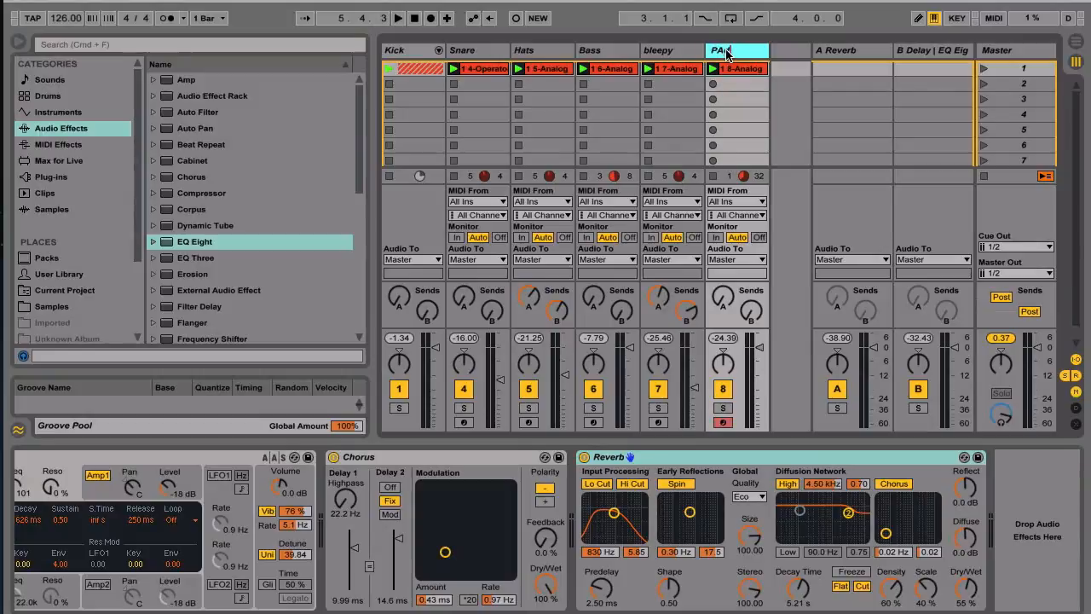
{"action": "key", "text": "space"}
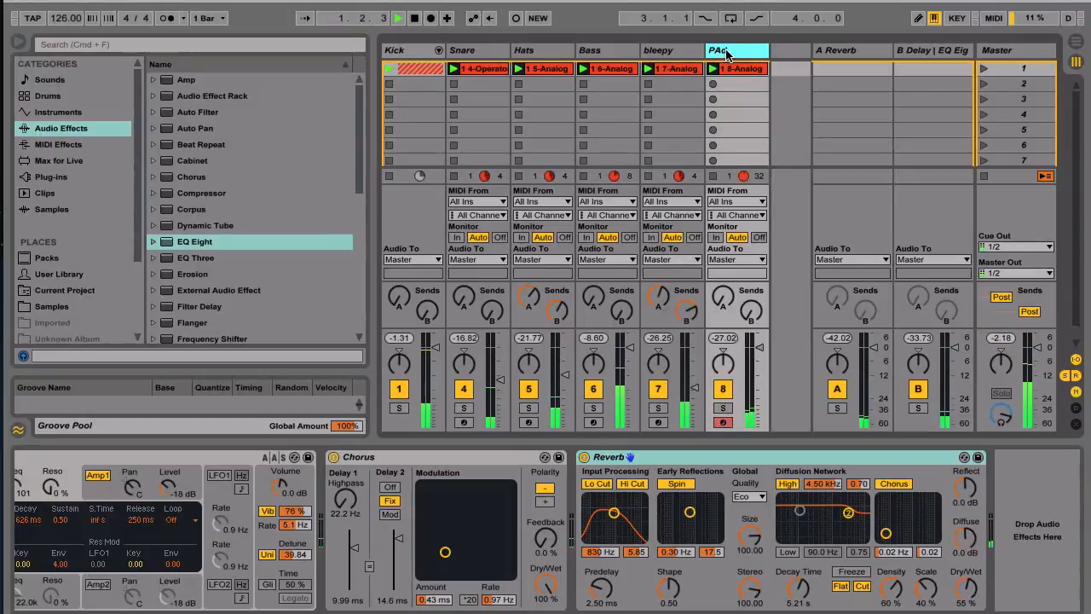